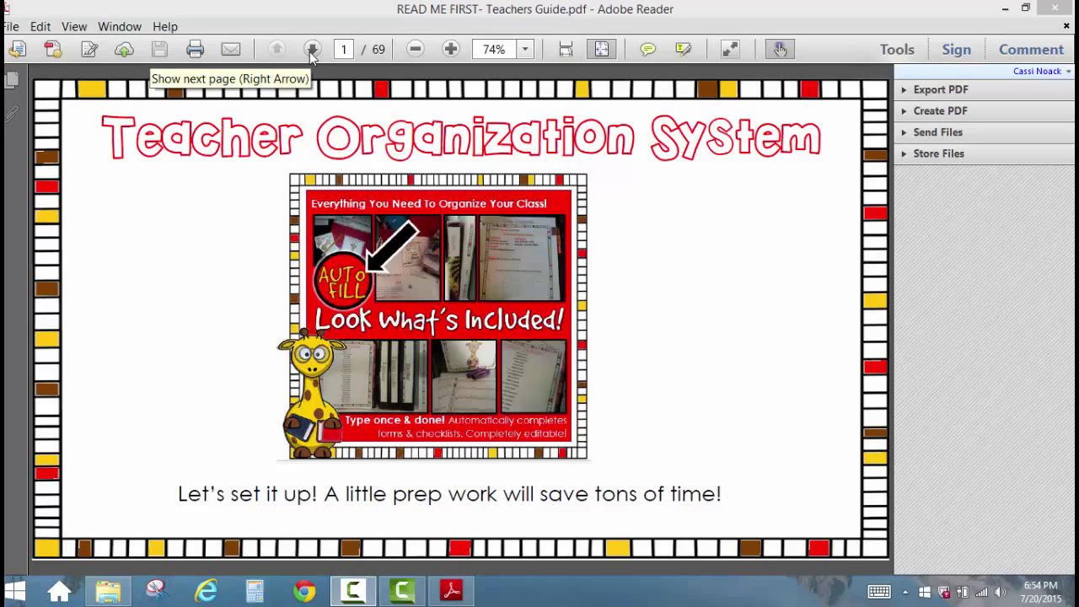
Page forward through the Teachers Guide from page 1 to page 5, the required-fonts download page
click(312, 50)
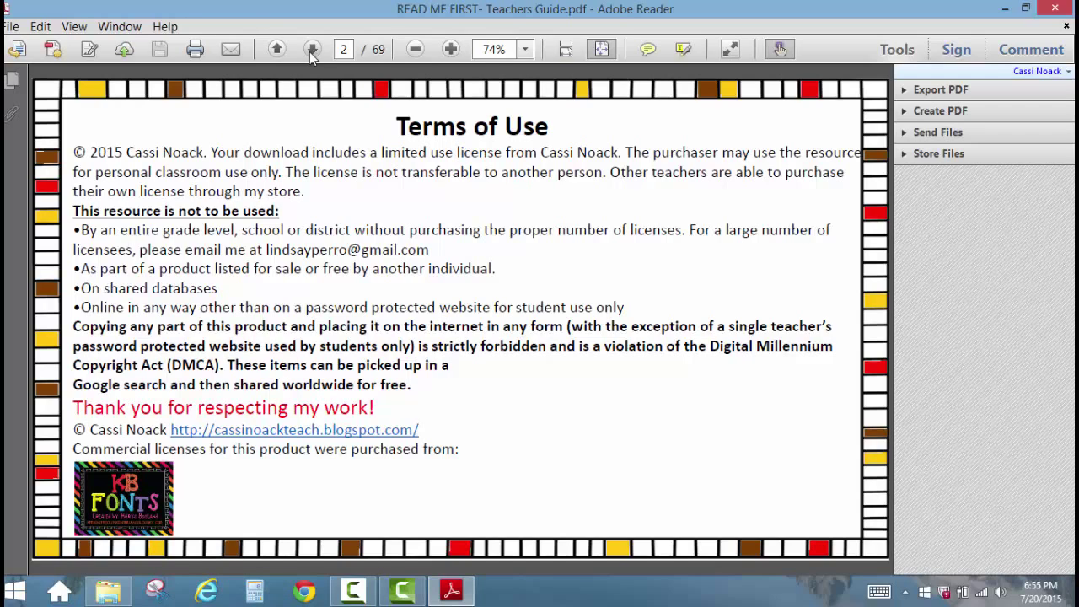
click(312, 49)
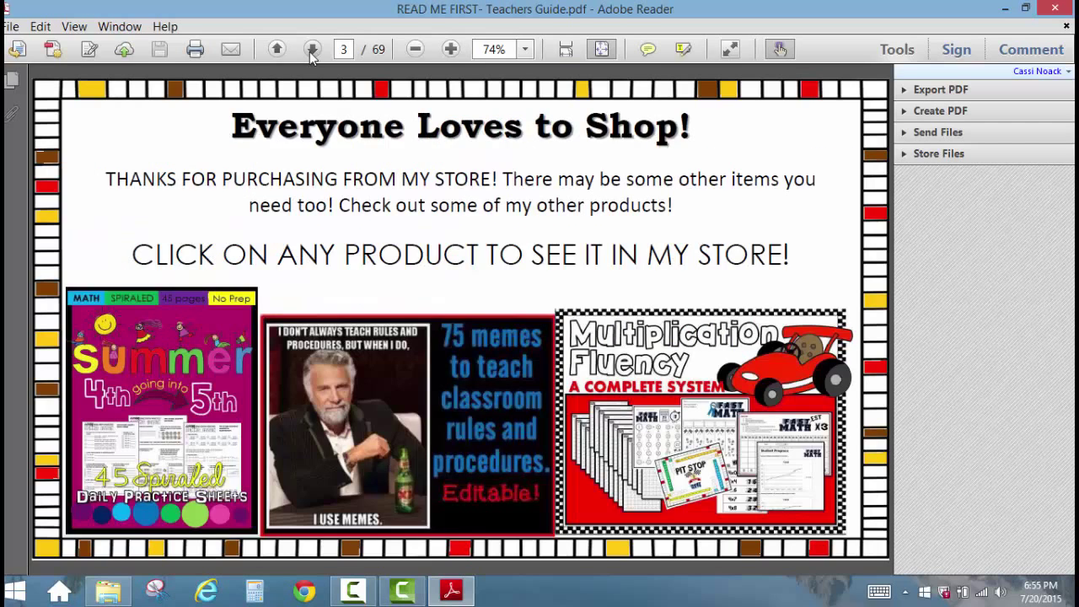
click(312, 49)
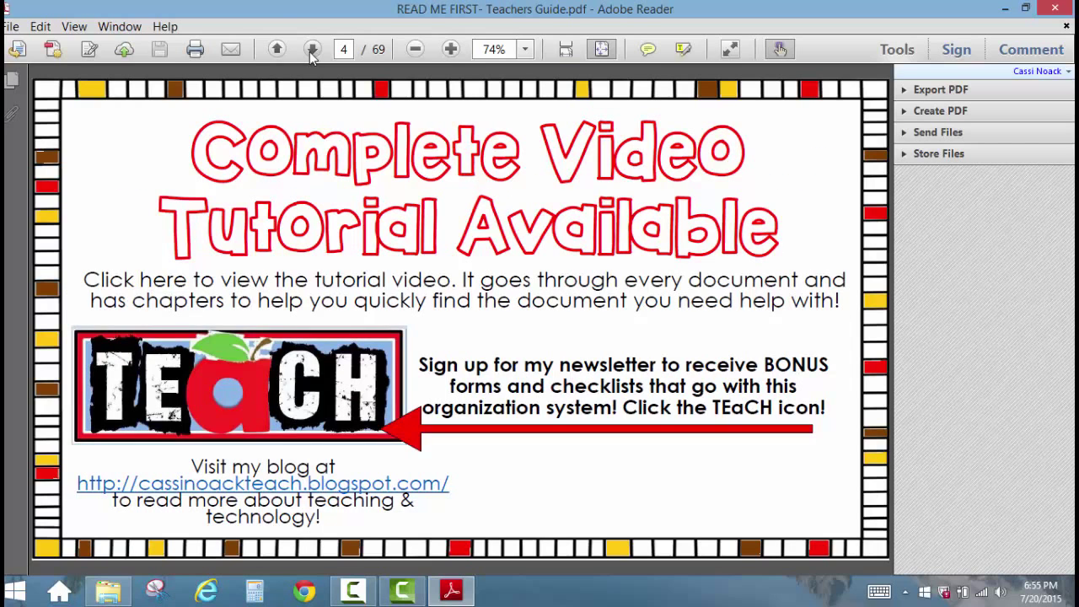
click(312, 50)
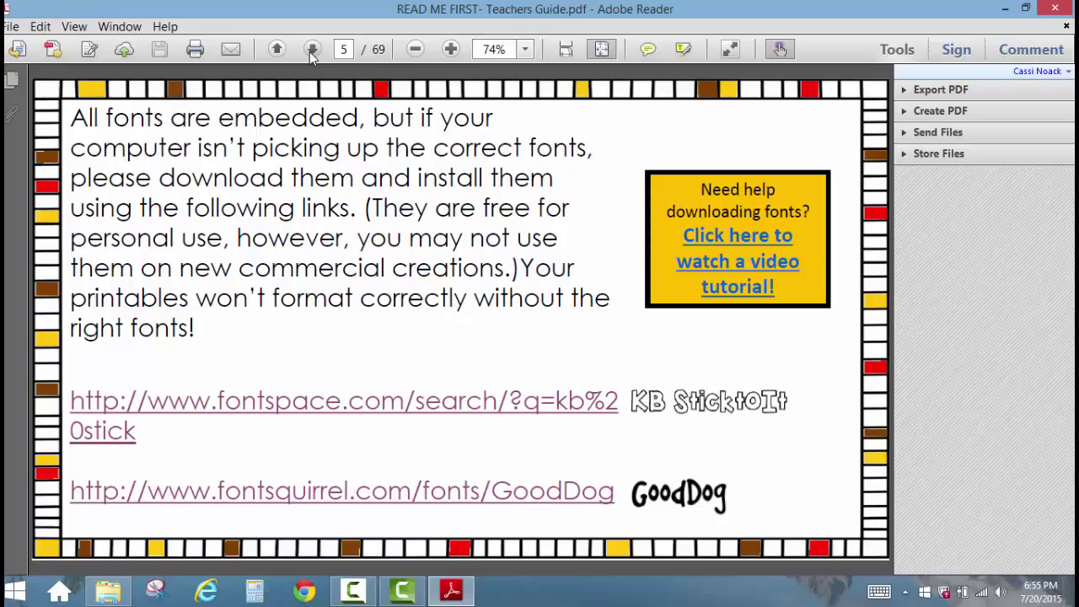
Advance the Teachers Guide to page 6, the Mail Merge directions
click(311, 49)
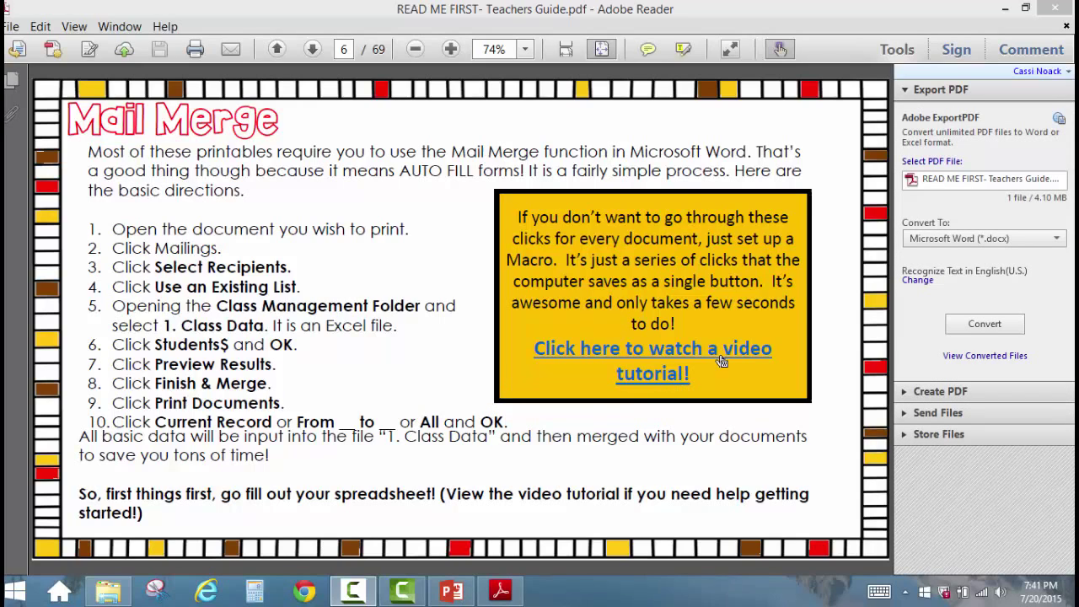
Advance the Teachers Guide to page 7, the Table of Contents of folder files
click(312, 50)
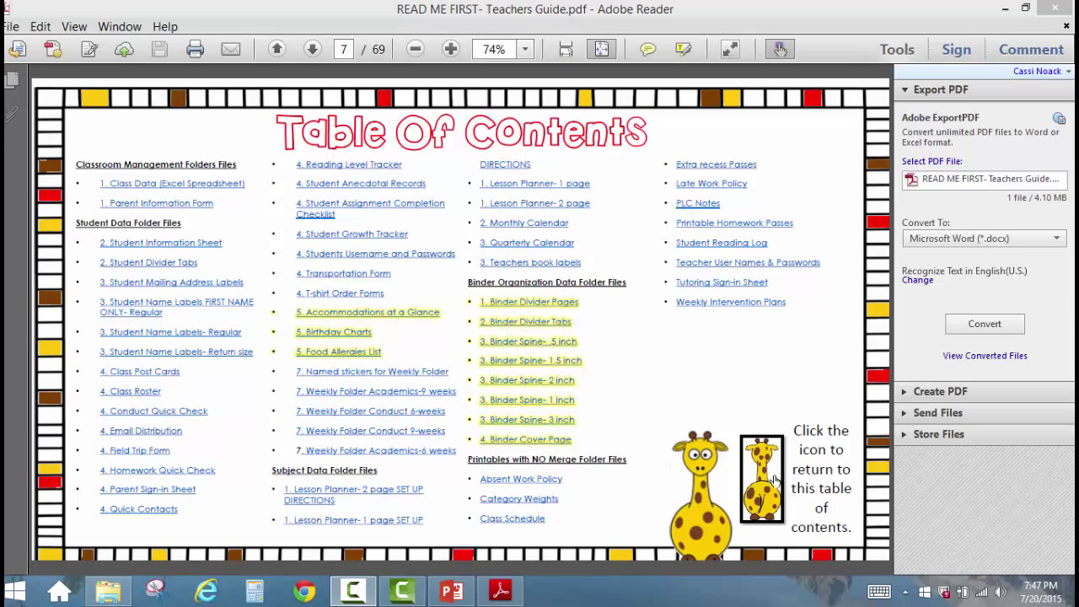
Open the 1. Class Data workbook from the class managment folder in File Explorer
click(108, 591)
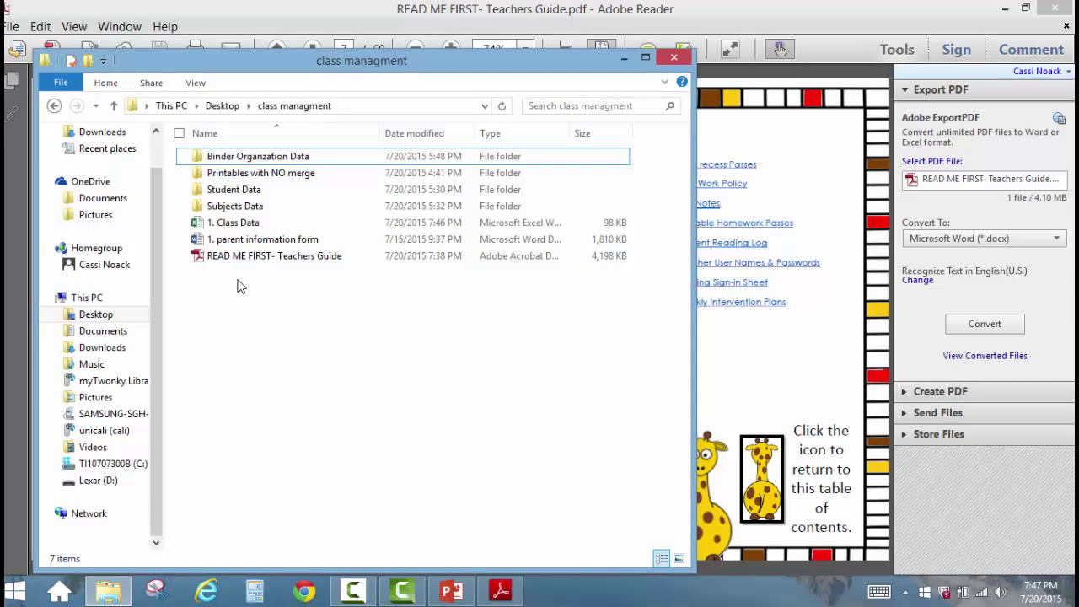
double_click(239, 226)
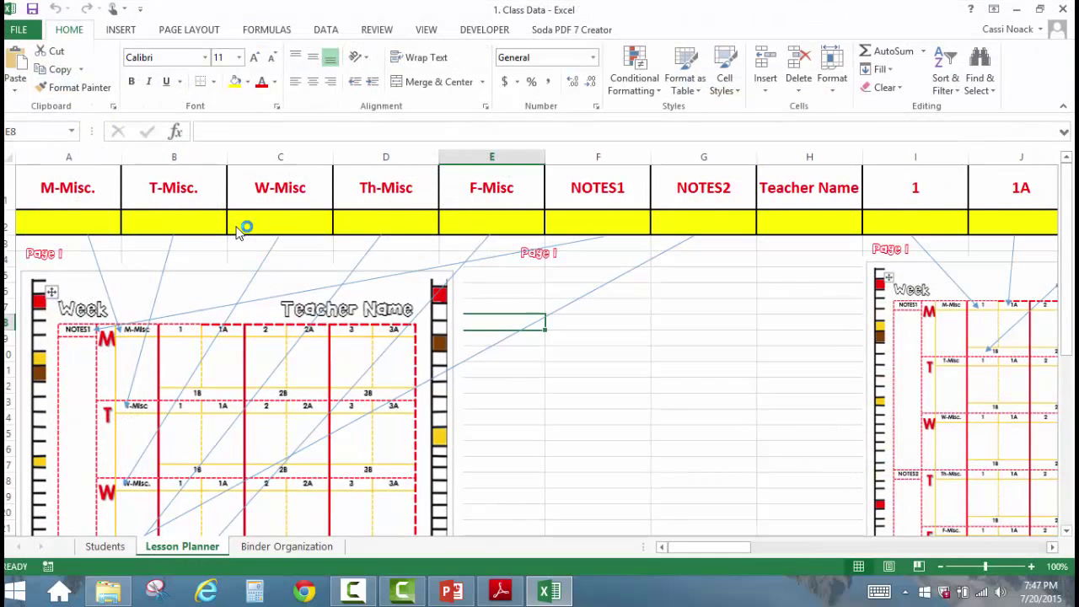
Look through the Students, Lesson Planner and Binder Organization sheets, ending back on Students
click(106, 548)
click(193, 548)
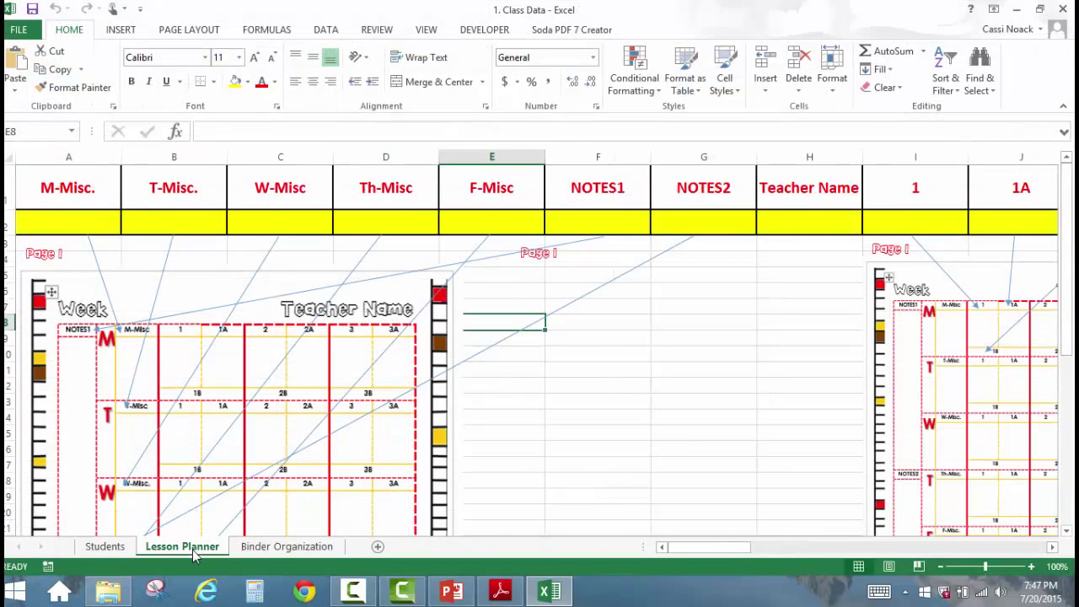
click(282, 547)
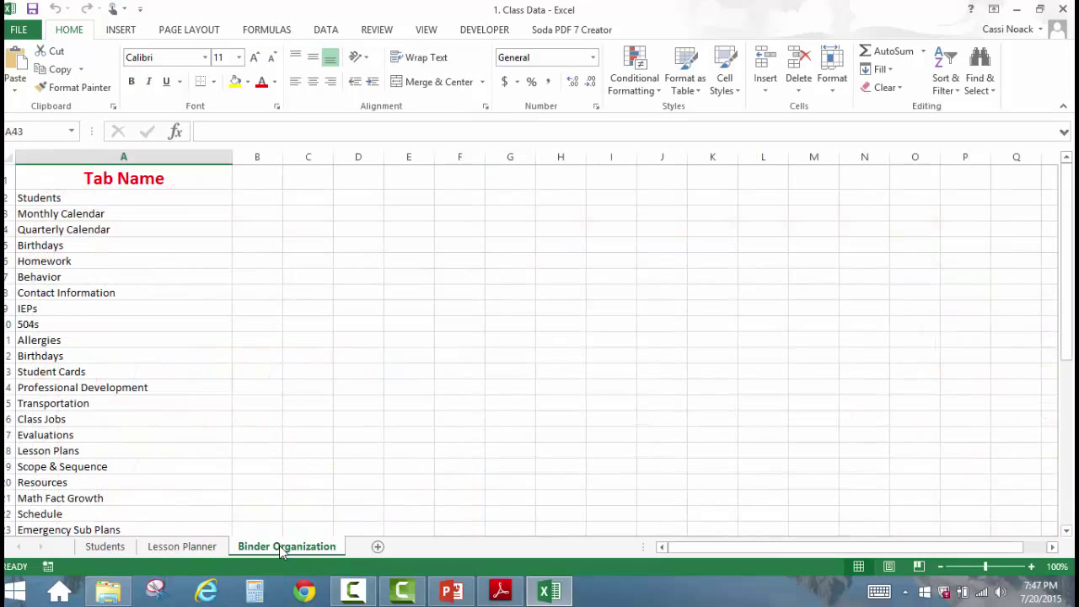
click(115, 550)
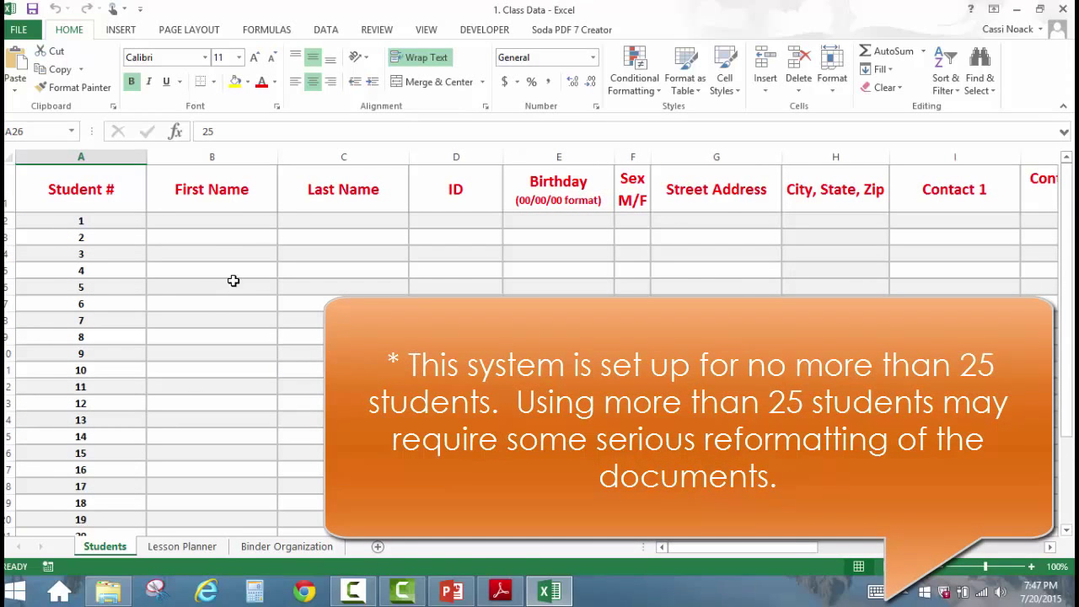
Enter the first student's first name, last name and ID in B2–D2, then bring back the class managment folder
click(255, 228)
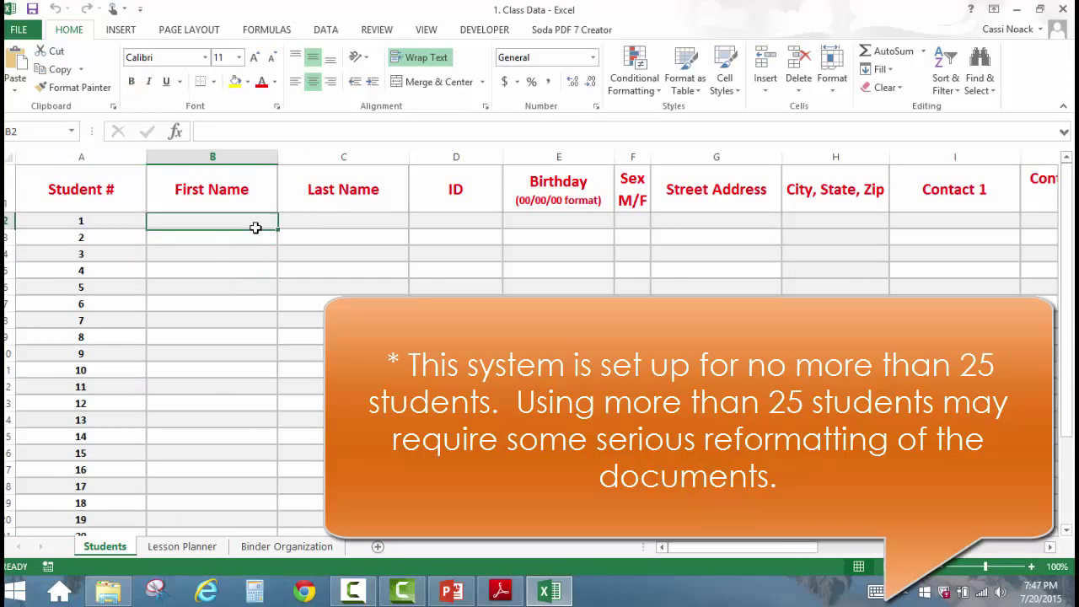
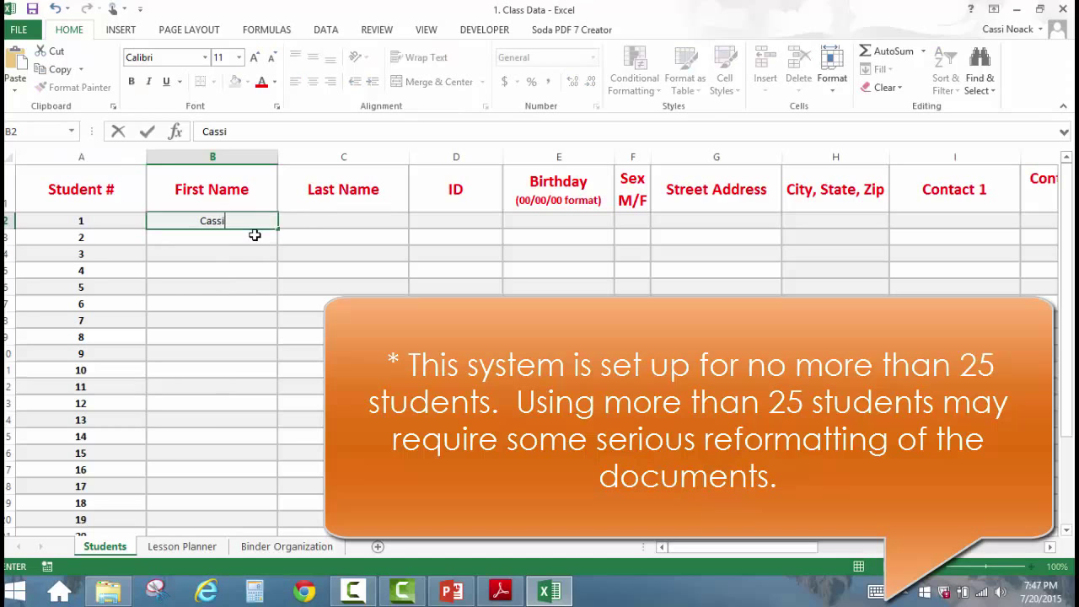
key(Tab)
key(Tab)
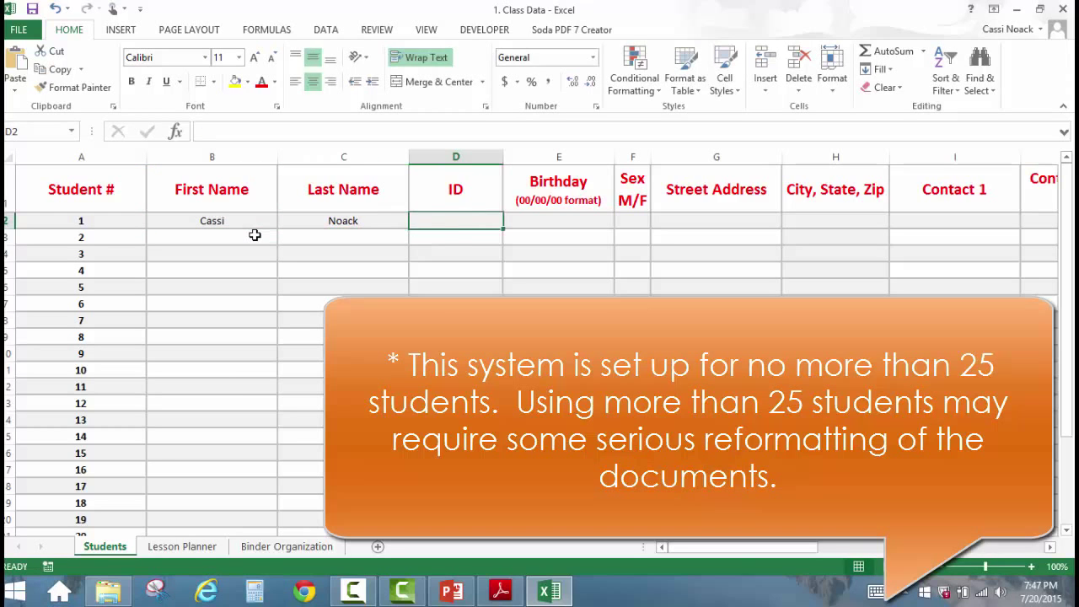
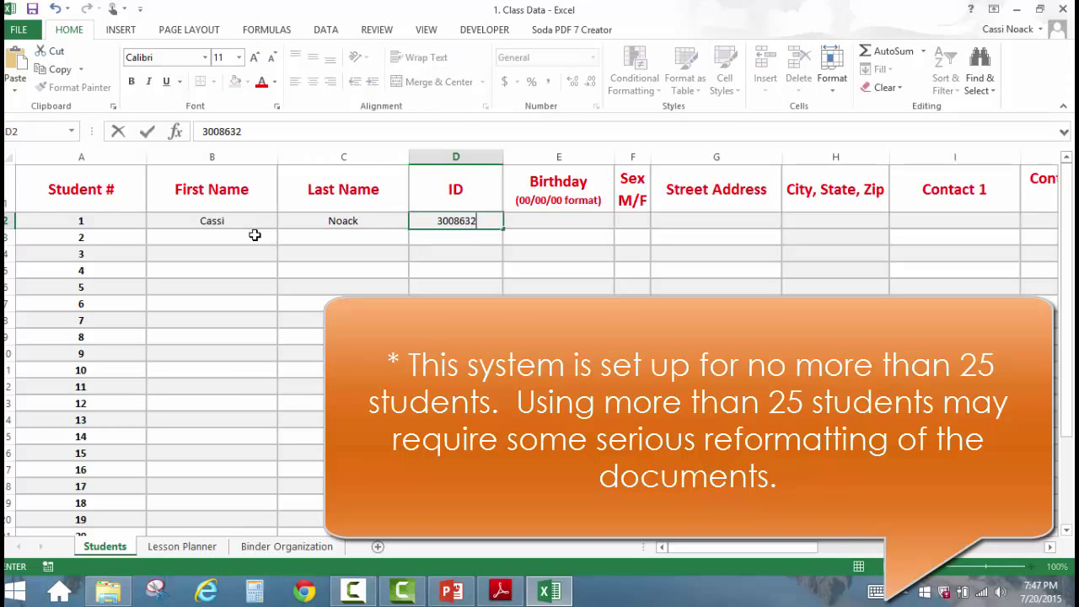
key(Tab)
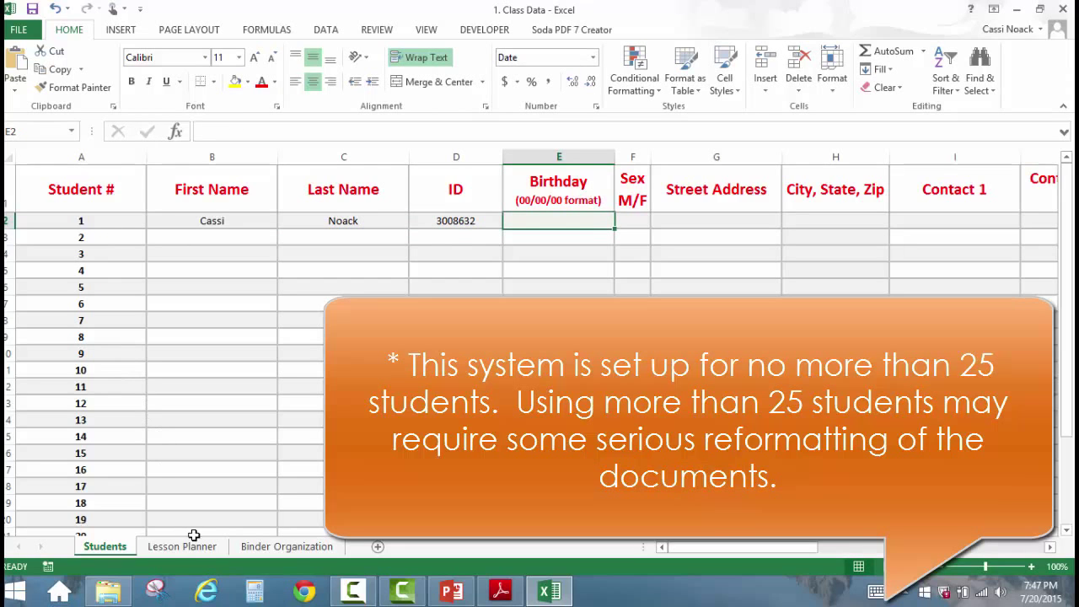
click(110, 593)
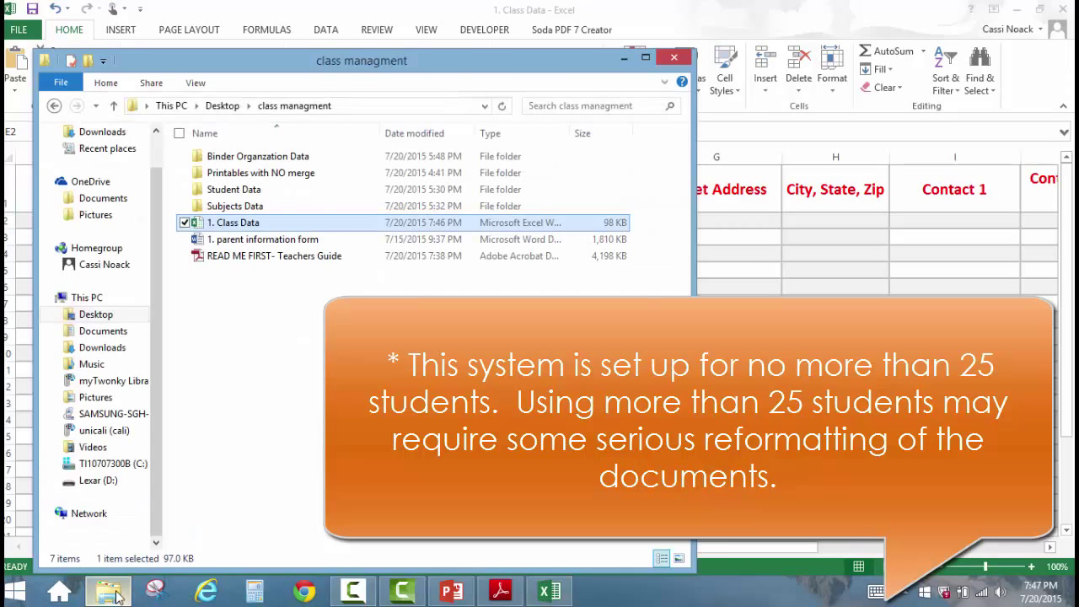
Open 1. parent information form in Word zoomed out to 57%, then return to the Class Data workbook
double_click(263, 244)
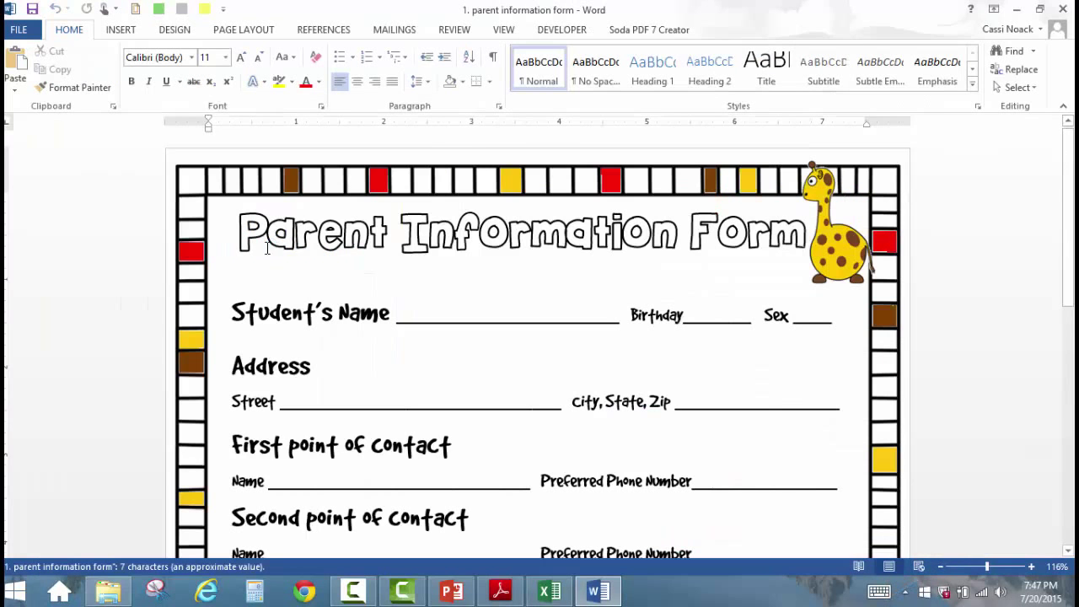
drag(976, 571, 967, 570)
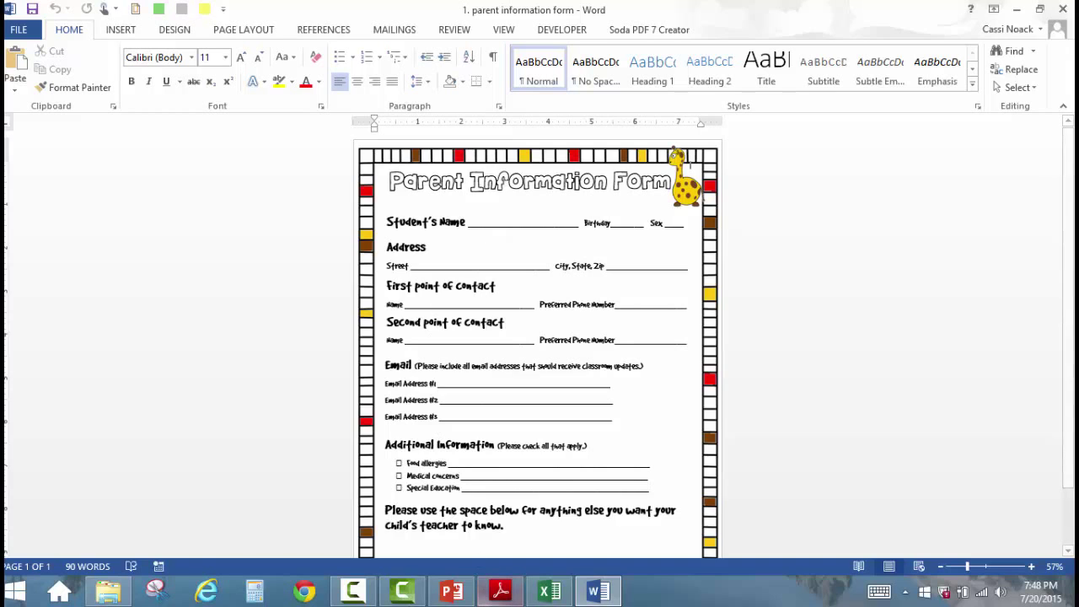
click(549, 591)
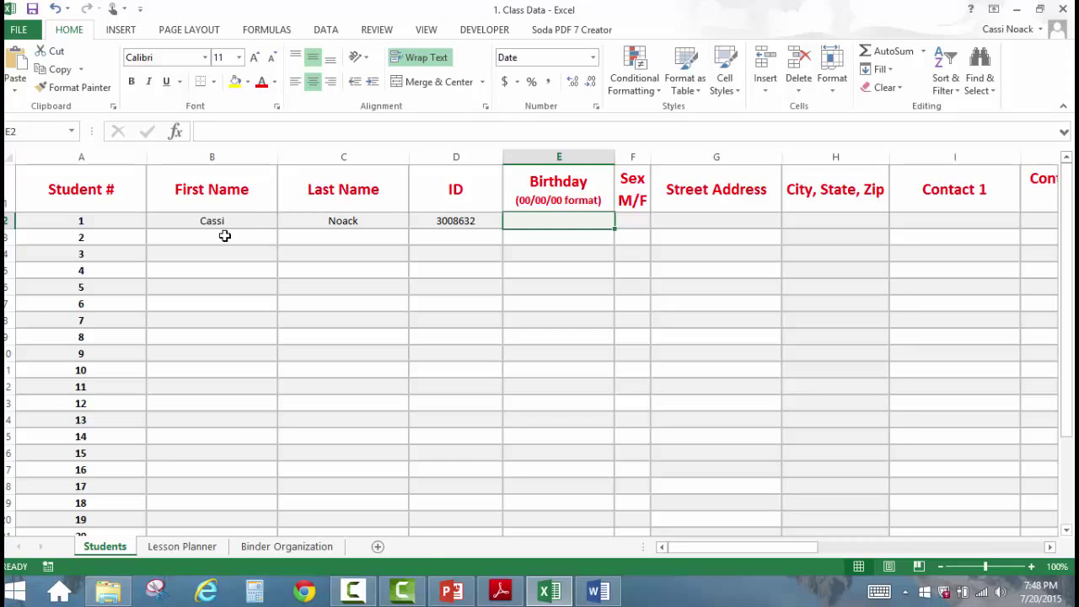
Enter Y for Food Allergies, N for Medical Concerns and Y for Special Education in P2–R2
drag(681, 555, 909, 596)
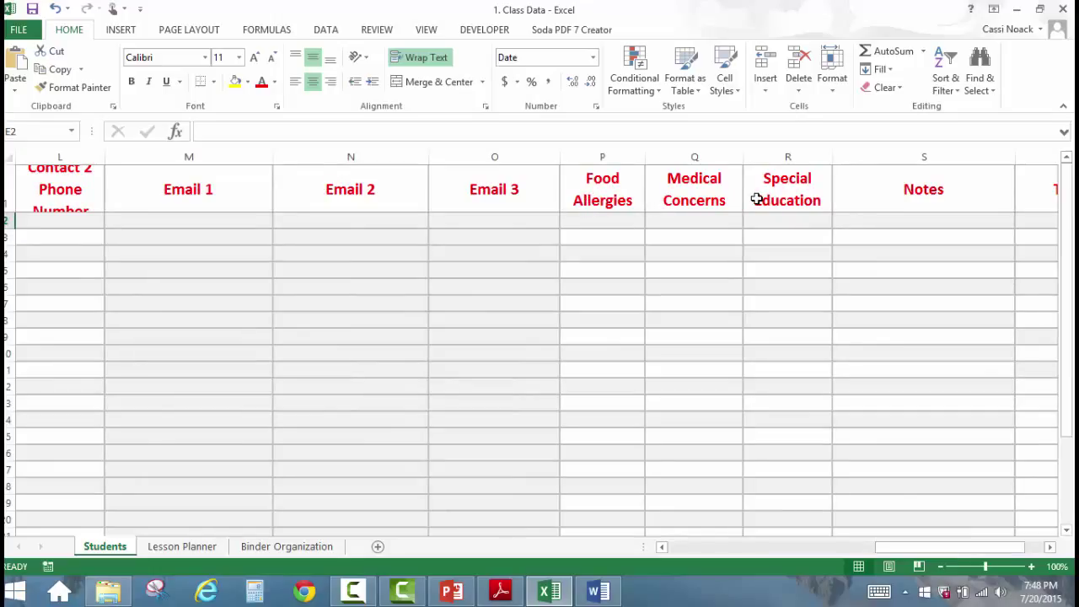
click(628, 223)
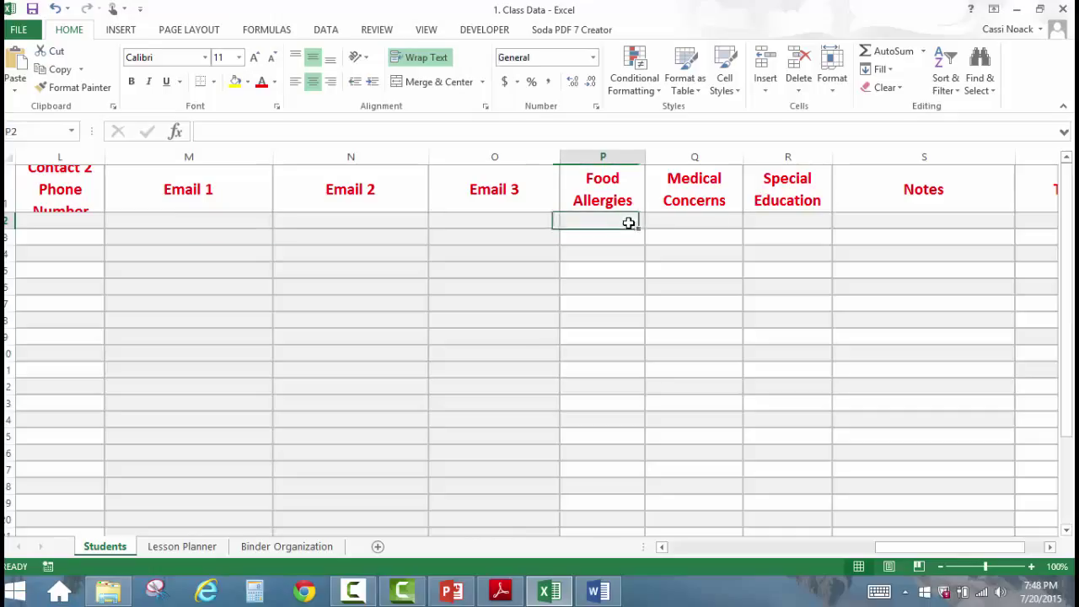
text(Y)
click(672, 223)
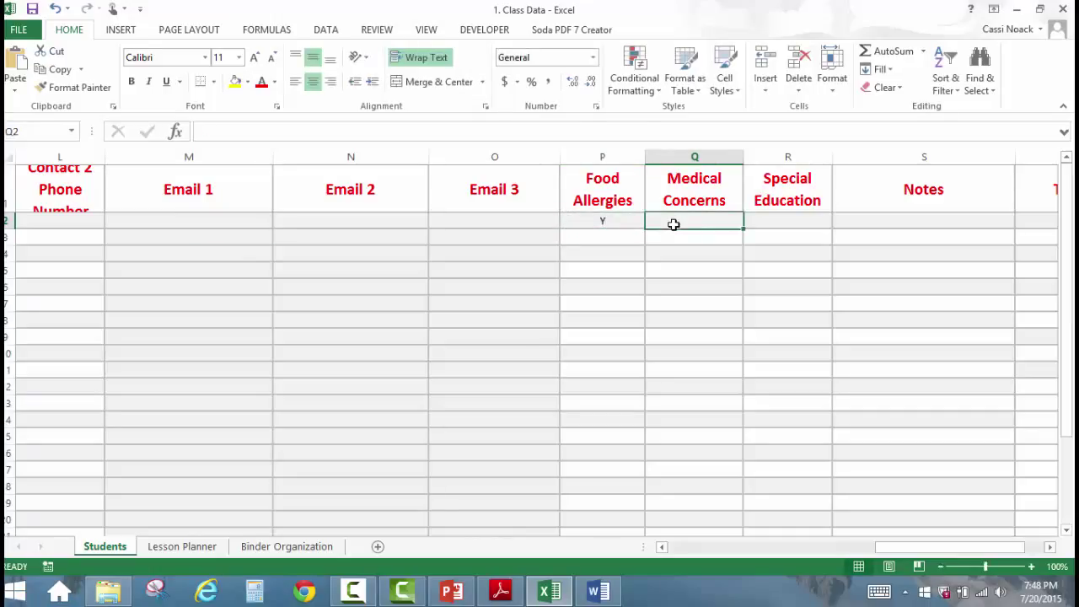
text(N)
click(757, 222)
text(Y)
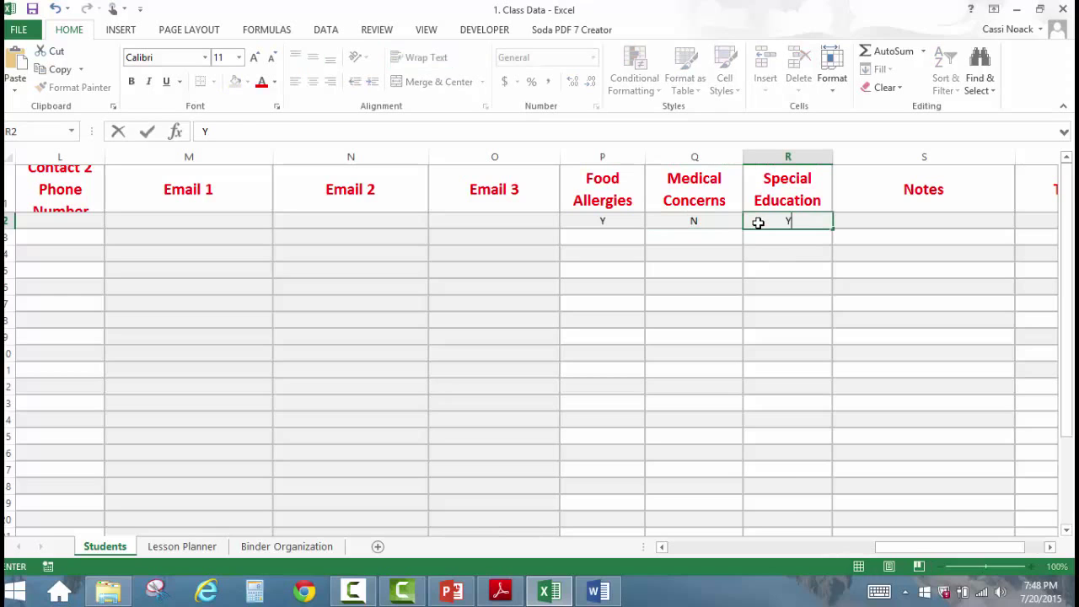
drag(890, 548, 703, 553)
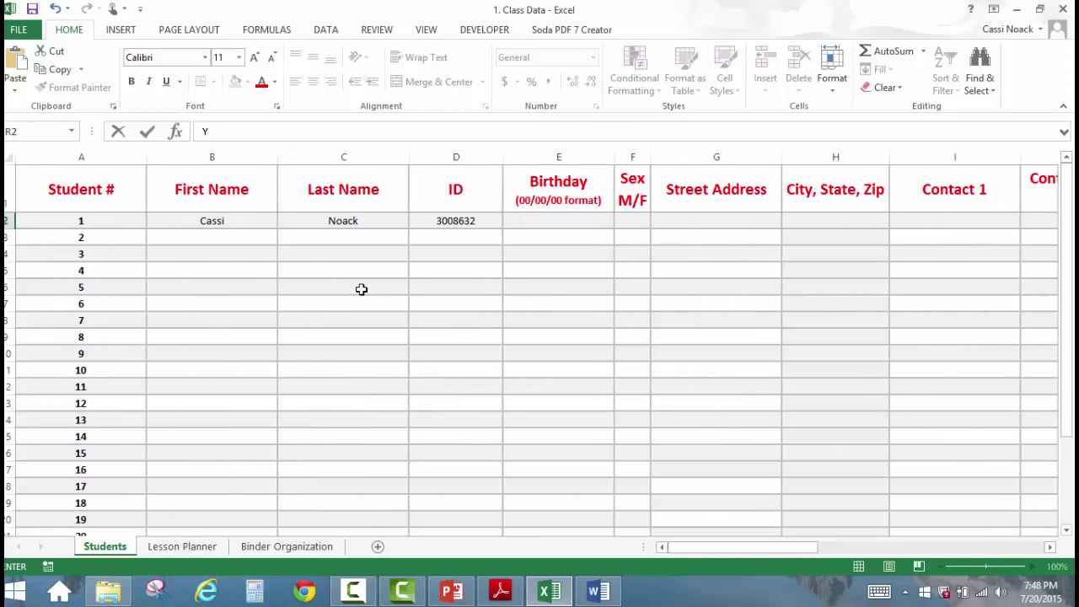
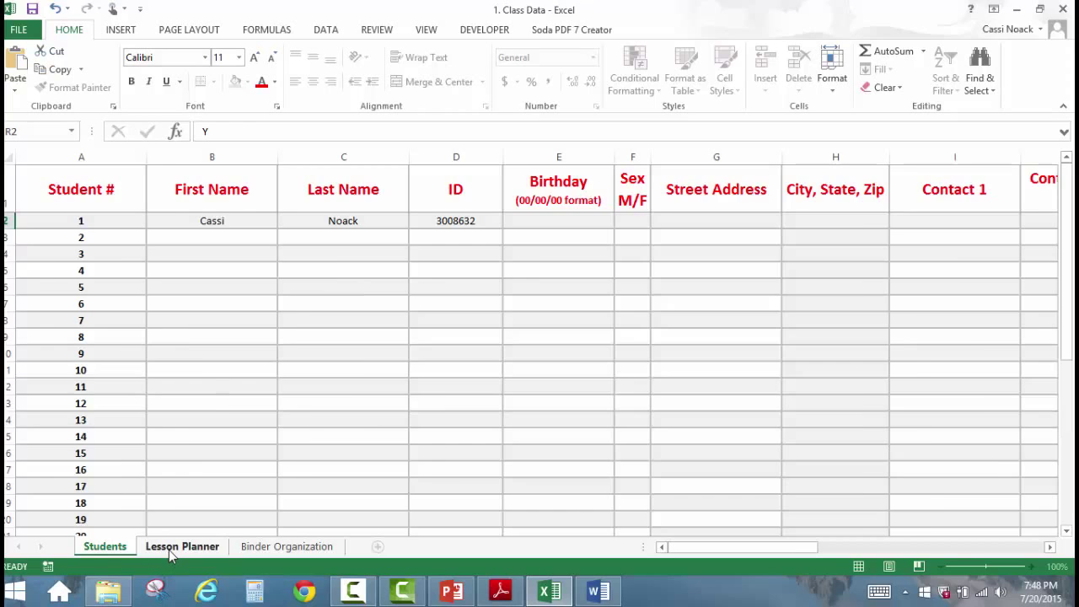
Select row 2 on the Lesson Planner sheet, then bring up the class managment folder
click(679, 547)
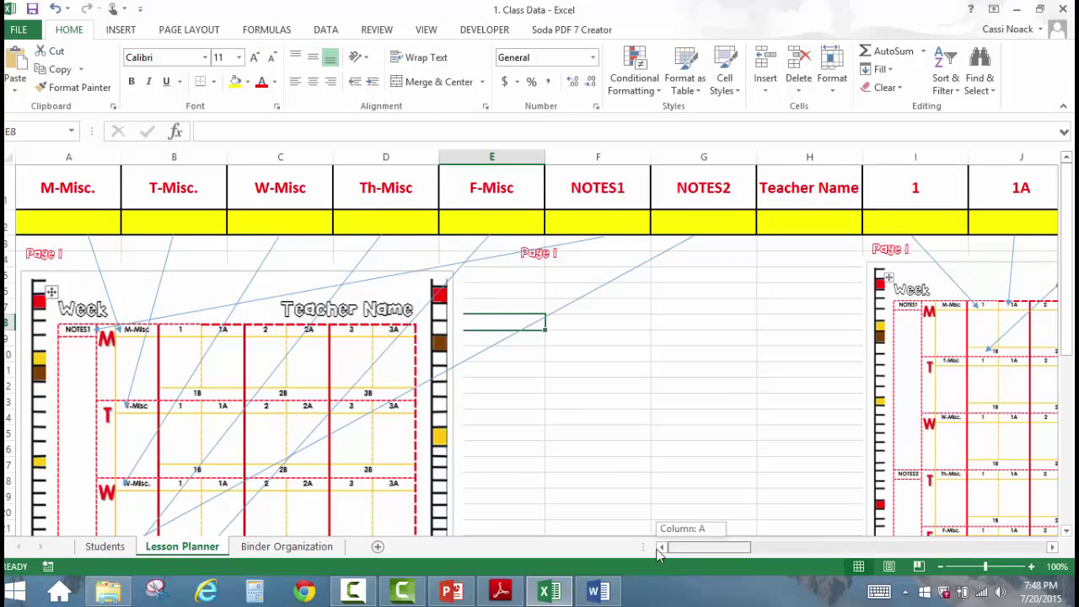
click(6, 219)
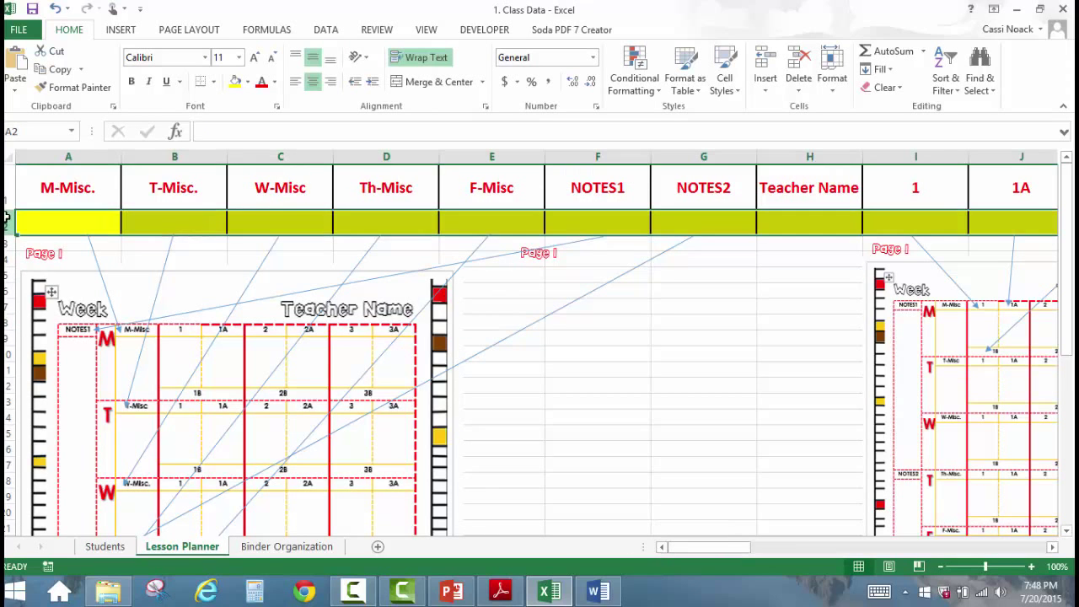
scroll(394, 406, down, 1)
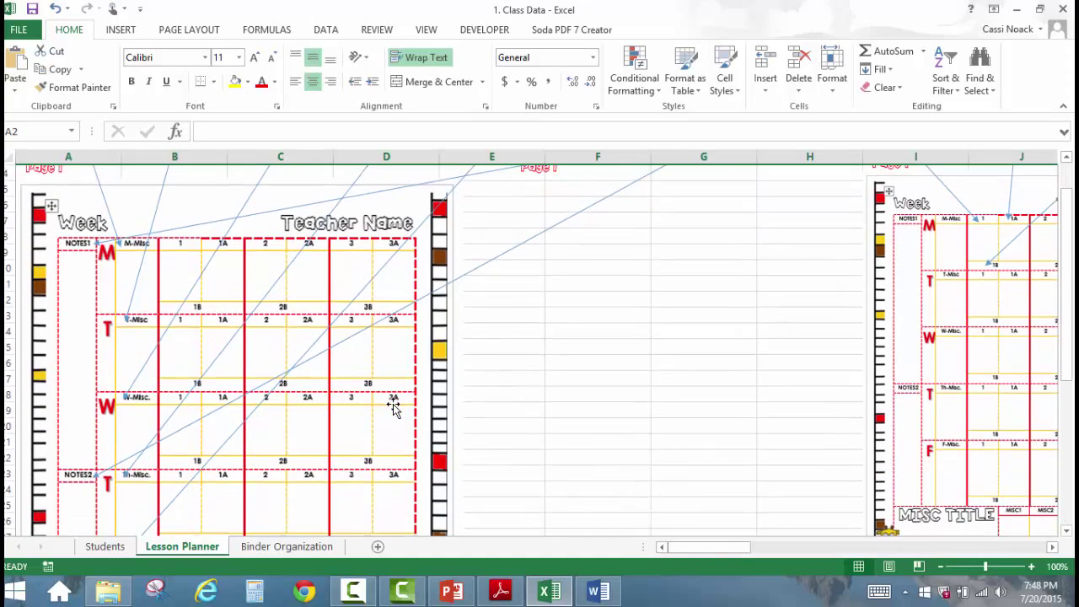
scroll(393, 406, up, 1)
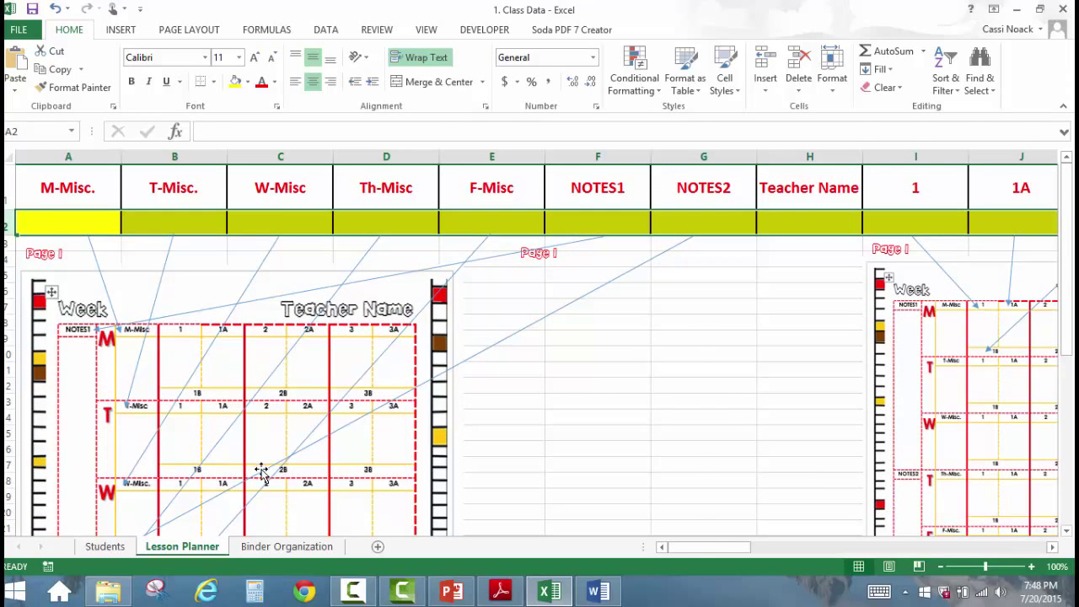
click(107, 592)
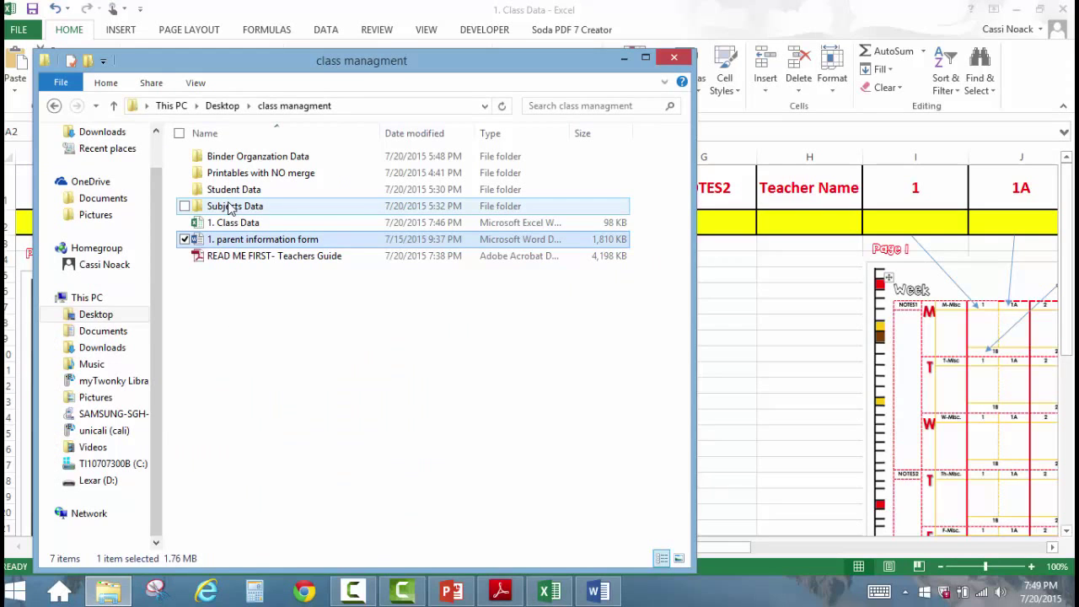
Open '1. Lesson Planner- 1 page SET UP DIRECTIONS' from the Subjects Data folder in Word
double_click(219, 208)
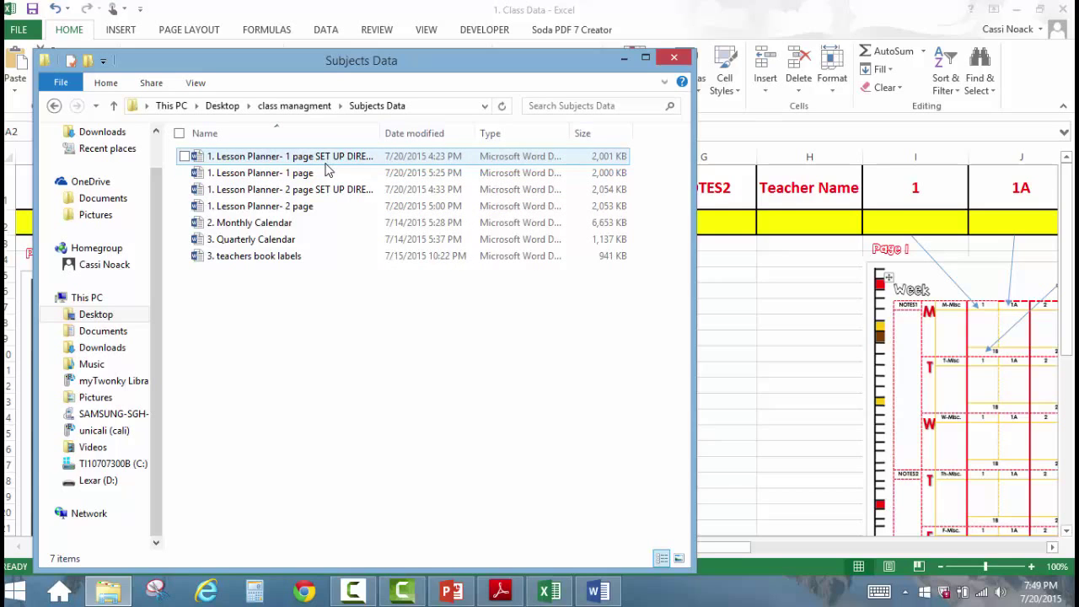
double_click(327, 160)
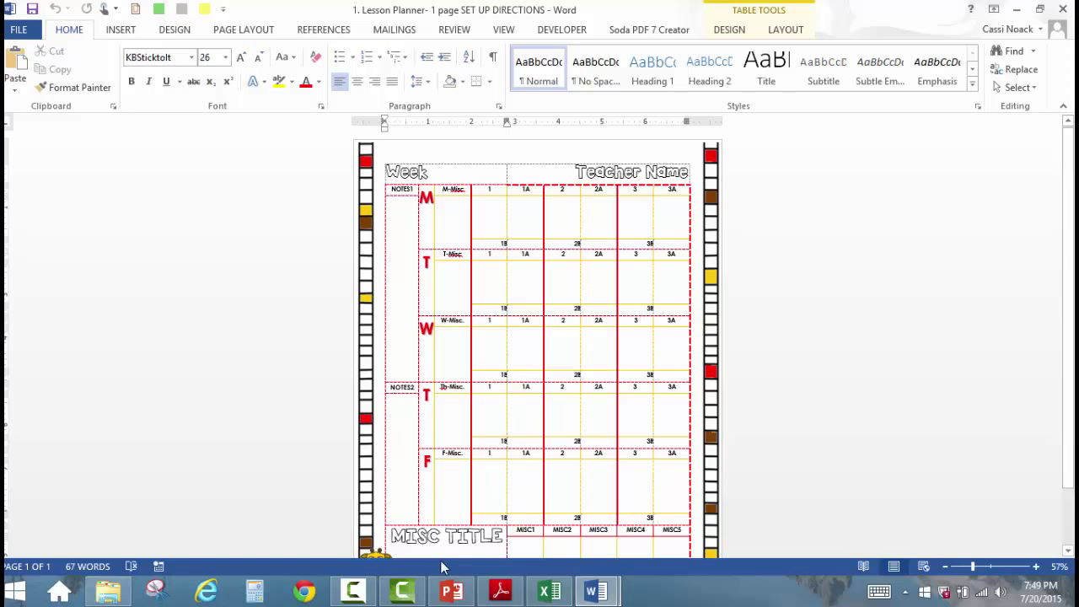
Return from the Word planner to the Class Data workbook in Excel
click(543, 594)
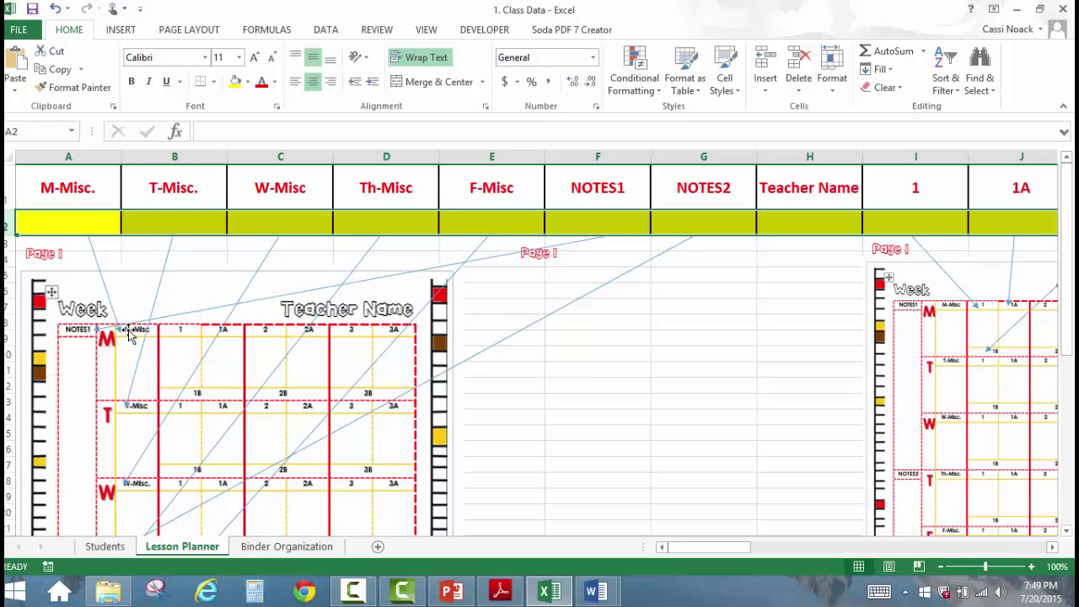
Enter Specials in A2; discard 'Specials & Programs' in B2 after the 10-character error
click(70, 226)
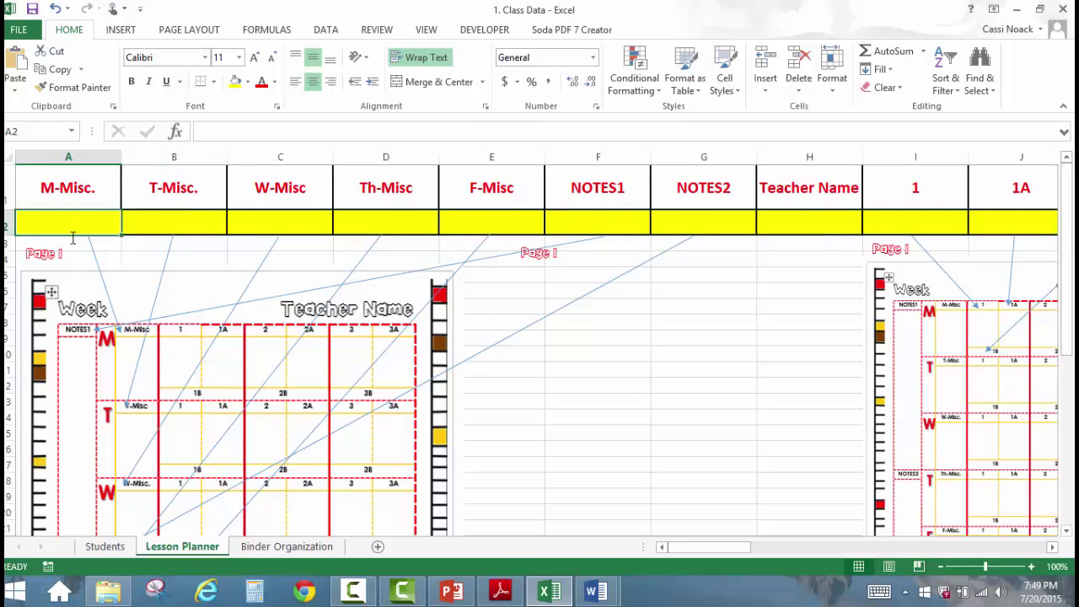
text(Specia)
key(BackSpace)
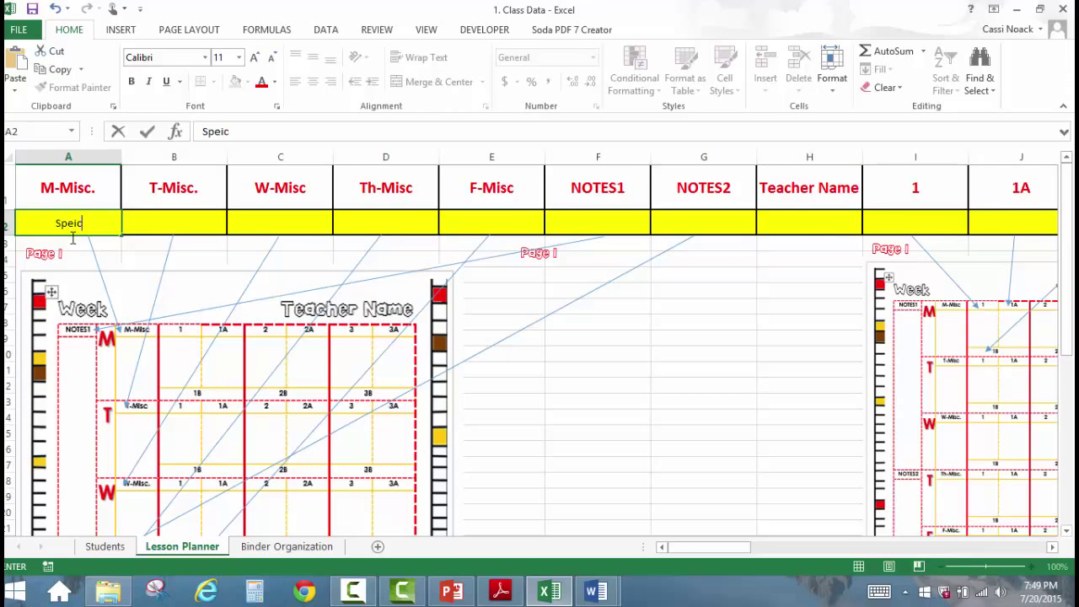
text(als)
key(Tab)
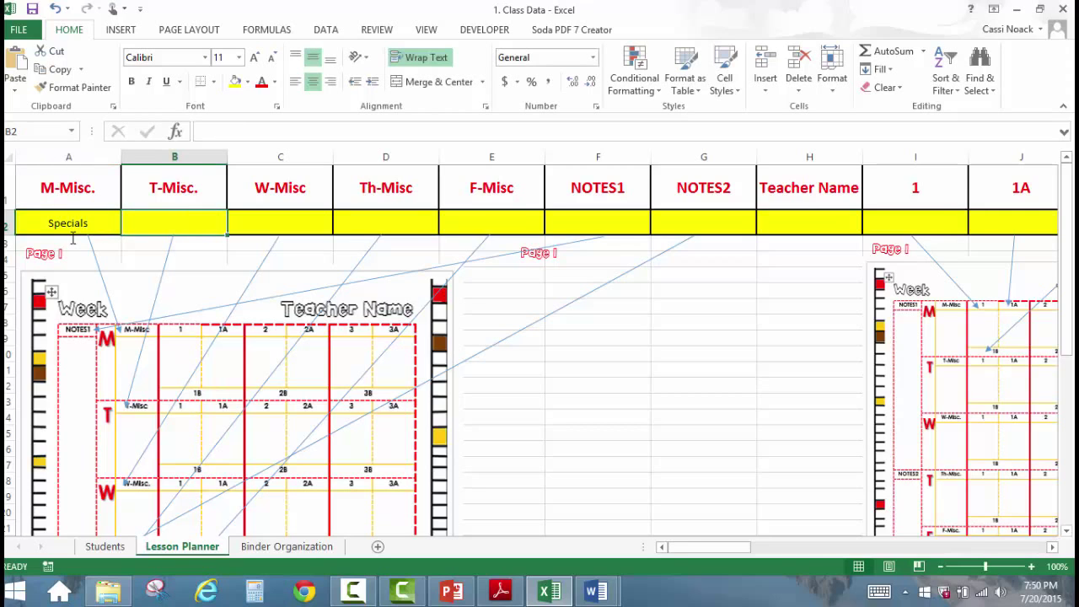
text(Specials &)
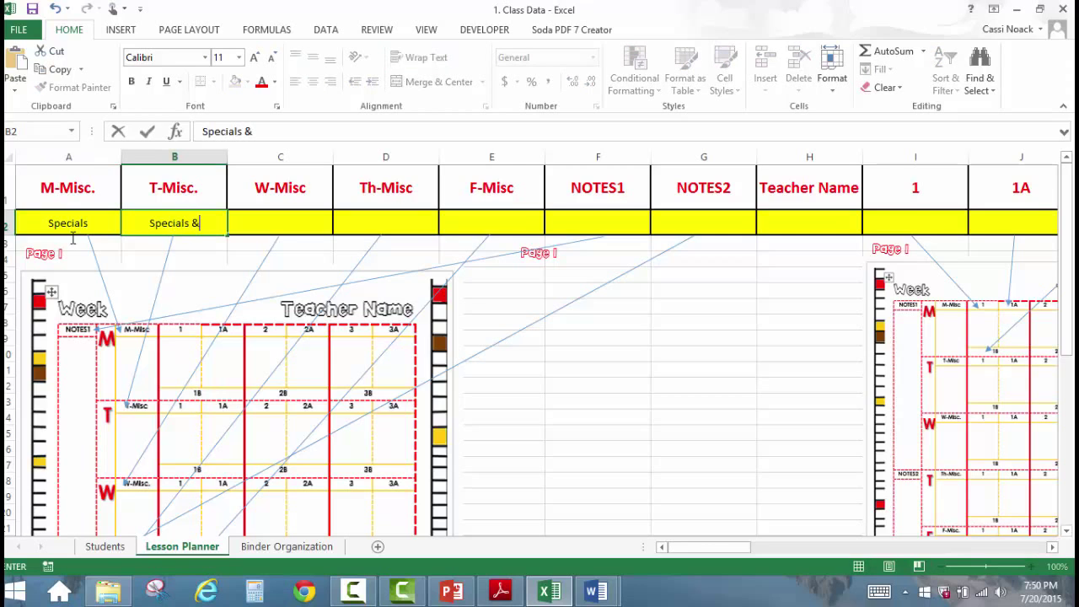
text( Programs)
key(Tab)
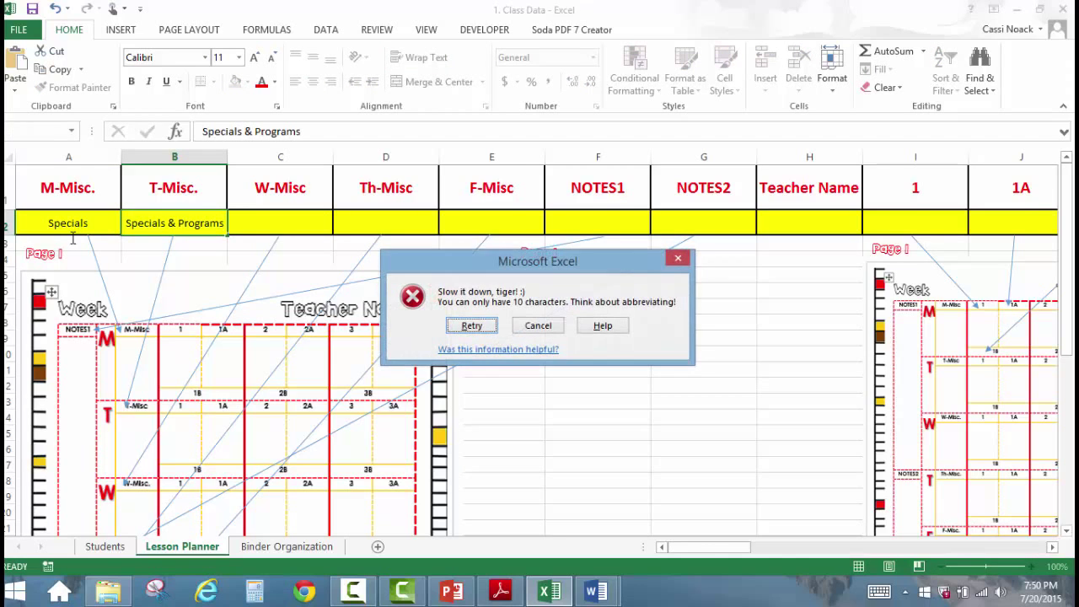
click(543, 328)
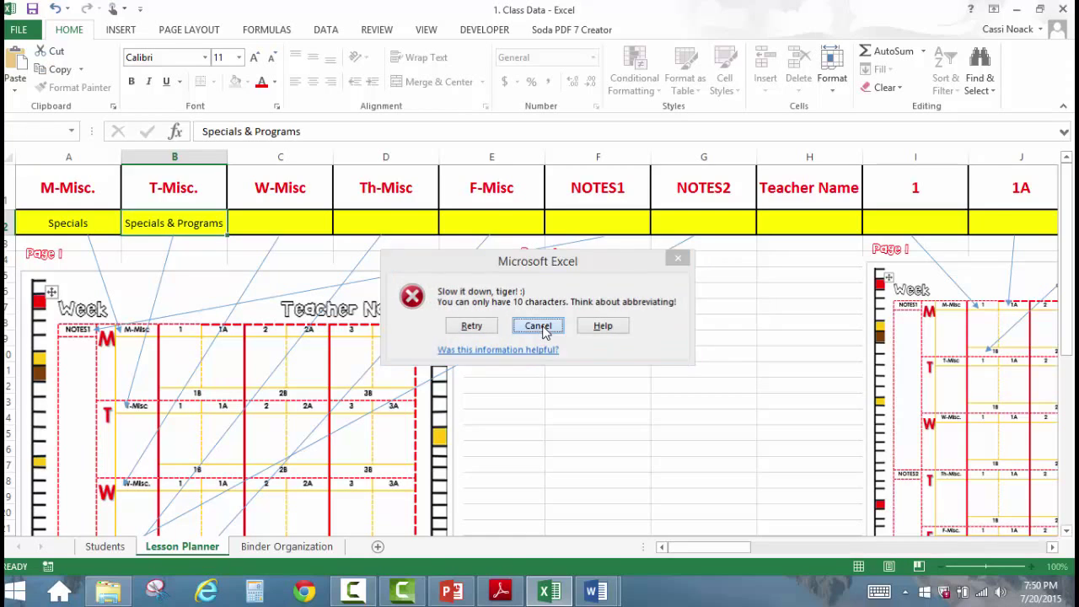
Move through C2 and D2 and scroll across the Lesson Planner header fields
click(272, 212)
click(367, 223)
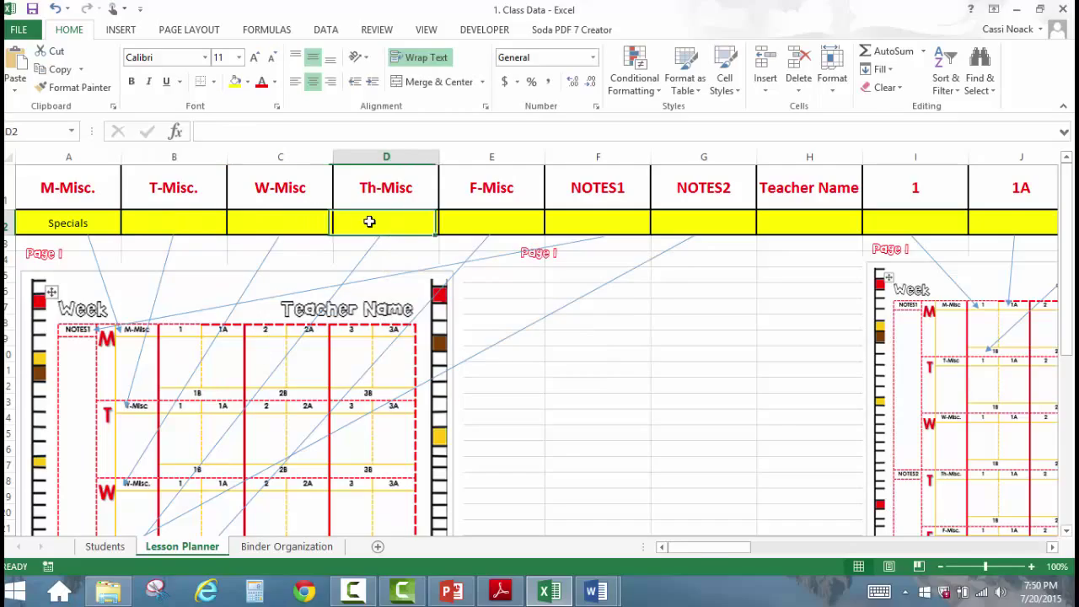
drag(701, 550, 955, 564)
scroll(783, 441, down, 5)
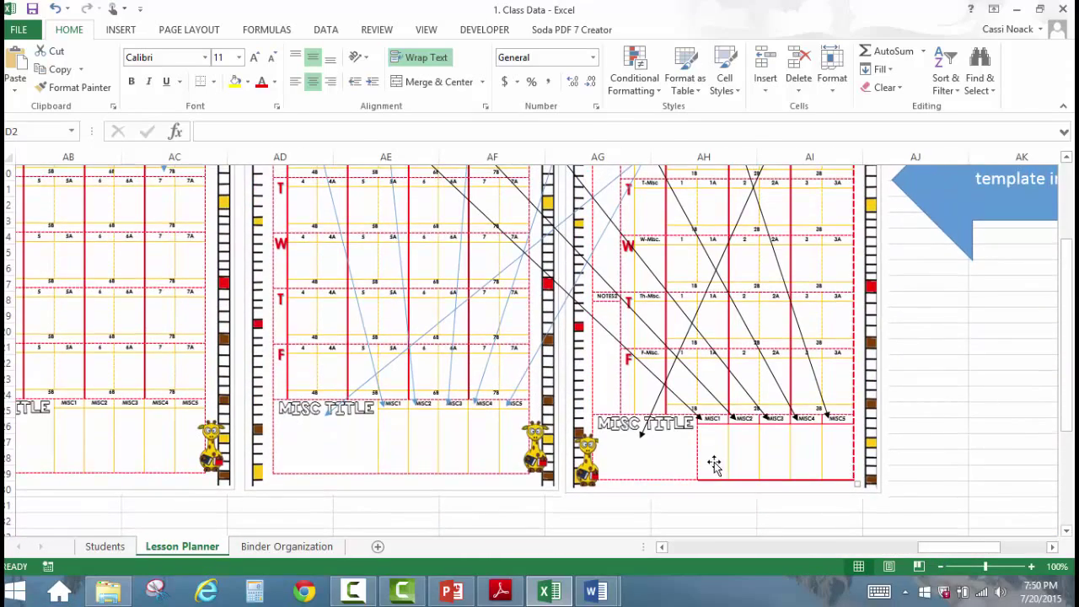
drag(961, 553, 670, 548)
scroll(287, 451, up, 5)
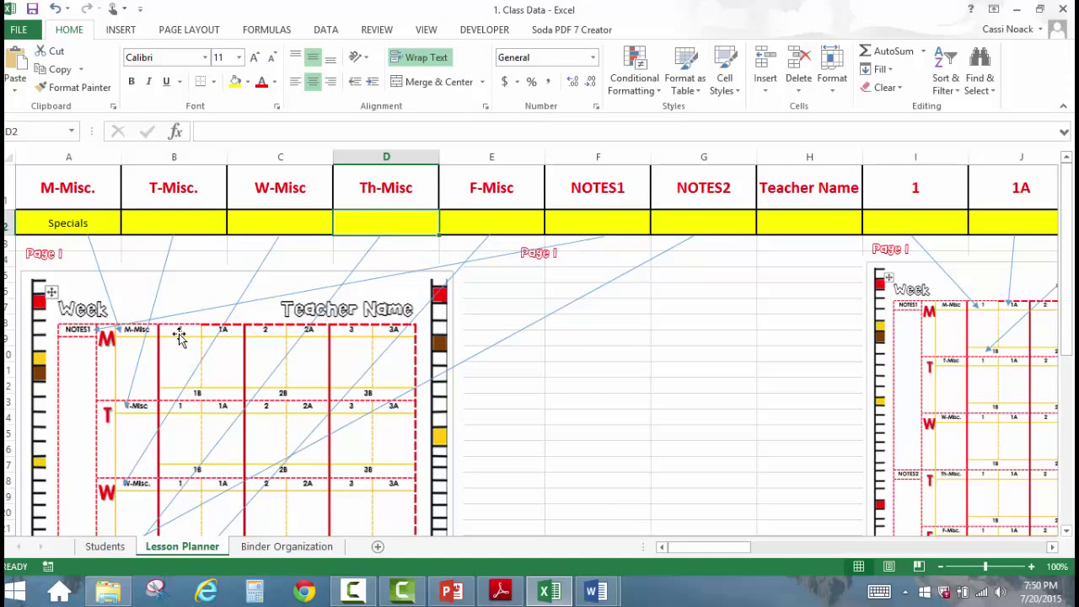
drag(690, 549, 737, 548)
Fill I2, J2 and K2 with Math, Obj. and HW pg
click(389, 214)
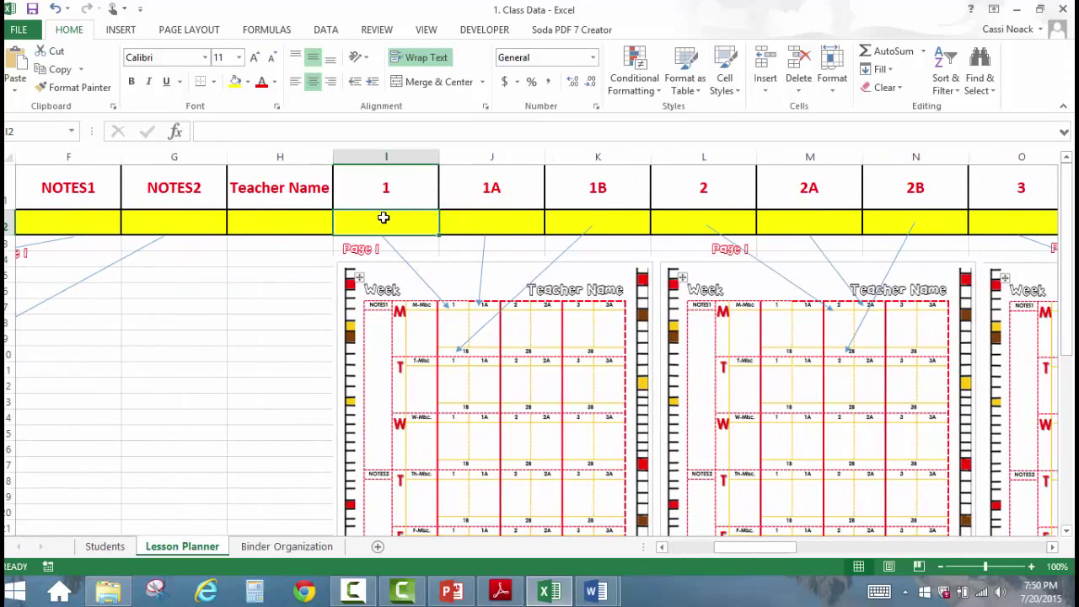
text(Math)
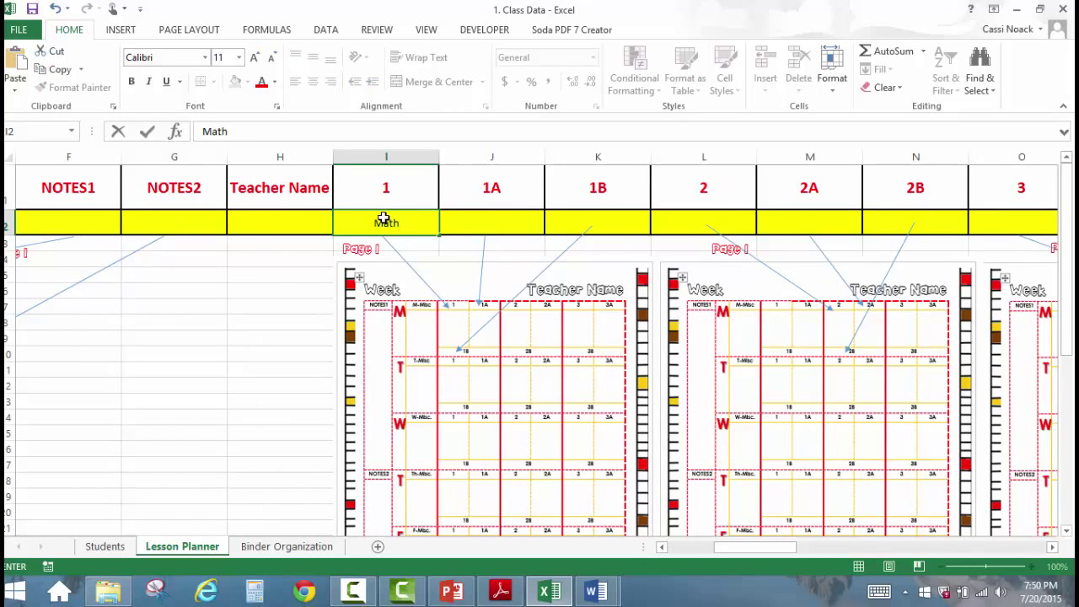
key(Tab)
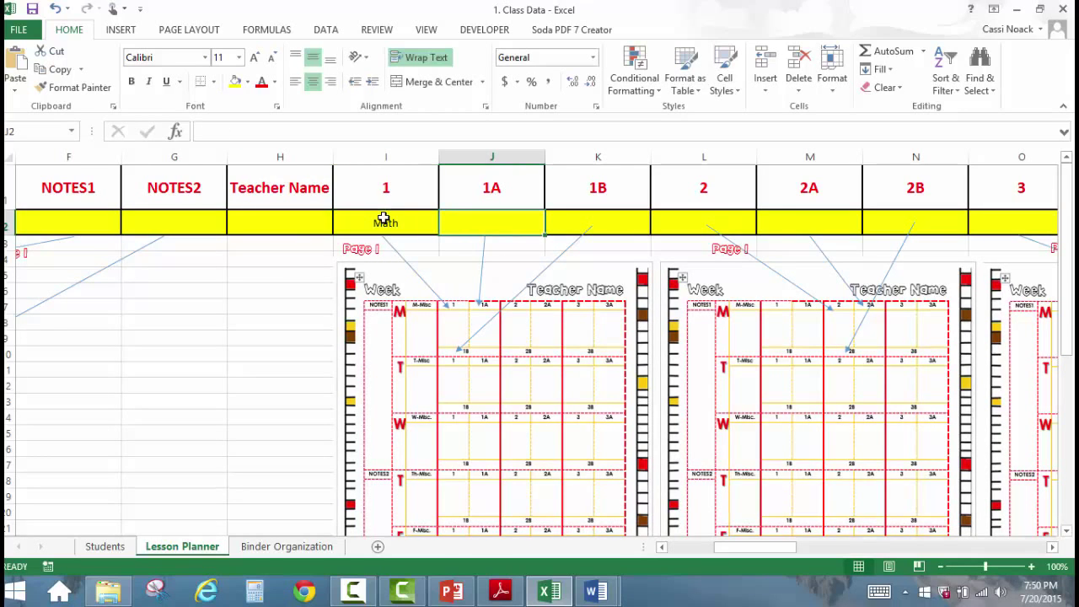
text(Obje)
key(BackSpace)
text(.)
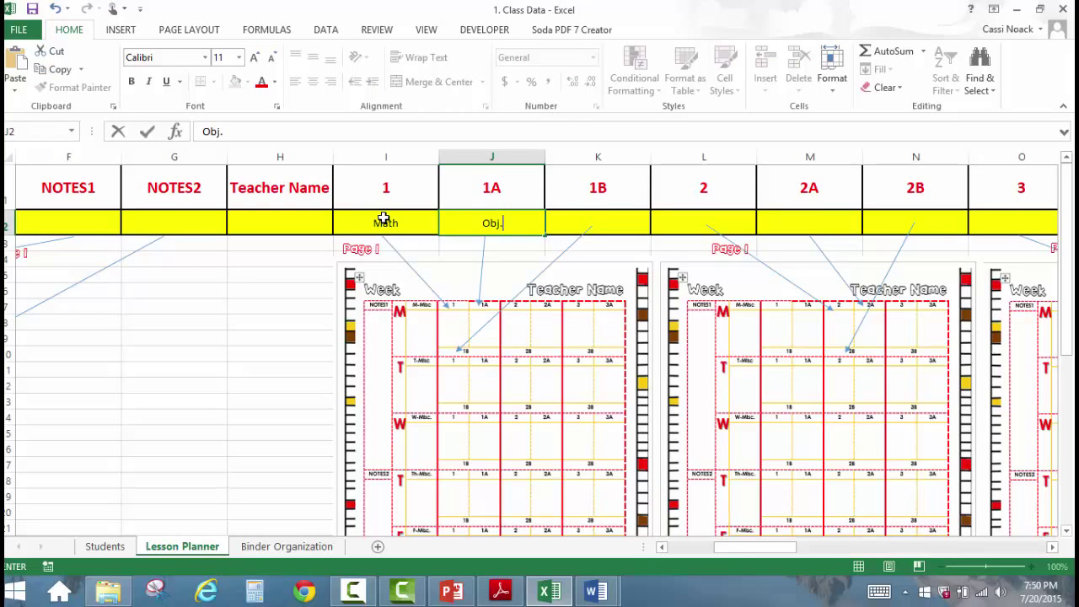
key(Tab)
text(H)
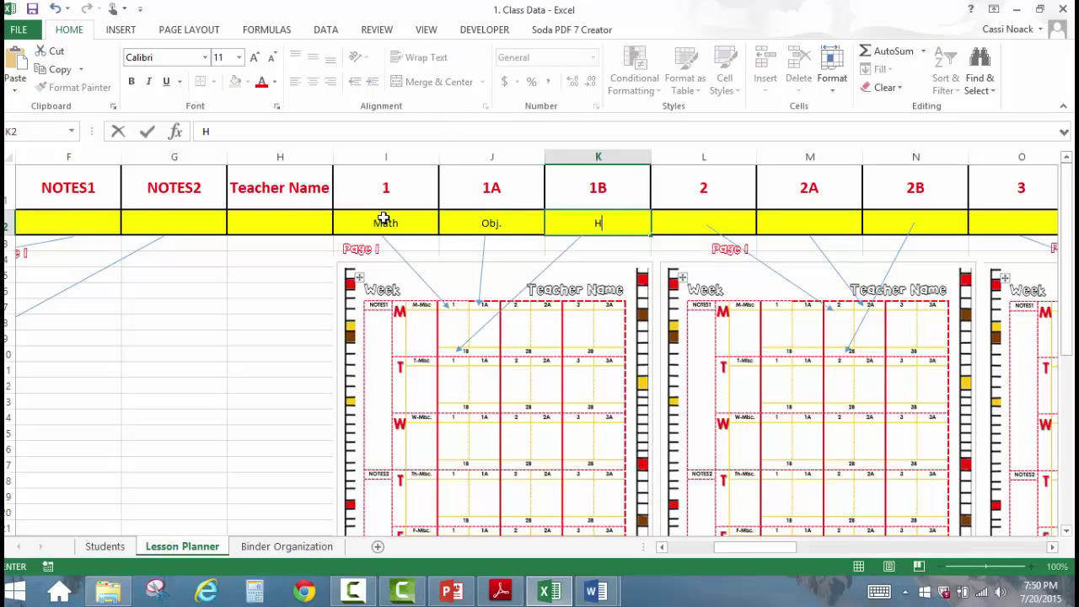
text(W pg.)
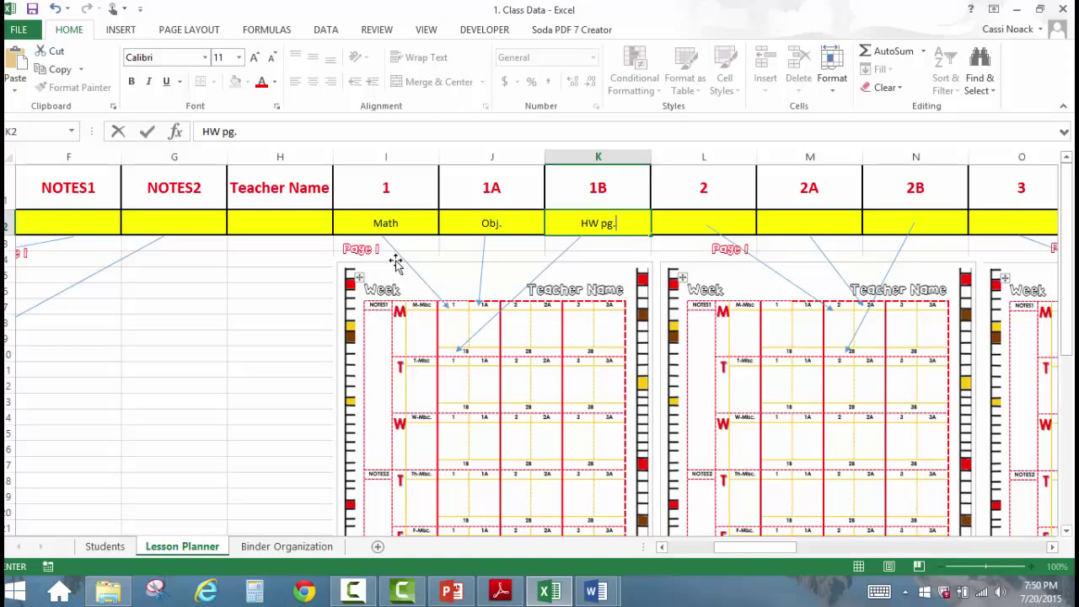
drag(759, 551, 700, 552)
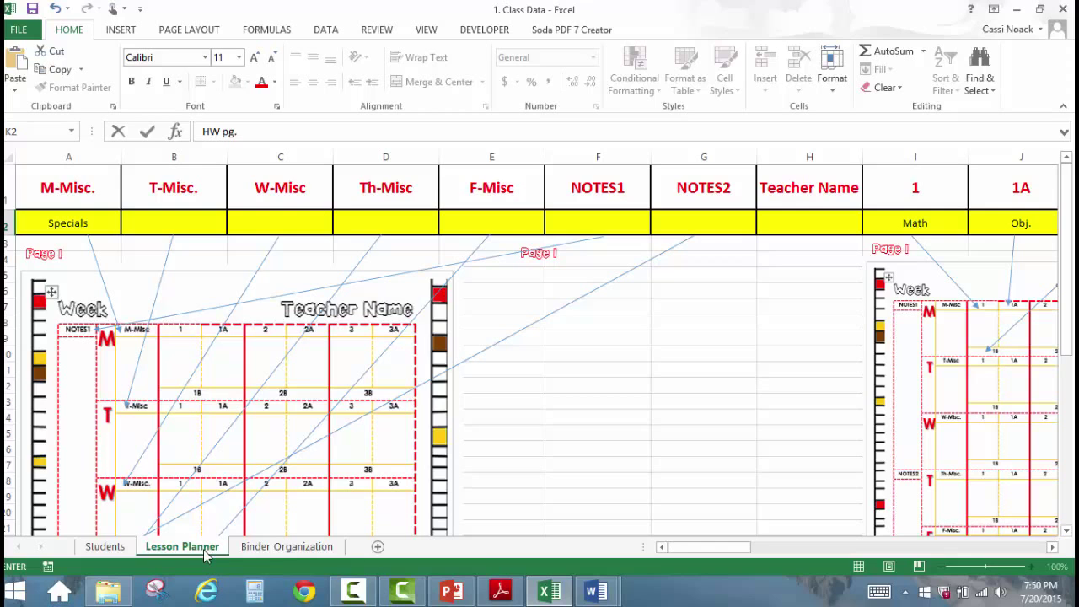
On the Binder Organization sheet, delete the TEKS row 42
click(273, 551)
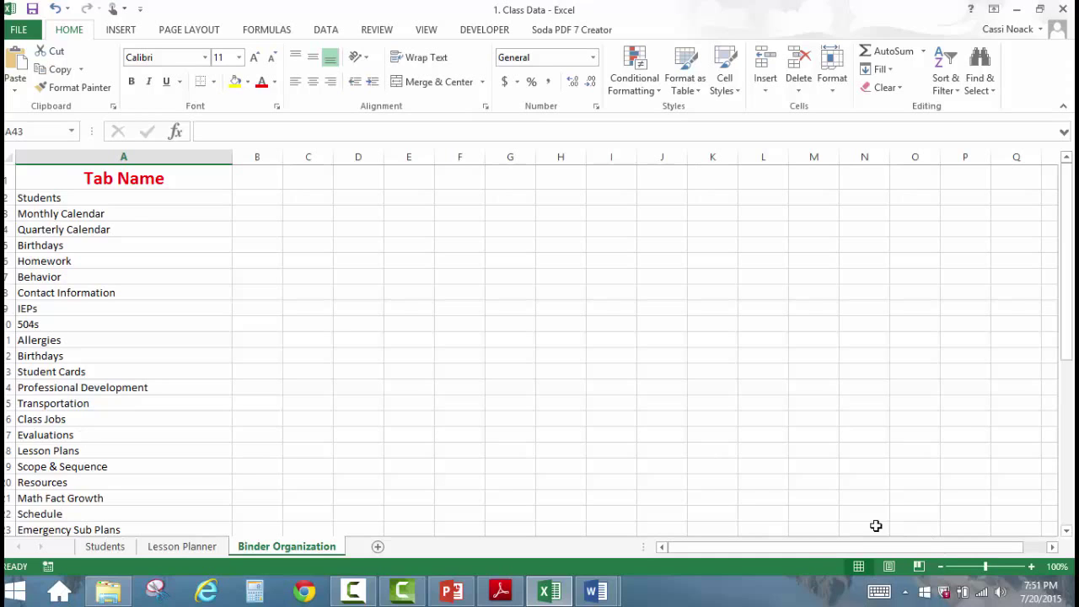
drag(869, 549, 764, 547)
scroll(109, 371, down, 4)
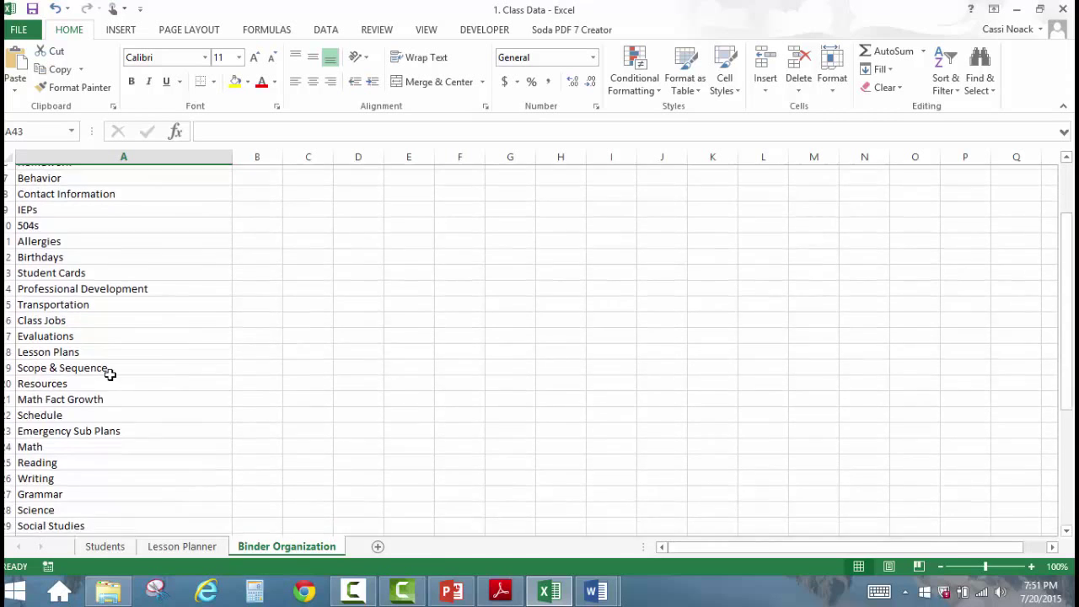
scroll(109, 376, down, 4)
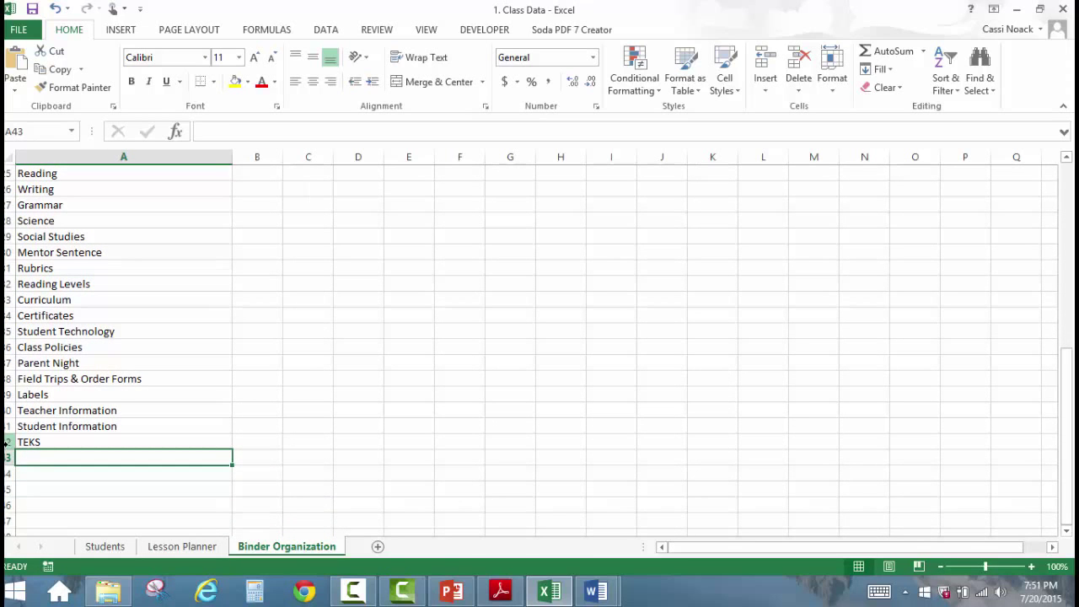
click(6, 442)
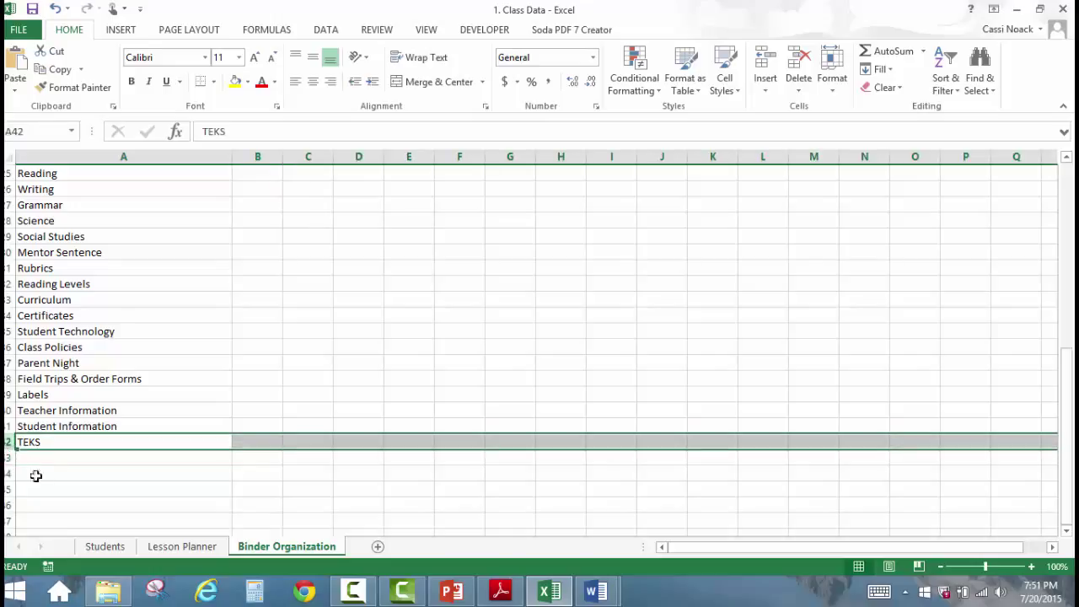
right_click(7, 444)
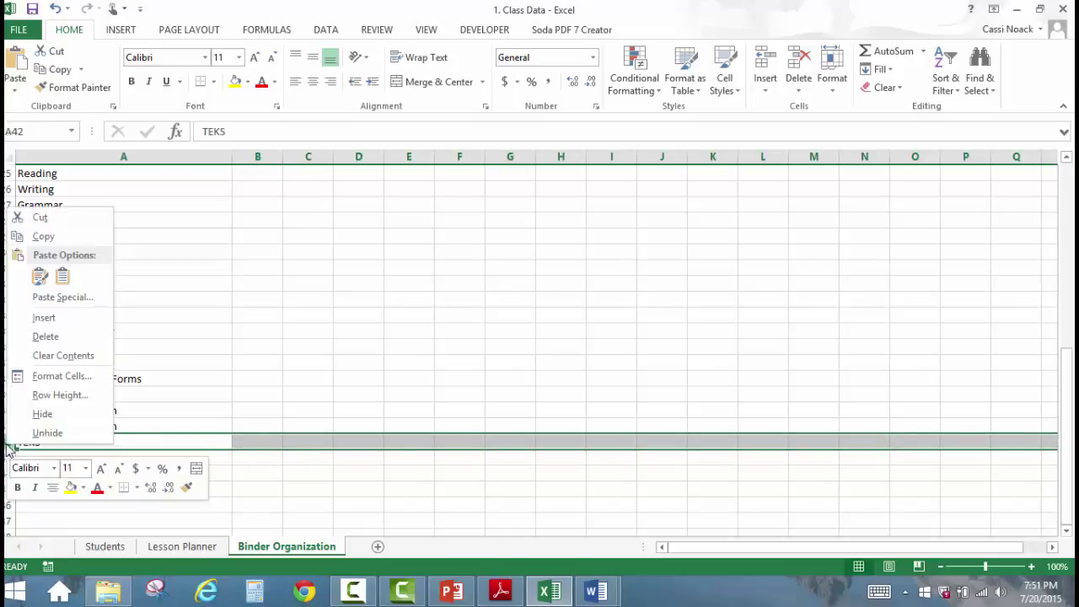
click(46, 336)
Enter Common Core as the last tab name in row 42 and review the list
scroll(55, 381, up, 3)
scroll(59, 388, down, 2)
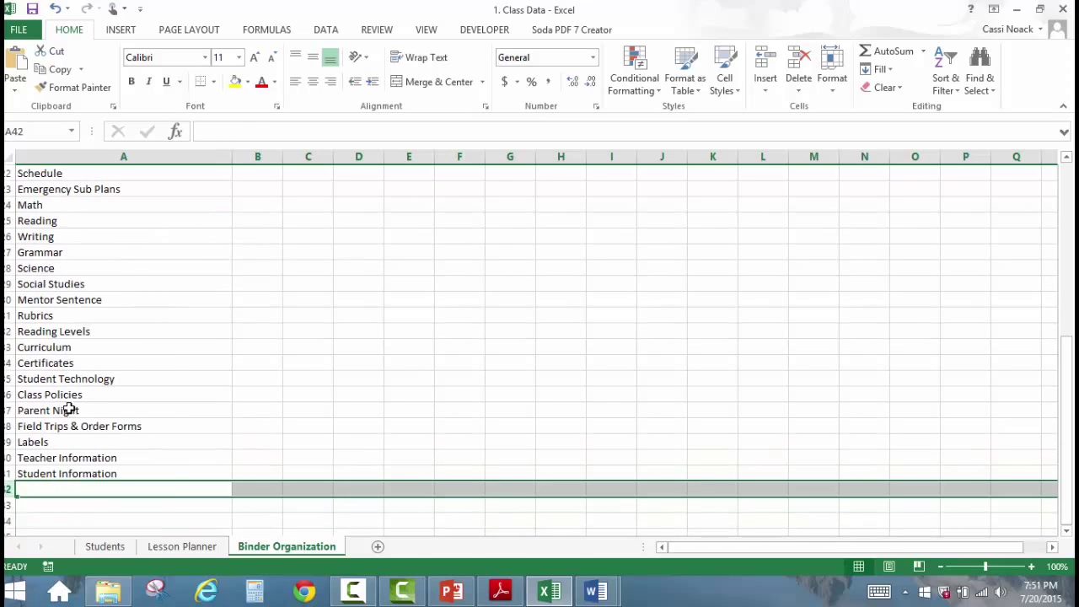
text(Common Core)
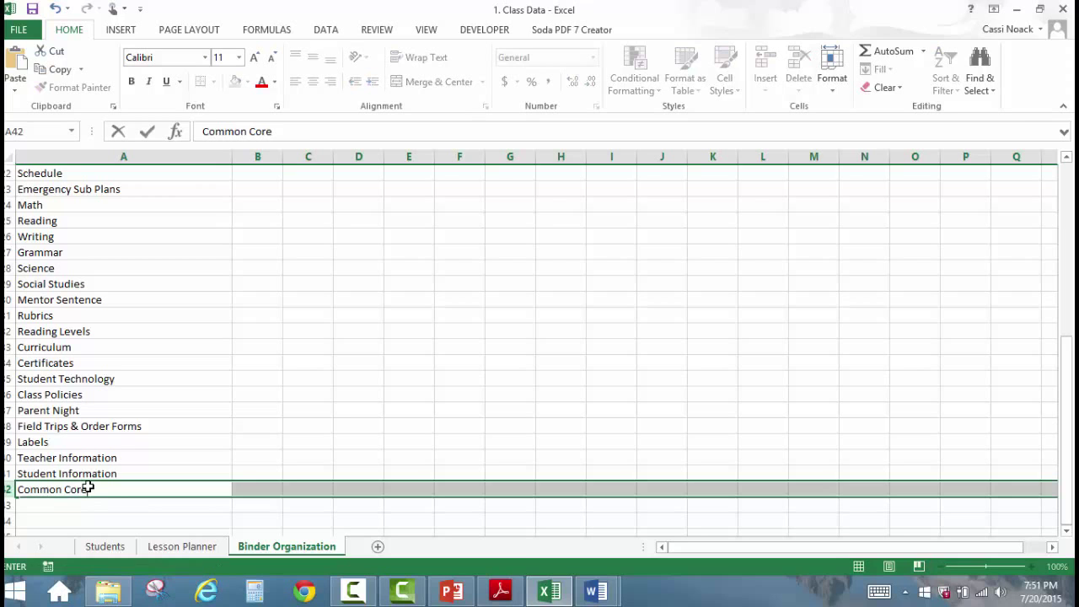
click(92, 460)
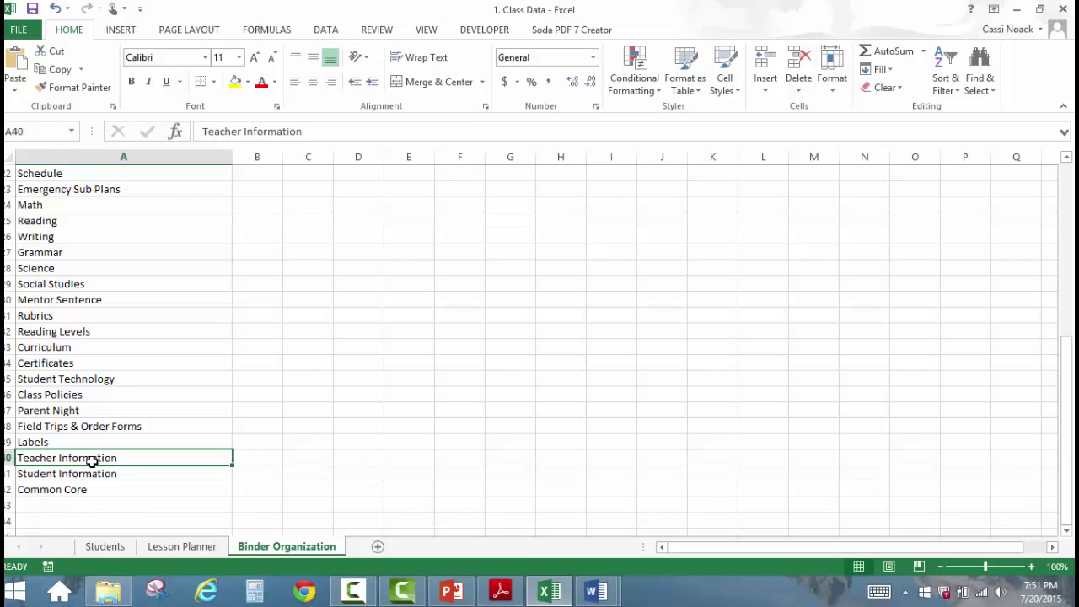
scroll(91, 460, up, 7)
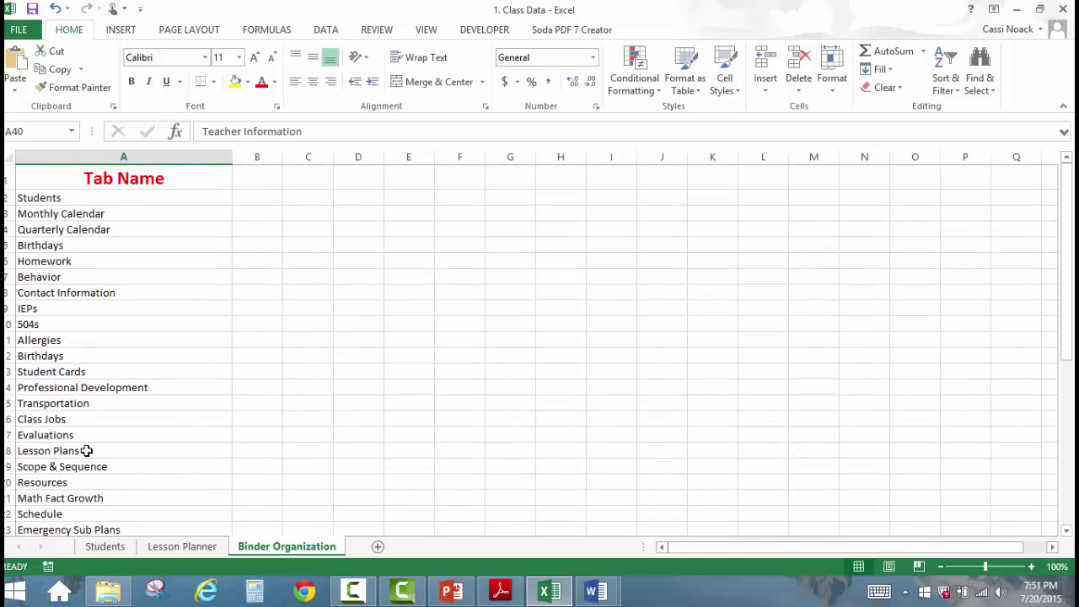
scroll(86, 451, down, 8)
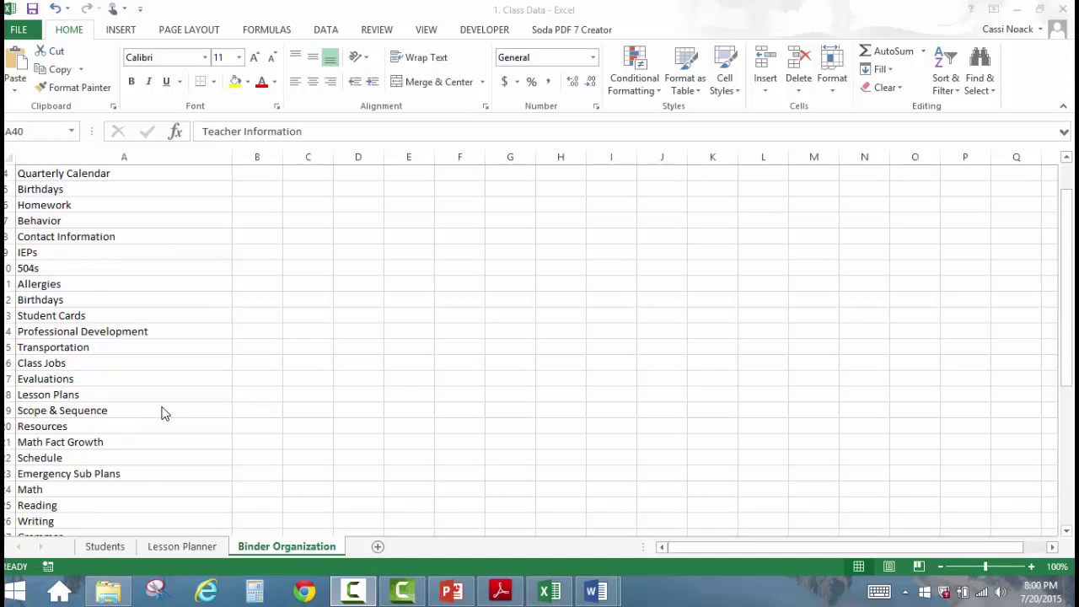
scroll(164, 413, up, 1)
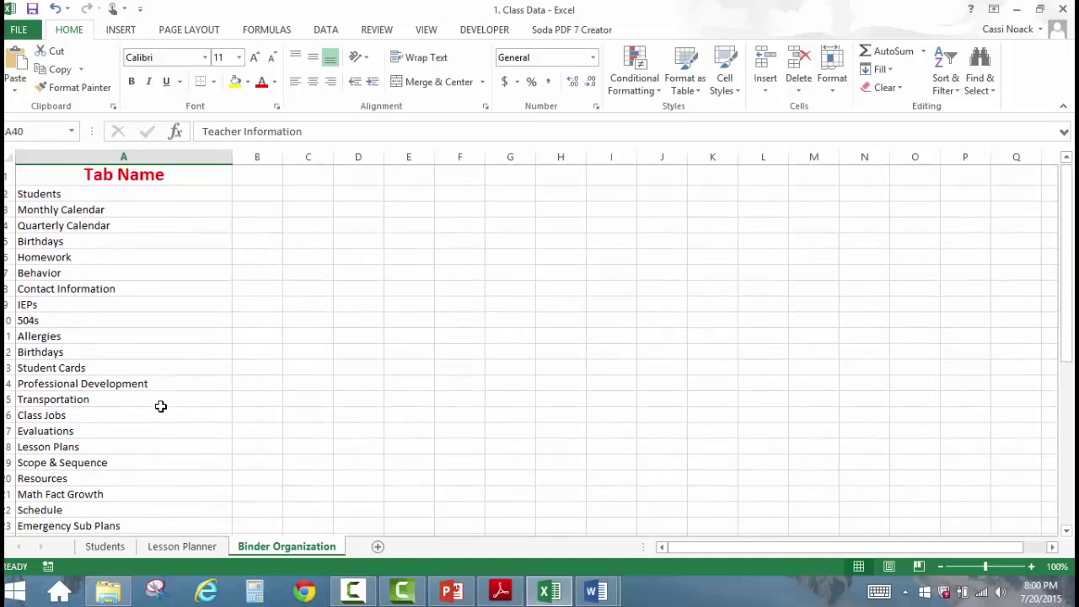
scroll(160, 405, down, 6)
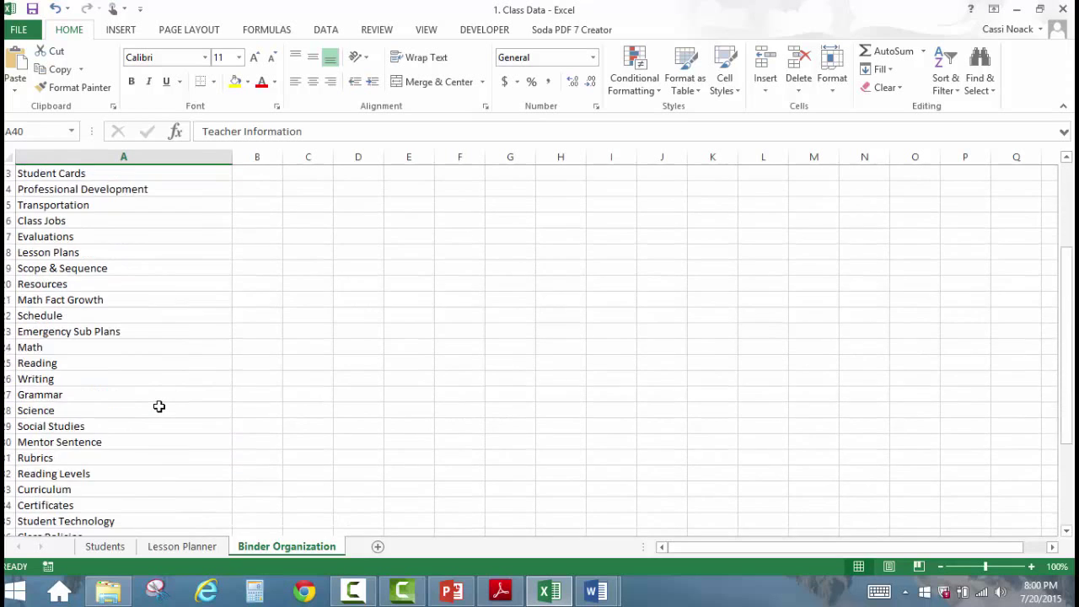
scroll(158, 407, up, 3)
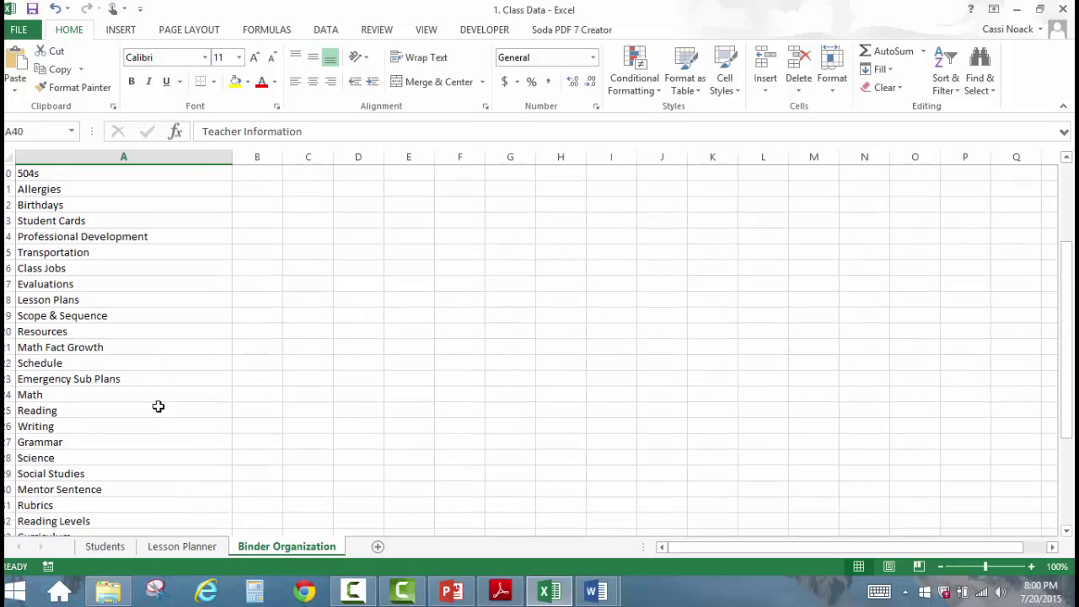
scroll(77, 363, down, 2)
scroll(76, 363, down, 3)
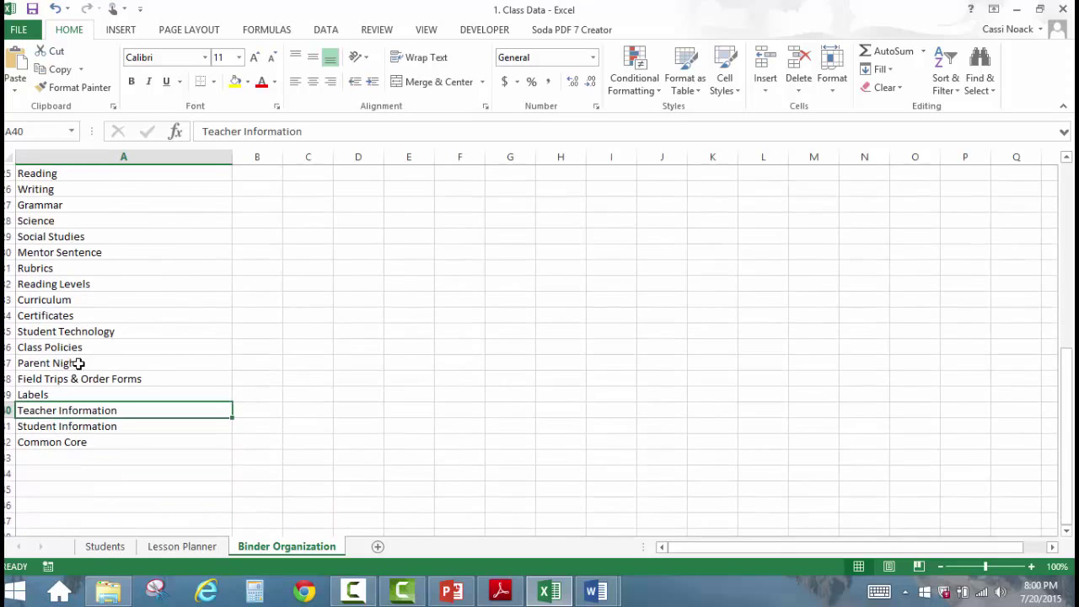
scroll(80, 363, up, 7)
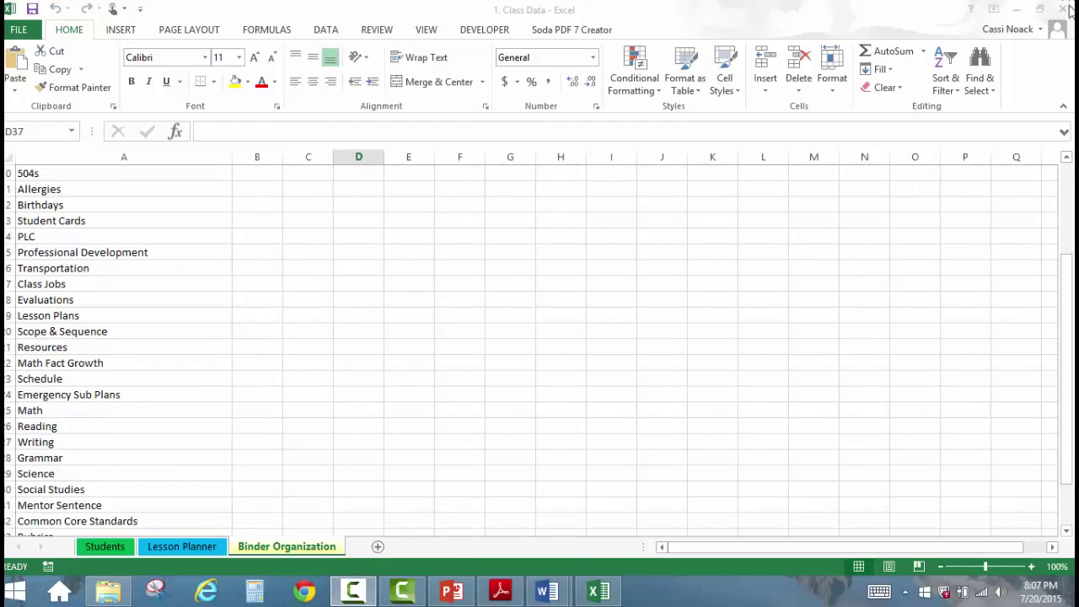
Close the Class Data workbook and bring the teachers' guide PDF to the front
click(1065, 9)
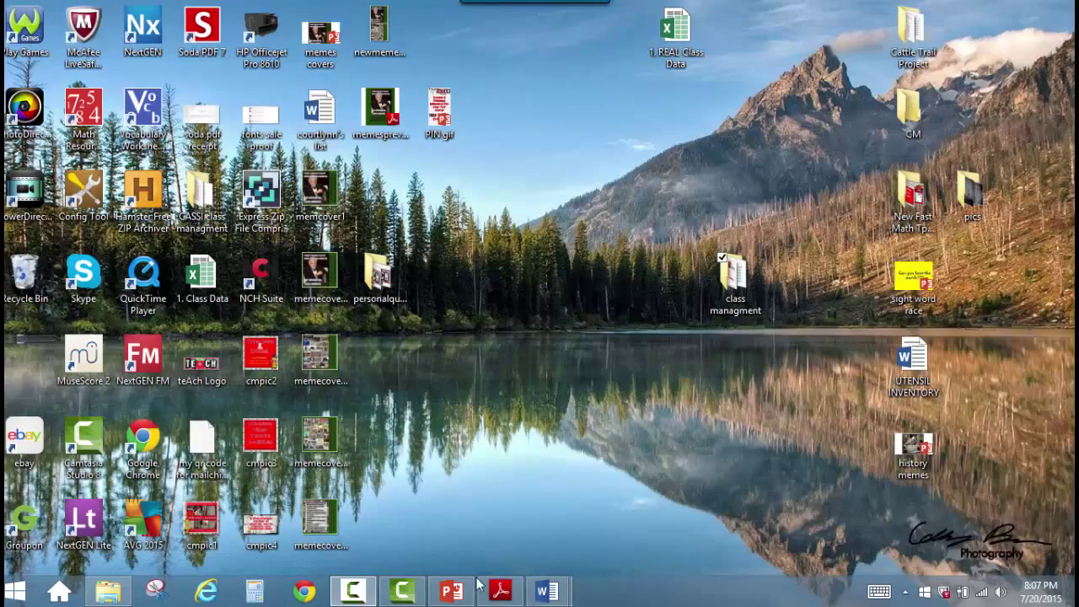
click(482, 566)
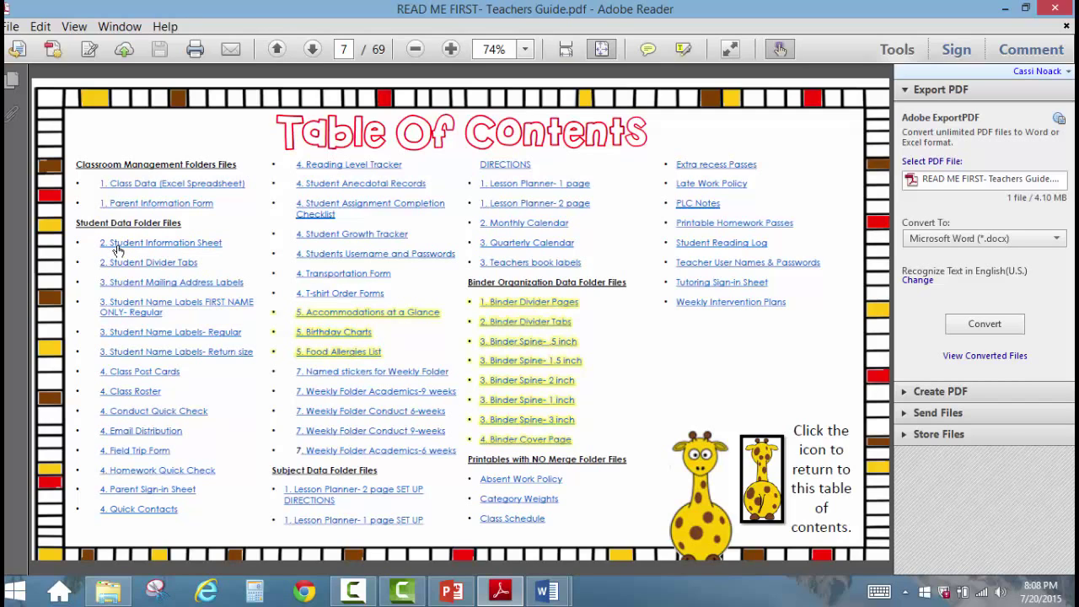
Jump from the Table of Contents to the 2. Student Information Sheet guide page
click(117, 250)
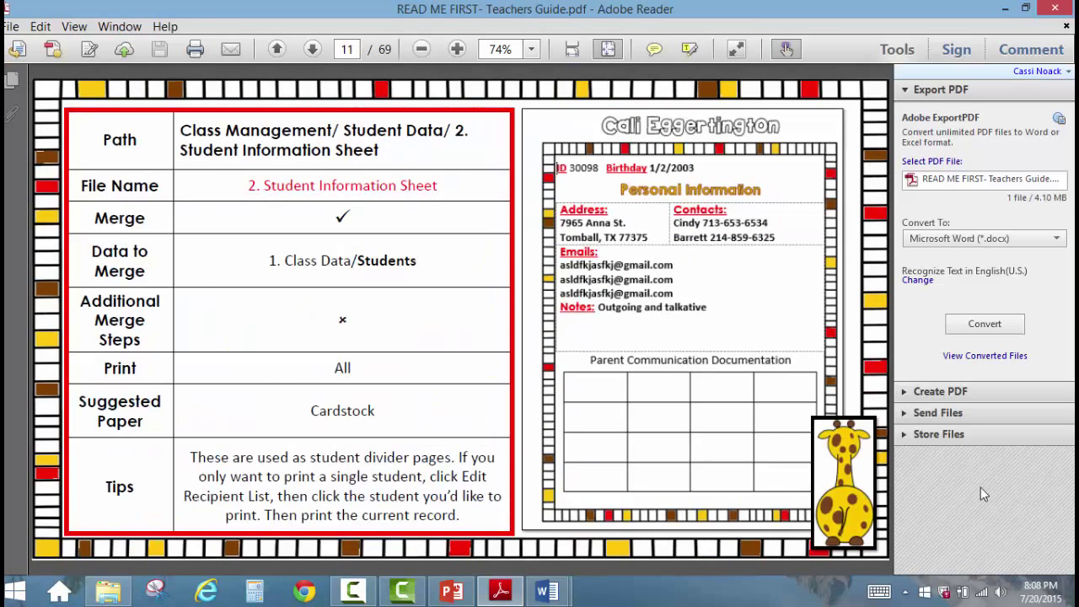
click(842, 507)
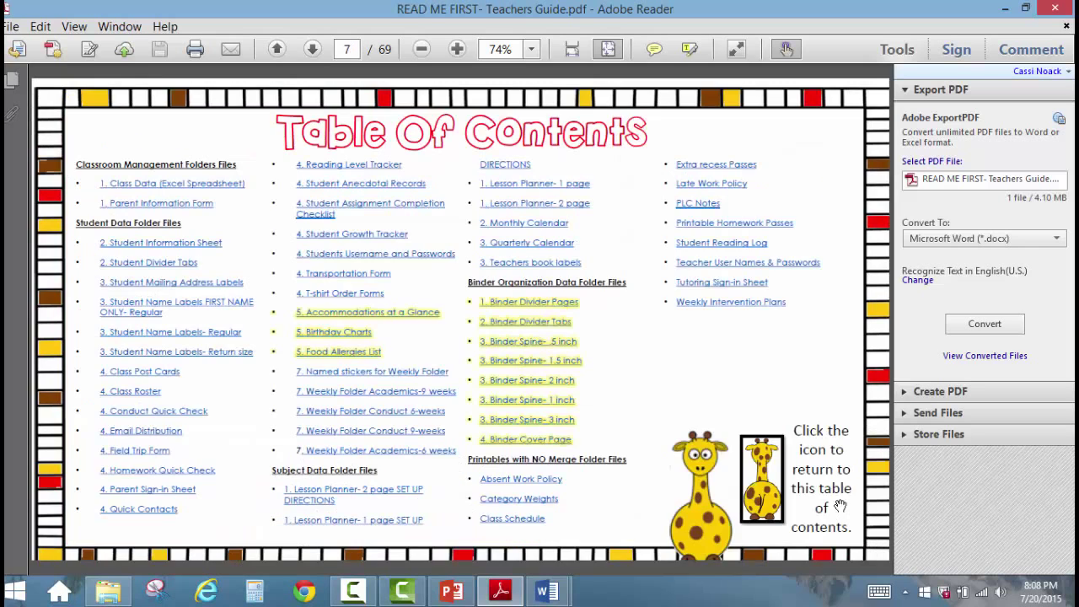
click(144, 249)
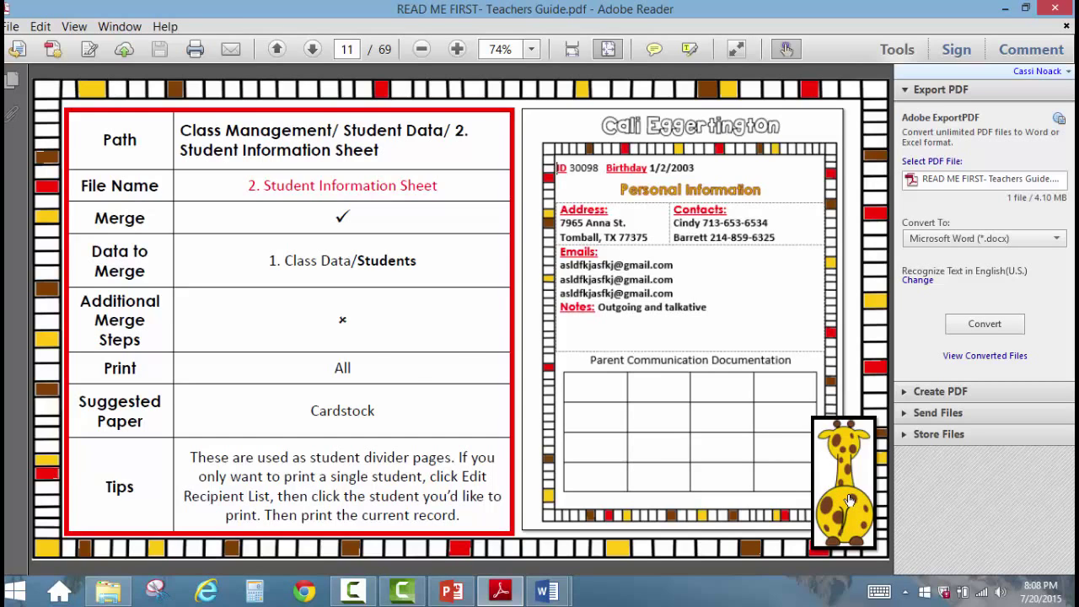
click(850, 501)
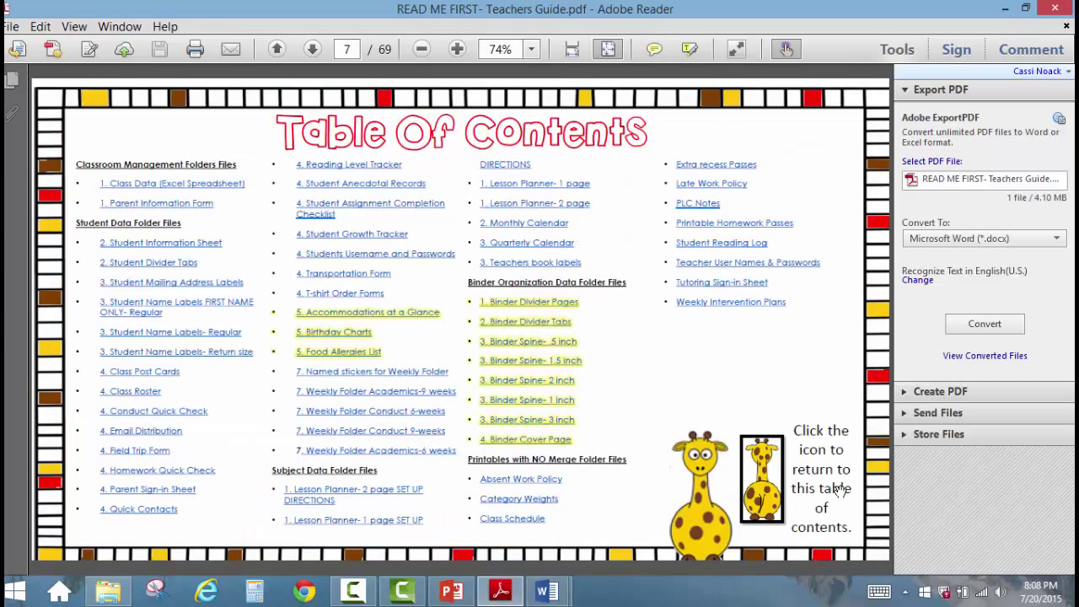
click(133, 245)
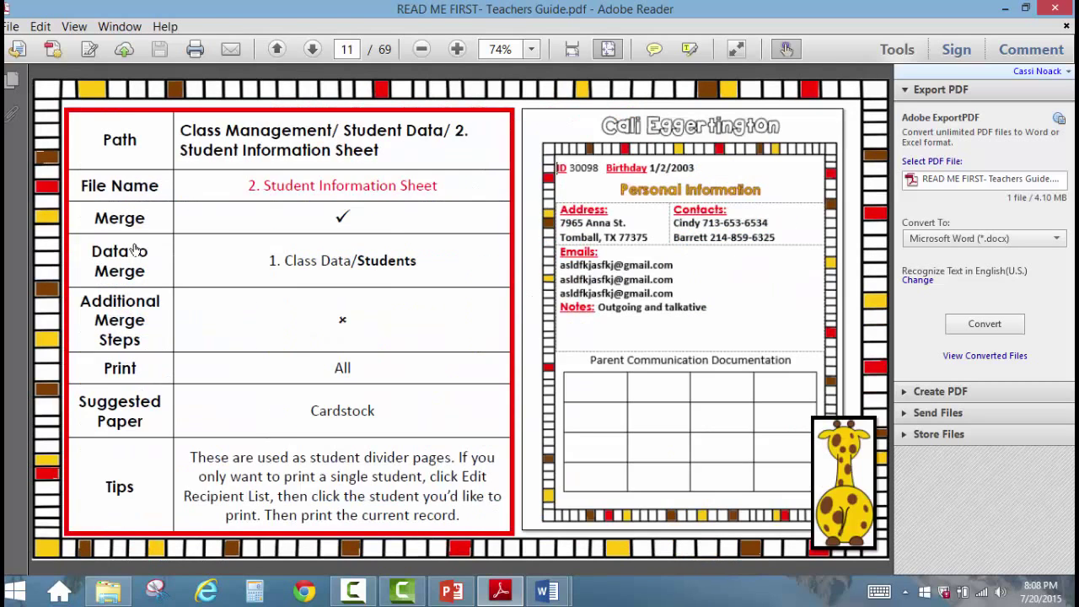
click(109, 594)
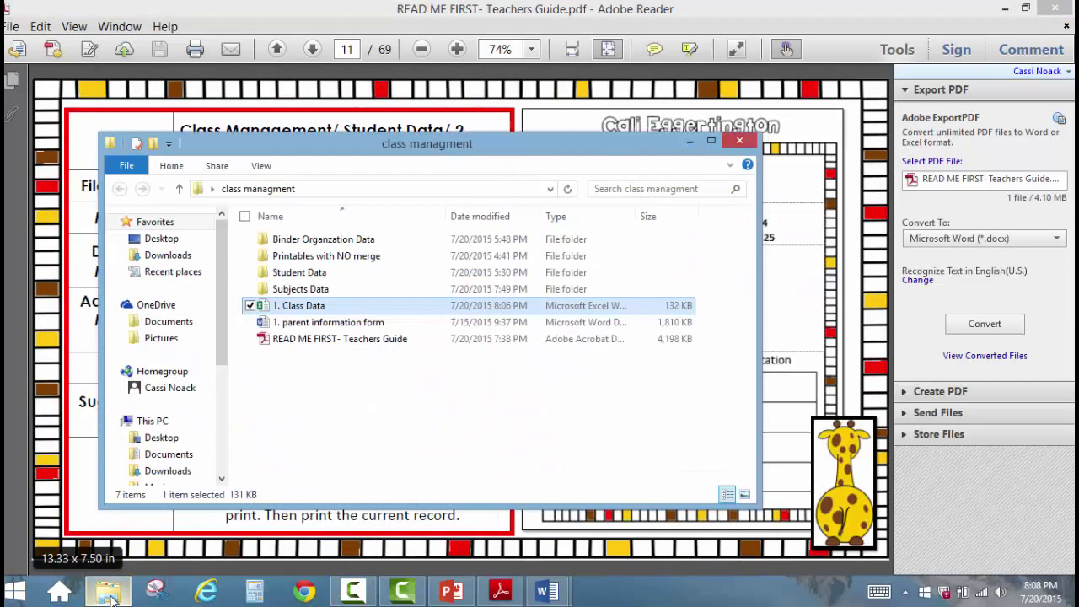
Open 2. Student Information Sheet from the Student Data folder in Word
double_click(292, 280)
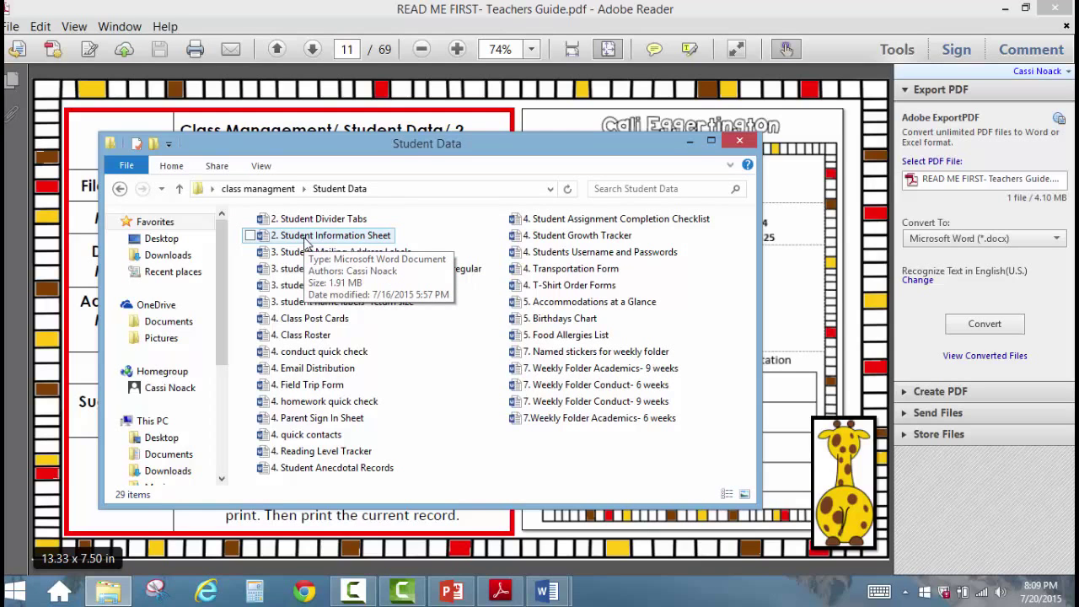
double_click(307, 242)
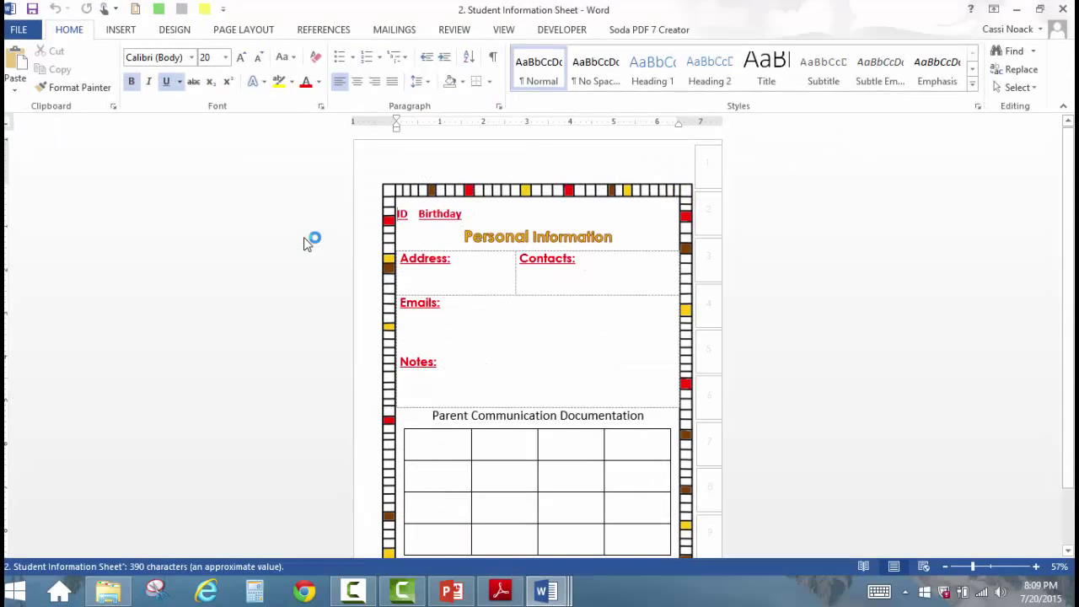
mouse_move(463, 602)
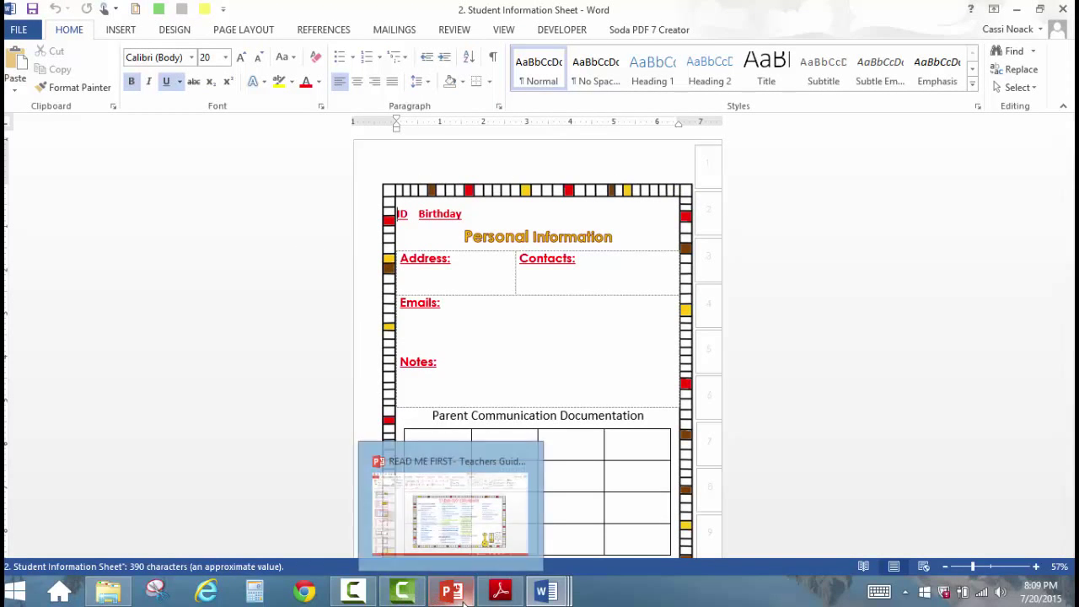
scroll(835, 399, down, 1)
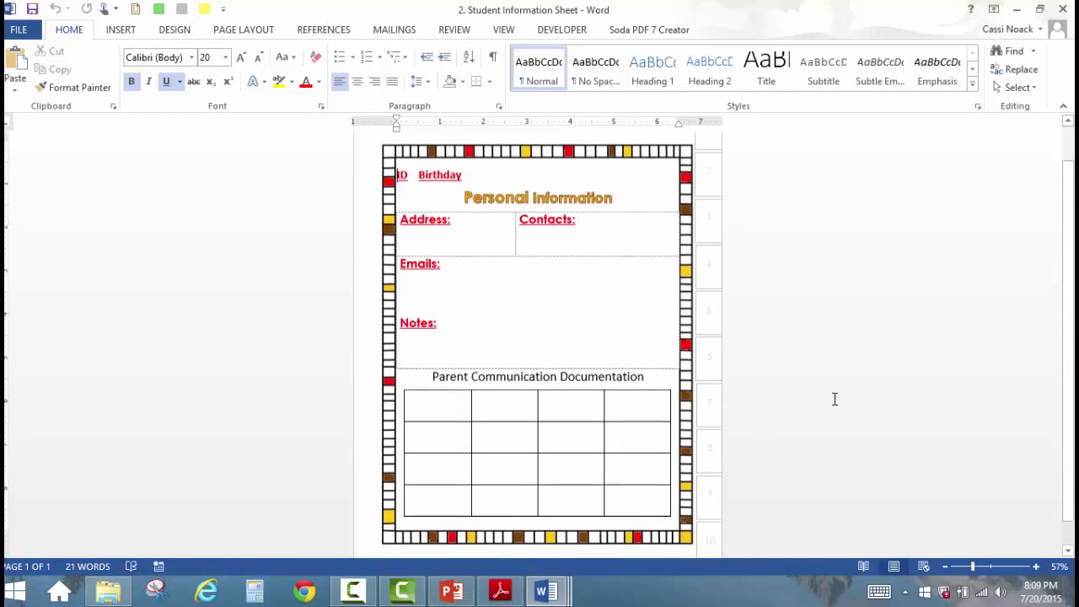
scroll(831, 397, up, 1)
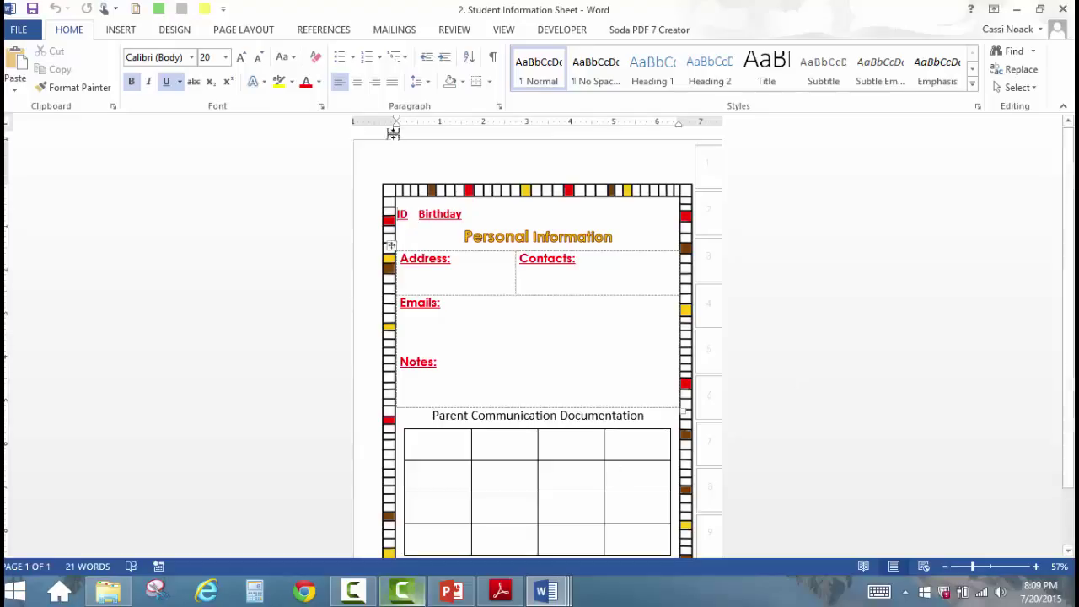
Use the Students$ sheet of Desktop > class managment > 1. Class Data as recipients
click(393, 30)
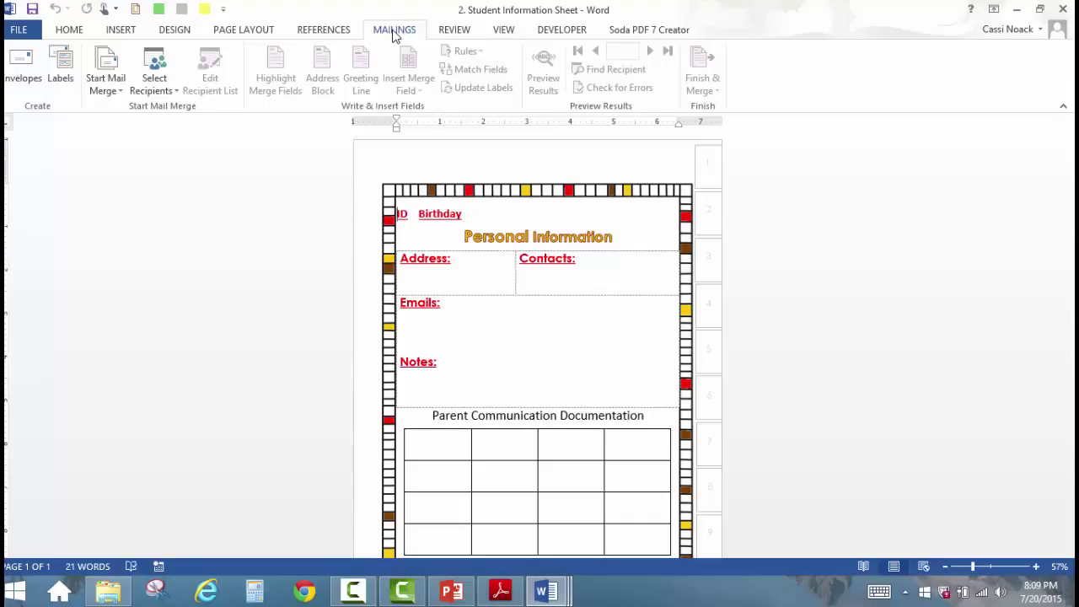
click(154, 89)
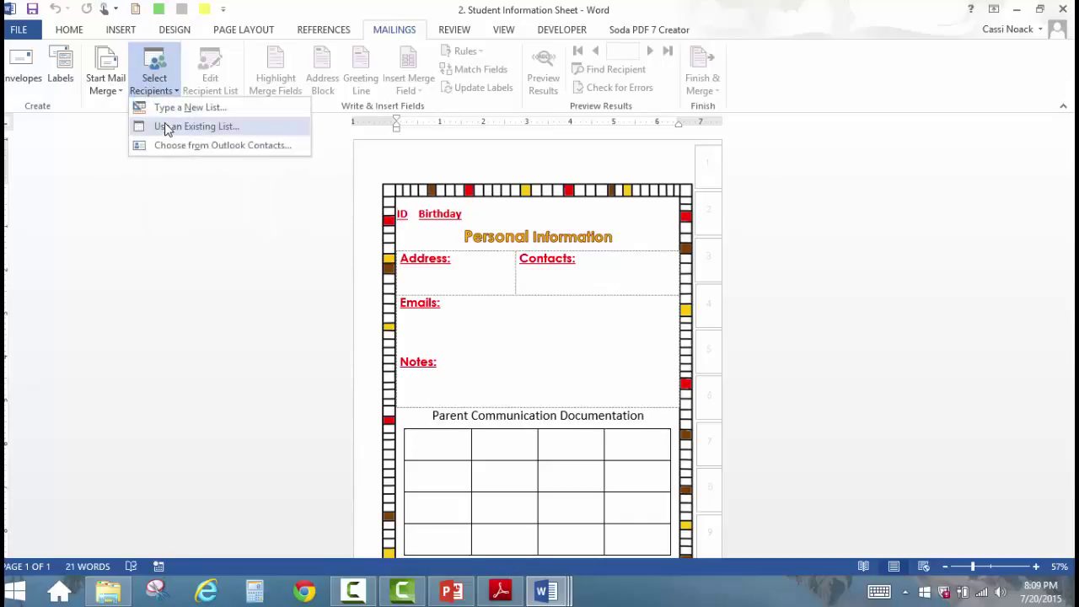
click(164, 126)
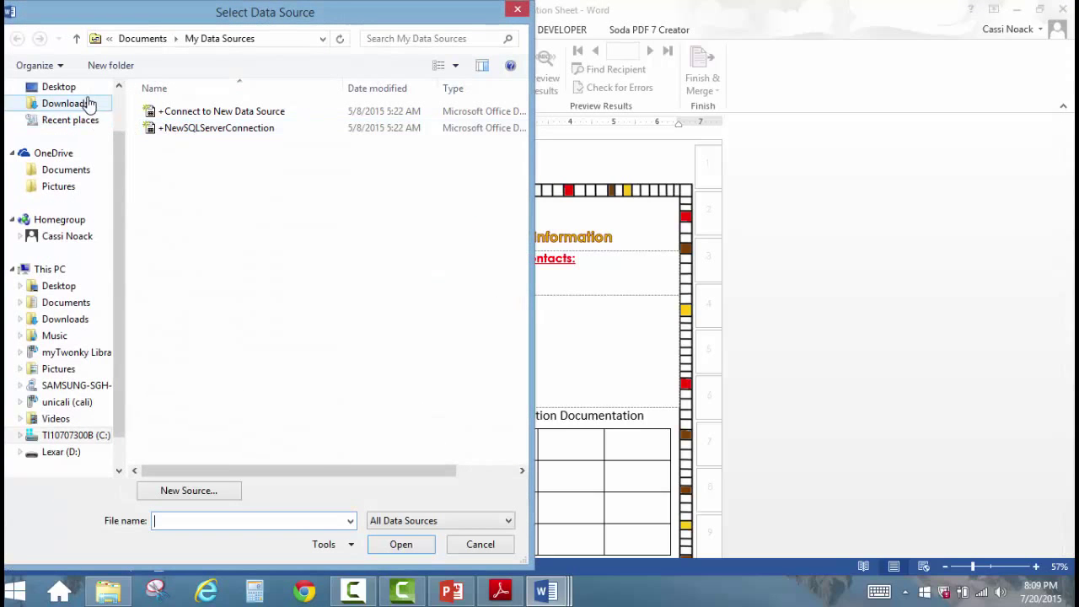
click(73, 291)
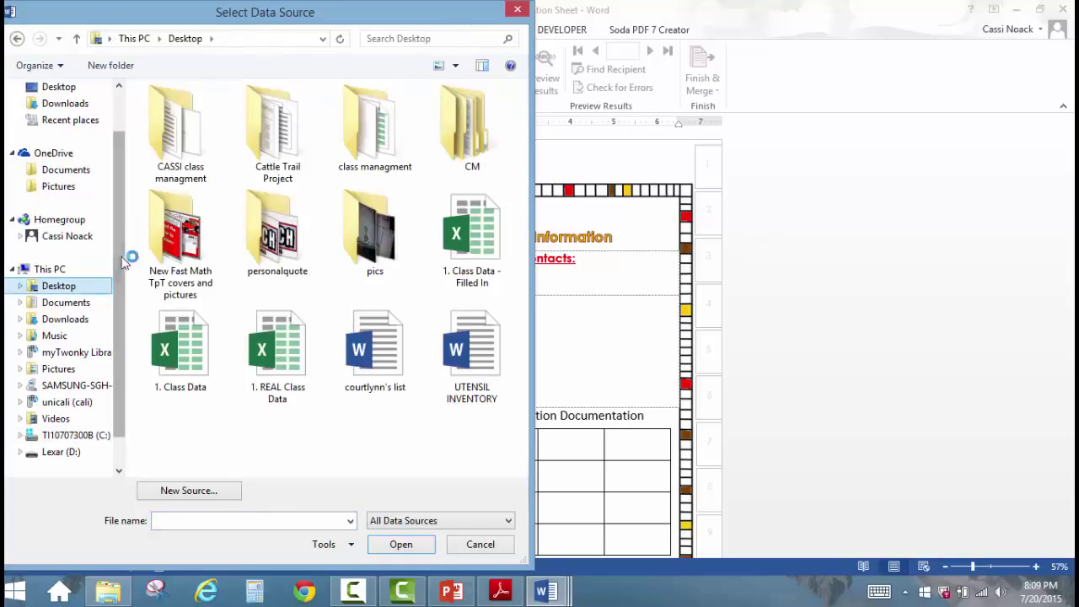
double_click(352, 135)
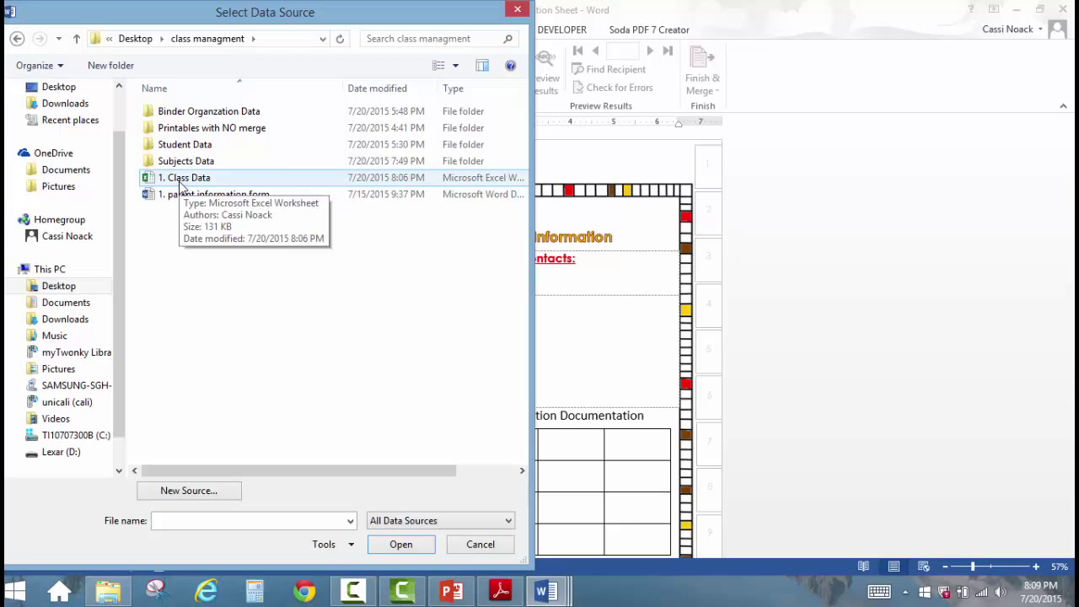
click(181, 185)
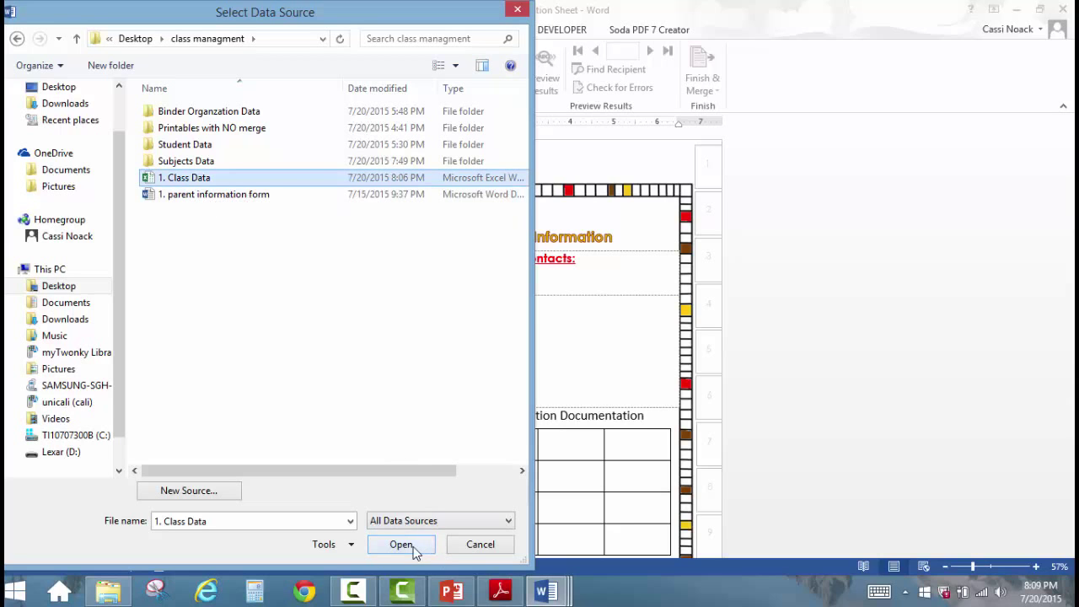
click(412, 545)
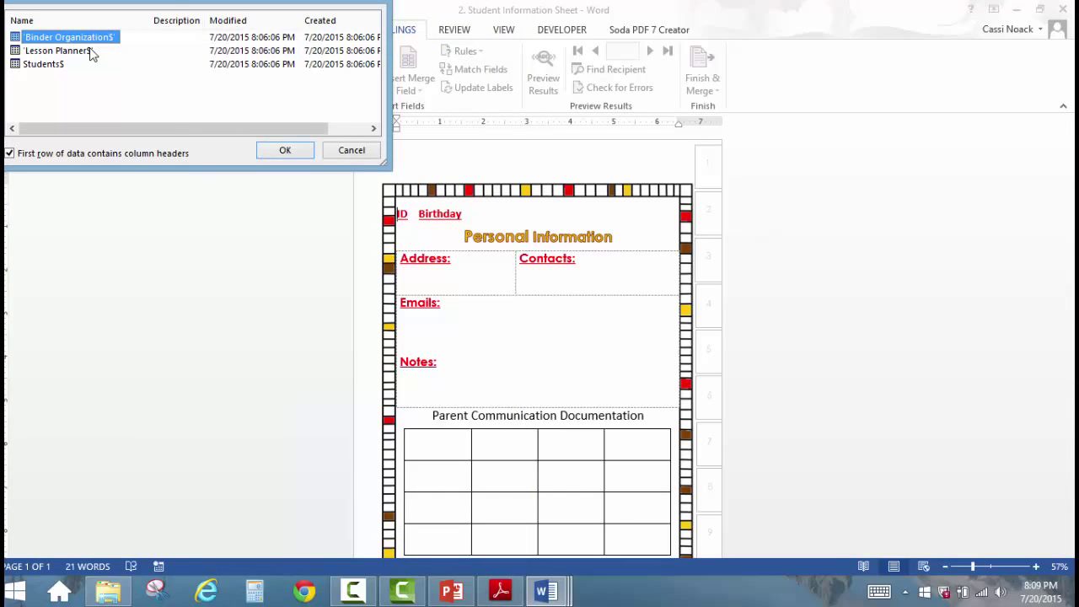
click(42, 65)
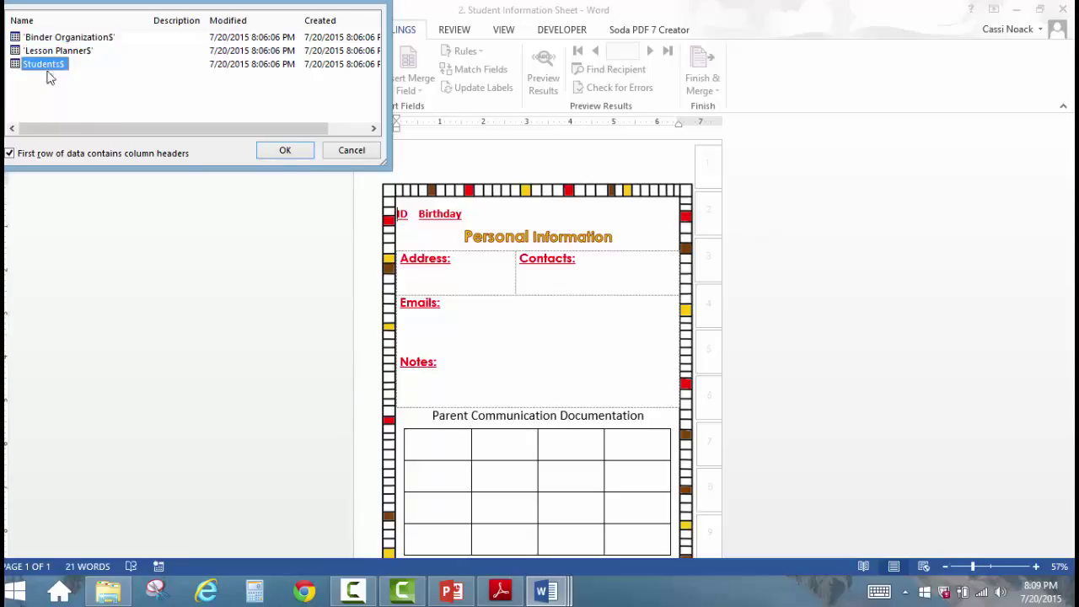
click(301, 155)
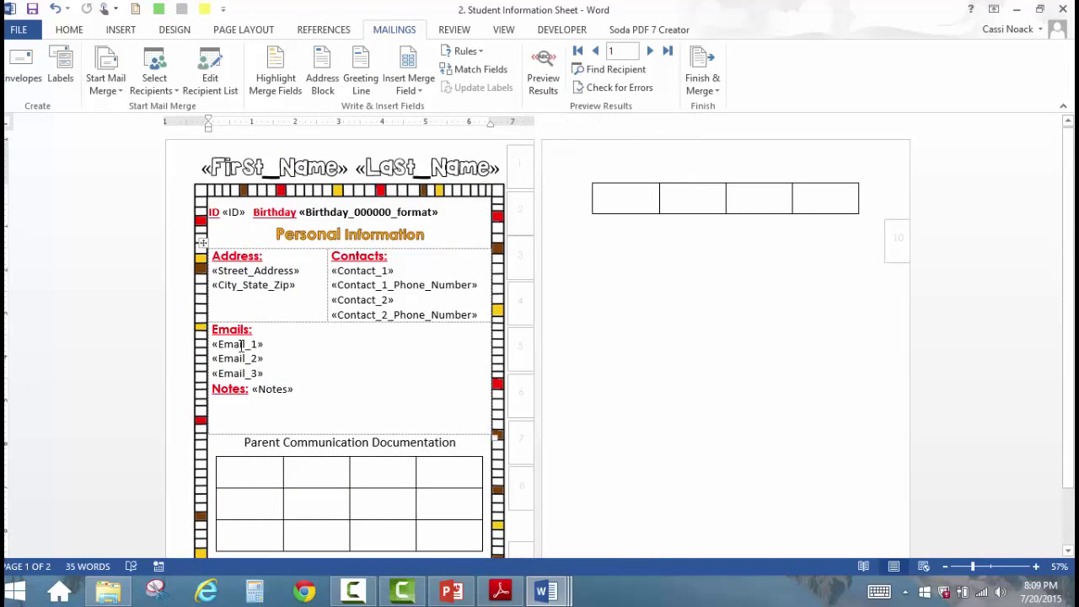
Preview the Student Information Sheet filled with the first student's merged record
click(548, 88)
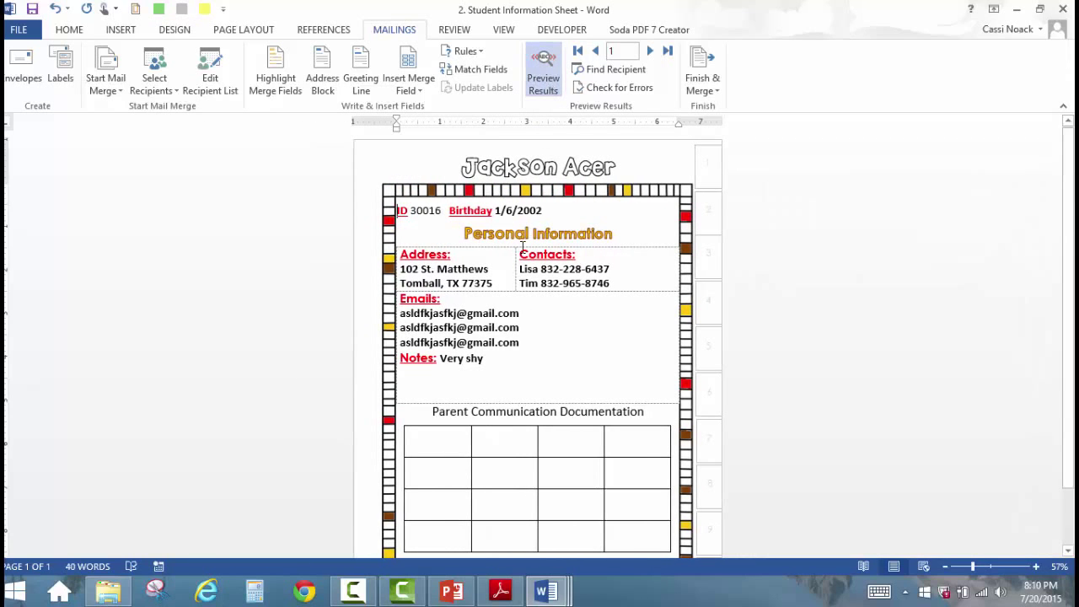
scroll(520, 255, down, 1)
scroll(520, 256, up, 1)
Check the teachers' guide PDF, then bring the Student Information Sheet back
click(499, 592)
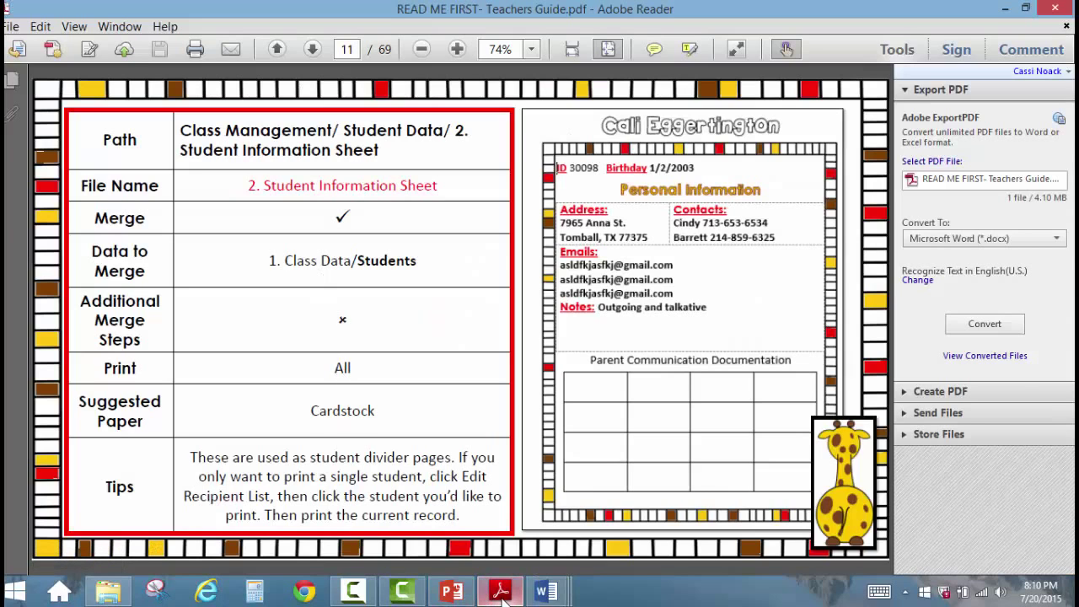
mouse_move(546, 592)
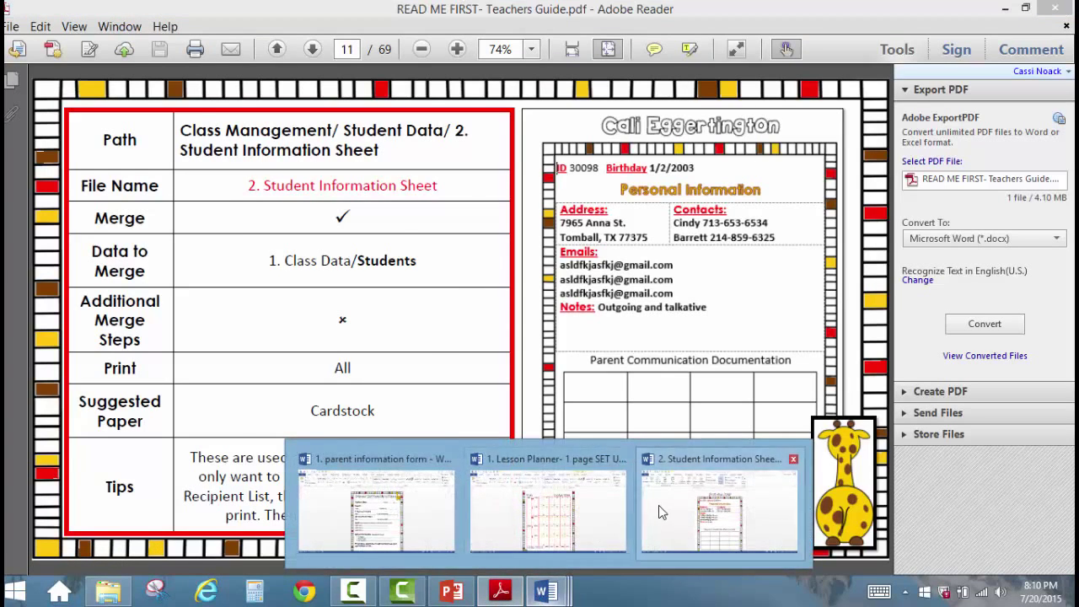
click(658, 504)
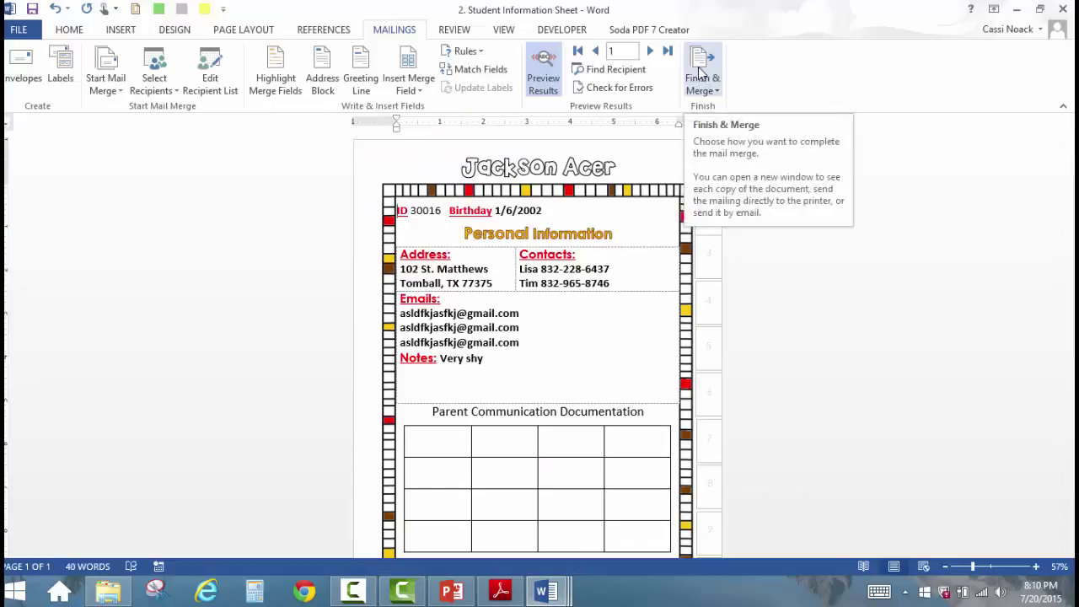
Print all merged student information sheets to the HP Officejet Pro 8610
click(700, 74)
click(723, 128)
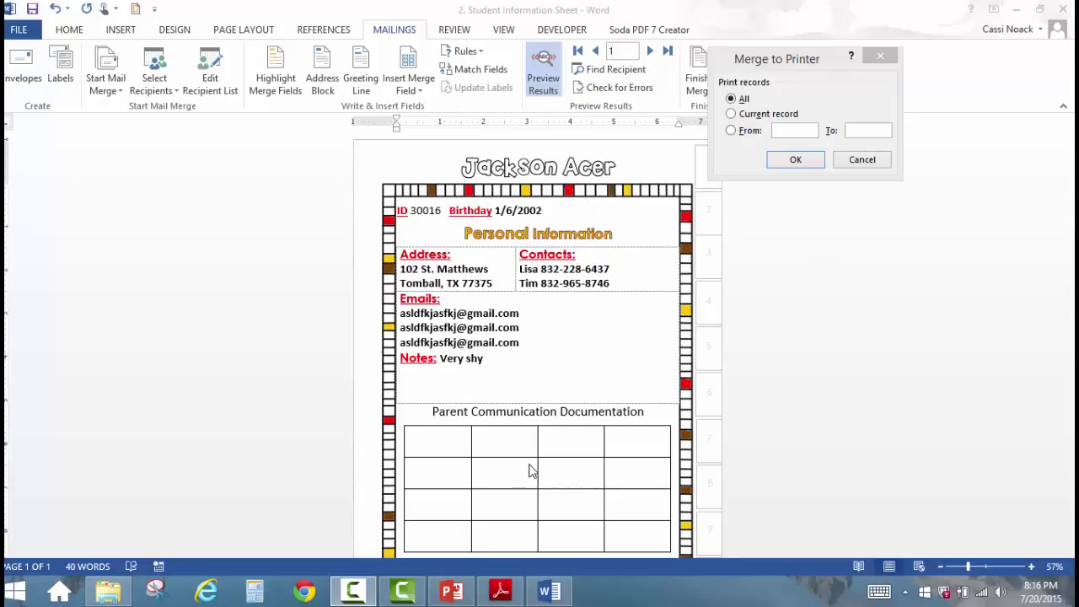
click(796, 161)
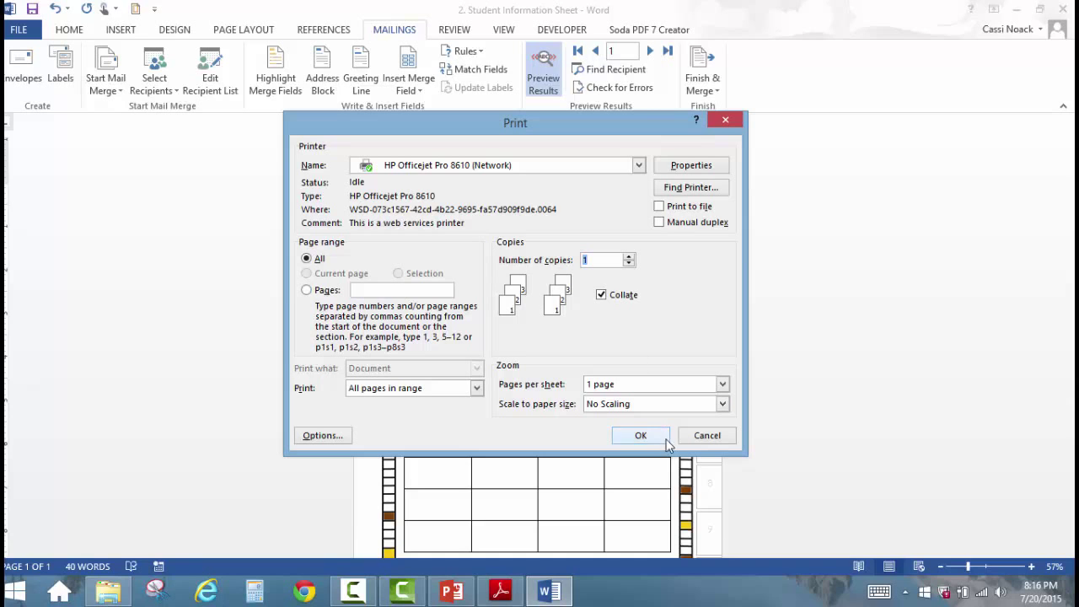
click(724, 120)
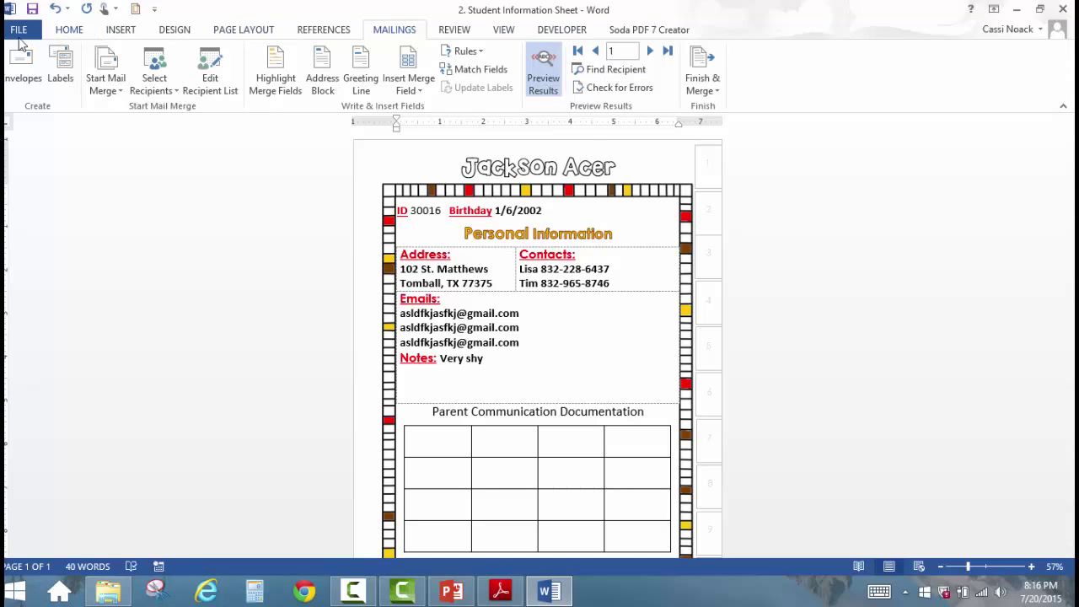
Enable the Developer tab through Word Options' Customize Ribbon and show its commands
click(19, 30)
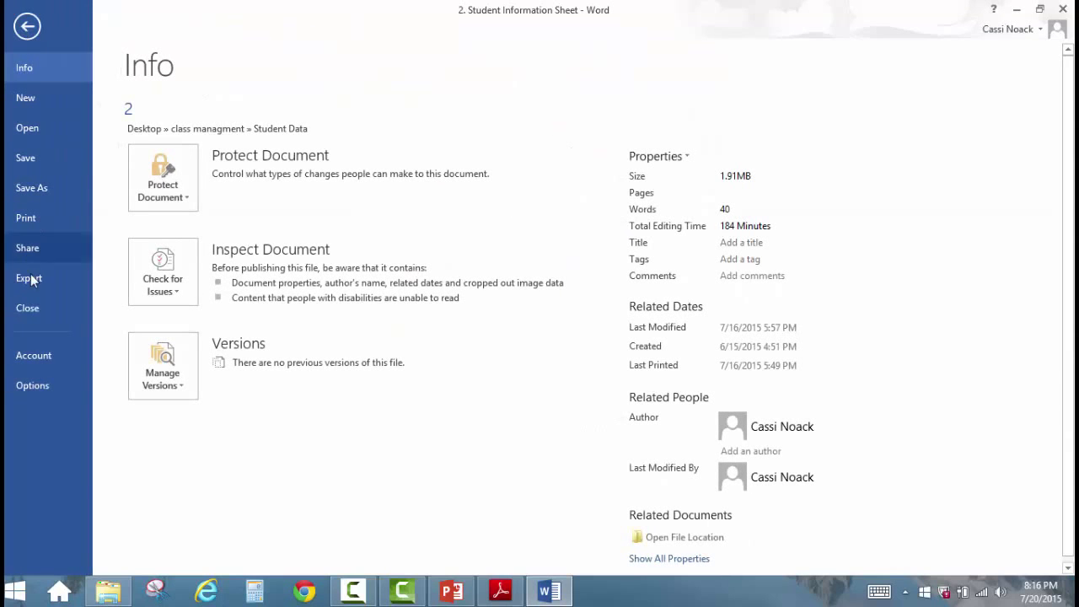
click(38, 386)
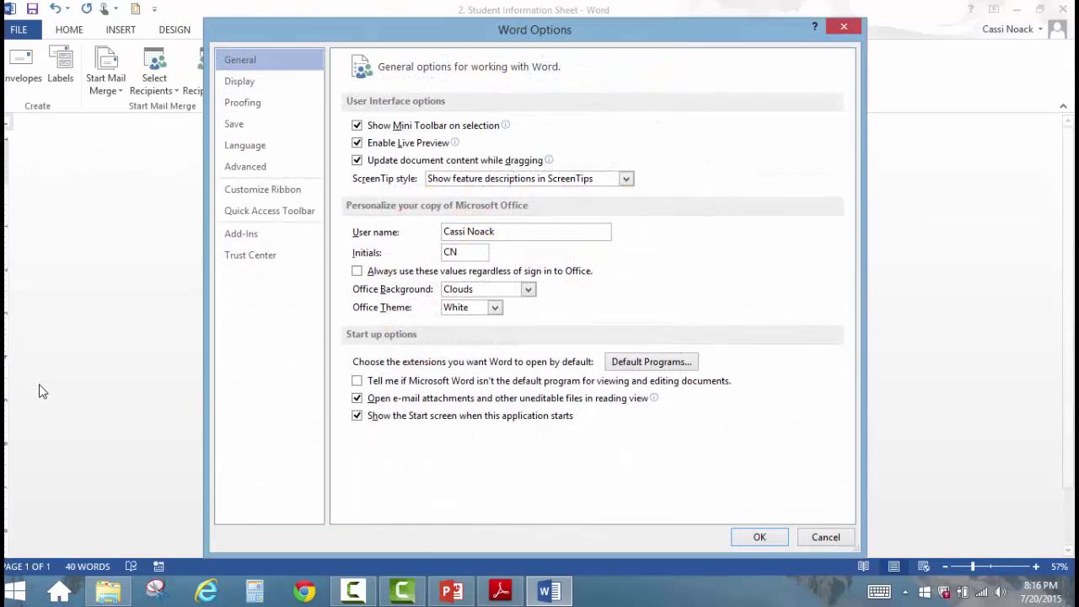
click(246, 191)
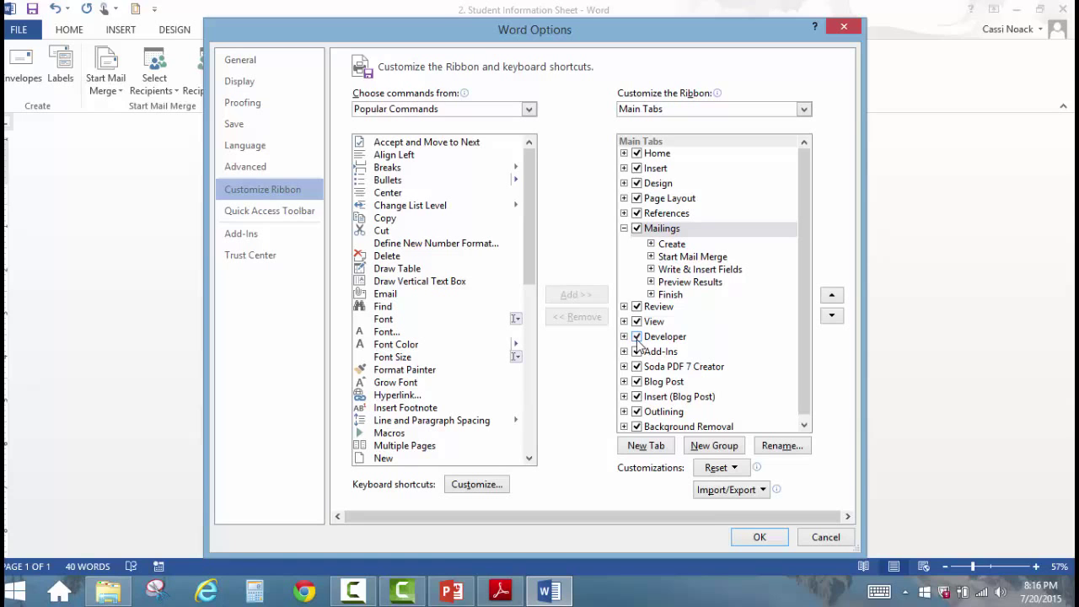
click(753, 539)
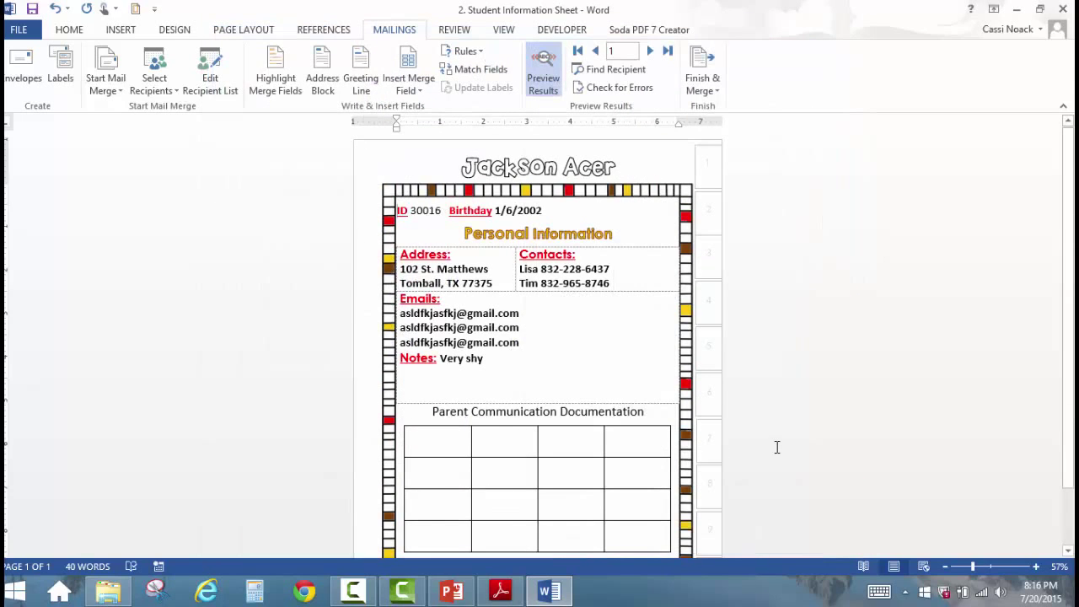
click(561, 30)
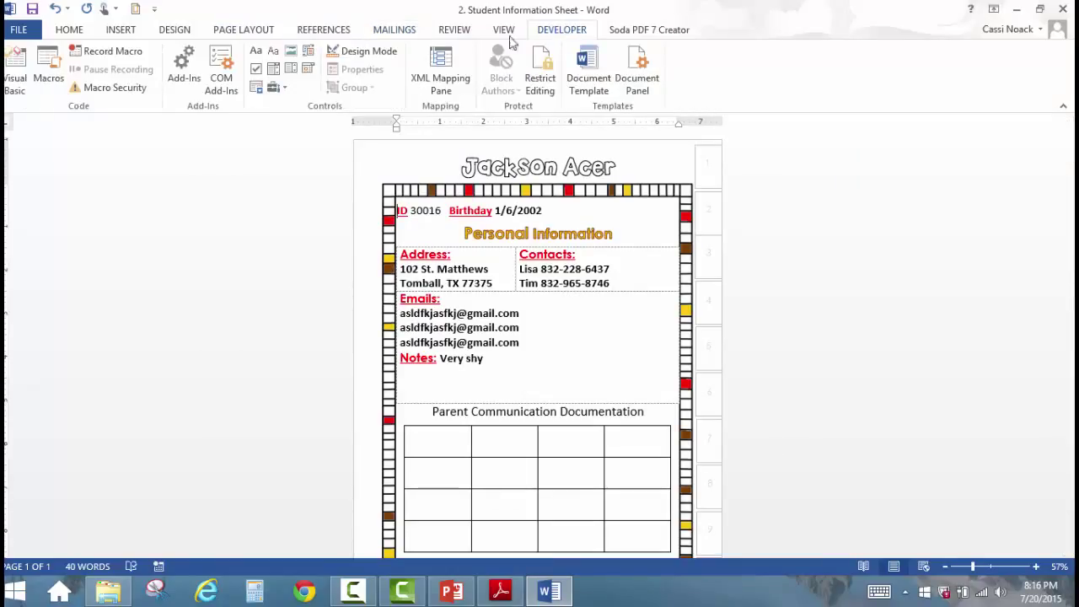
Start recording a macro and add Normal.NewMacros.Macro1 to the Quick Access Toolbar
click(112, 53)
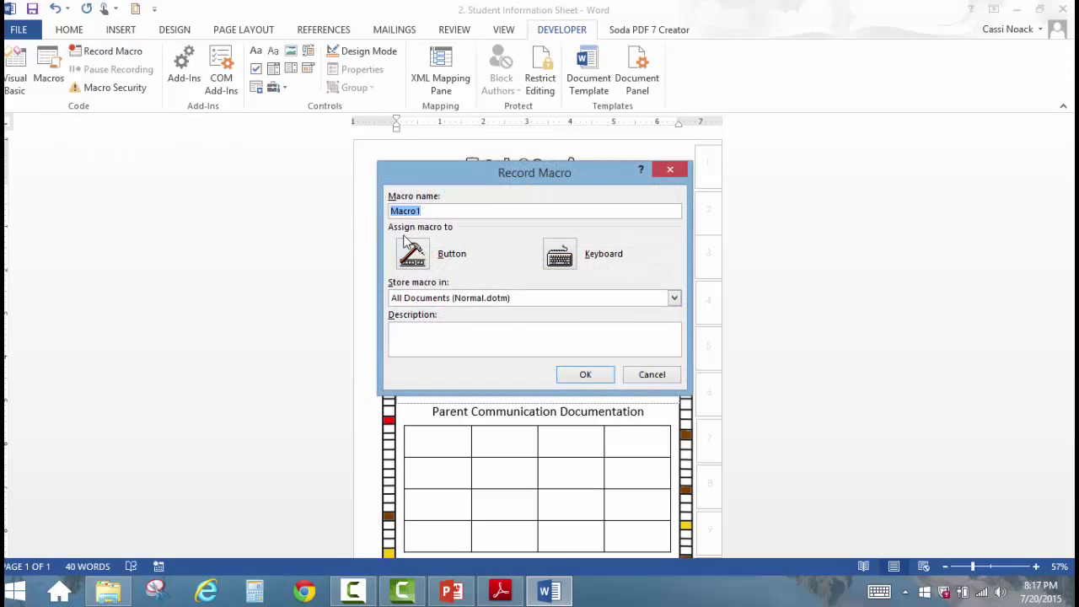
click(412, 255)
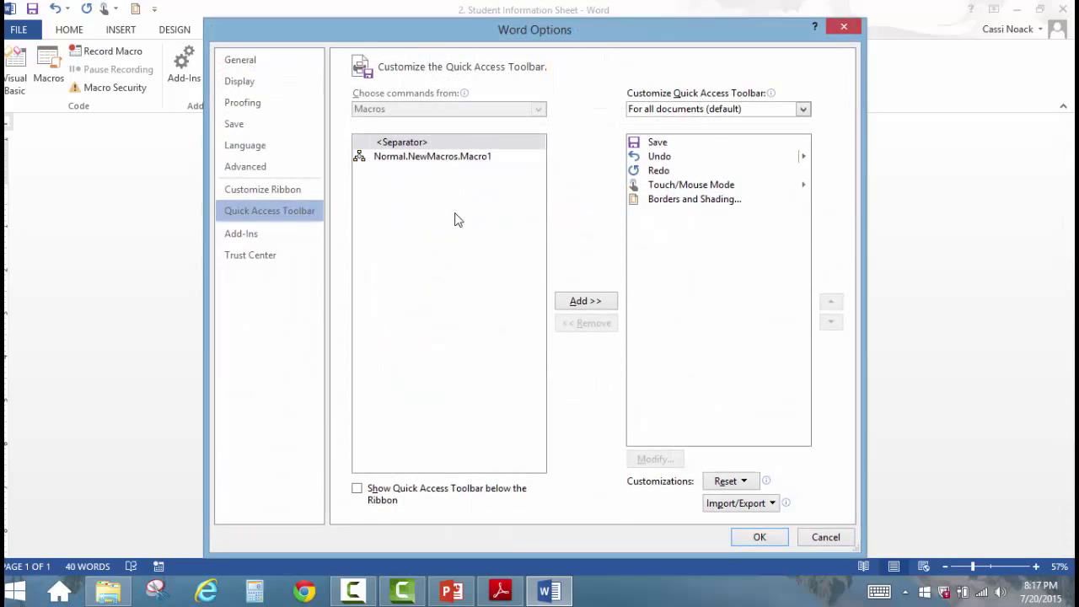
click(392, 162)
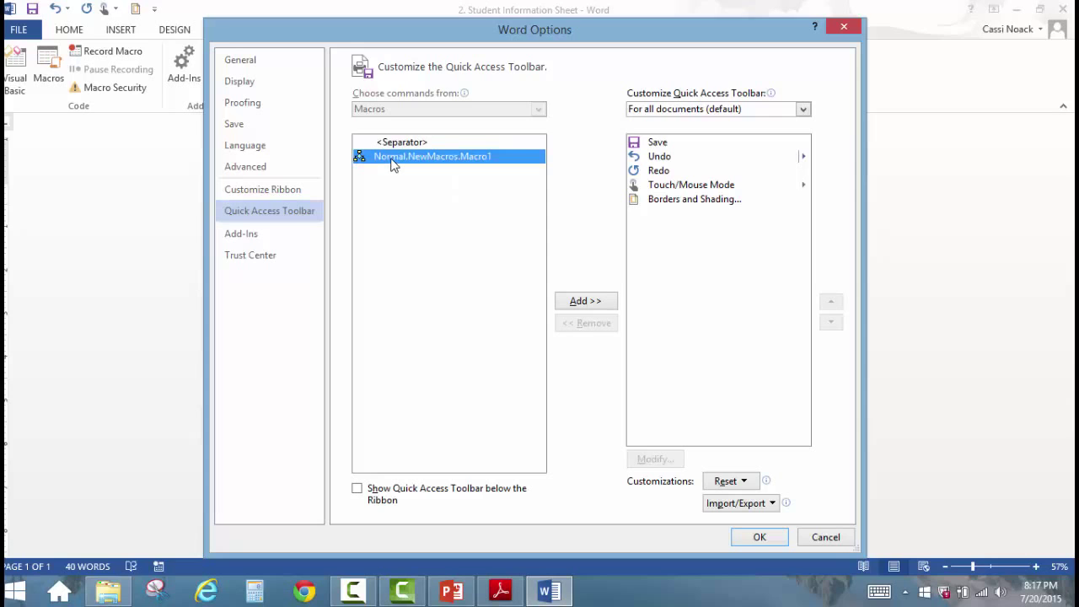
click(590, 303)
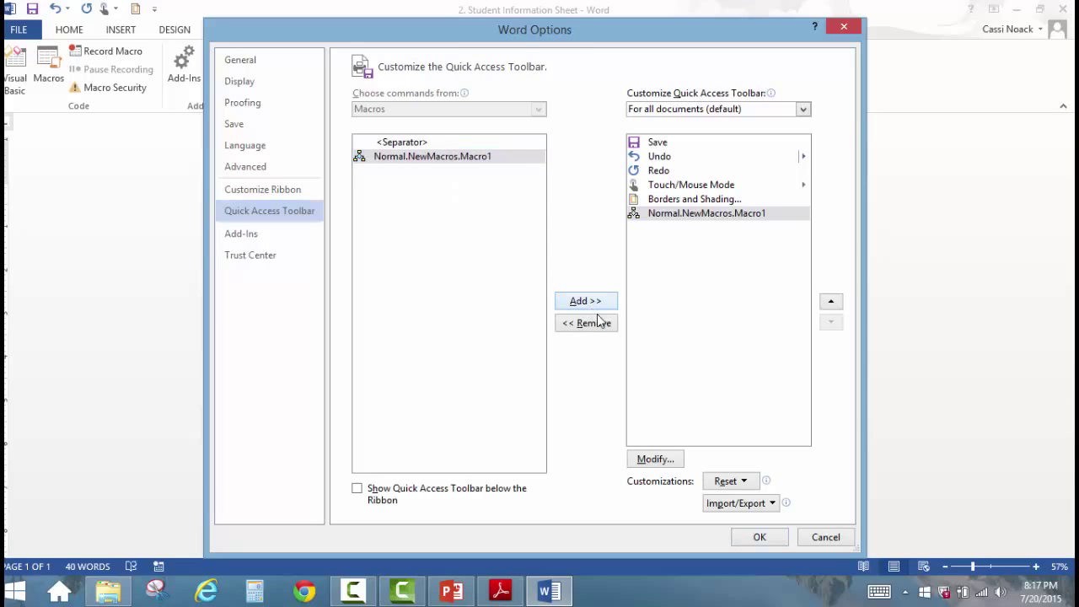
Rename the macro button to Student Data Merge with a coloured icon and save
click(646, 459)
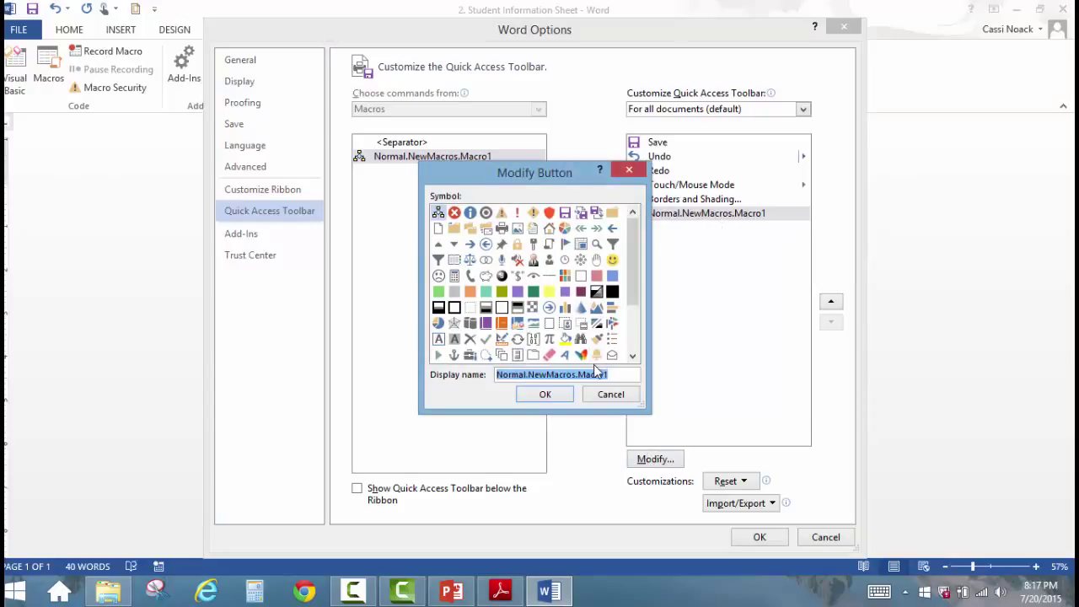
text(Student Data Merge)
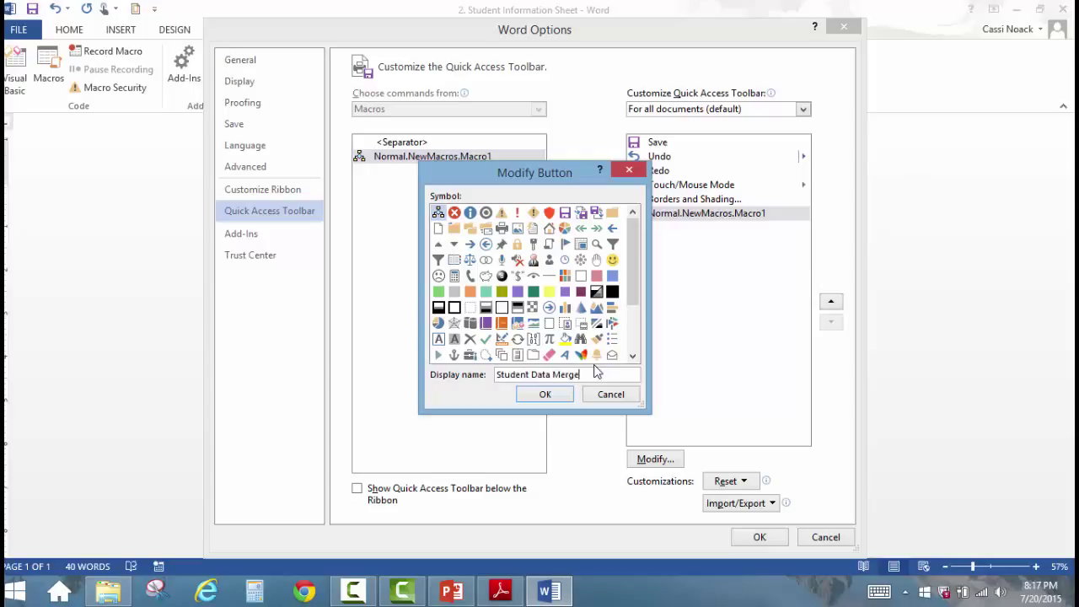
click(581, 354)
click(545, 395)
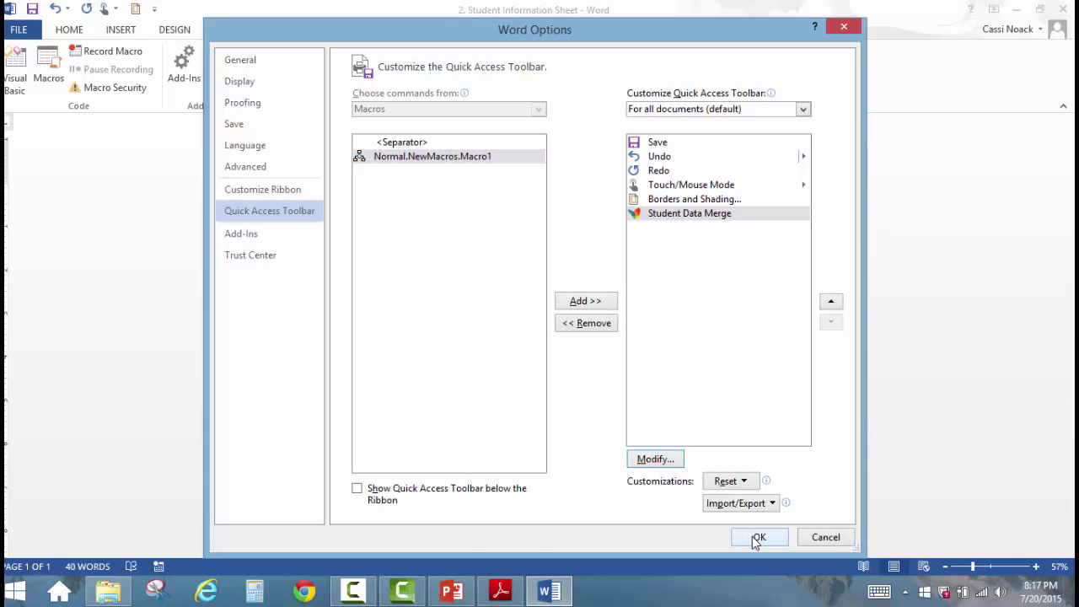
click(752, 537)
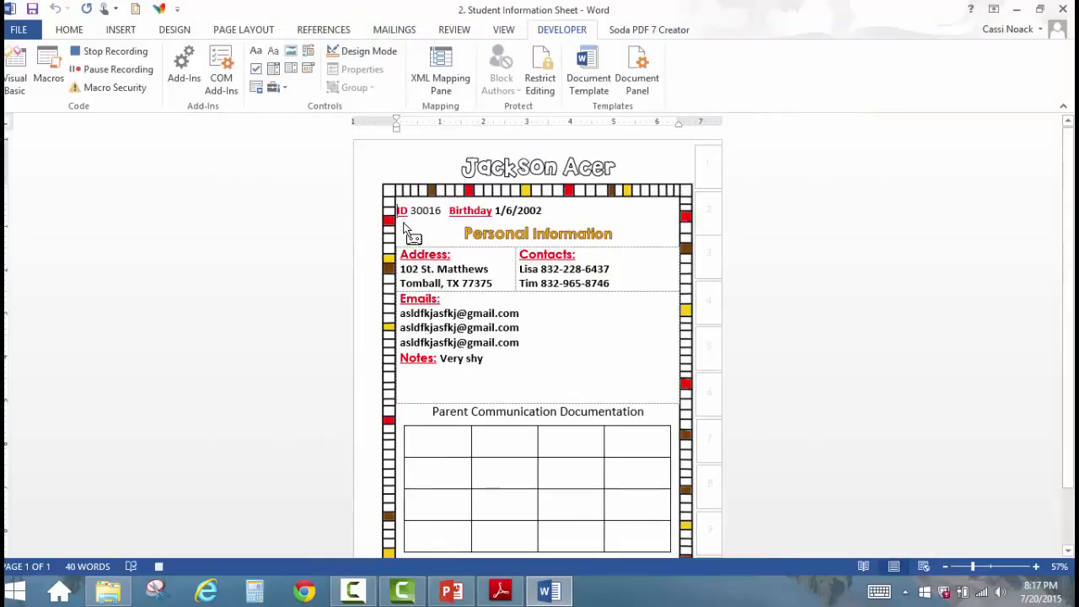
Use the 1. Class Data workbook in the class managment folder as the recipient list
click(393, 29)
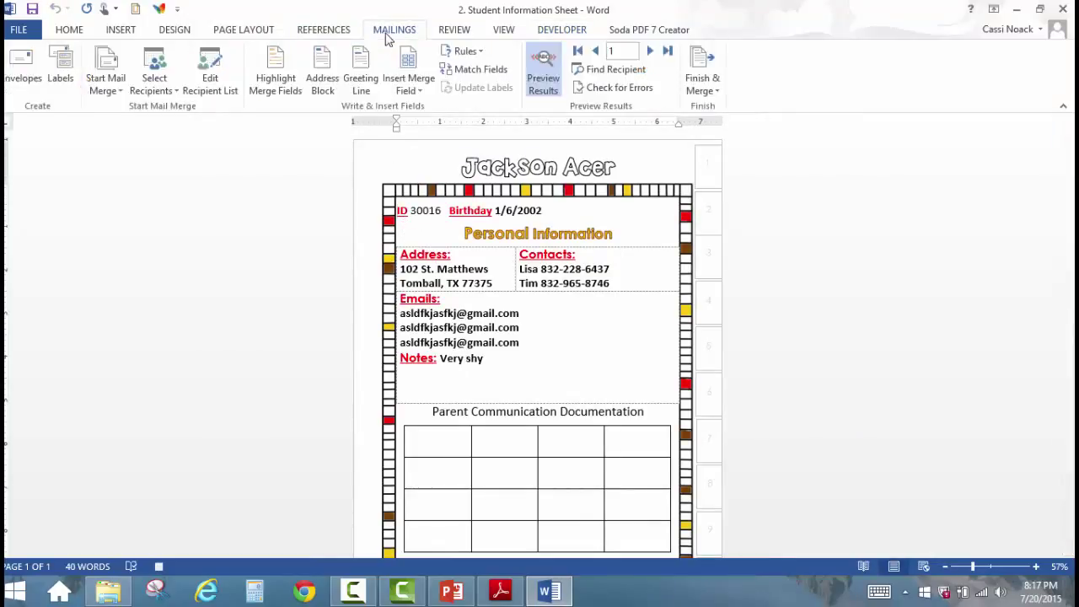
click(172, 91)
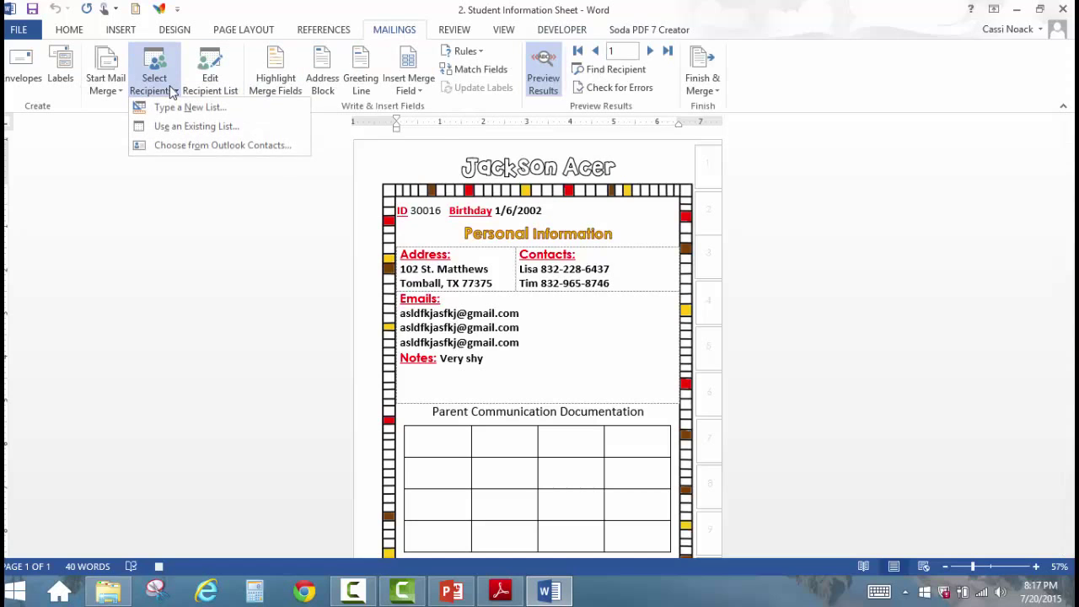
click(178, 126)
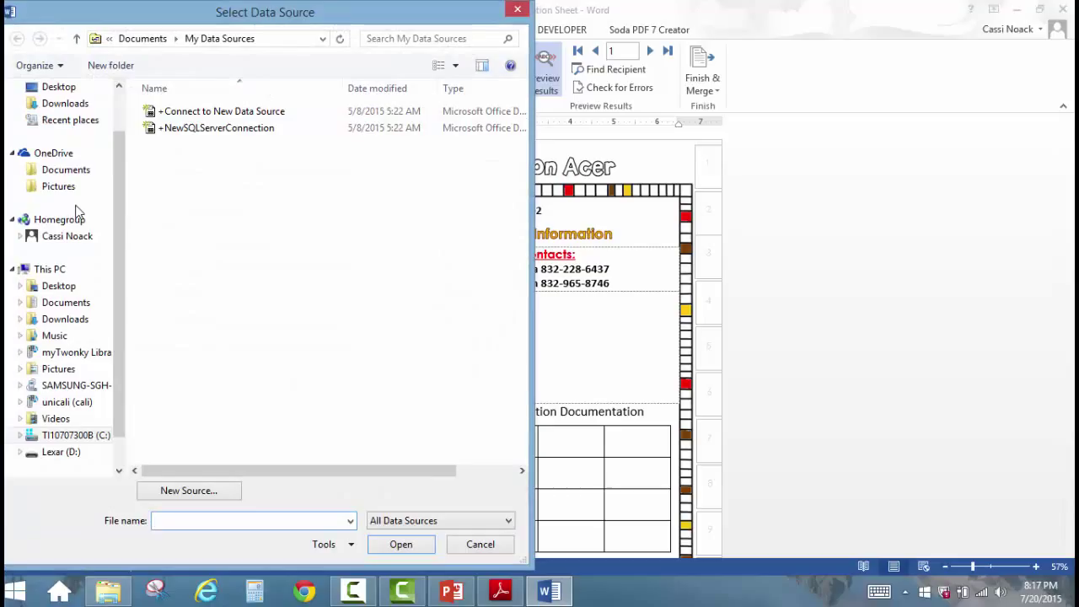
click(59, 291)
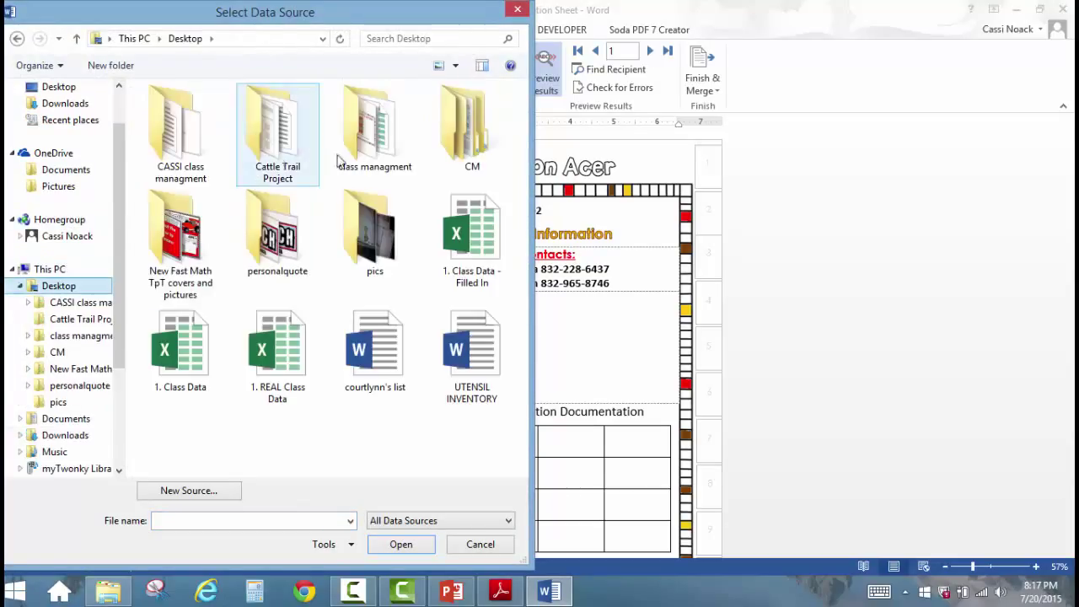
double_click(377, 150)
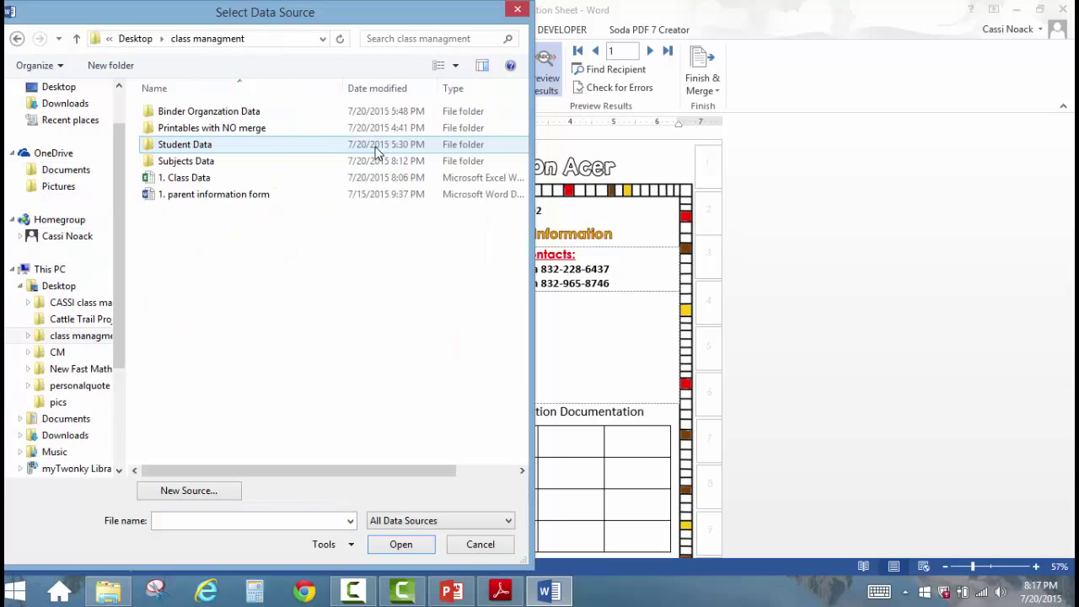
double_click(200, 184)
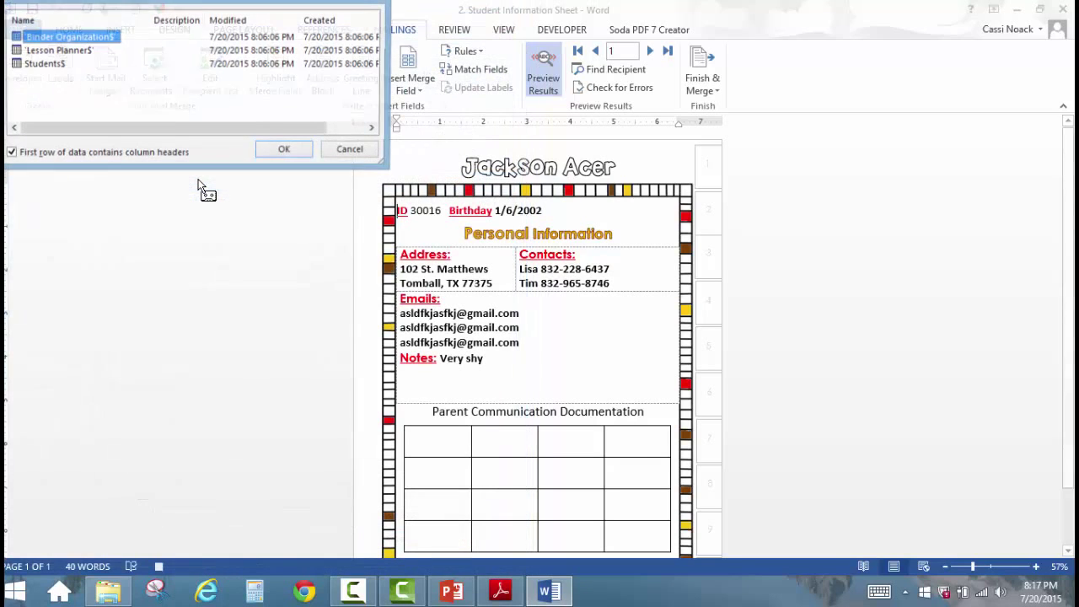
Pick the Students$ table and show merge field names instead of student data
click(44, 65)
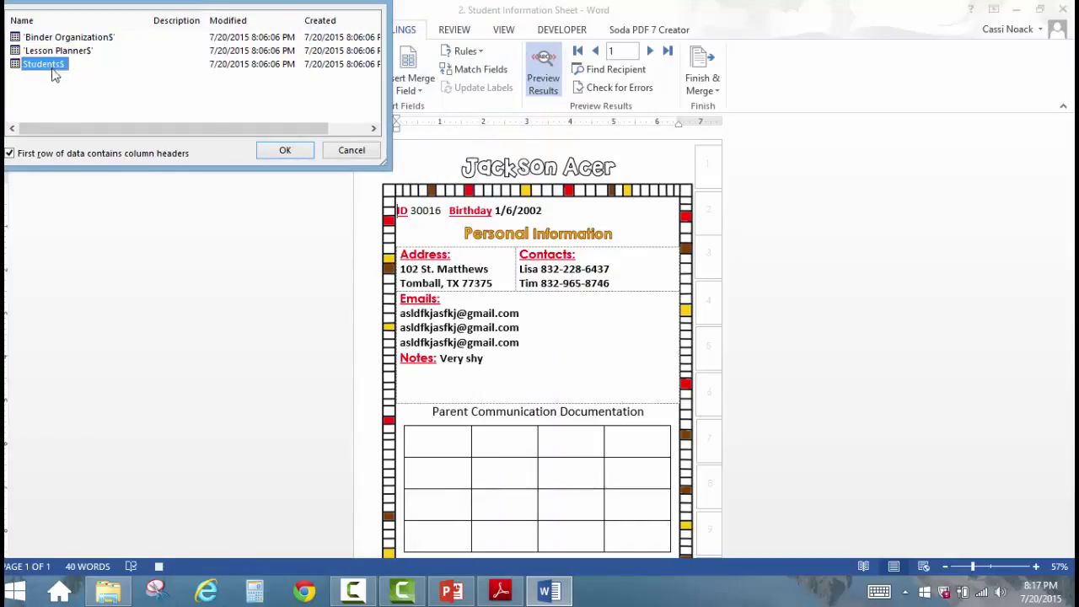
click(301, 157)
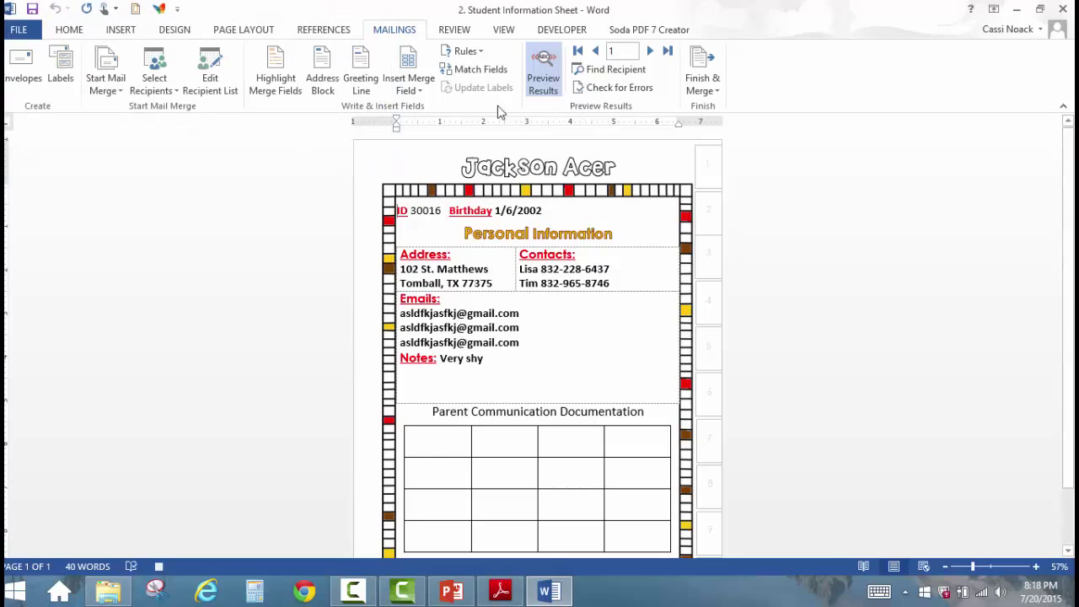
click(544, 87)
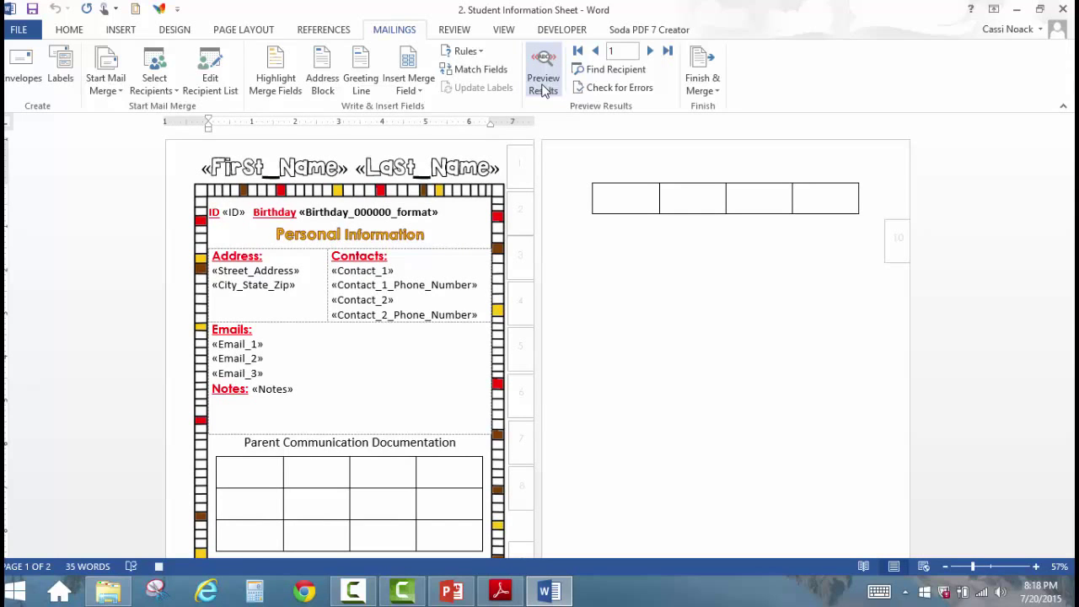
click(562, 31)
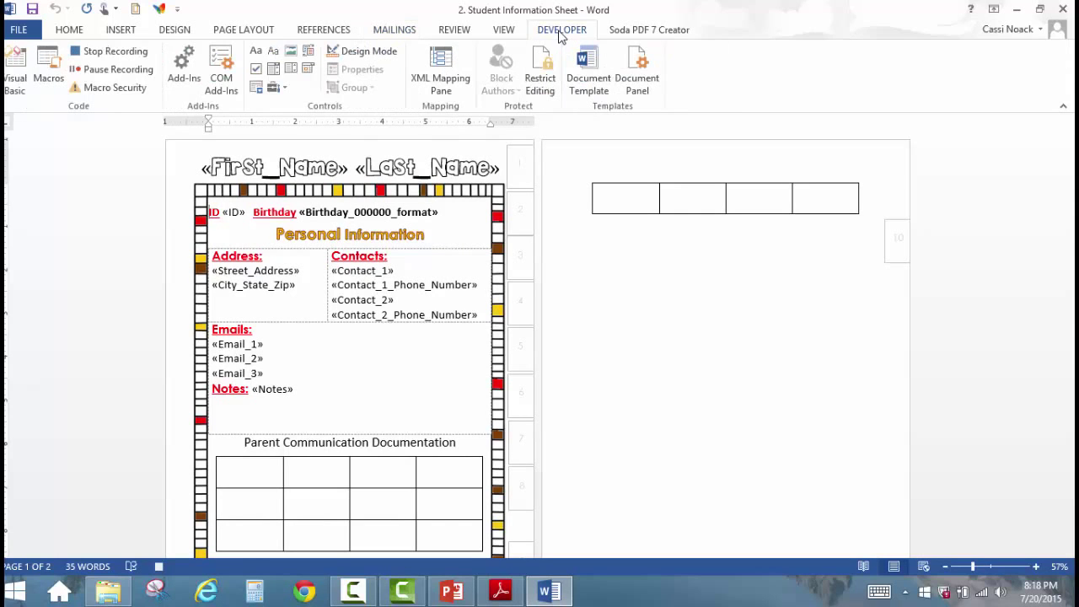
Stop macro recording, close Word without saving, and reopen 2. Student Information Sheet
click(116, 51)
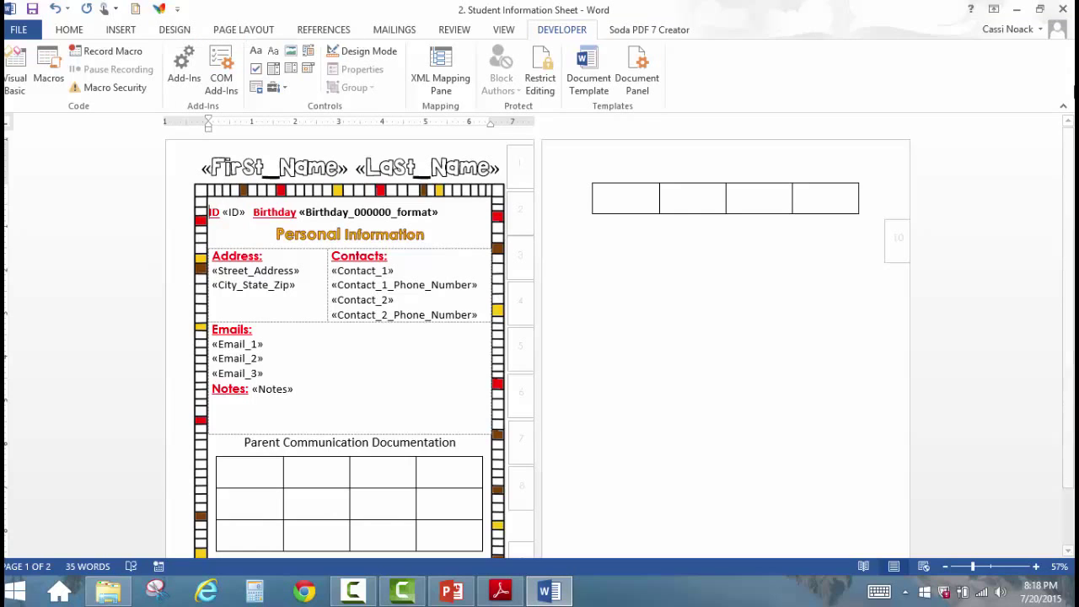
click(1063, 9)
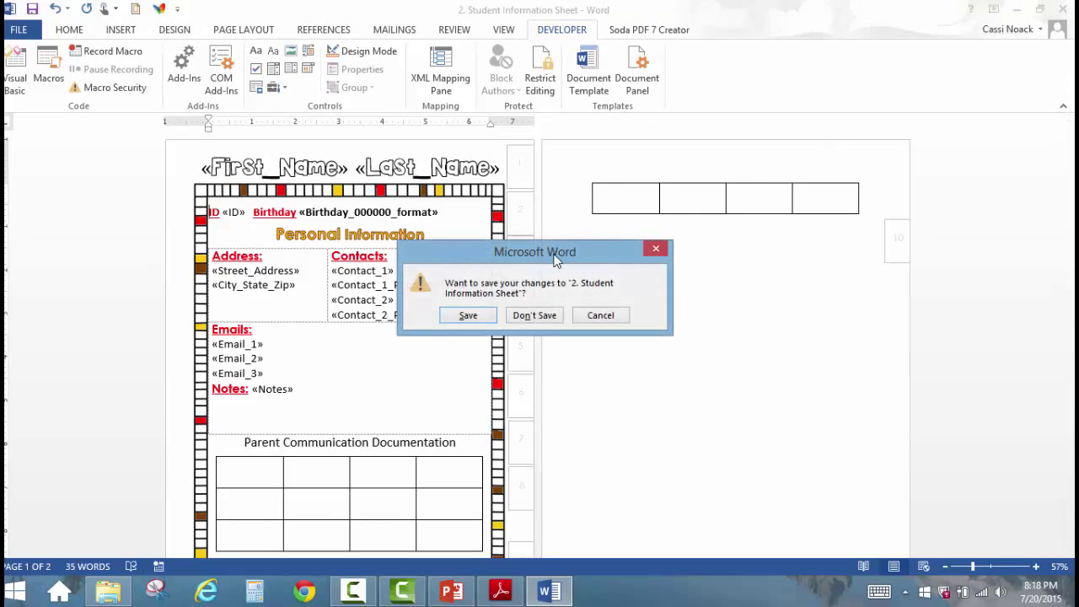
click(522, 319)
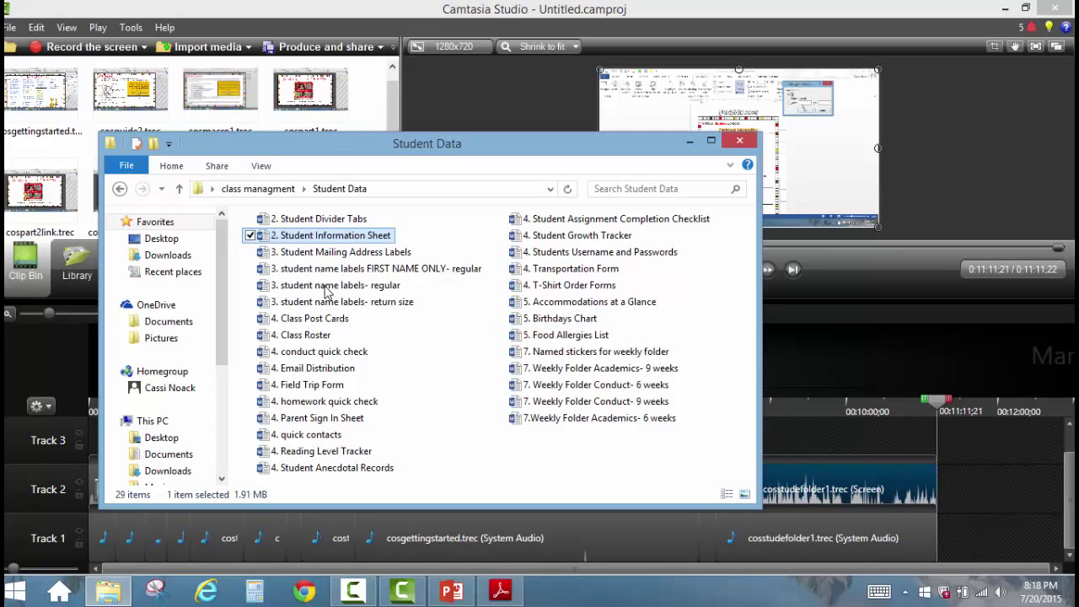
double_click(331, 240)
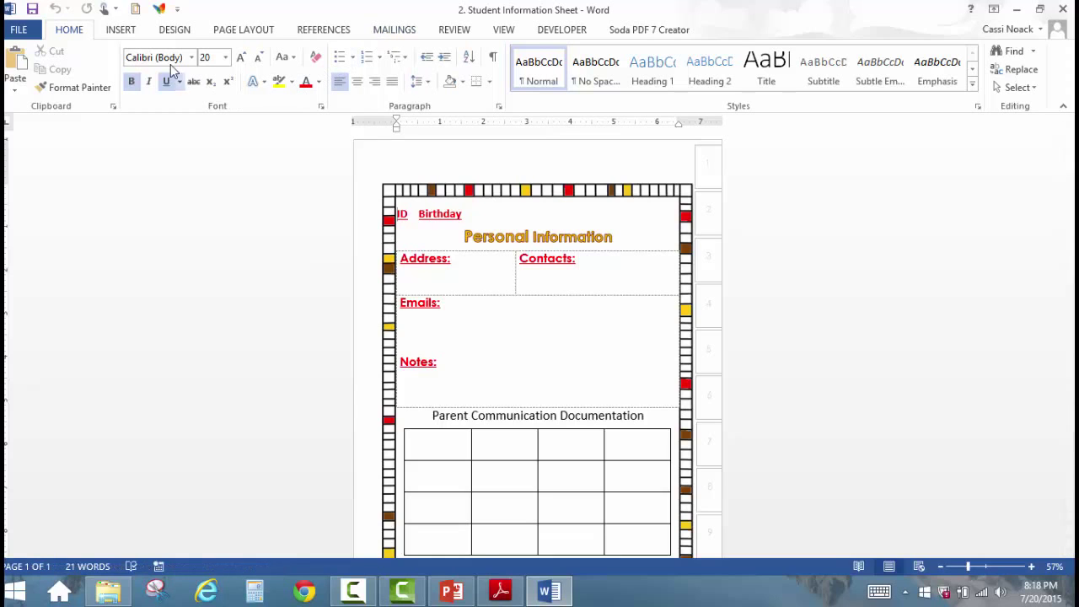
Run the Student Data Merge macro, cancel the print merge, and close without saving
click(159, 9)
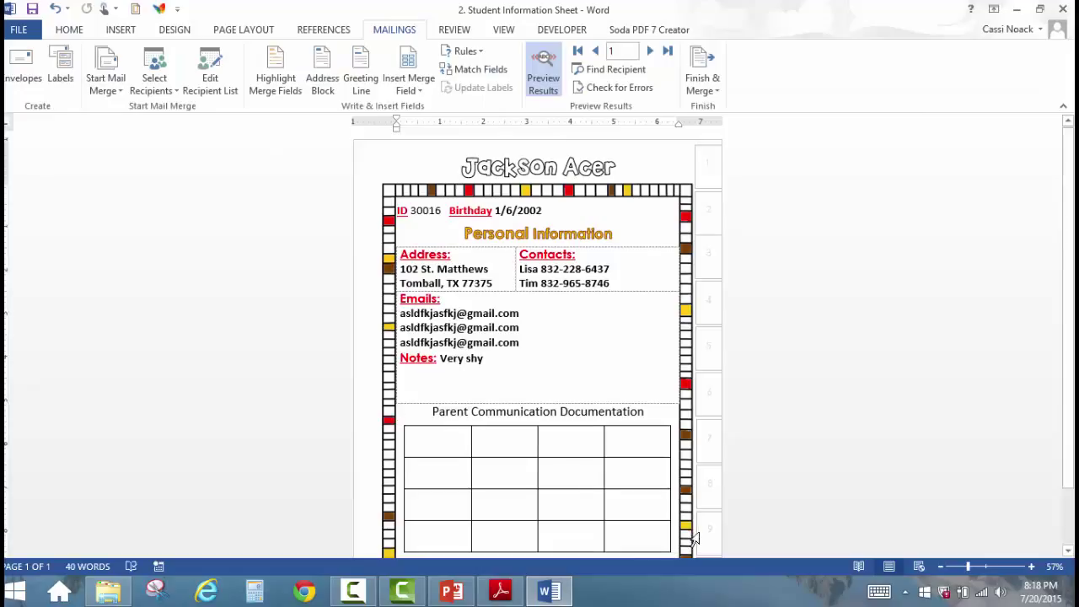
click(707, 88)
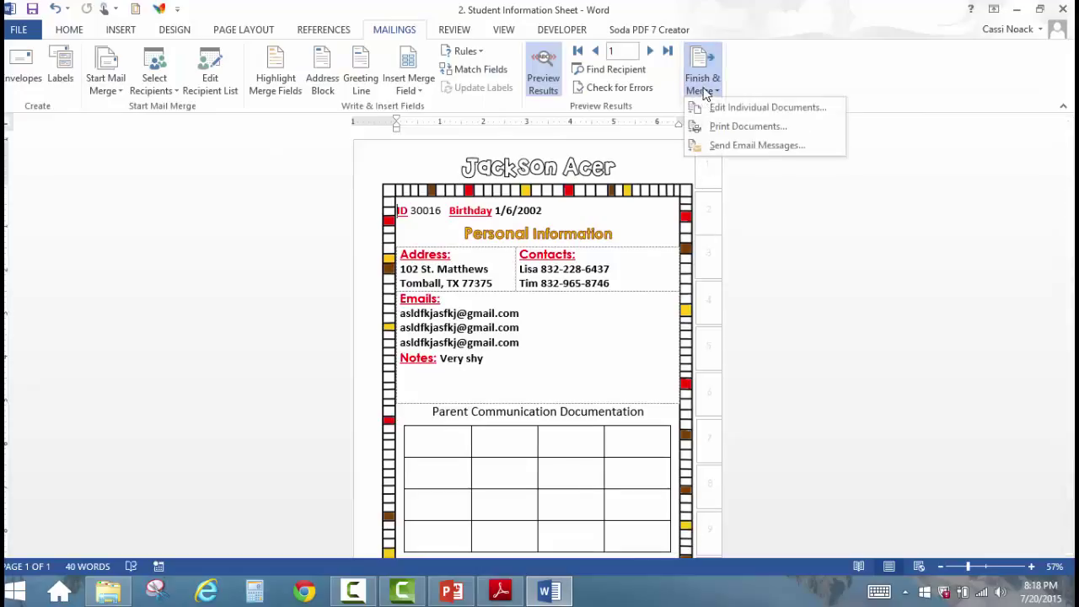
click(730, 128)
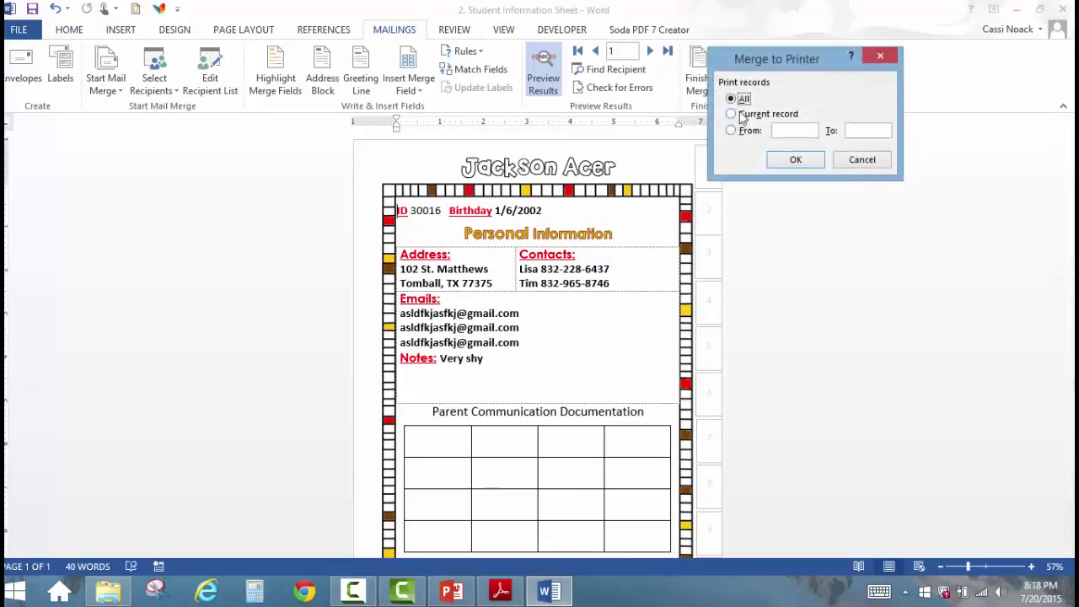
click(860, 161)
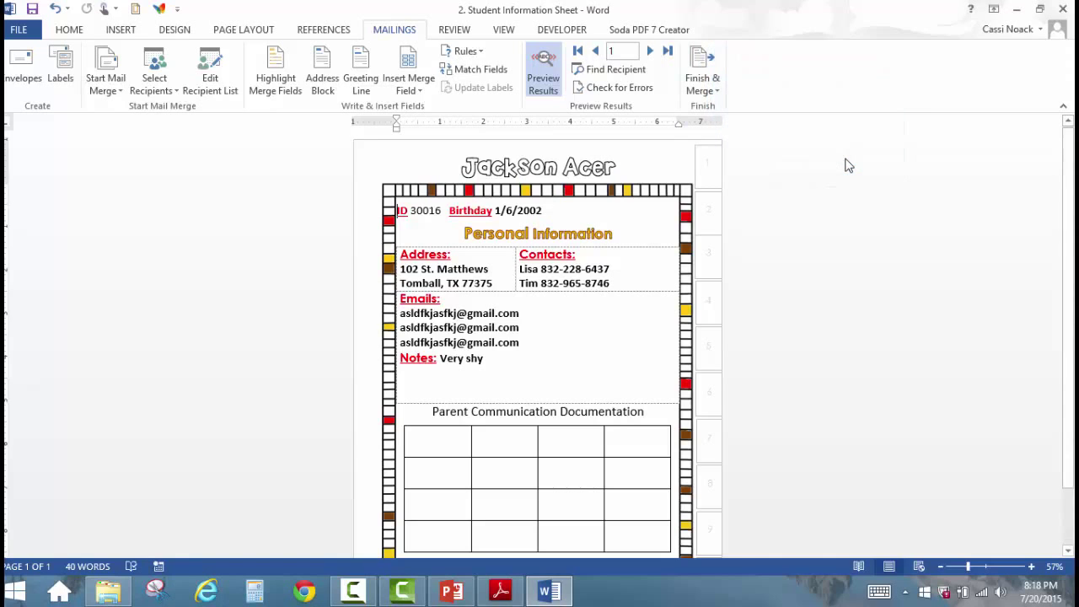
click(1063, 9)
click(534, 317)
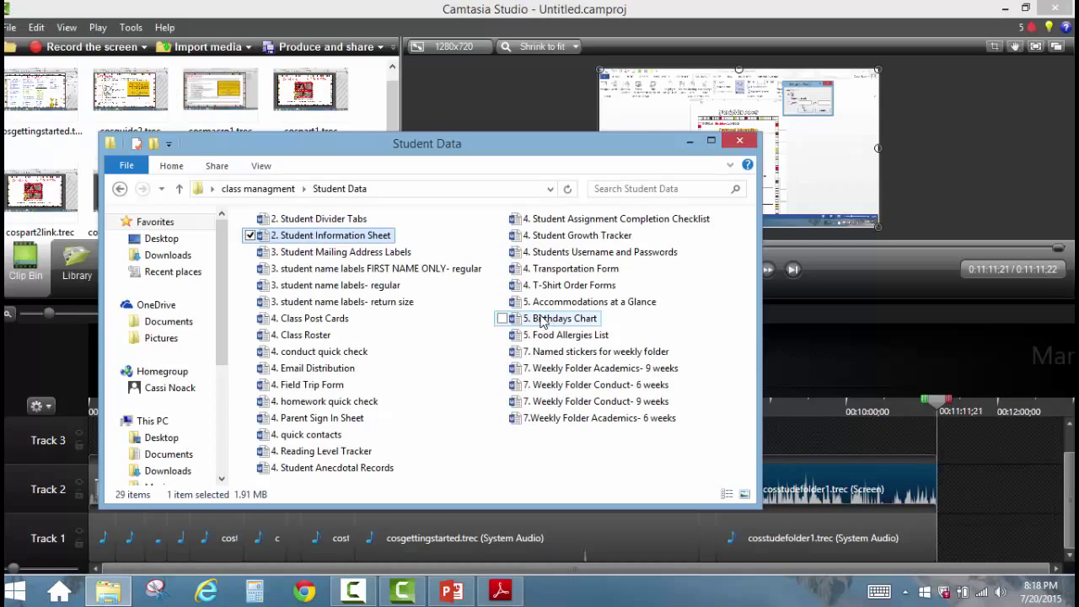
Go to the guide's Student Divider Tabs page (page 12), then bring up the Student Data folder
click(518, 599)
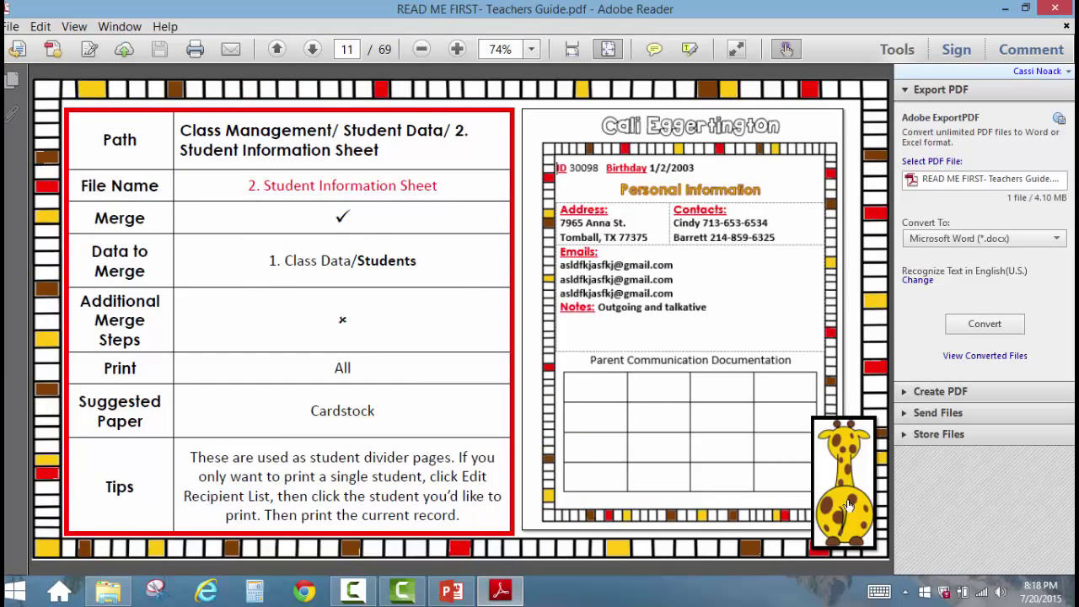
click(843, 499)
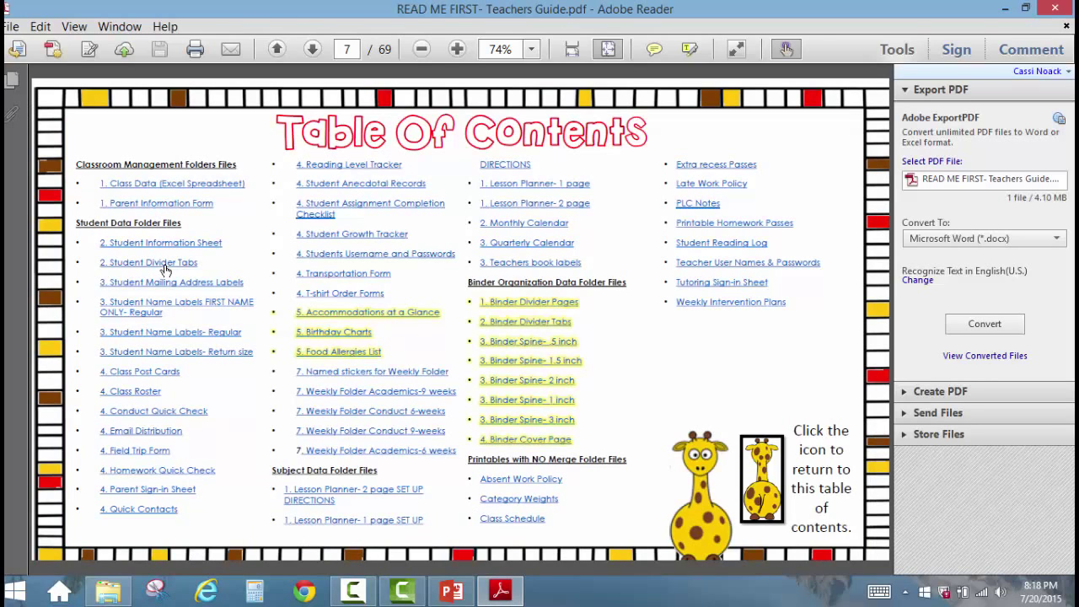
click(165, 266)
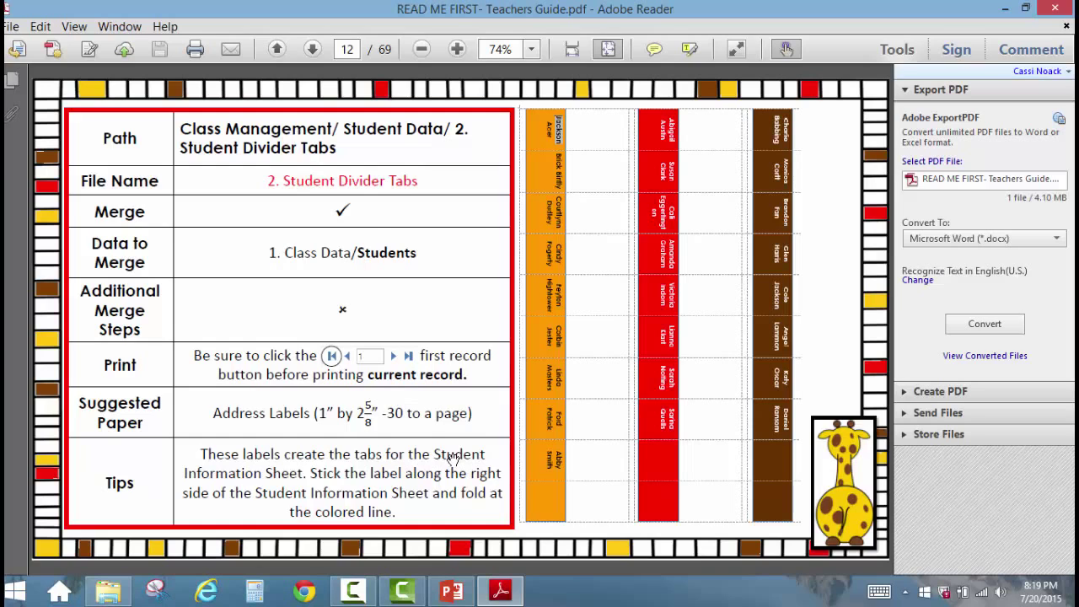
click(108, 591)
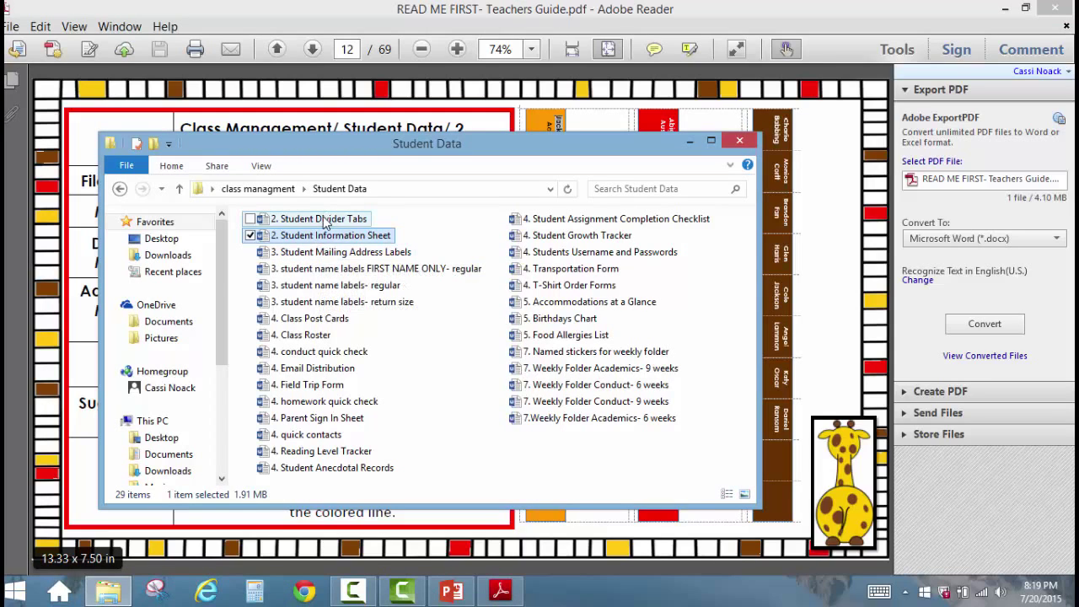
Open 2. Student Divider Tabs, merge student names with the macro, and go to the first record
click(325, 219)
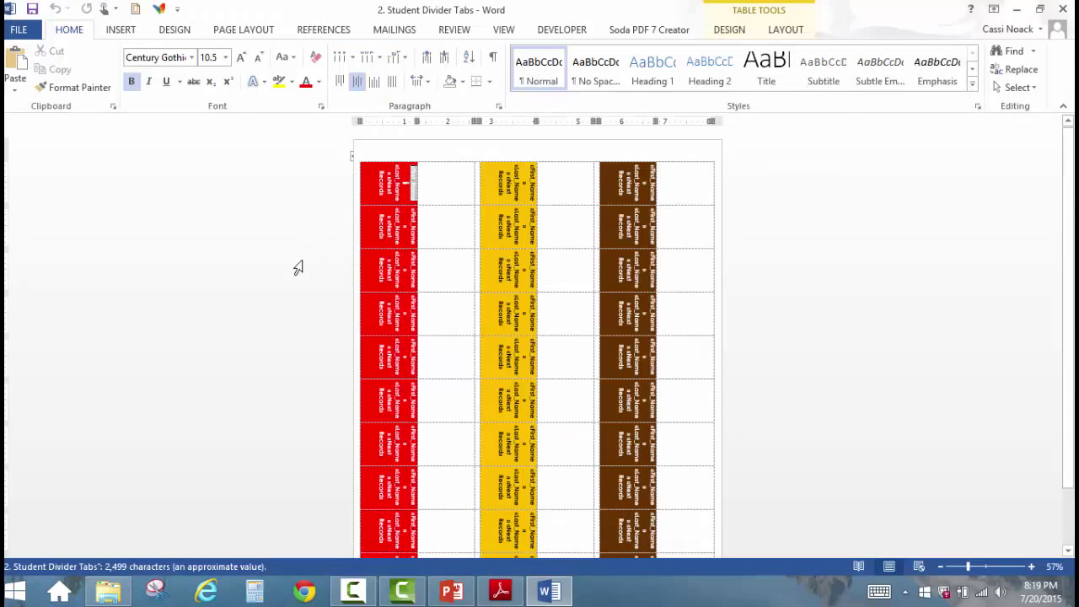
click(160, 10)
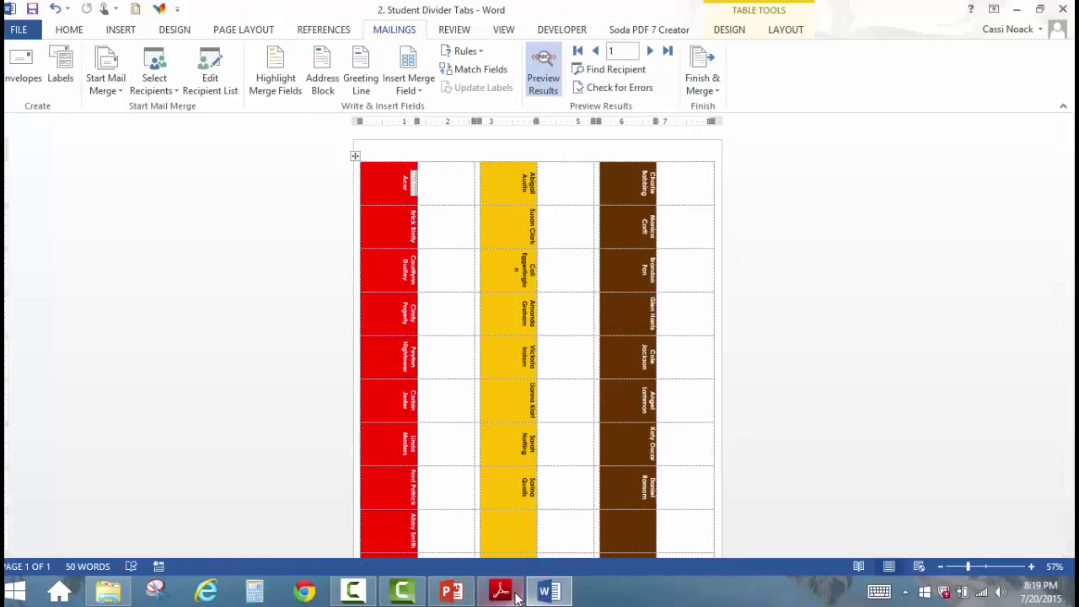
click(578, 53)
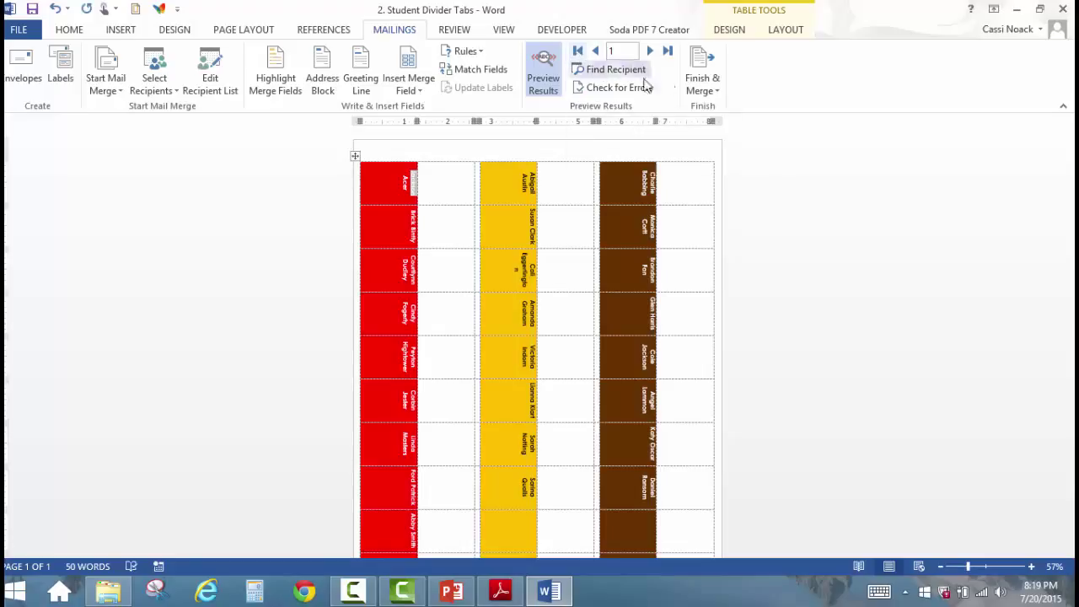
Set up printing the current record's divider tabs, then close the Print dialog without printing
click(697, 75)
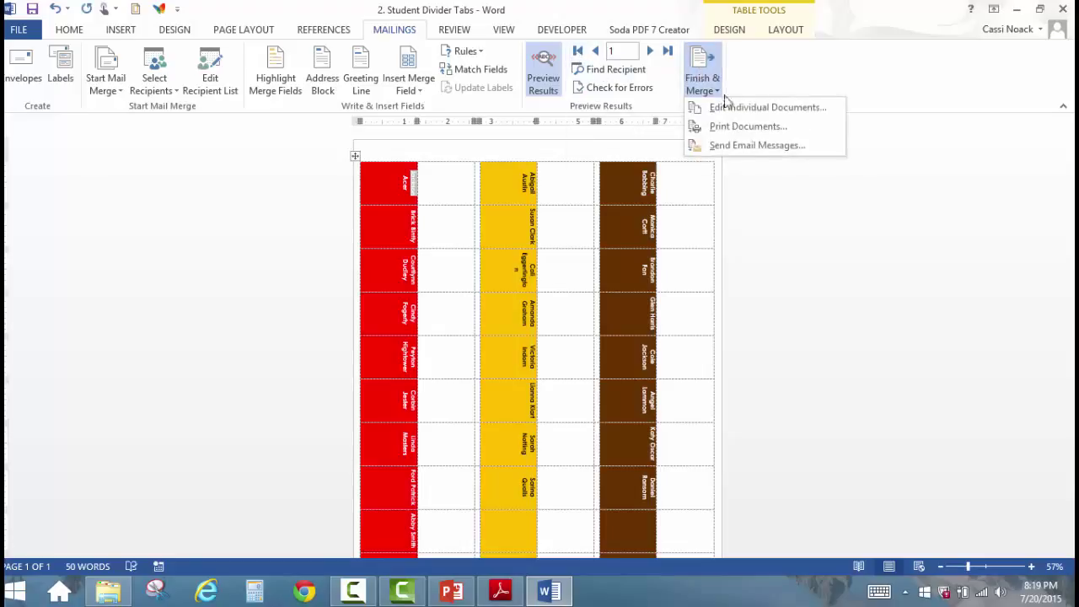
click(727, 128)
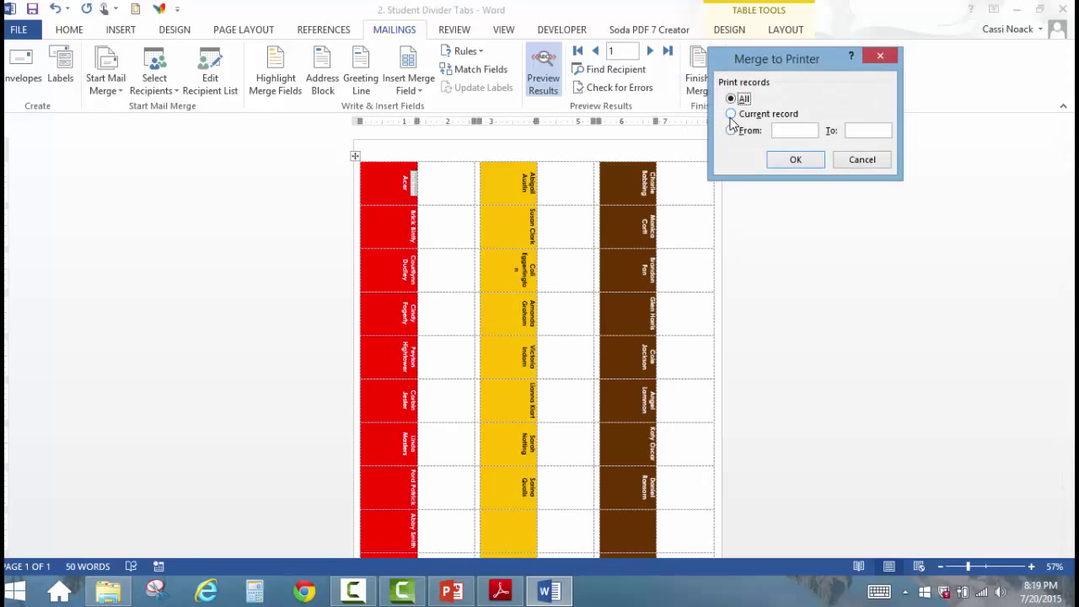
click(730, 114)
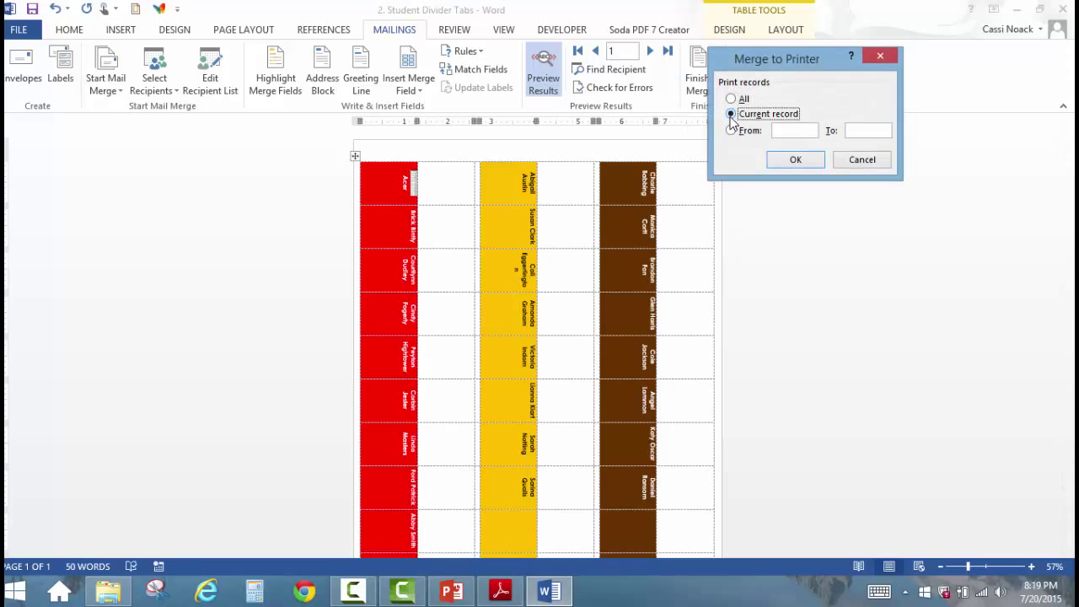
click(781, 161)
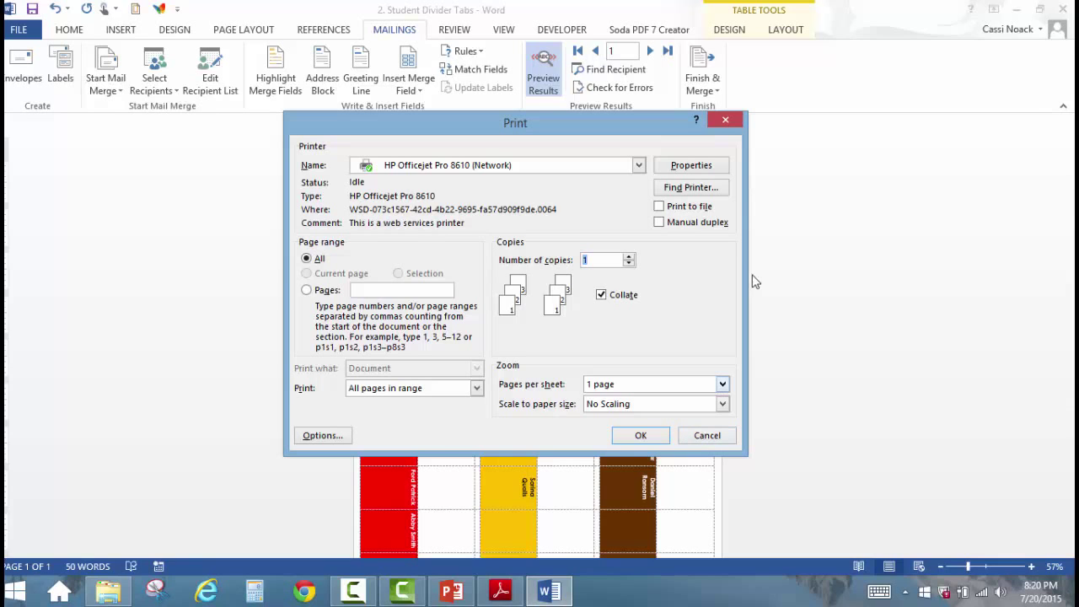
click(722, 120)
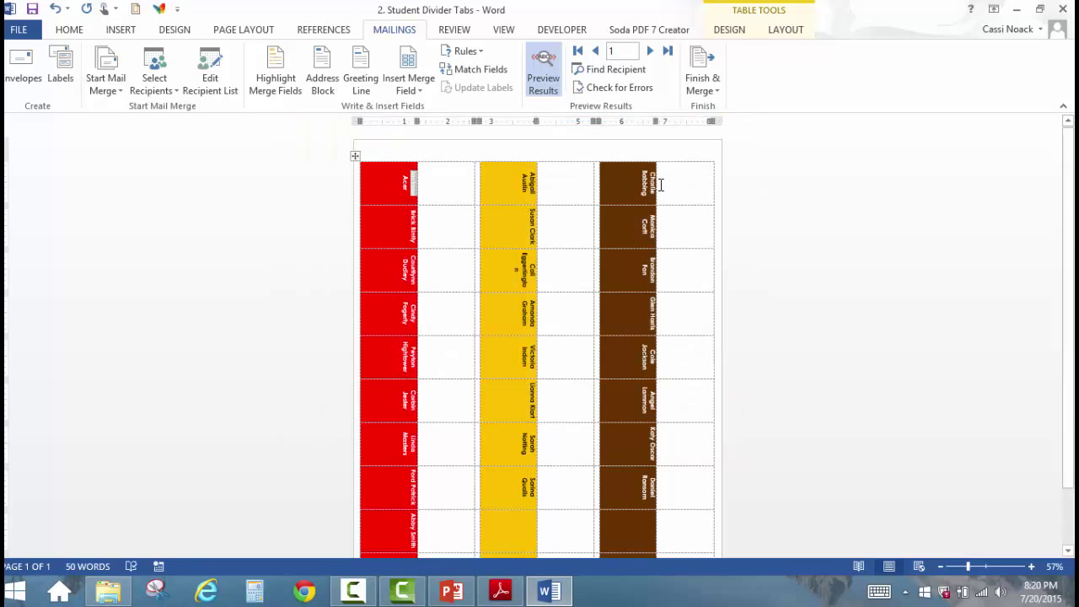
click(546, 594)
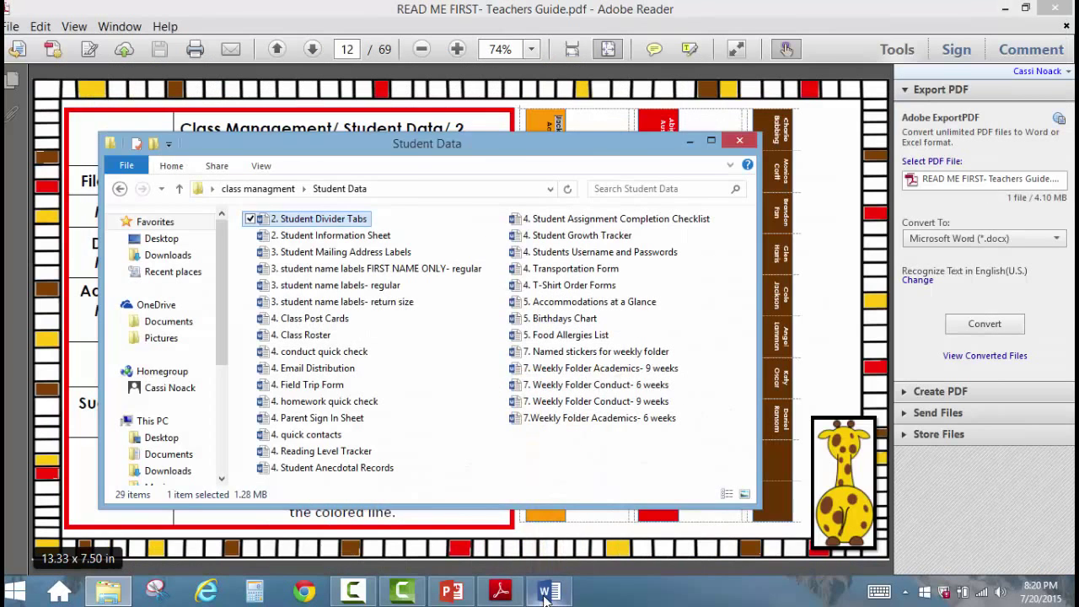
Close the divider tabs document without saving and return the guide to its Table of Contents
click(545, 594)
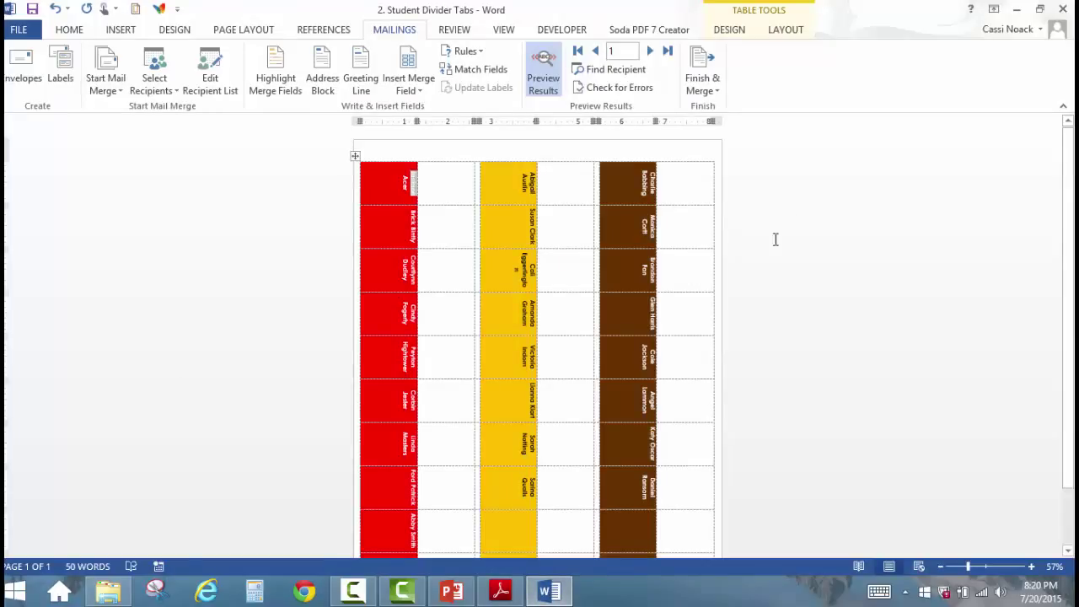
click(1063, 8)
click(528, 323)
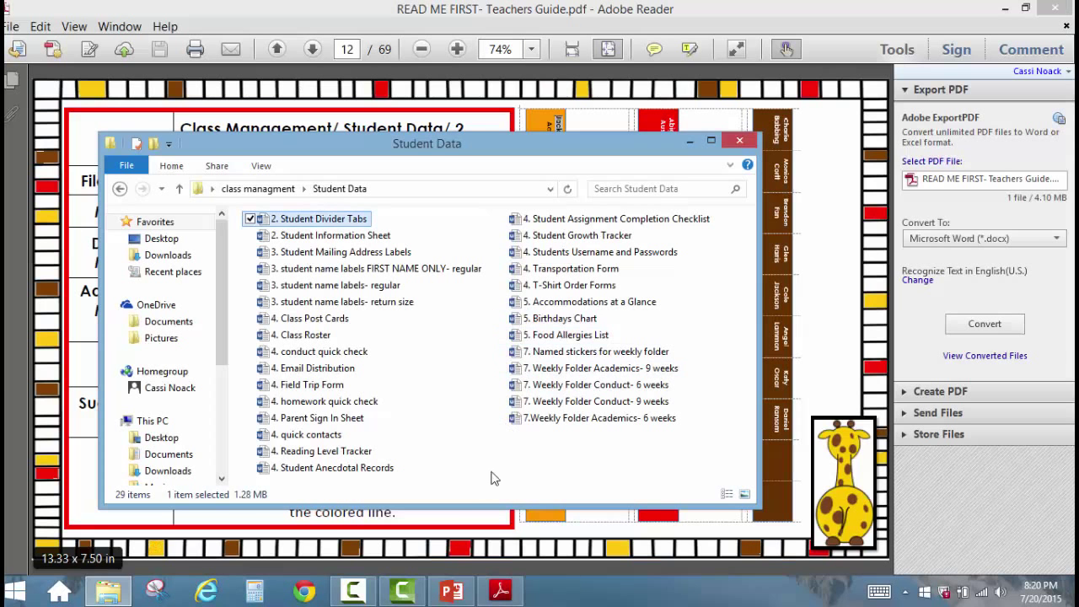
click(500, 594)
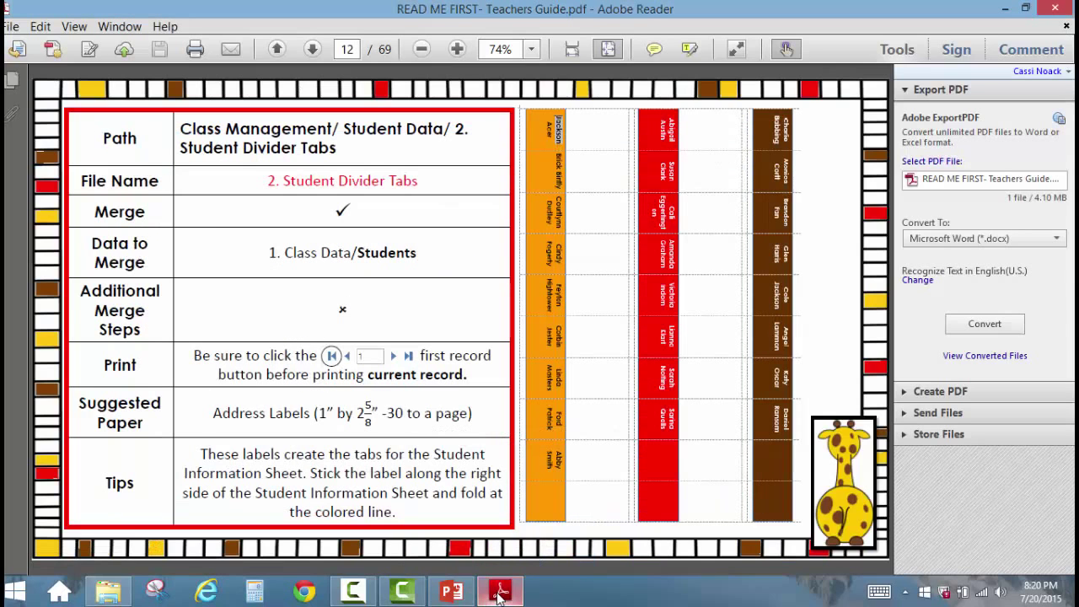
click(847, 520)
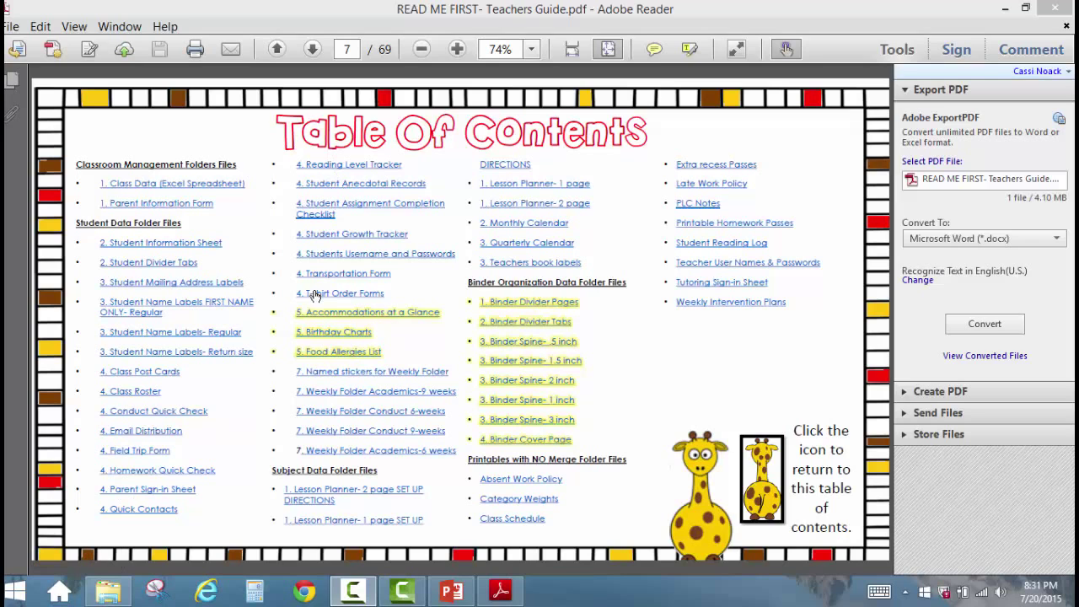
Jump to the Student Mailing Address Labels page, then page forward to page 17, Class Post Cards
click(186, 286)
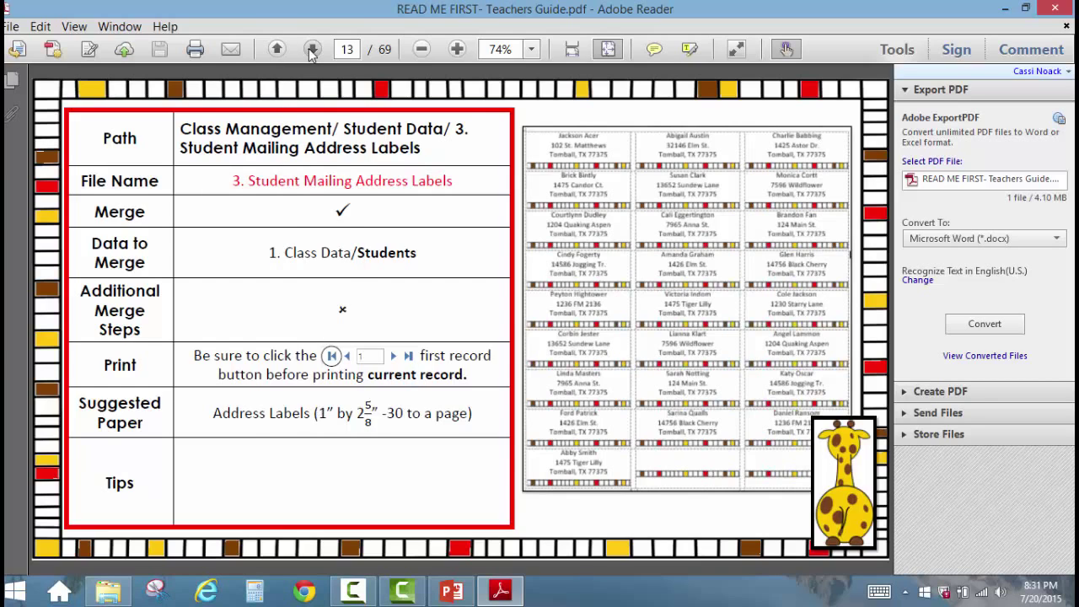
click(312, 51)
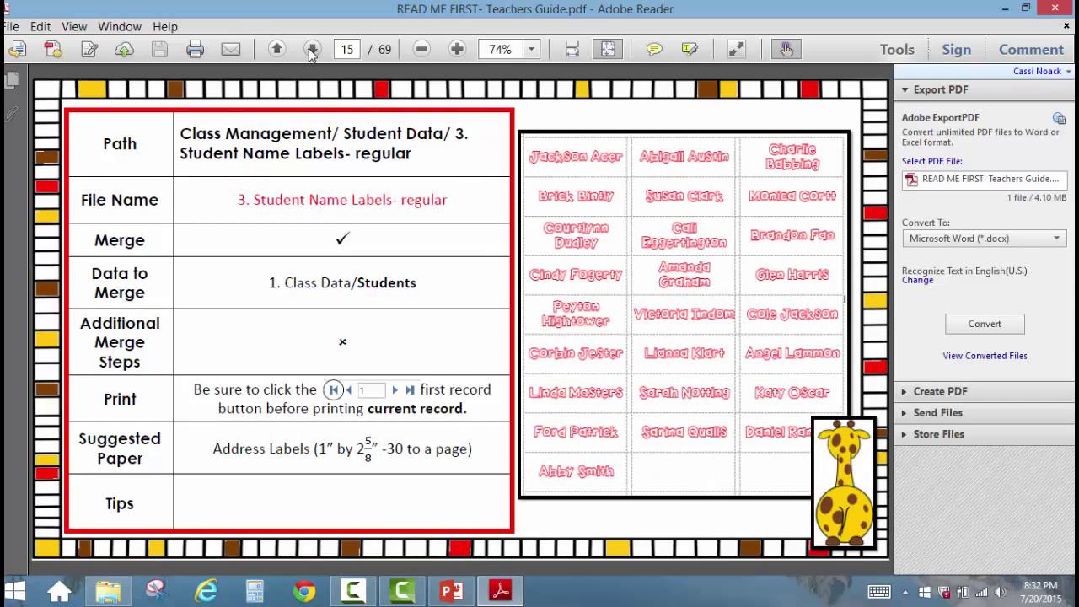
click(312, 51)
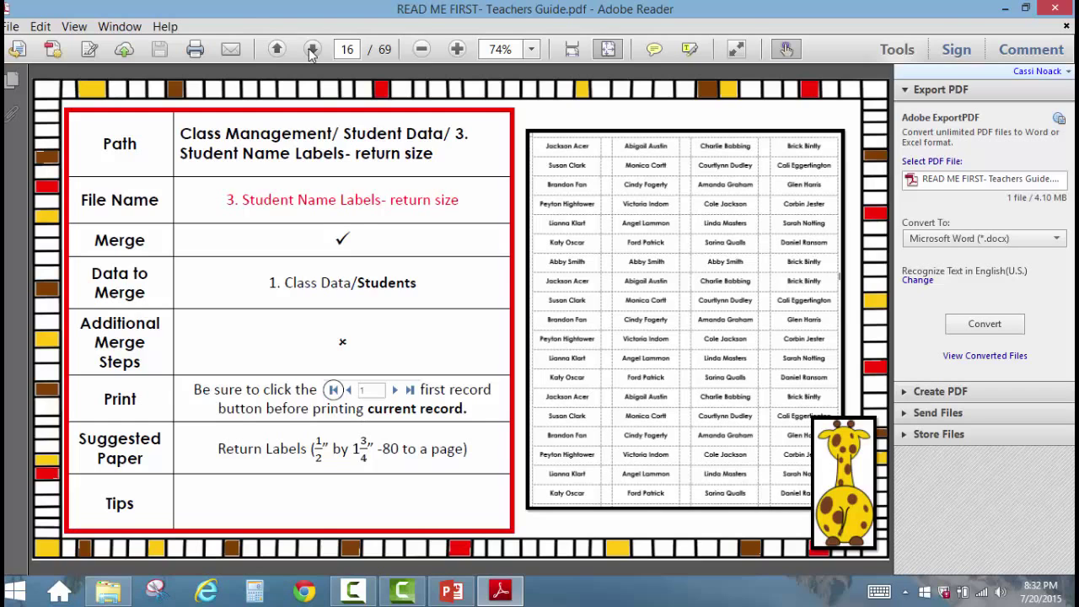
click(312, 51)
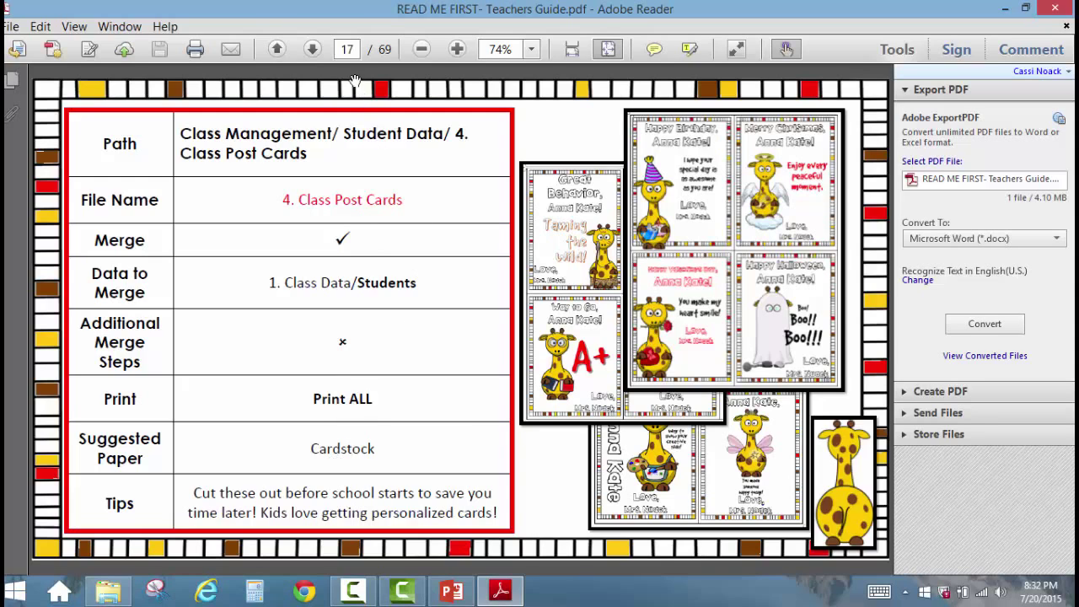
Page through the guide from Class Roster to page 22, Homework Quick Check
click(312, 49)
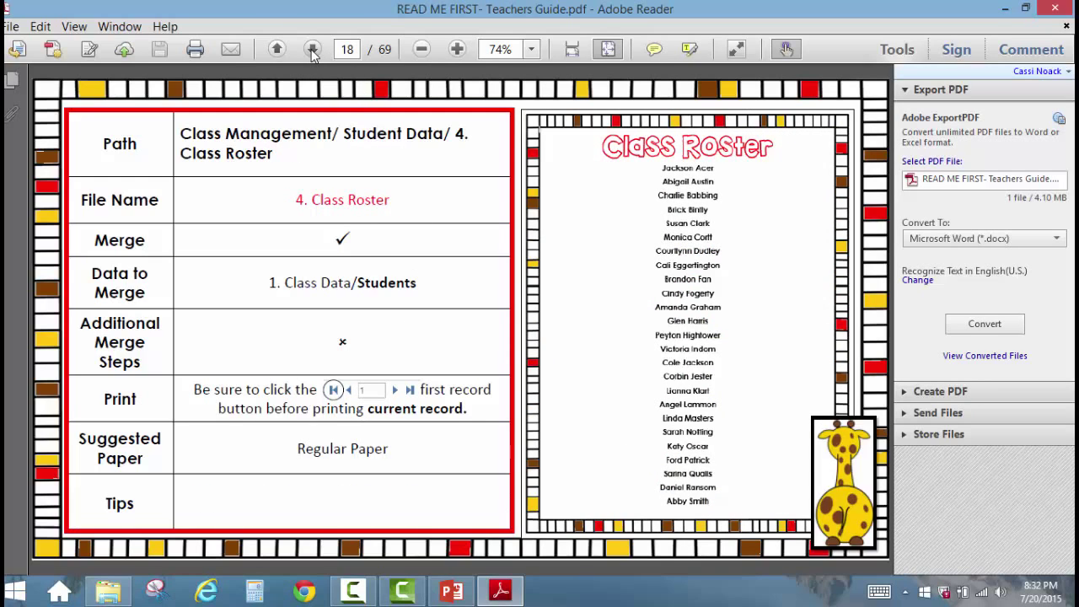
click(313, 50)
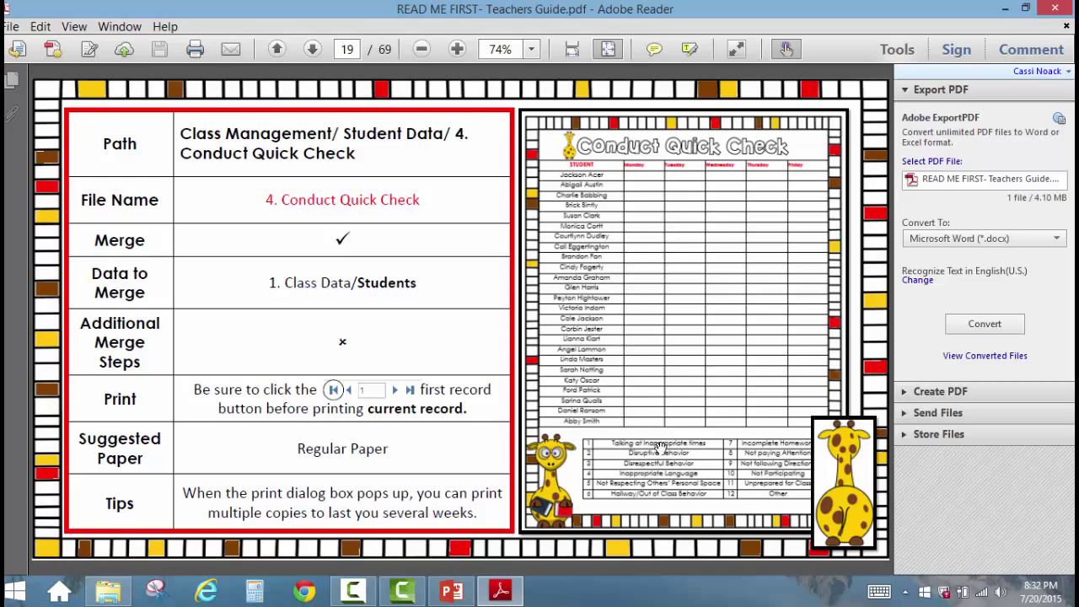
click(312, 49)
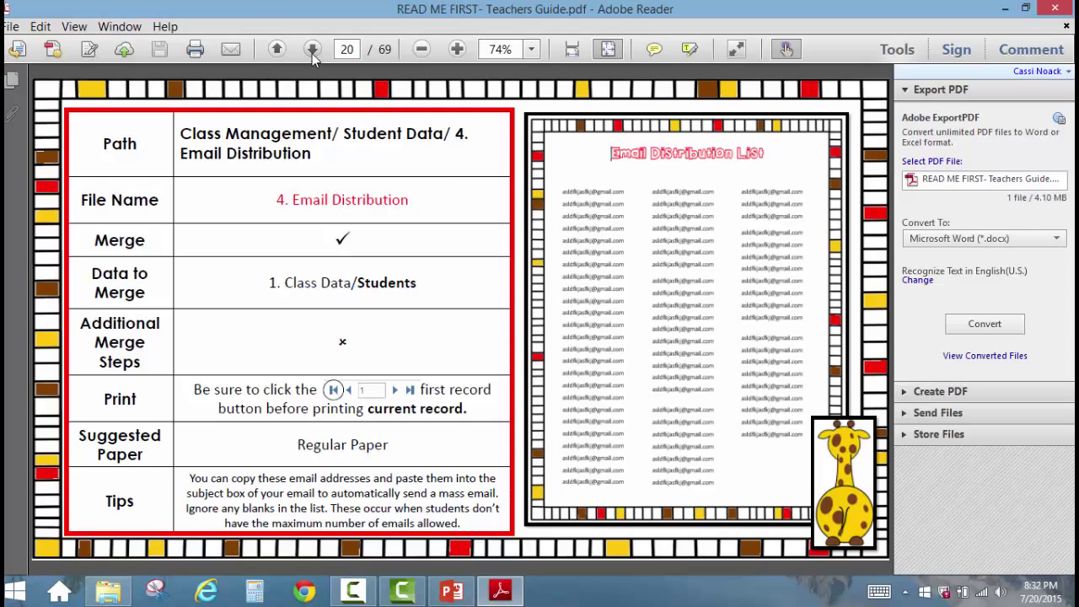
click(311, 50)
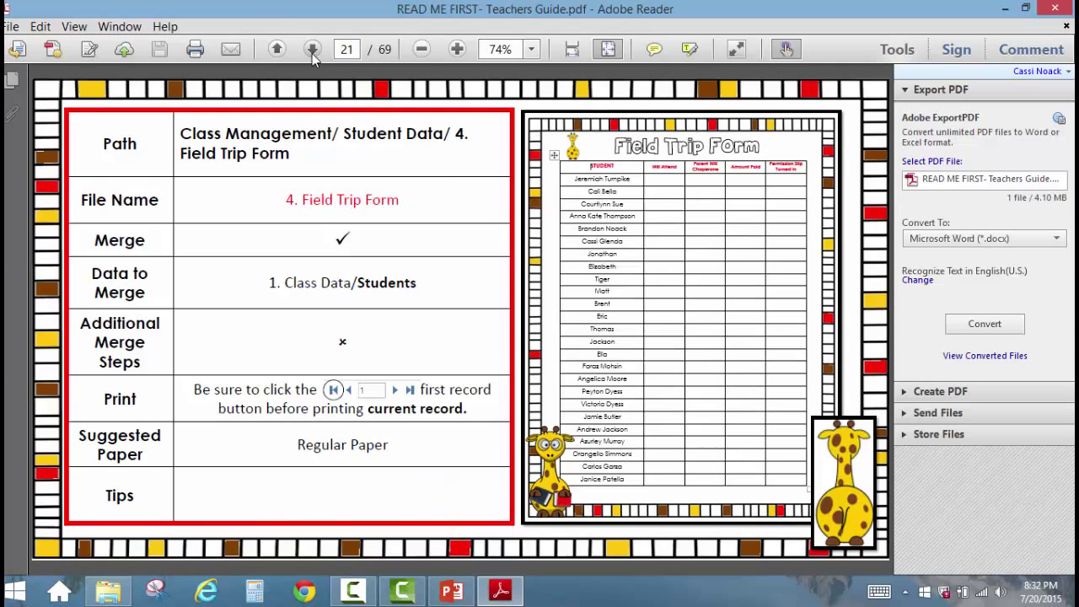
click(312, 50)
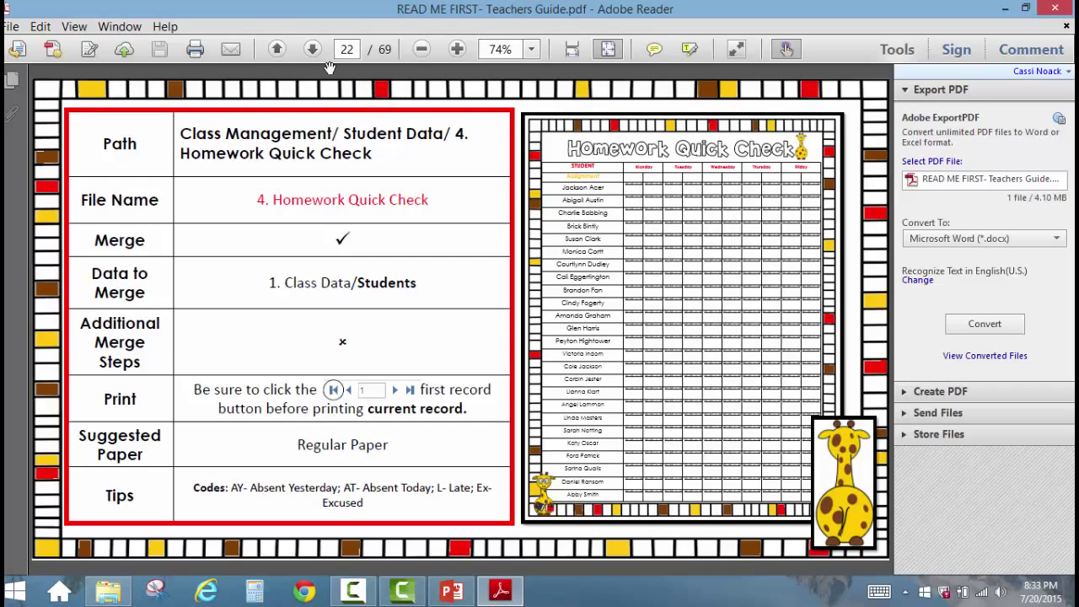
Page through the guide from Parent Sign In Sheet to page 27, Student Assignment Checklist
click(312, 50)
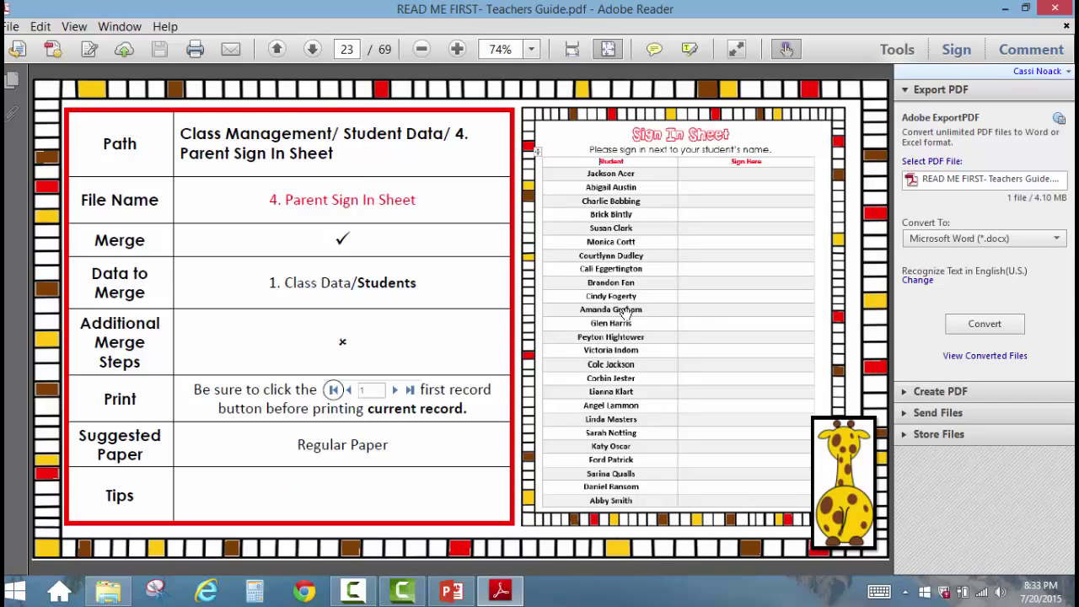
click(311, 51)
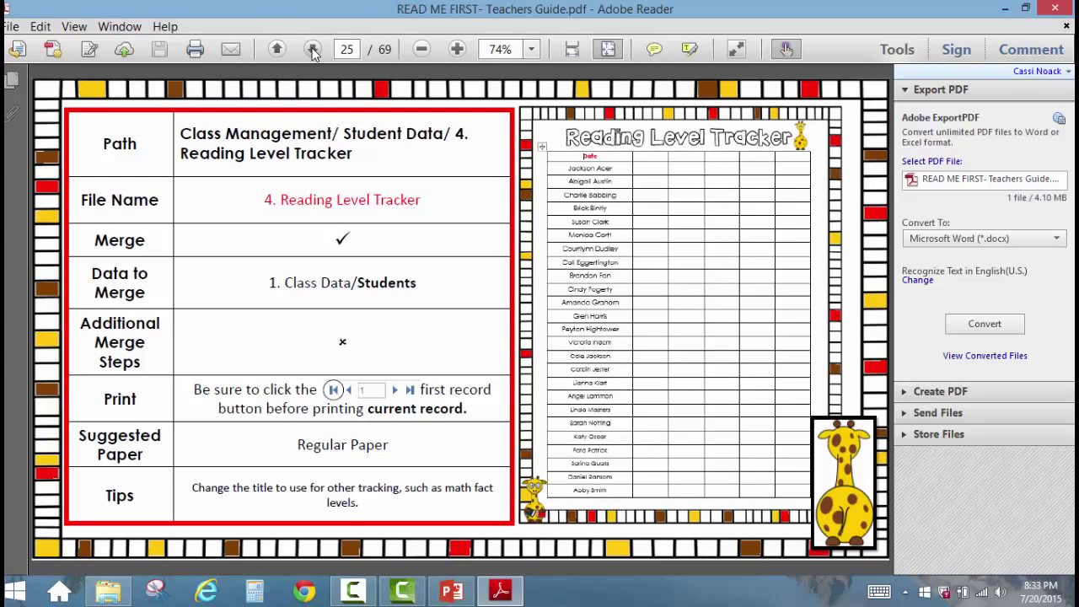
click(312, 50)
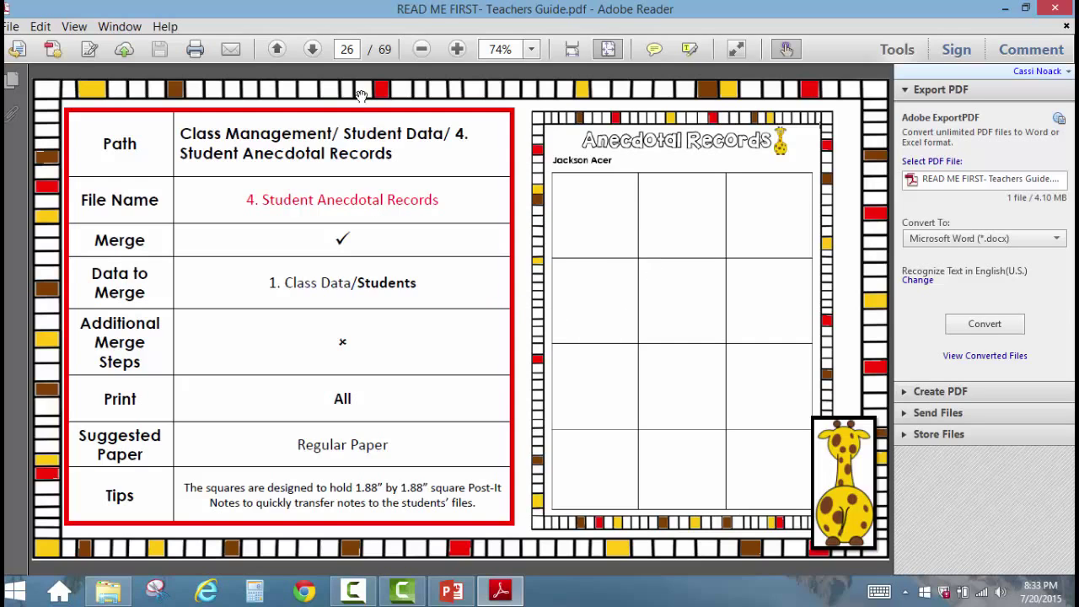
click(313, 51)
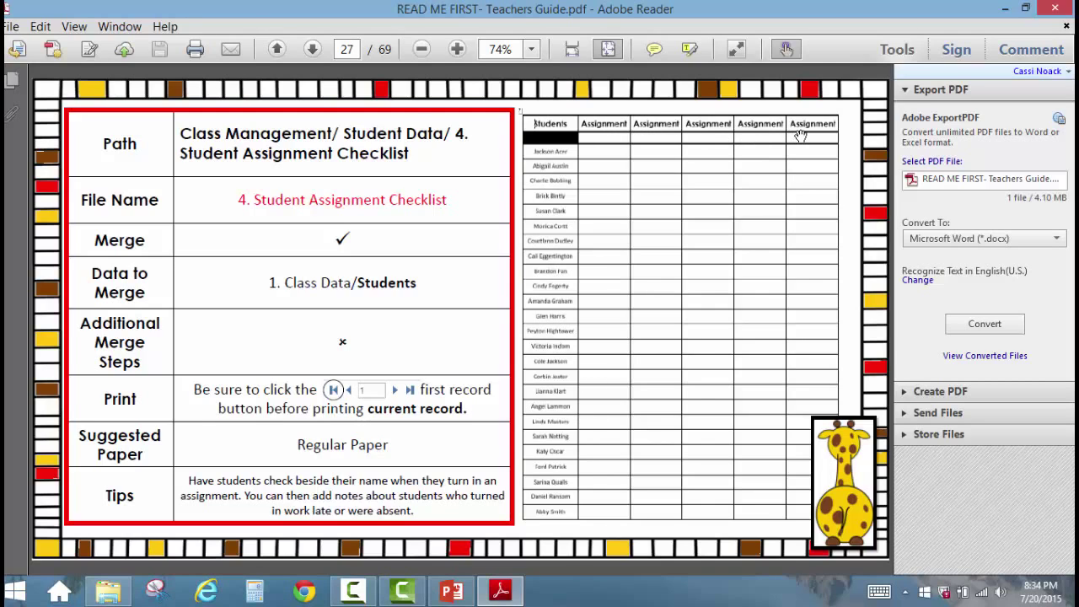
Page past User Names & Passwords, Transportation and T-Shirt forms to page 33, Accommodations at a Glance
click(313, 50)
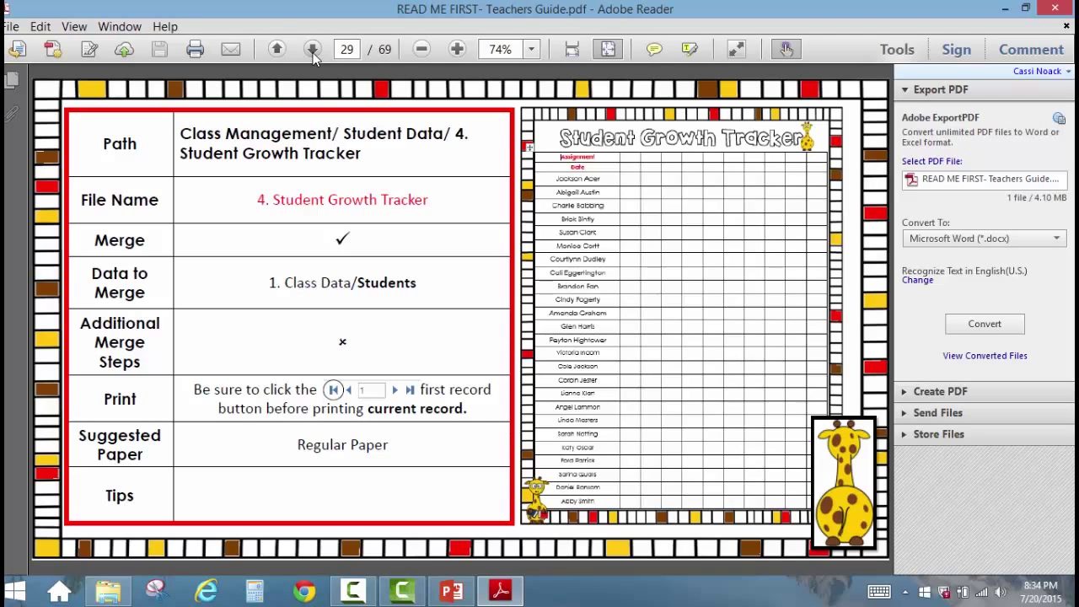
click(313, 51)
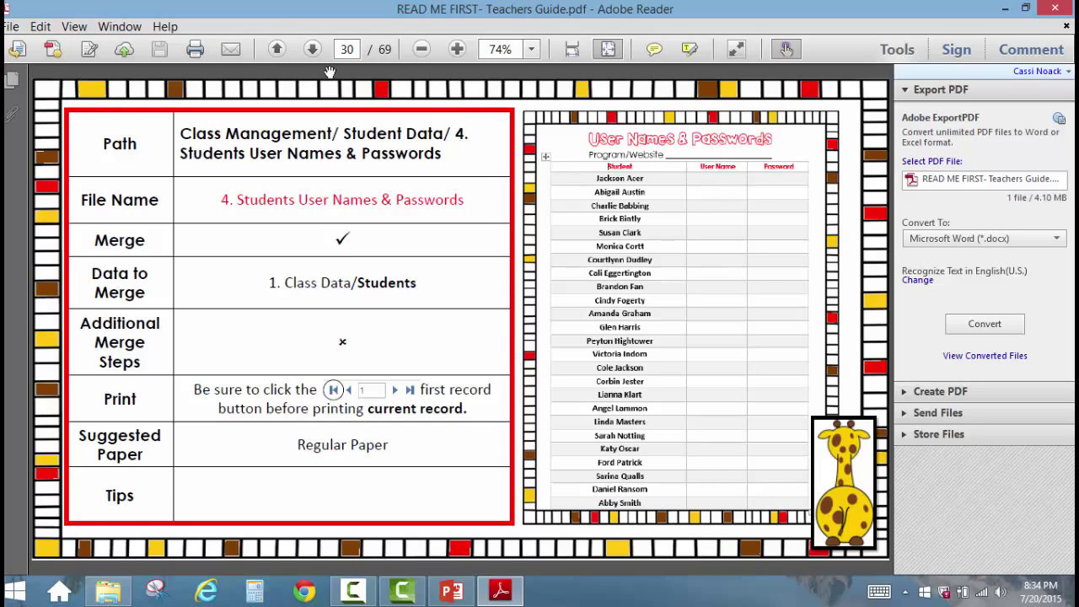
click(312, 50)
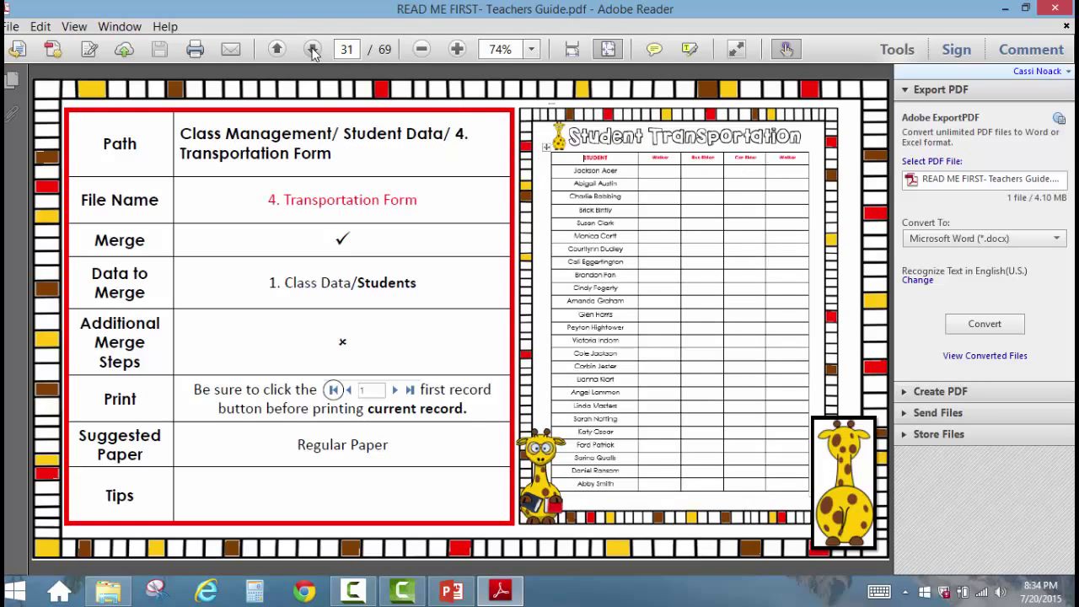
click(313, 50)
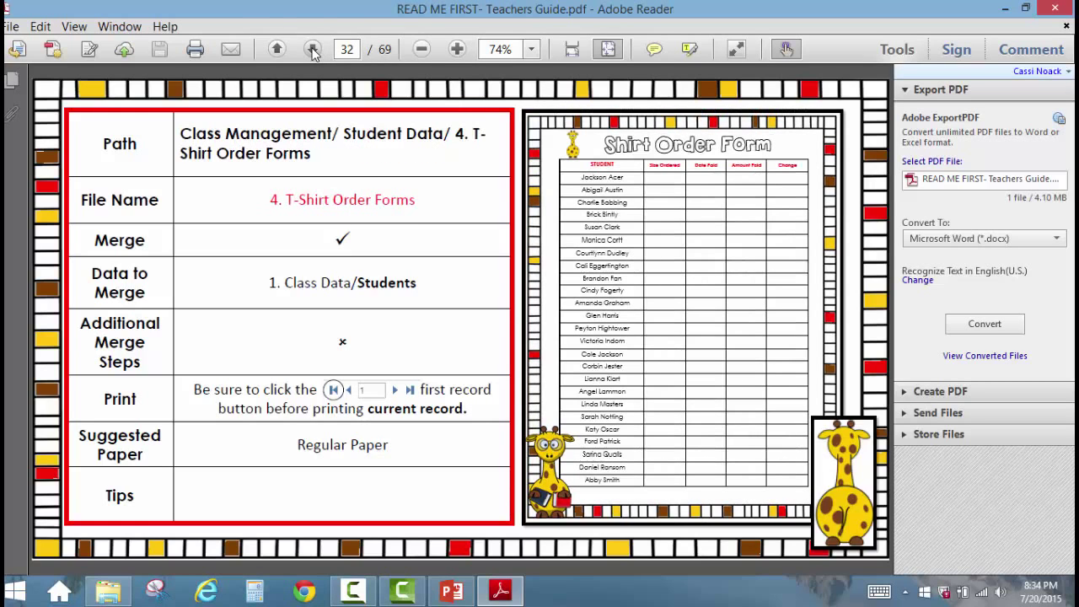
click(313, 50)
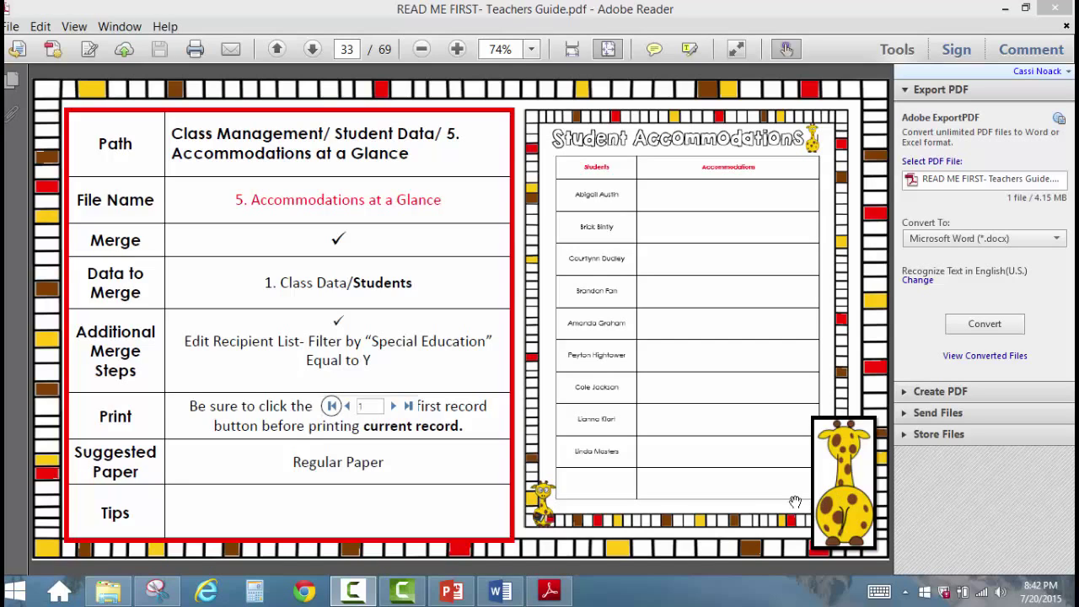
mouse_move(440, 590)
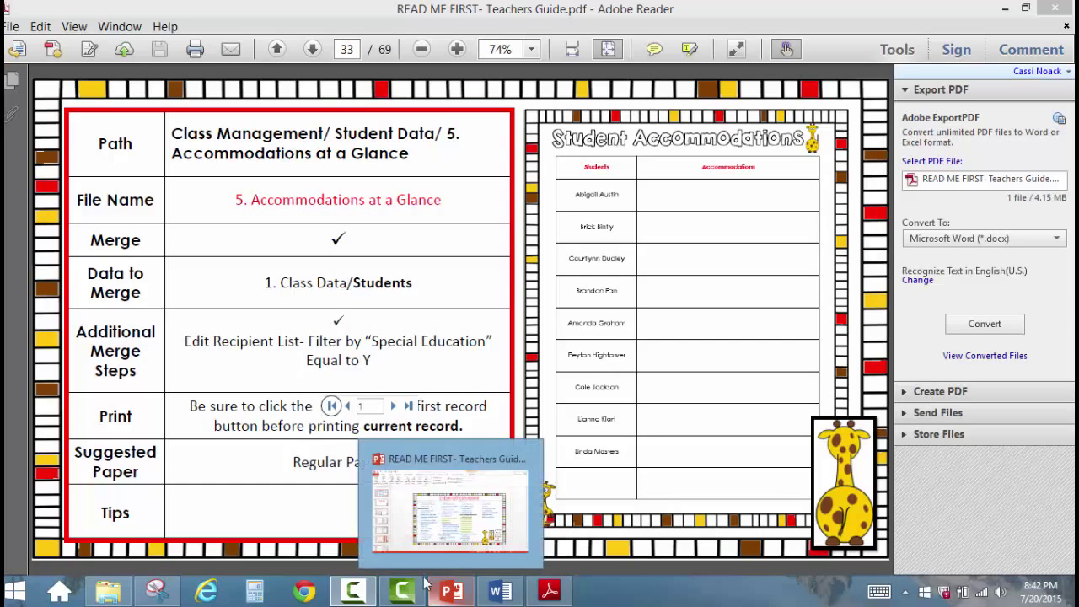
Open 5. Accommodations at a Glance from Student Data, preview merged names, and show the recipient list
click(107, 592)
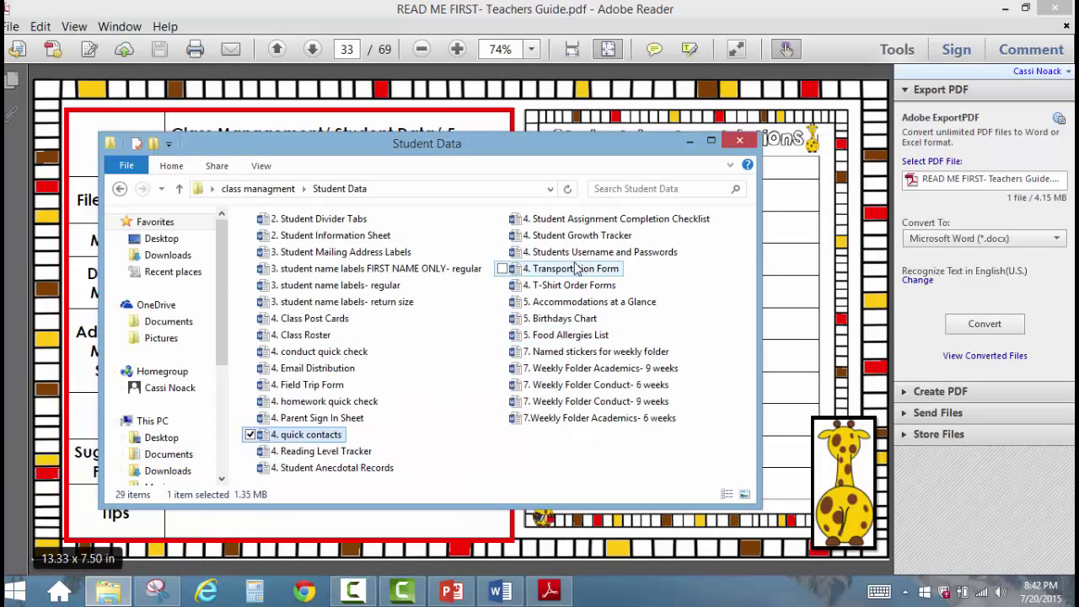
click(575, 305)
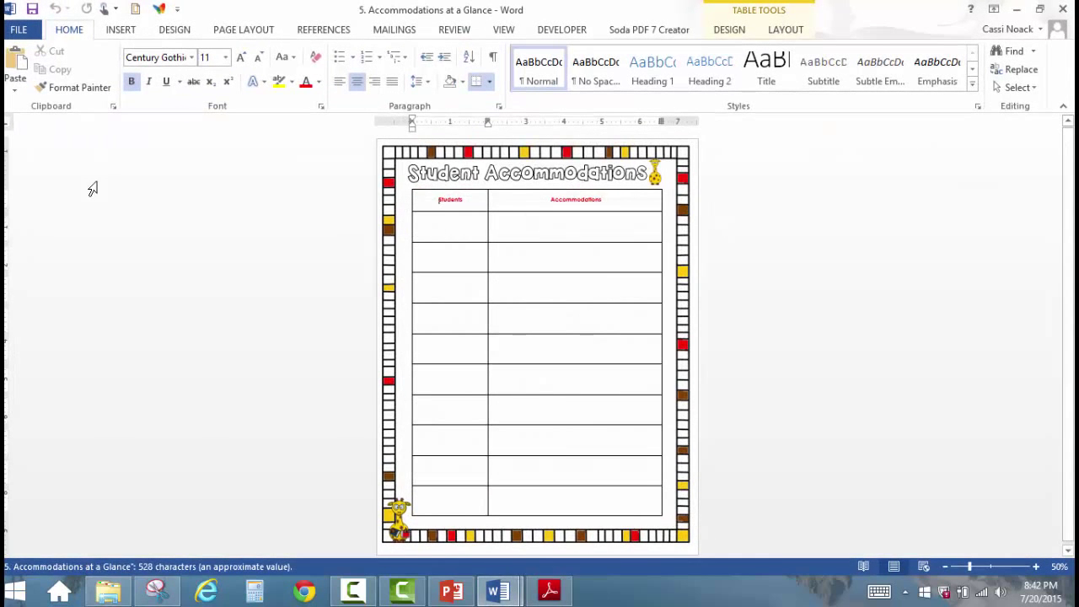
click(156, 10)
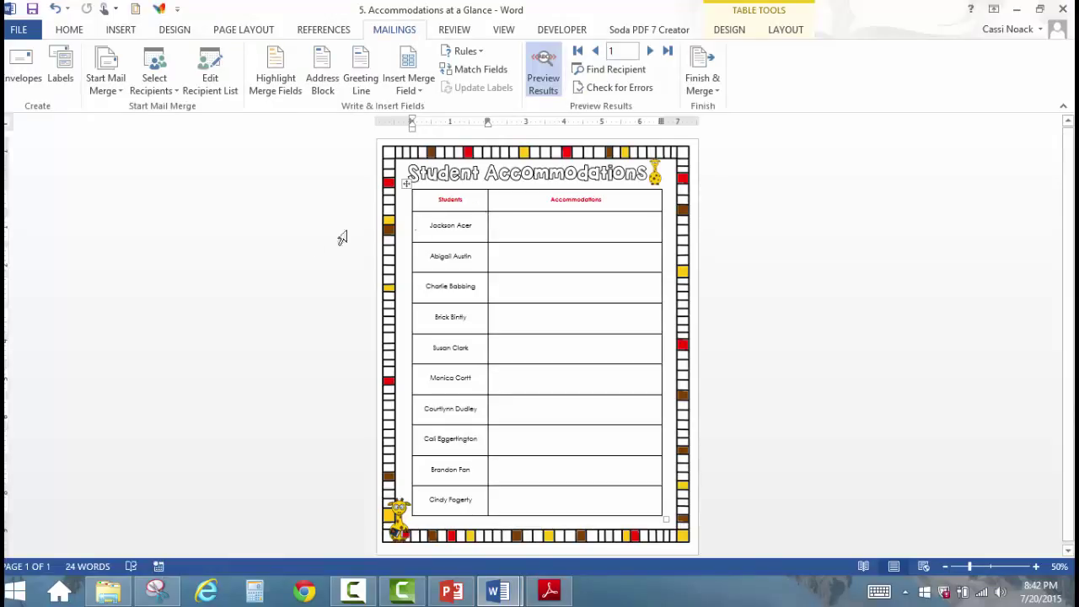
click(214, 97)
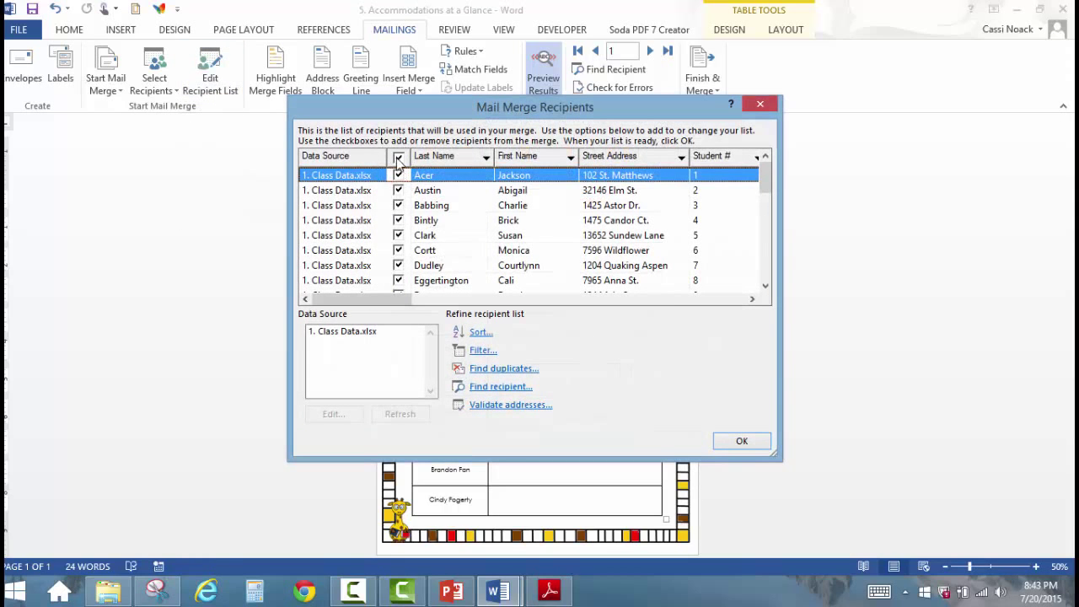
Check and uncheck individual recipients in the Class Data merge list
click(398, 157)
click(398, 175)
click(398, 205)
click(400, 235)
click(399, 235)
click(398, 251)
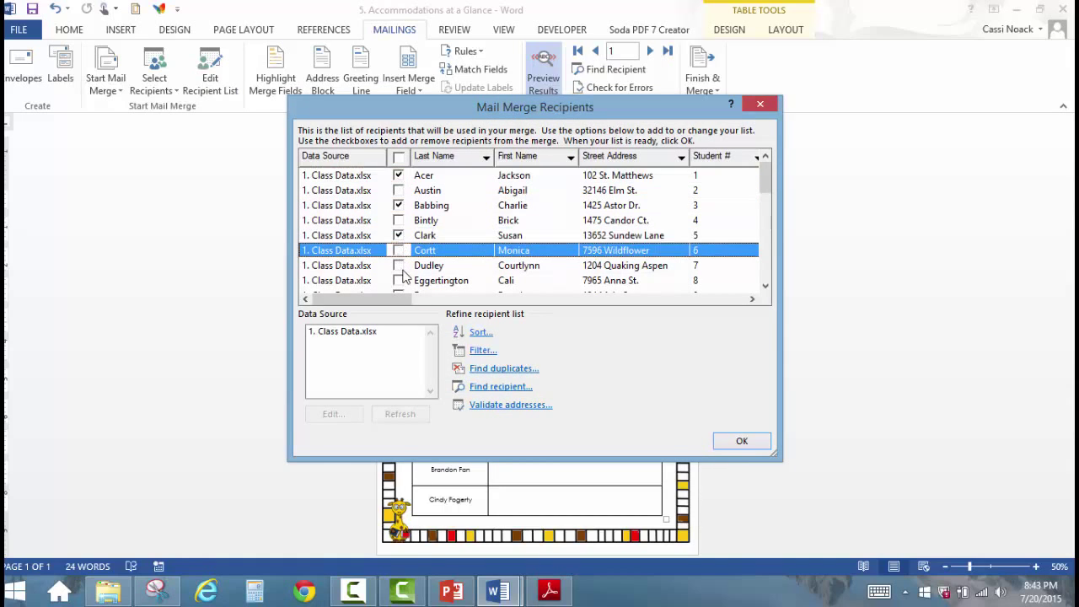
click(399, 235)
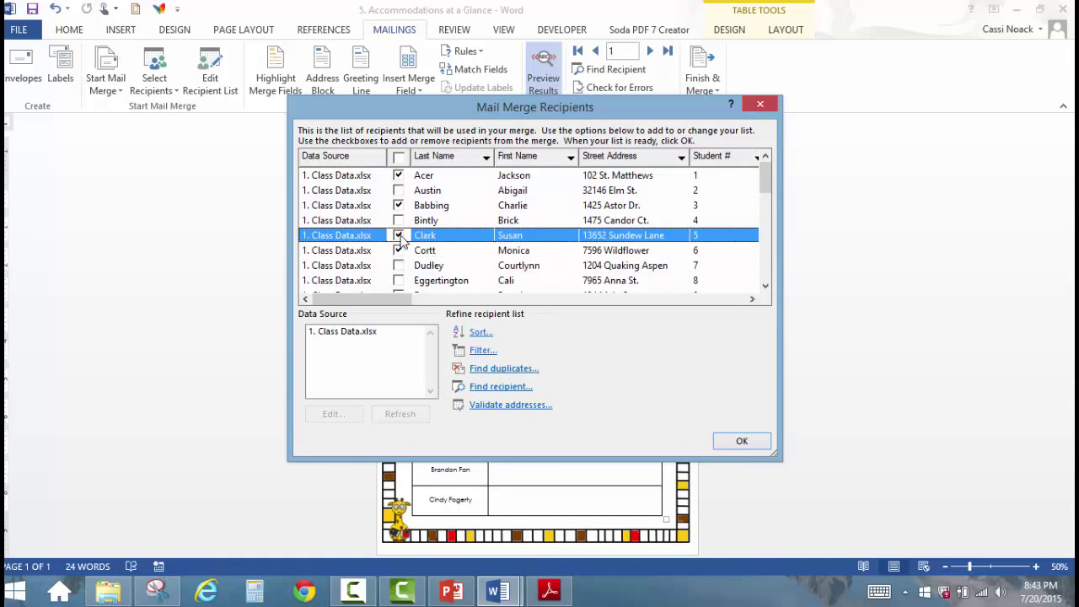
click(398, 250)
click(398, 205)
click(398, 205)
click(397, 175)
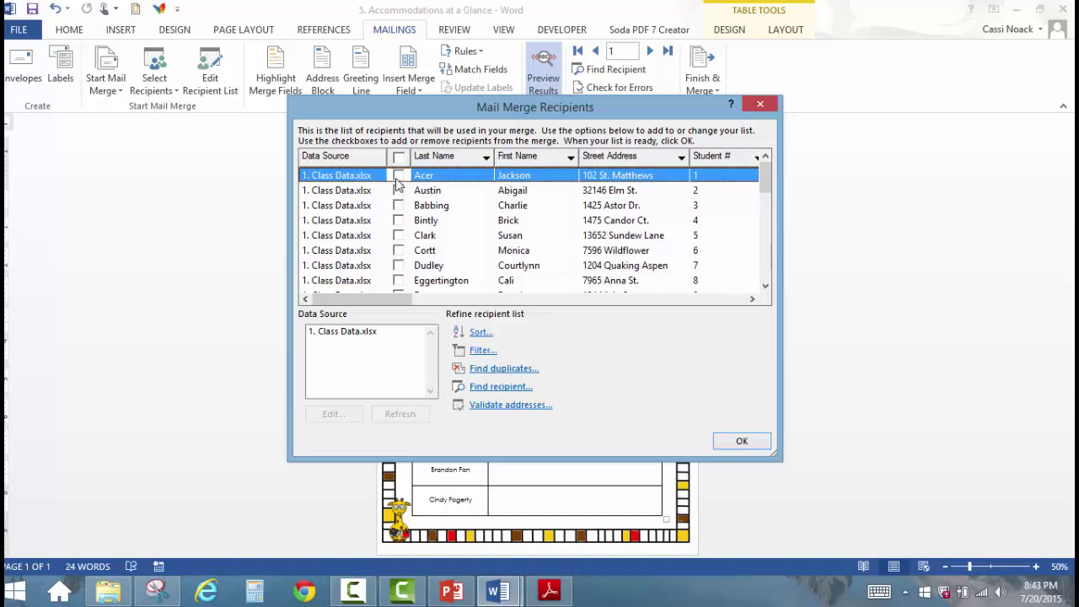
Filter the recipients to Special Education equal to Y and accept the list
click(477, 355)
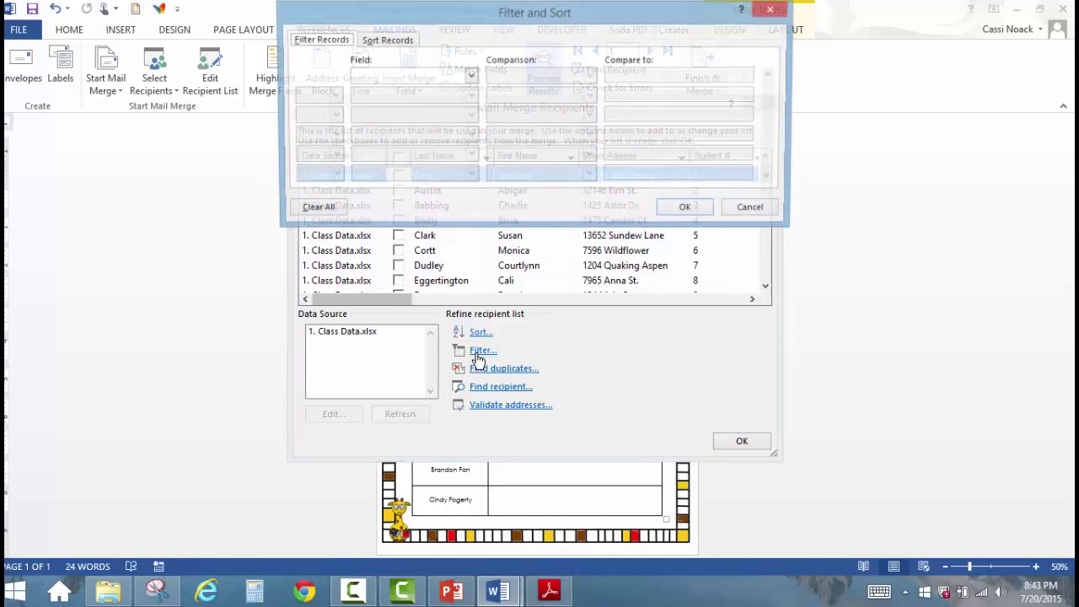
click(471, 76)
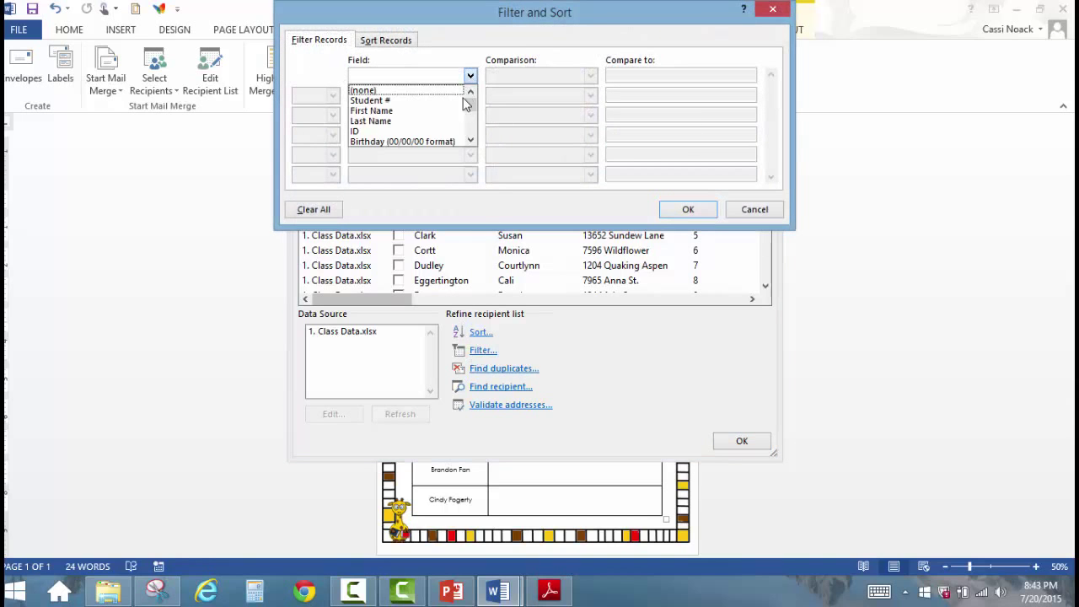
drag(470, 108, 469, 140)
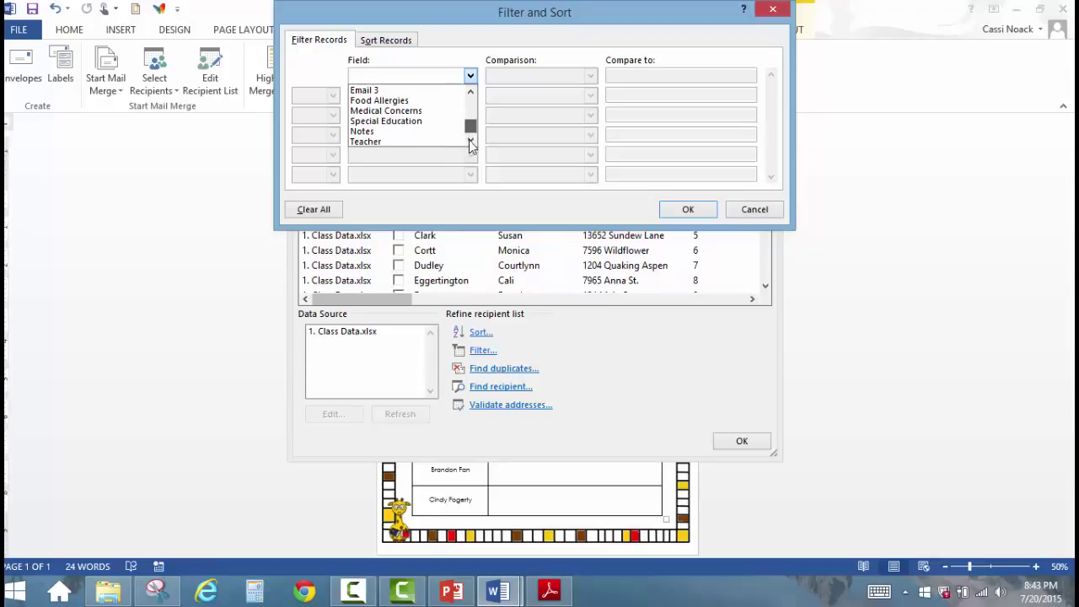
click(422, 121)
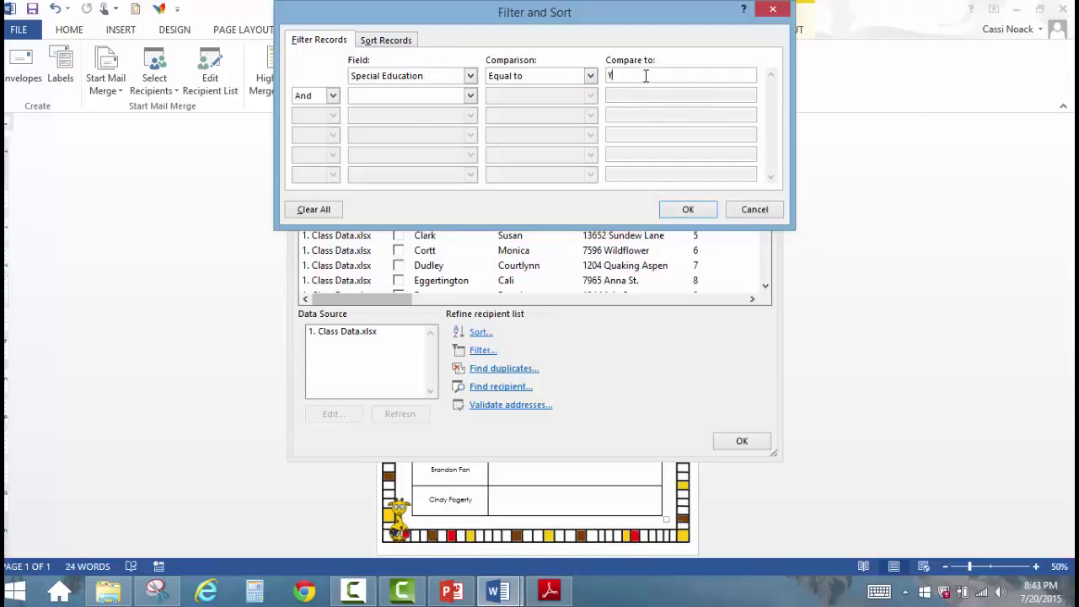
click(686, 209)
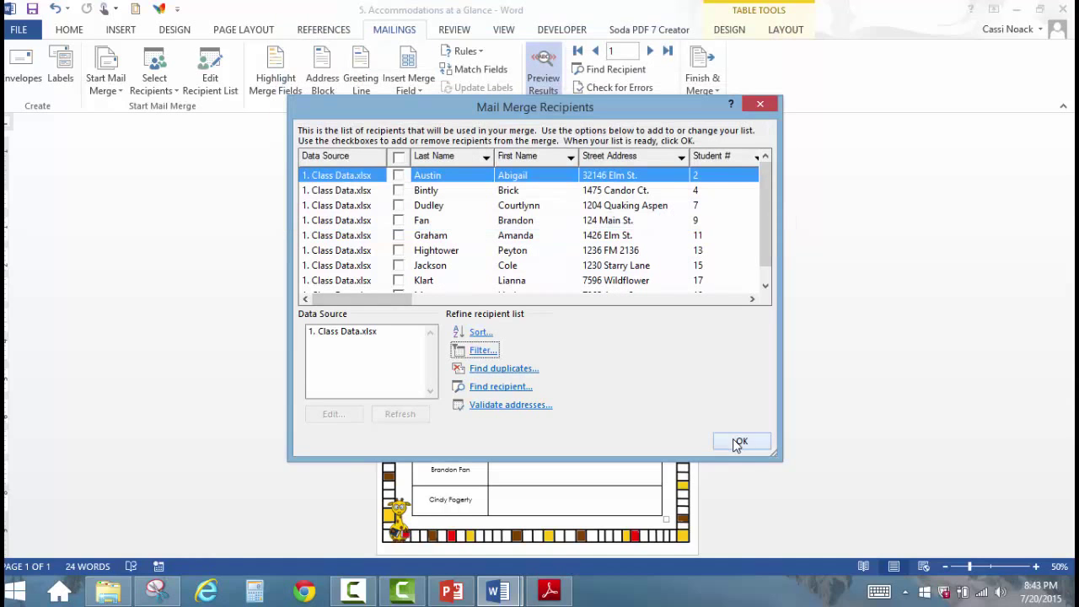
click(738, 442)
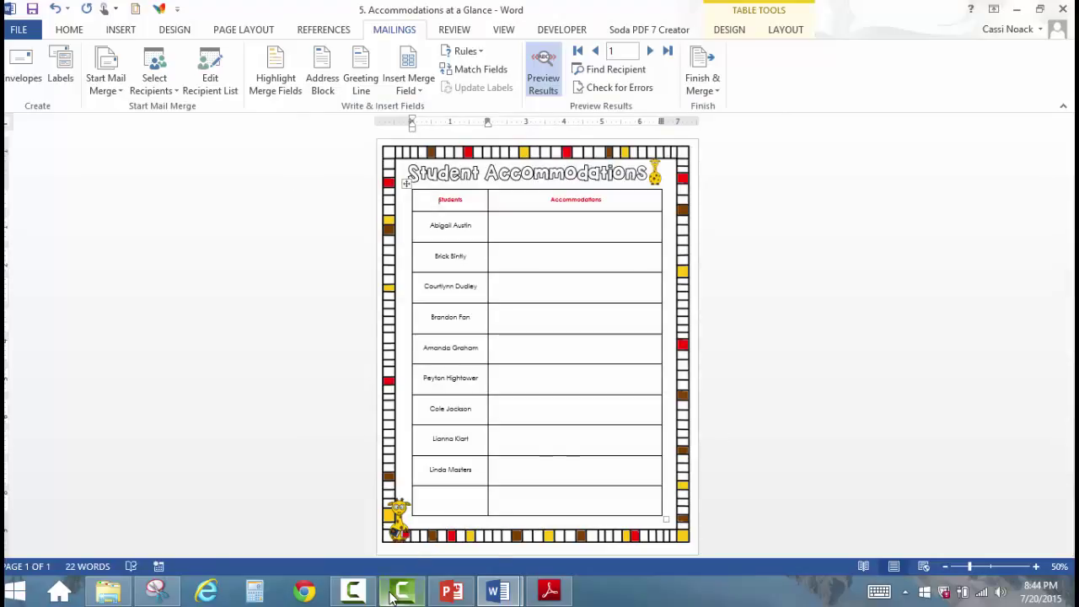
Print the current record of the filtered accommodations merge, then close the document without saving
mouse_move(390, 595)
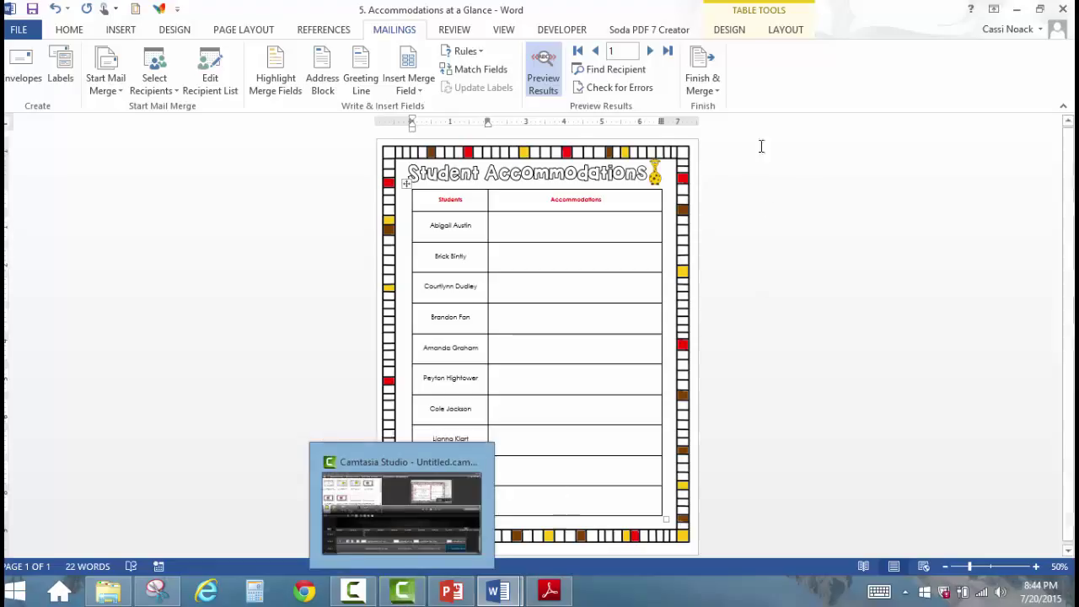
click(710, 84)
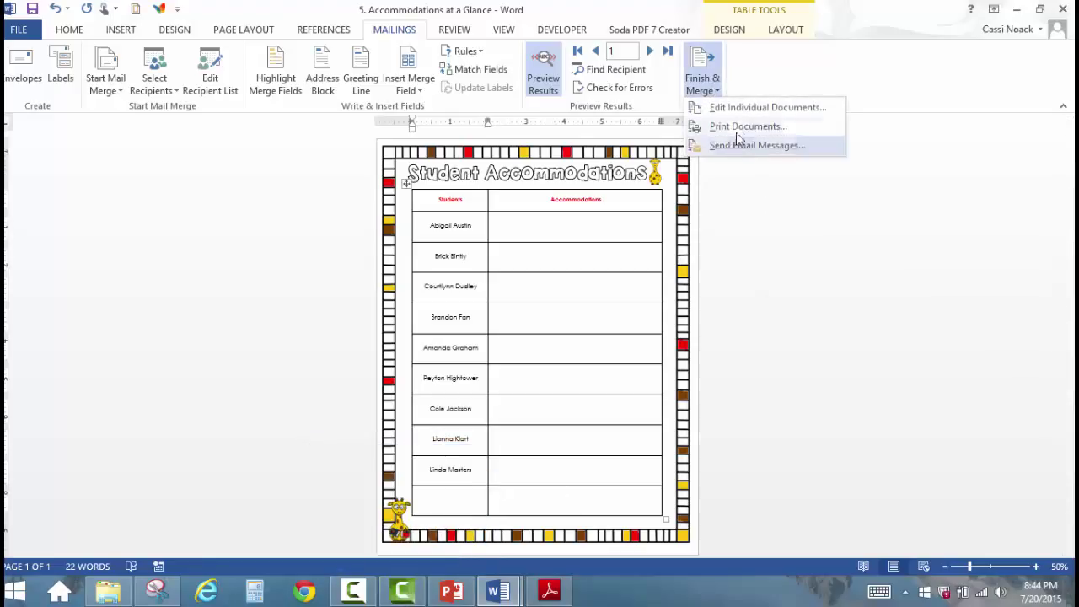
click(737, 126)
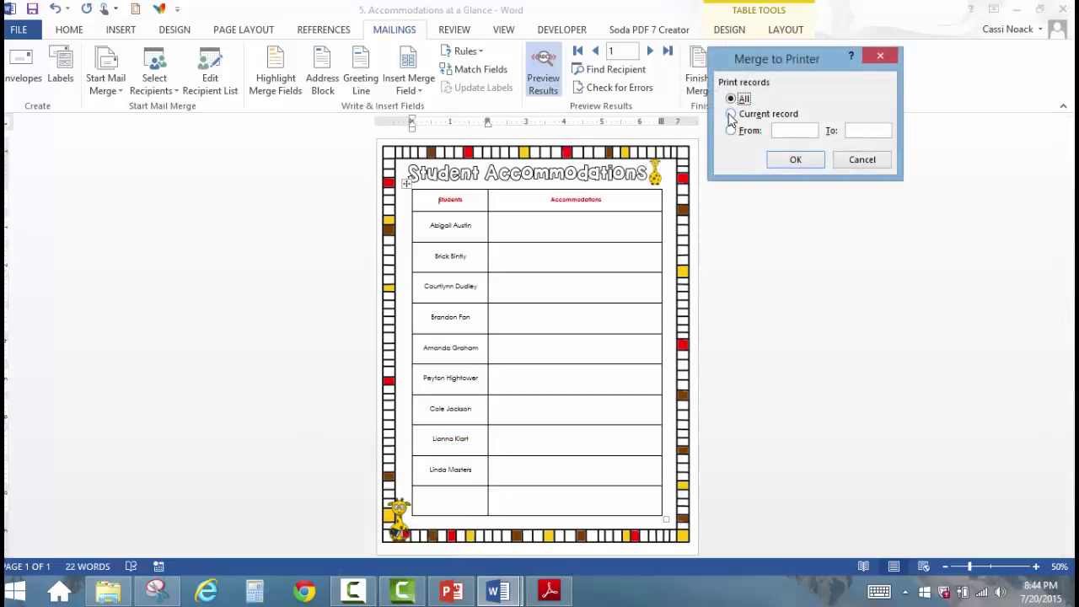
click(731, 115)
click(792, 159)
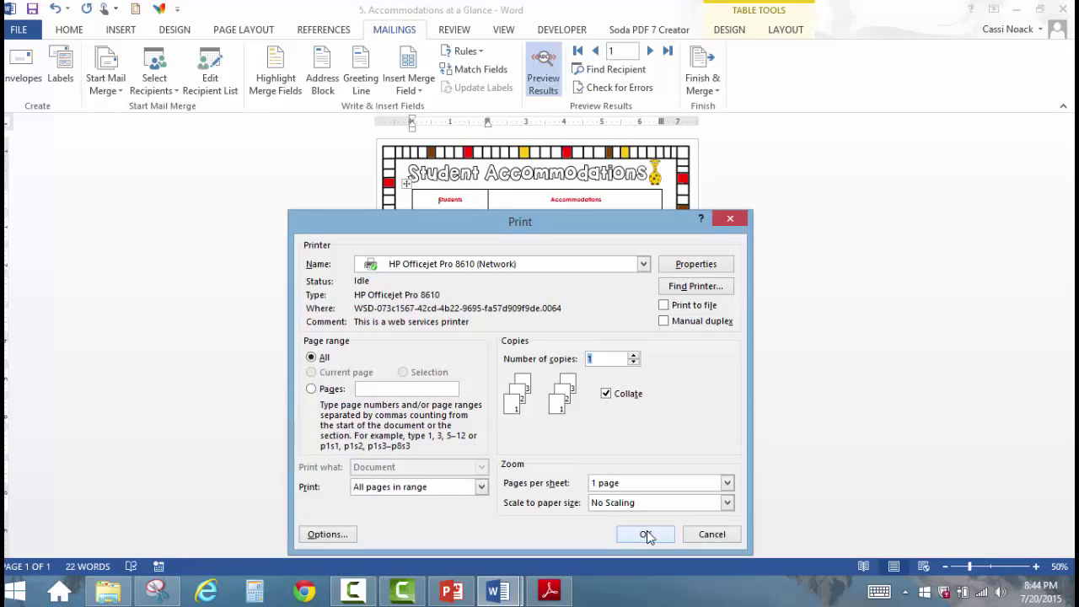
click(730, 221)
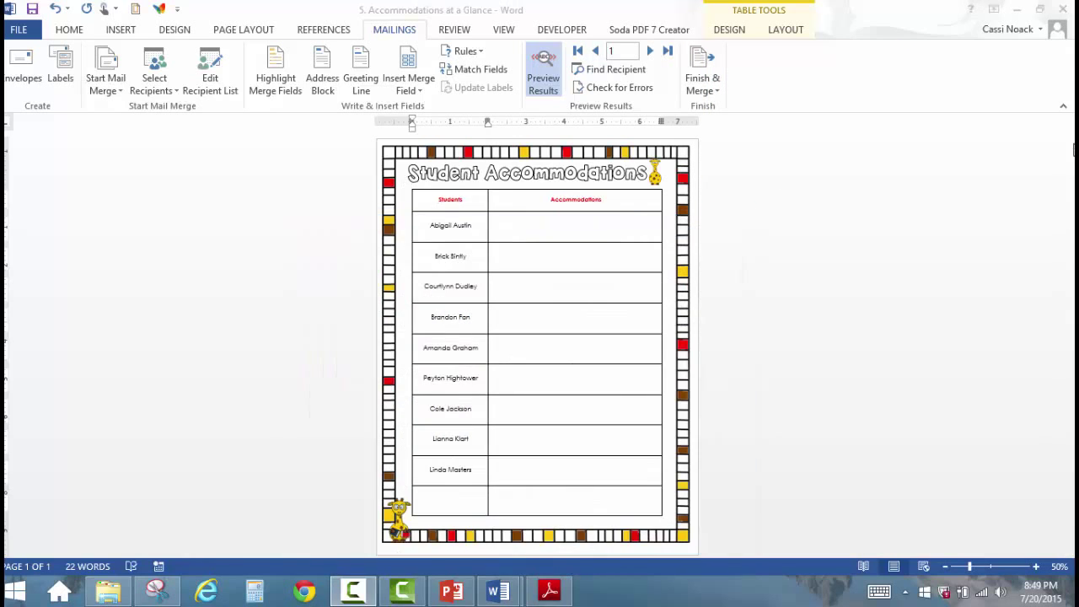
click(1064, 8)
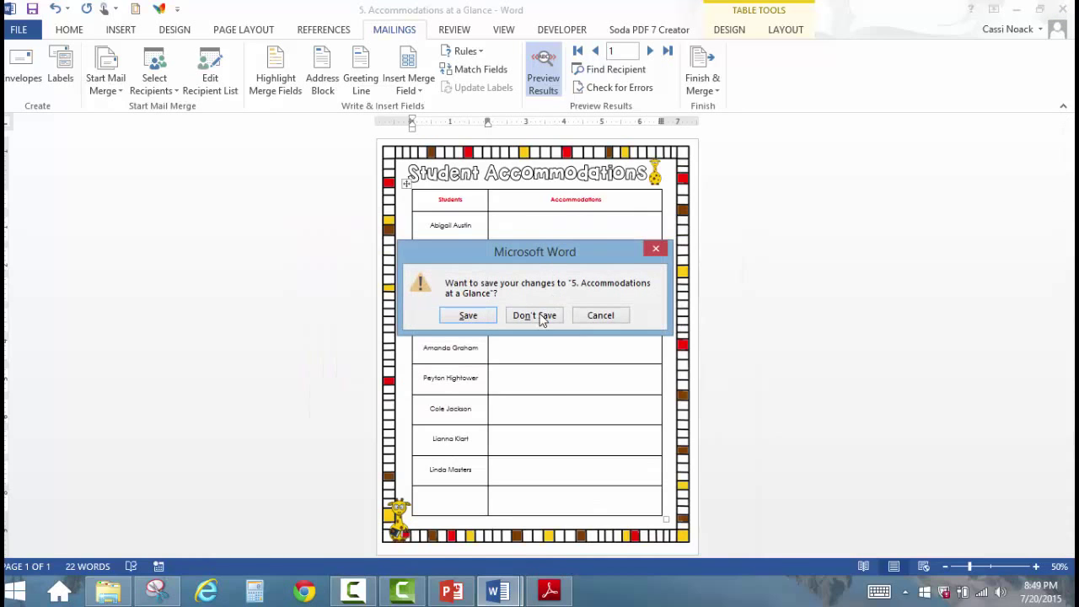
click(532, 314)
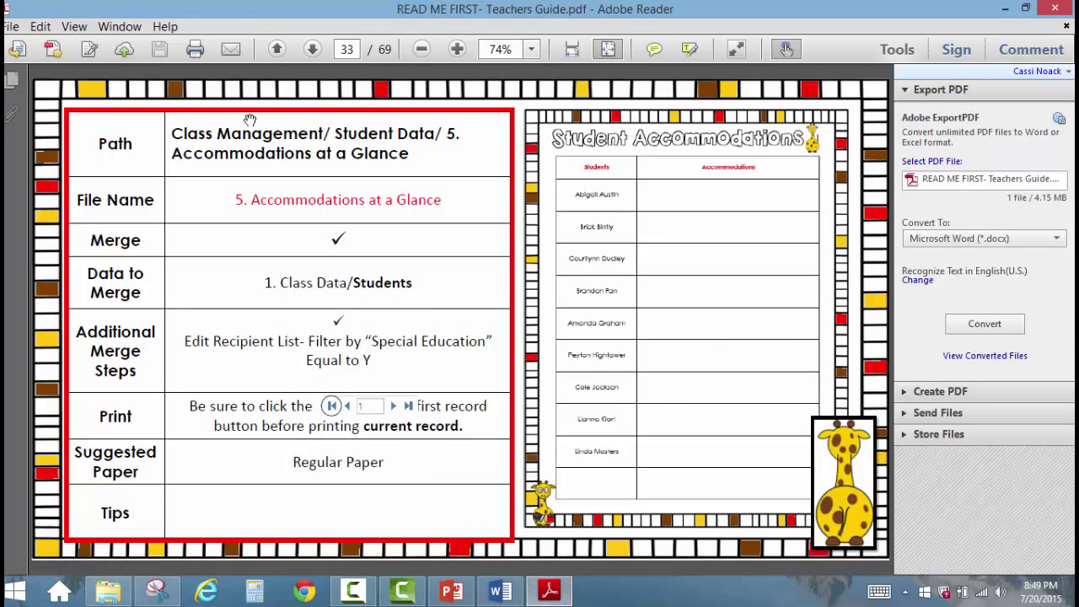
Advance the guide to page 34, Birthdays Chart, and open 5. Birthdays Chart from Student Data
click(312, 50)
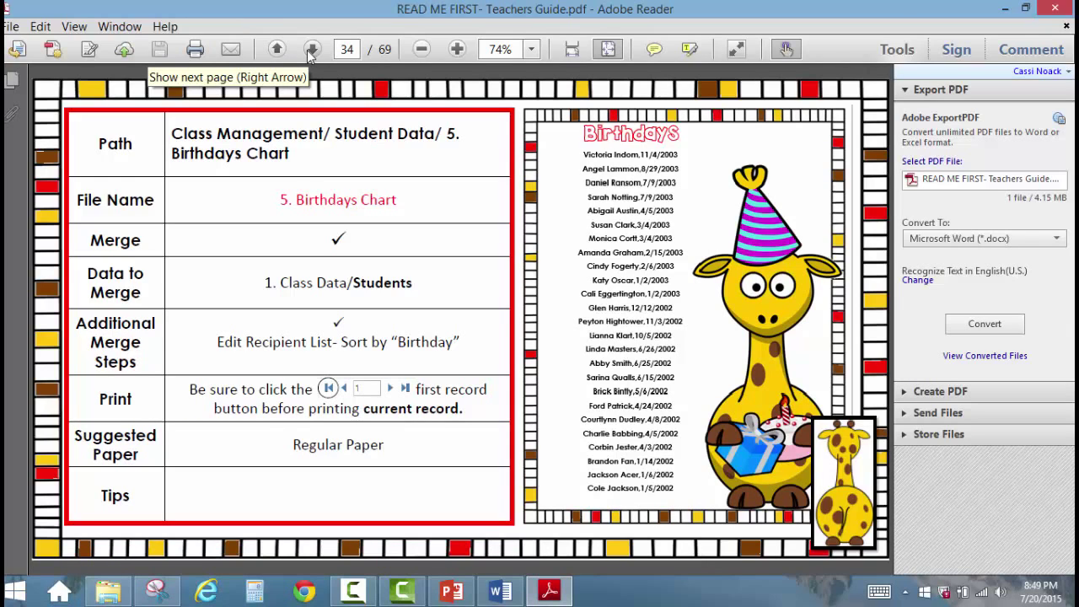
click(119, 593)
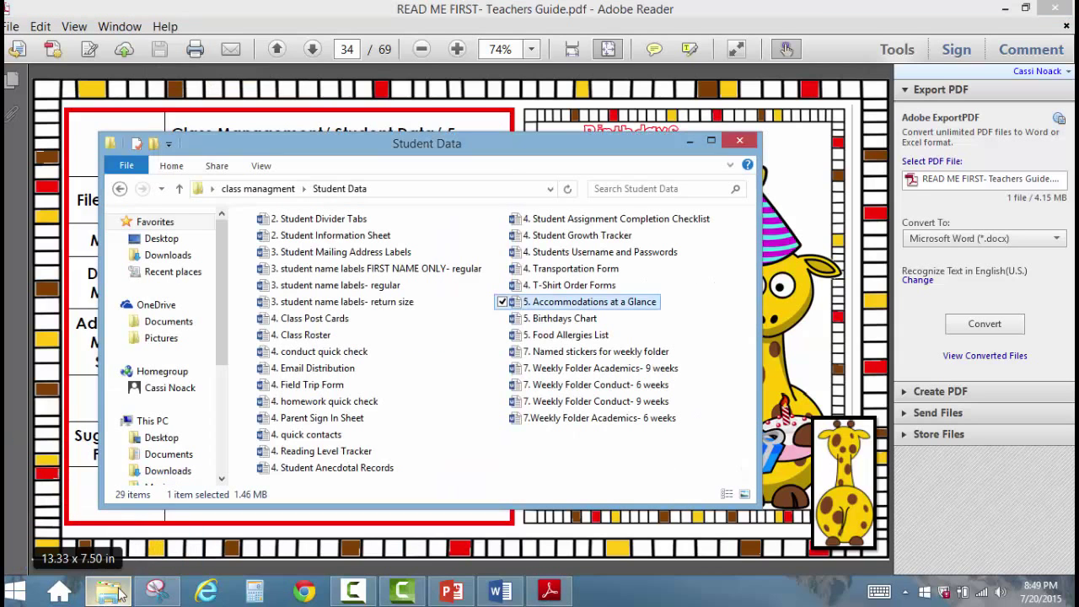
double_click(541, 324)
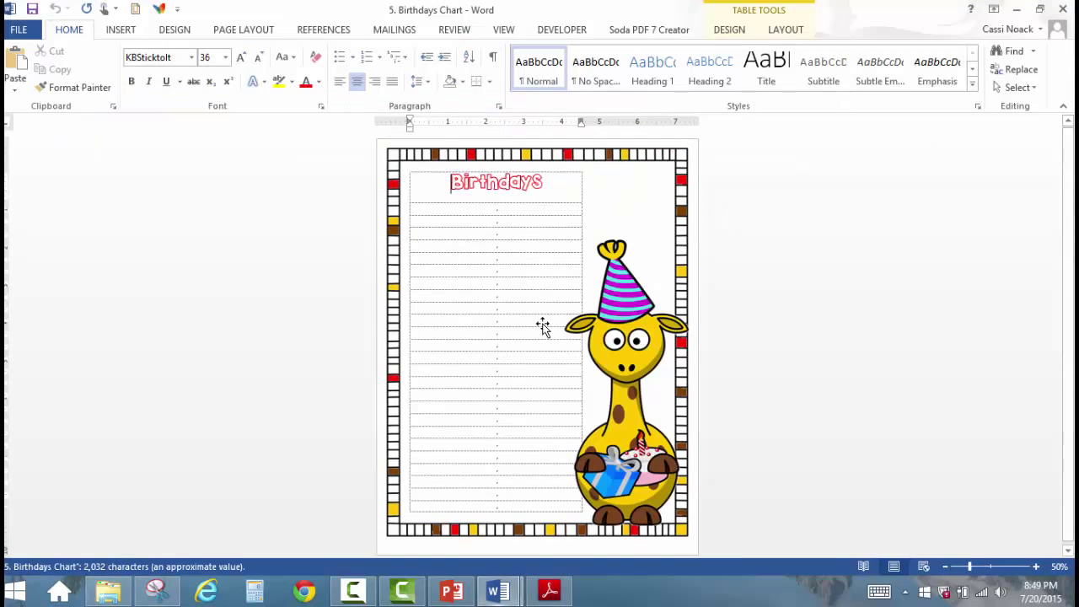
Preview the merged birthday table and sort recipients by Birthday ascending
click(161, 10)
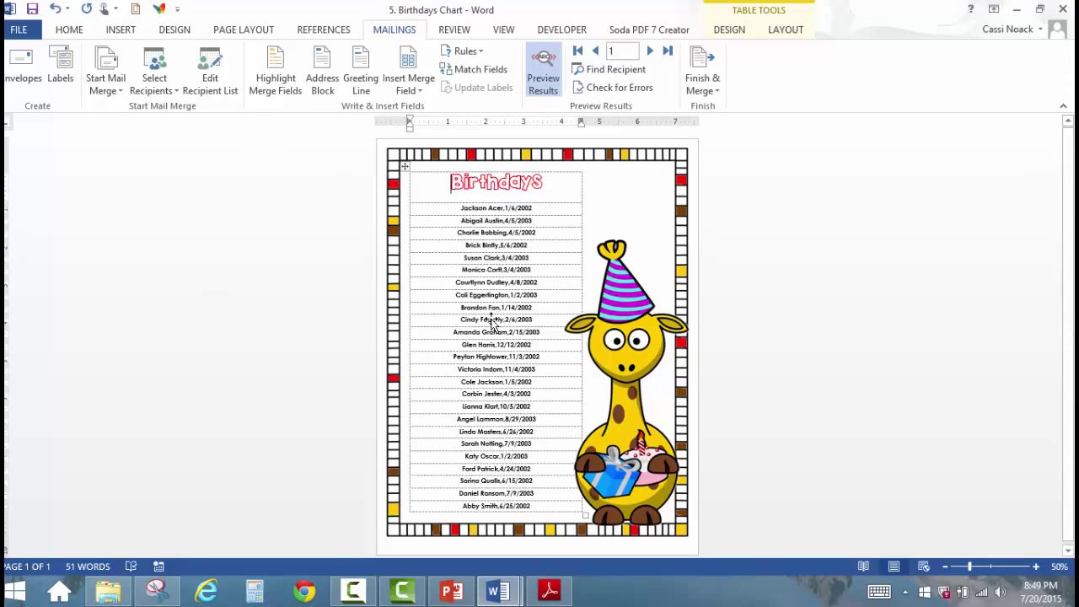
click(205, 90)
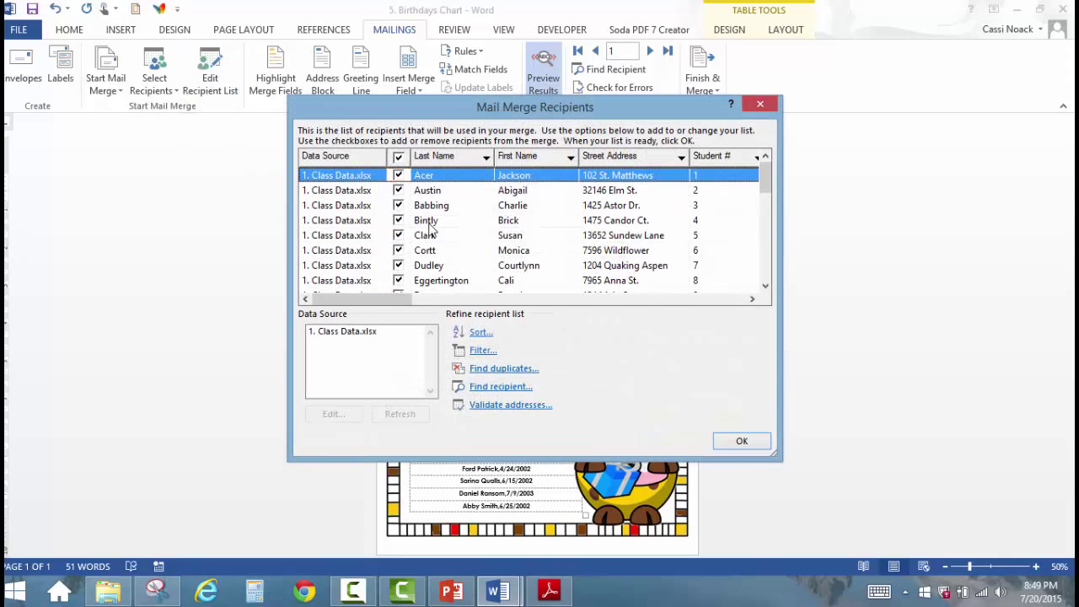
click(480, 335)
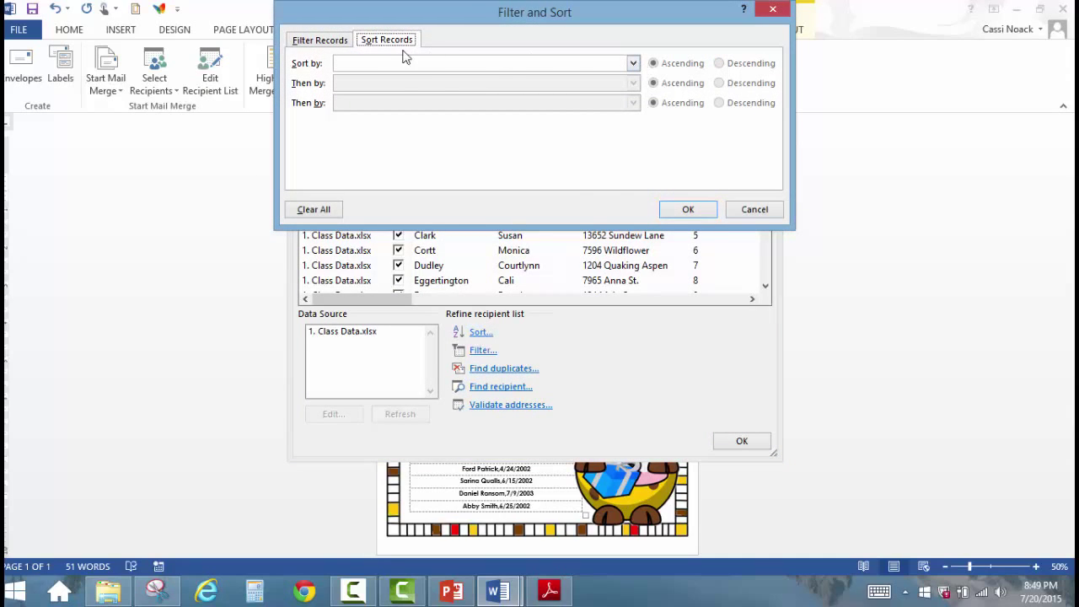
click(632, 63)
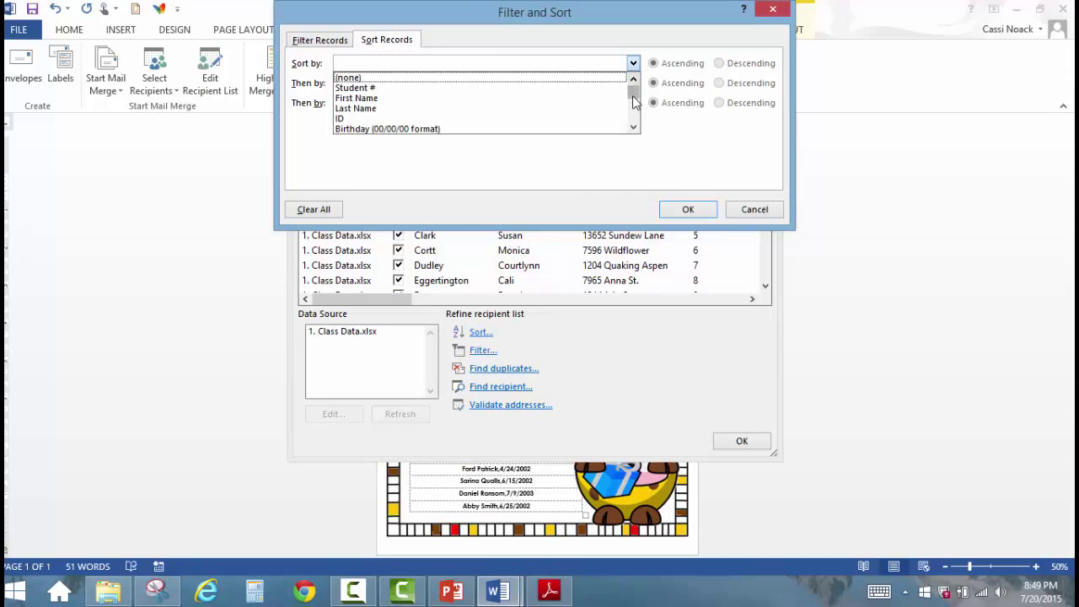
click(416, 130)
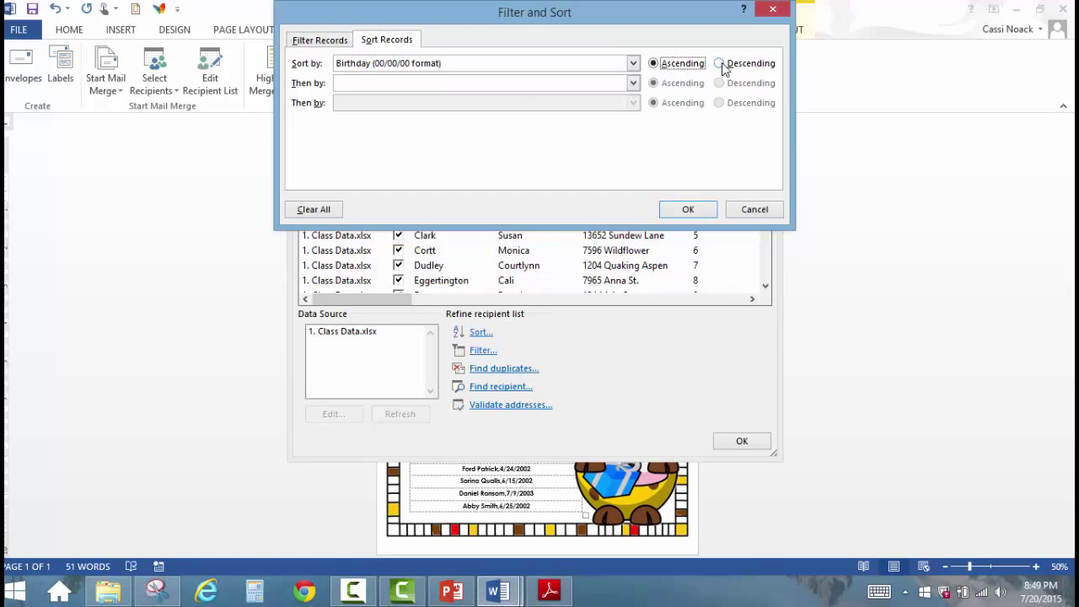
click(688, 210)
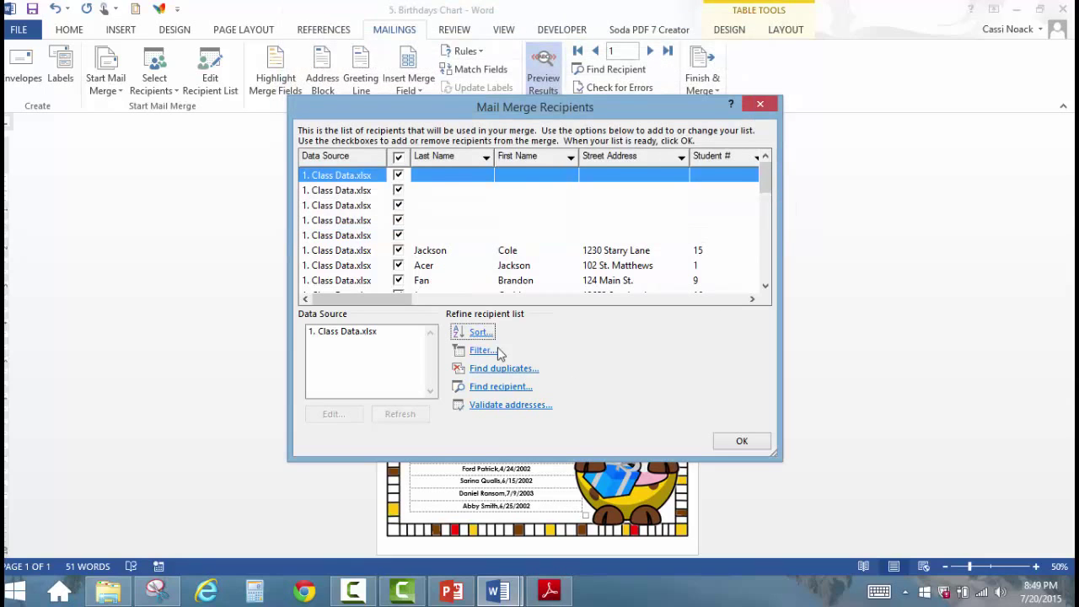
Exclude the five blank records from the merge and confirm the recipient list
click(398, 175)
click(398, 190)
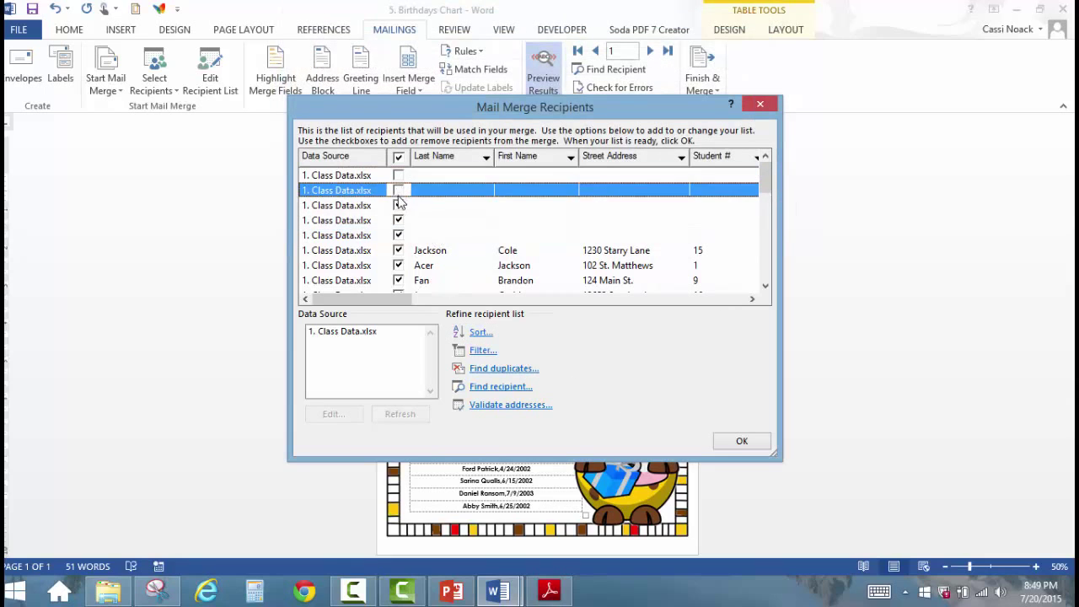
click(398, 204)
click(398, 220)
click(398, 235)
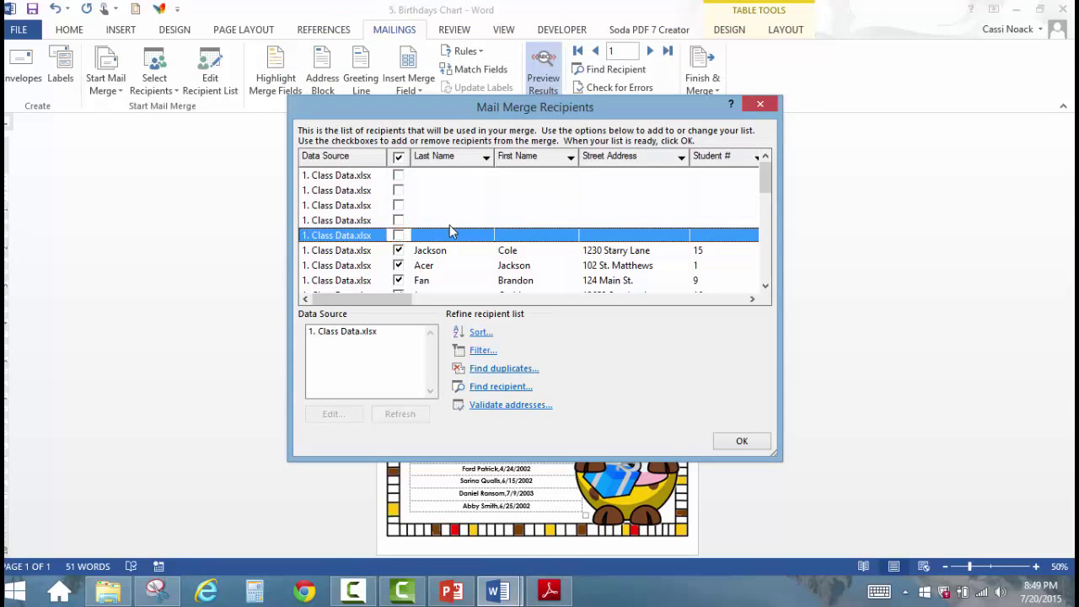
click(741, 441)
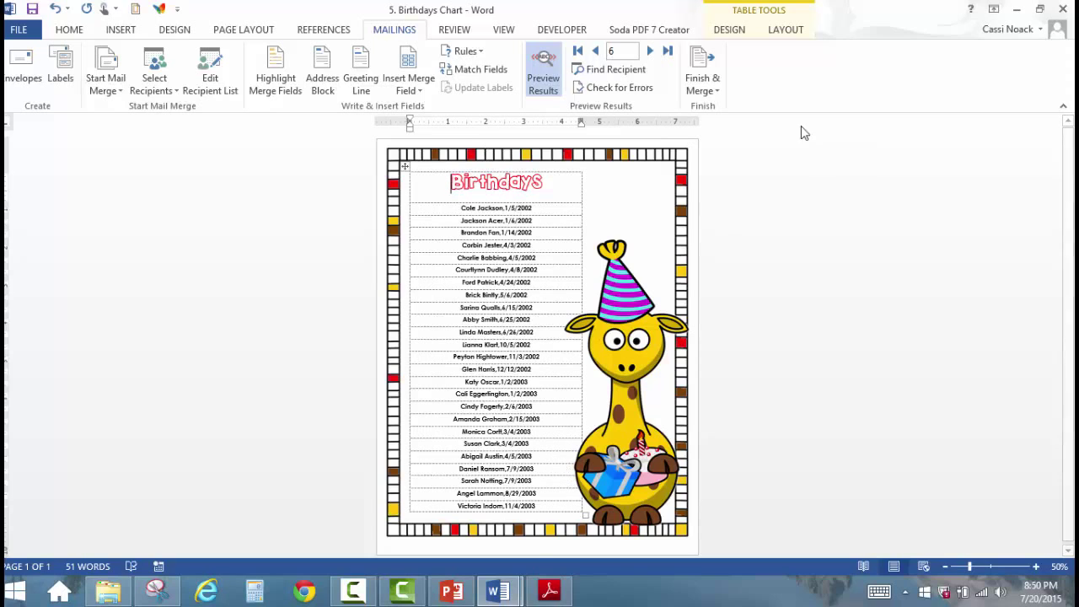
Print all records of the Birthdays Chart, close it unsaved, and return to the guide
click(700, 84)
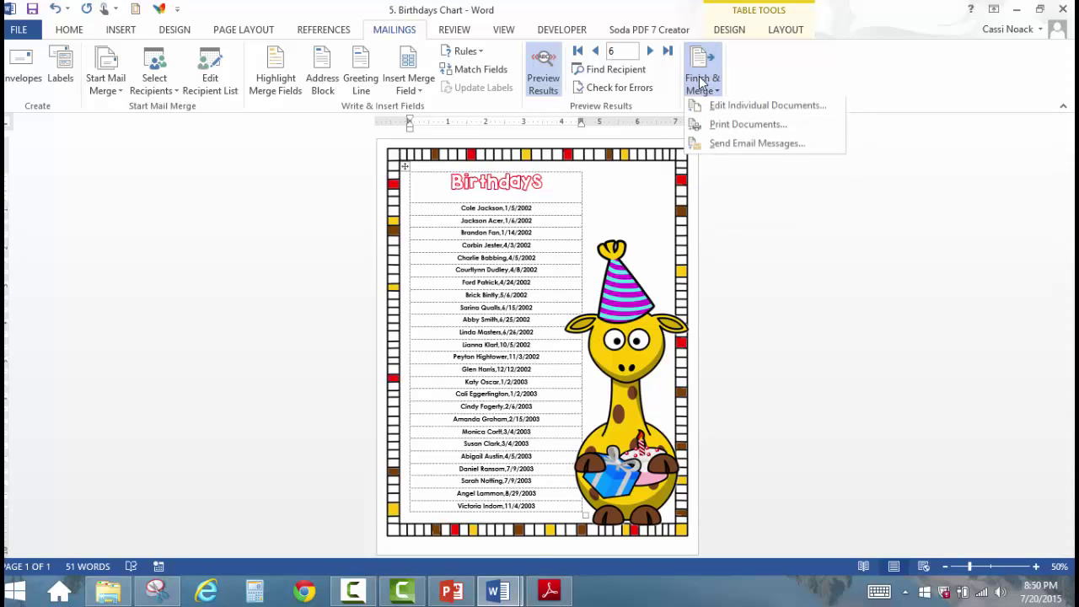
click(751, 127)
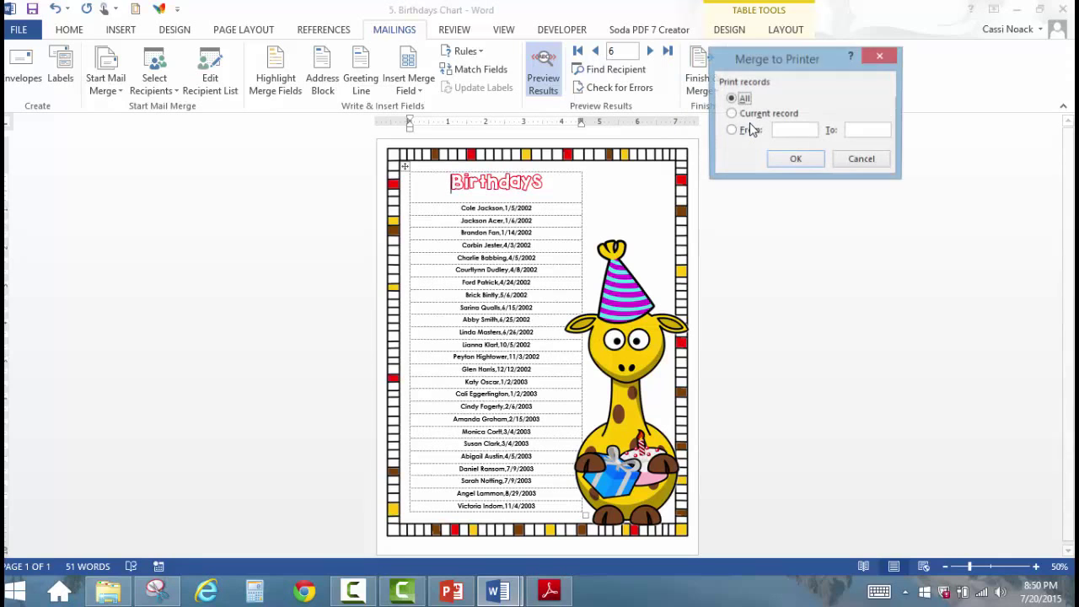
click(780, 160)
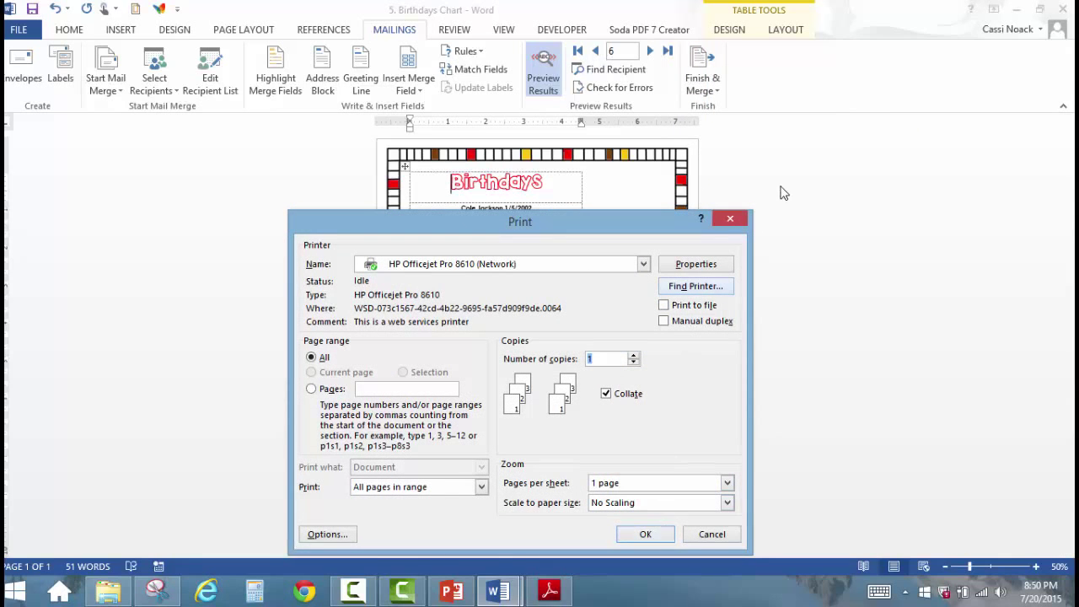
click(733, 219)
click(1062, 10)
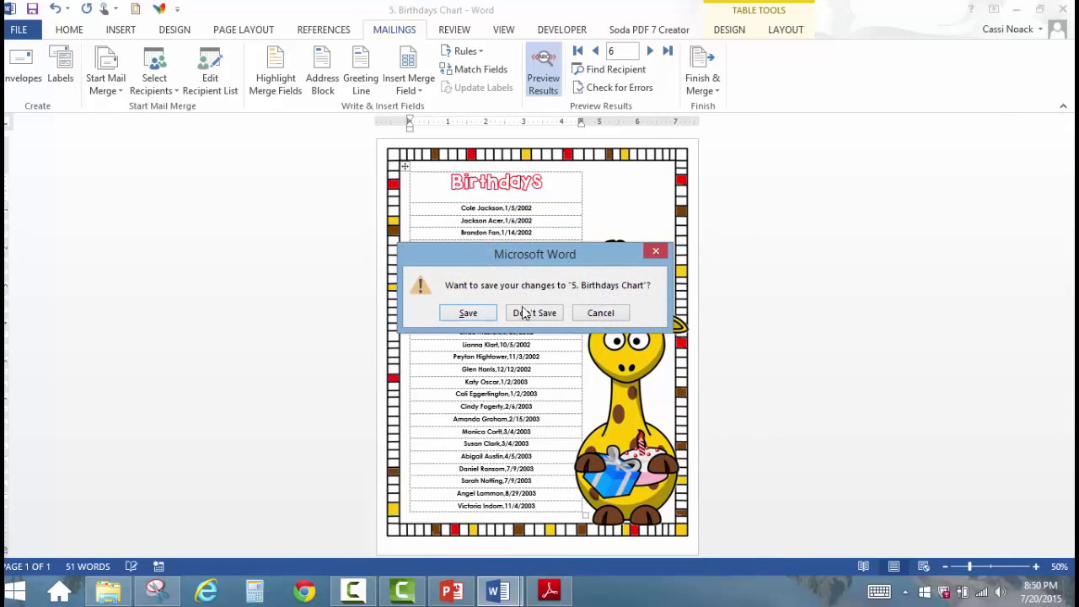
click(536, 314)
click(547, 592)
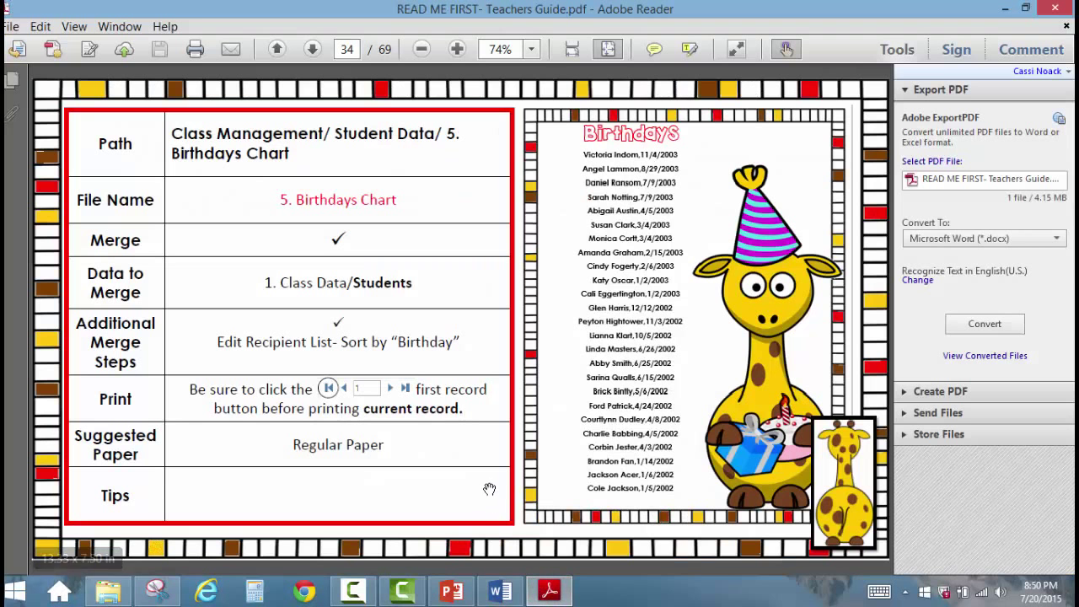
Advance the guide to page 35, Food Allergies List, and open 5. Food Allergies List from Student Data
click(312, 49)
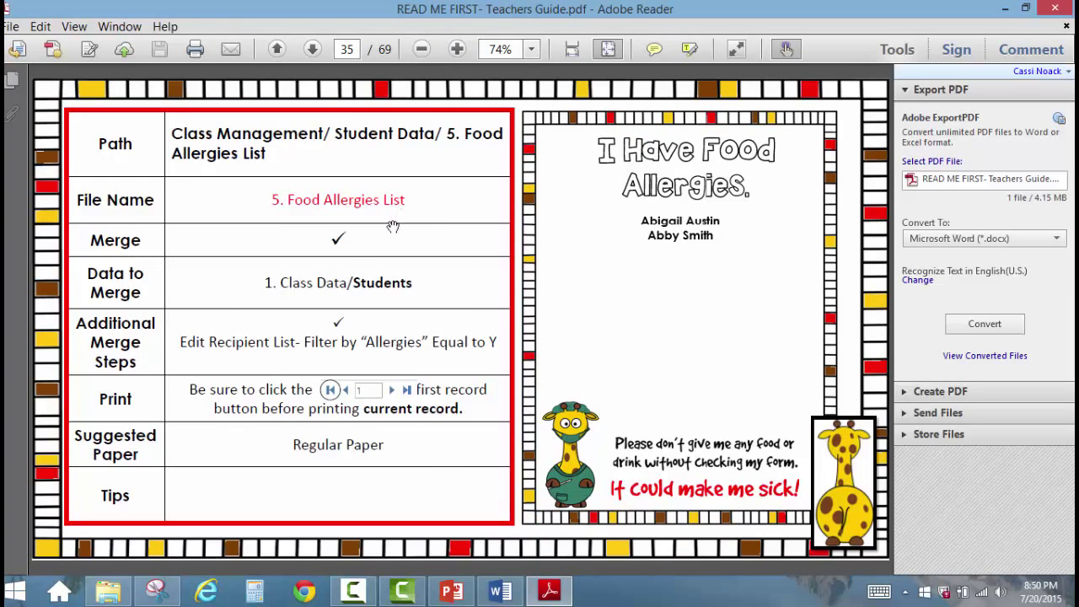
click(122, 595)
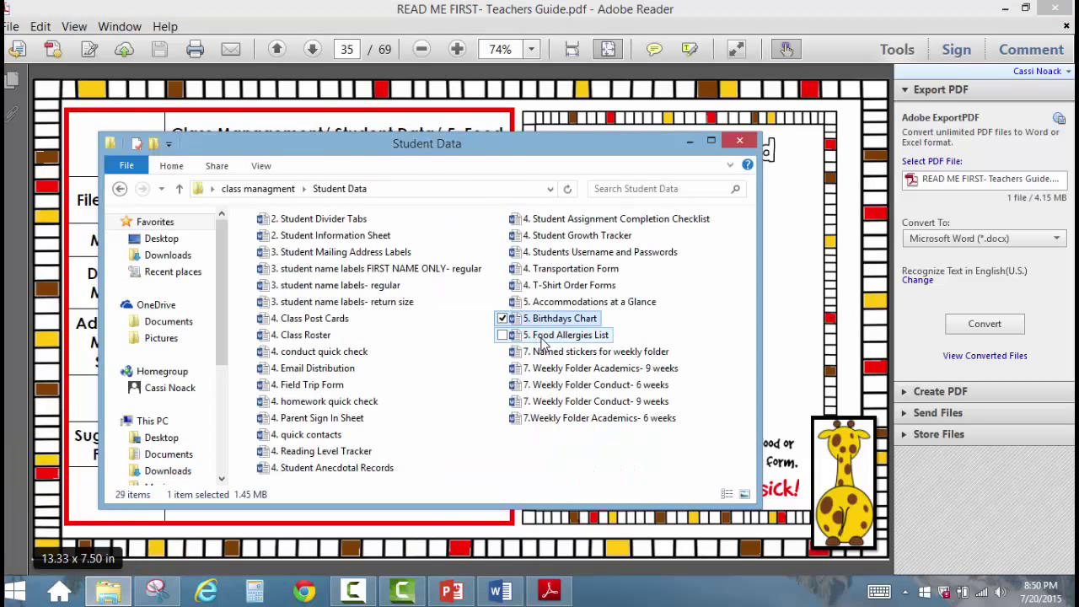
double_click(569, 335)
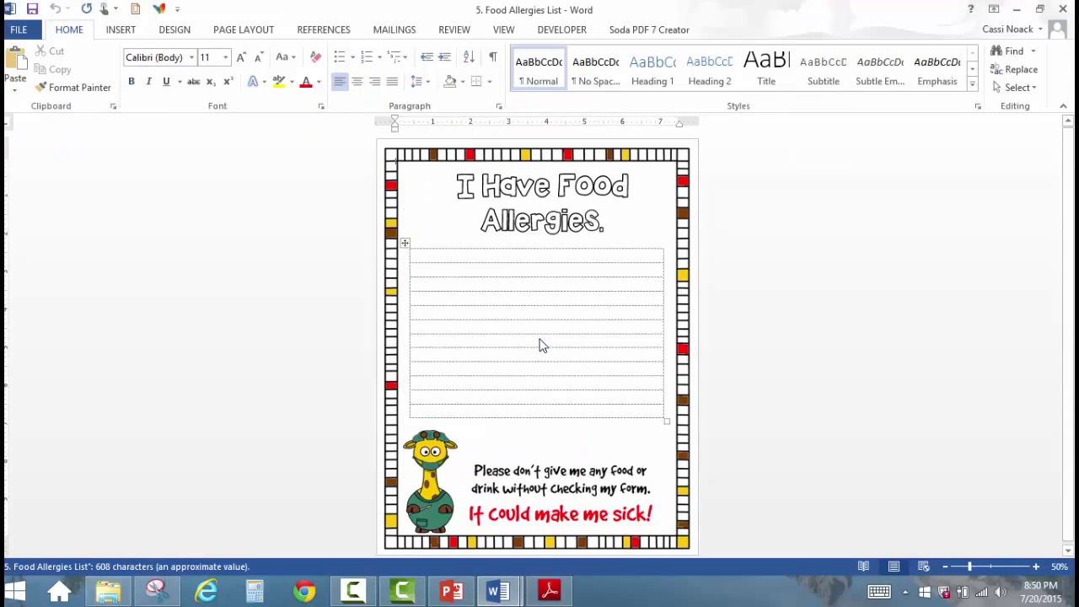
Preview the Food Allergies List merge and filter recipients to Food Allergies equal to Y
click(159, 9)
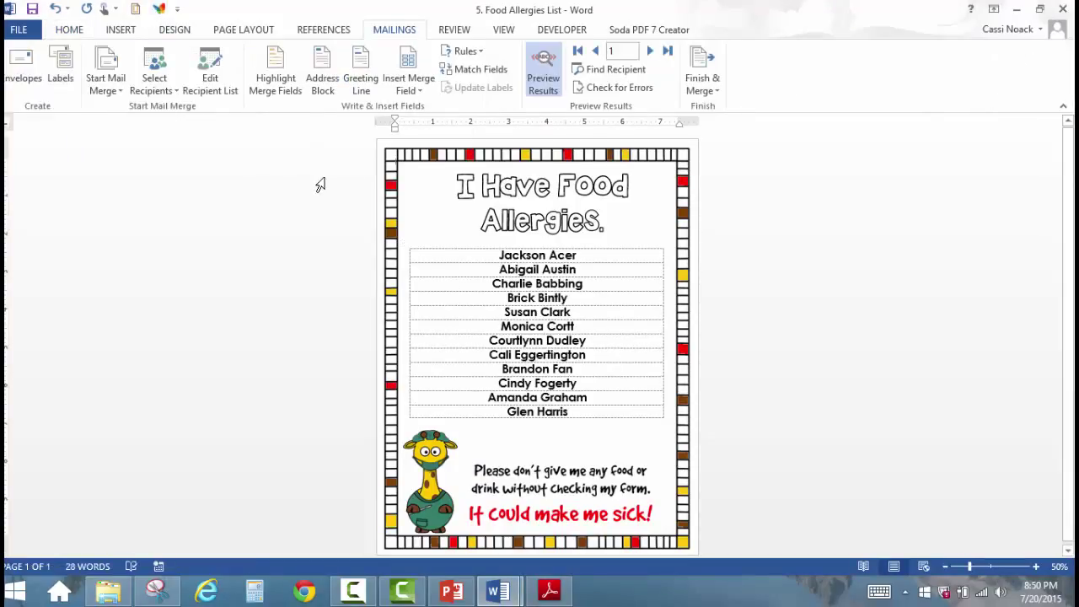
click(215, 78)
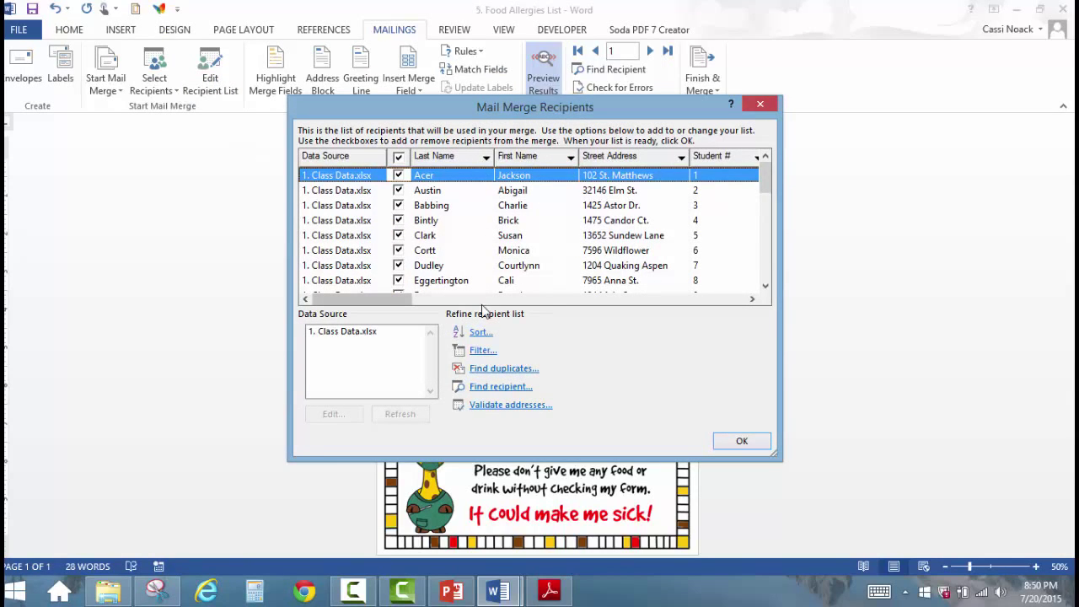
click(479, 352)
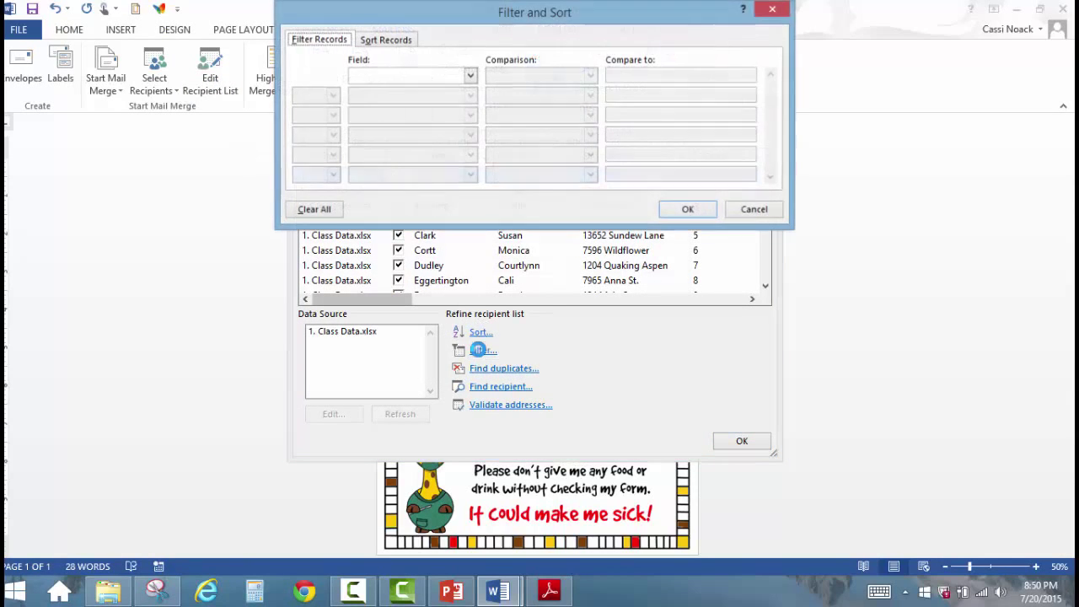
click(470, 77)
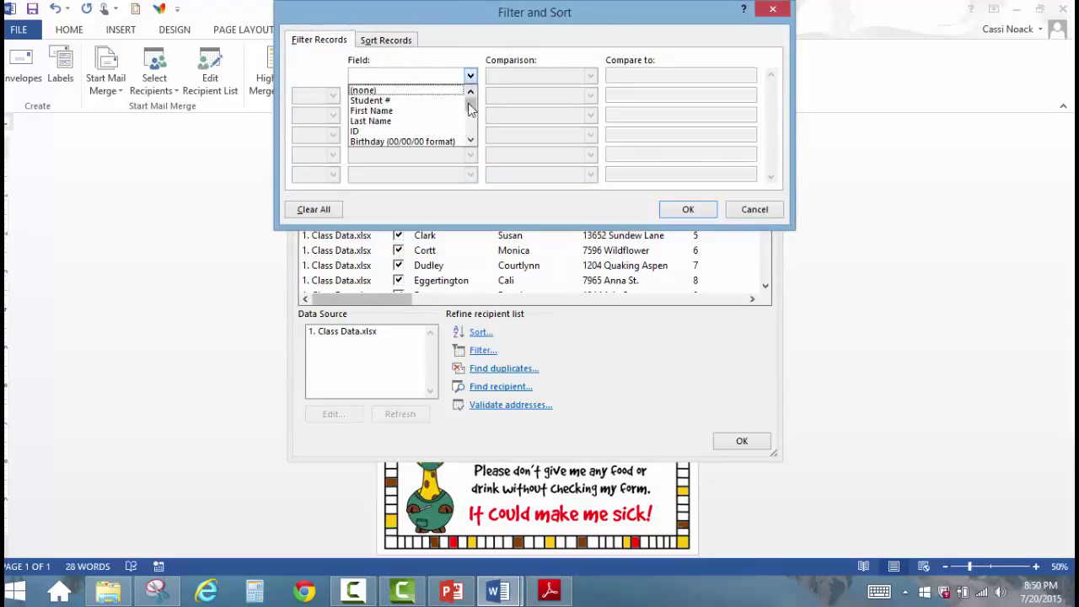
drag(470, 105, 471, 128)
click(380, 101)
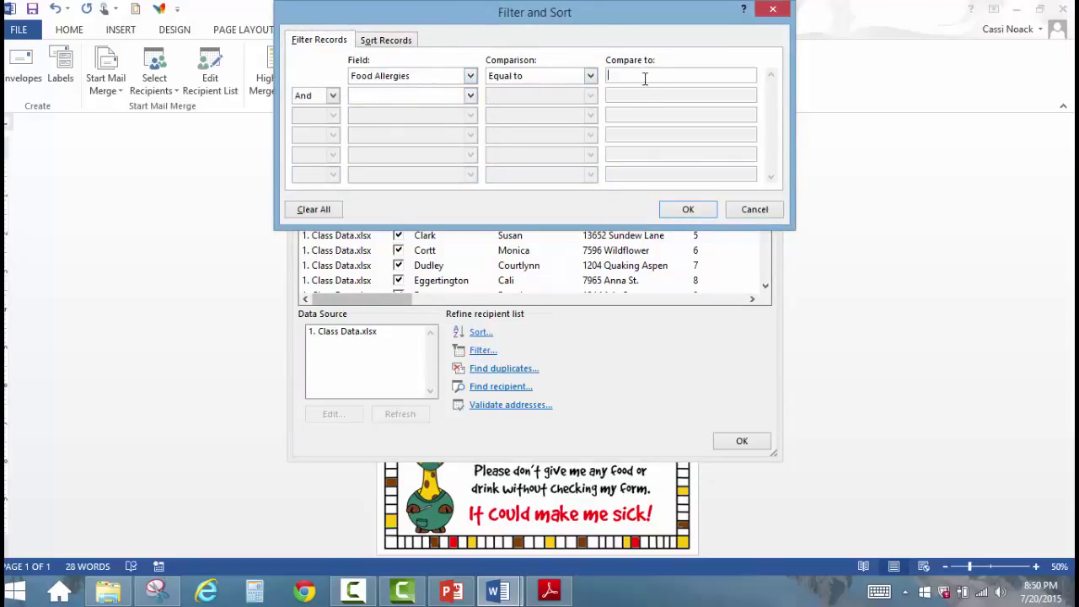
text(Y)
click(681, 209)
click(741, 441)
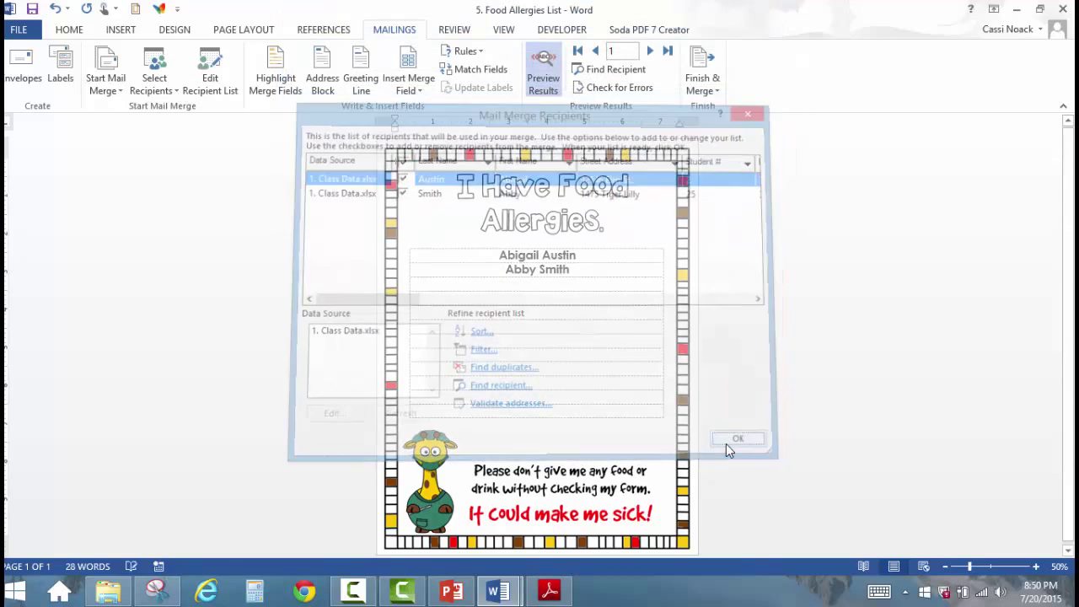
Print the current merged record and close the allergies list without saving
click(703, 88)
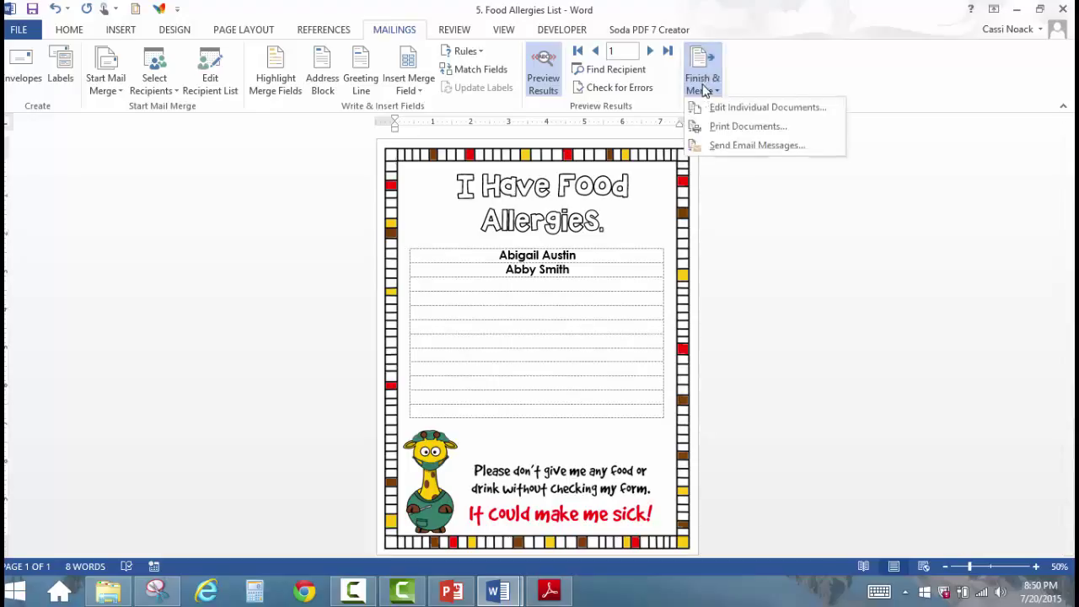
click(725, 128)
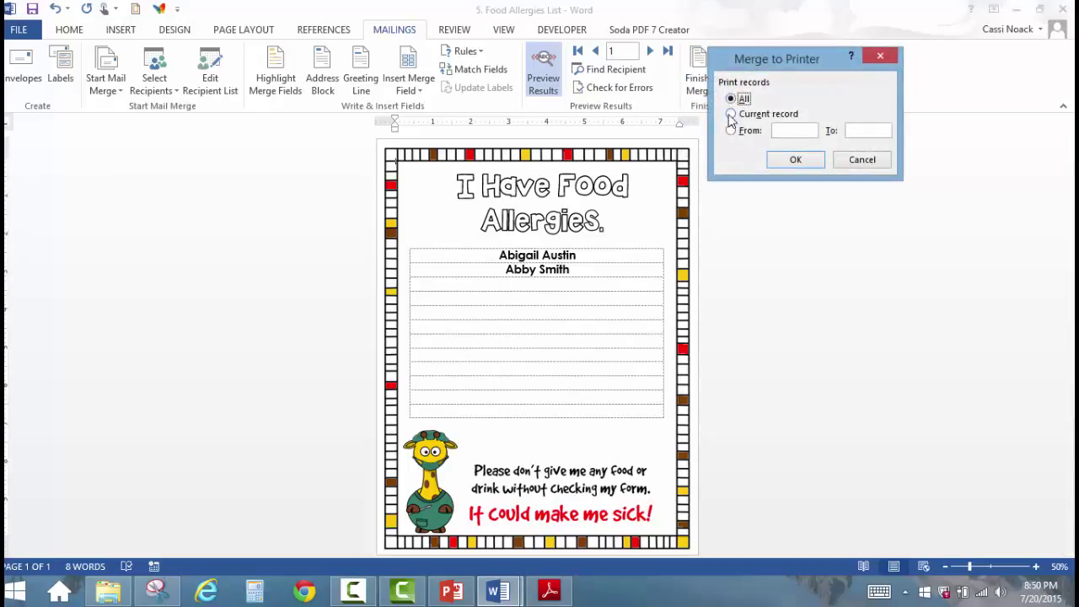
click(731, 113)
click(779, 165)
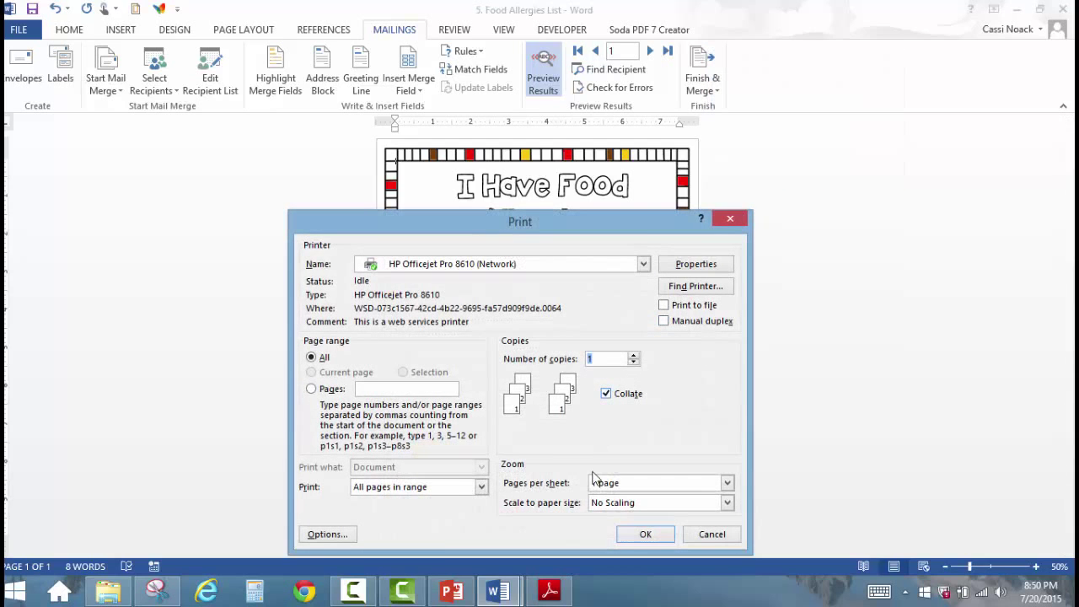
click(636, 534)
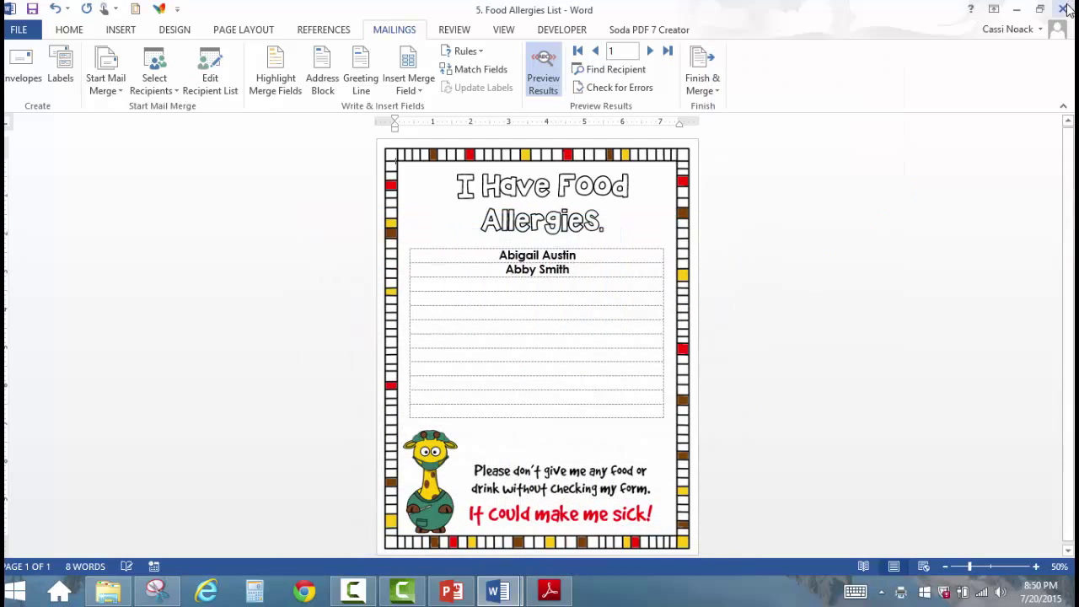
click(534, 314)
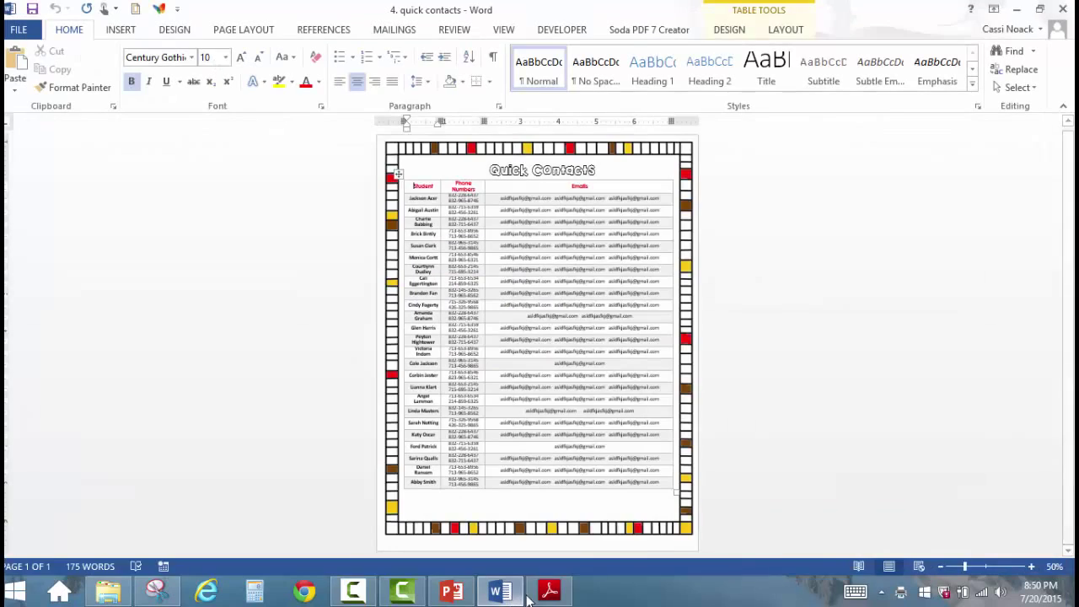
Return to the guide's Table of Contents and go to the 1. Lesson Planner- 1 page instructions
click(546, 590)
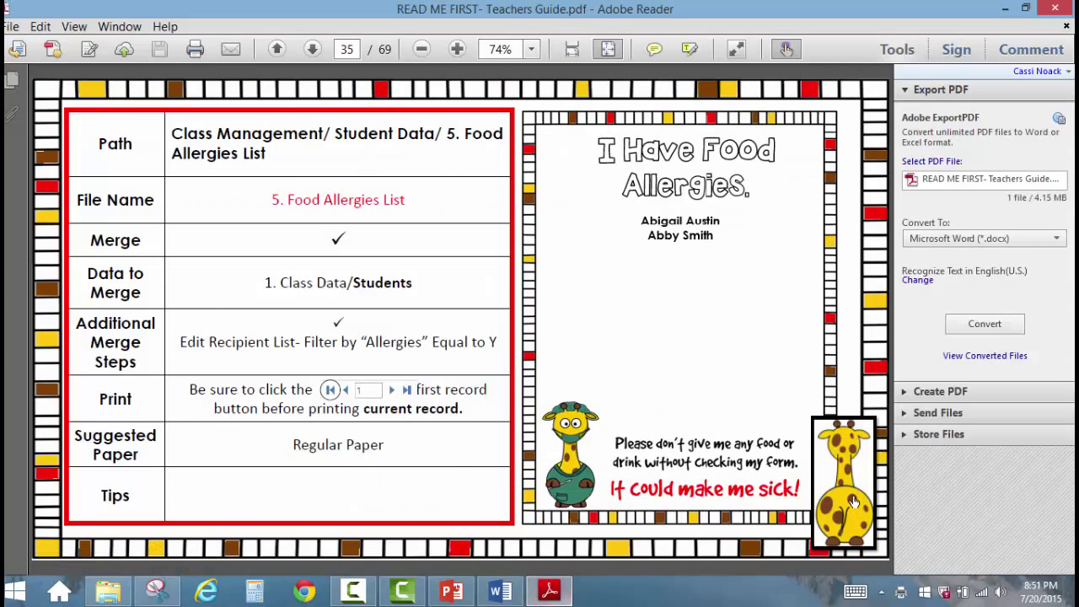
click(847, 504)
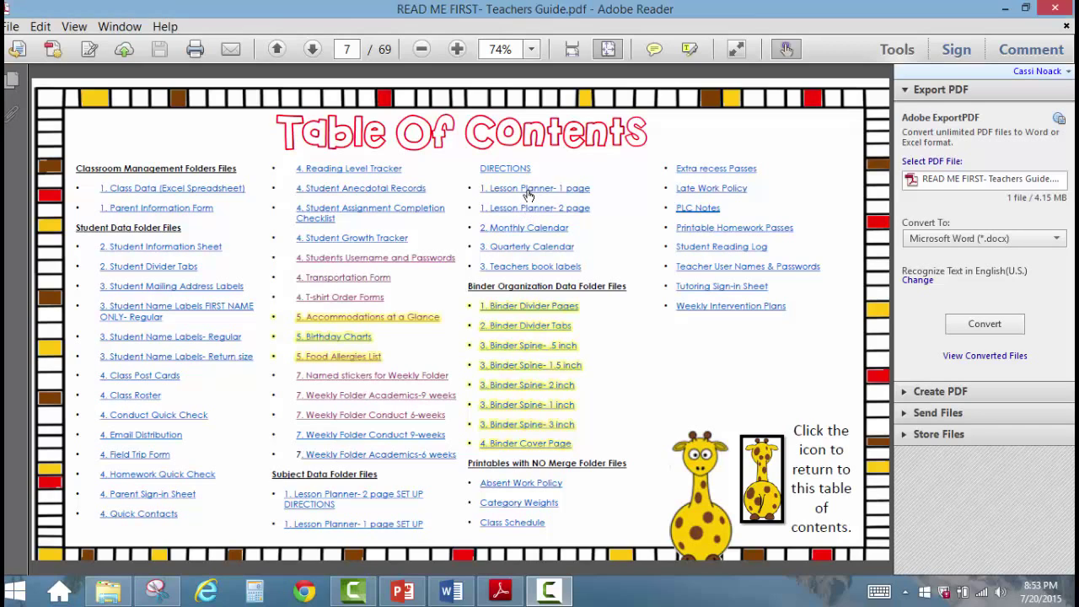
click(528, 192)
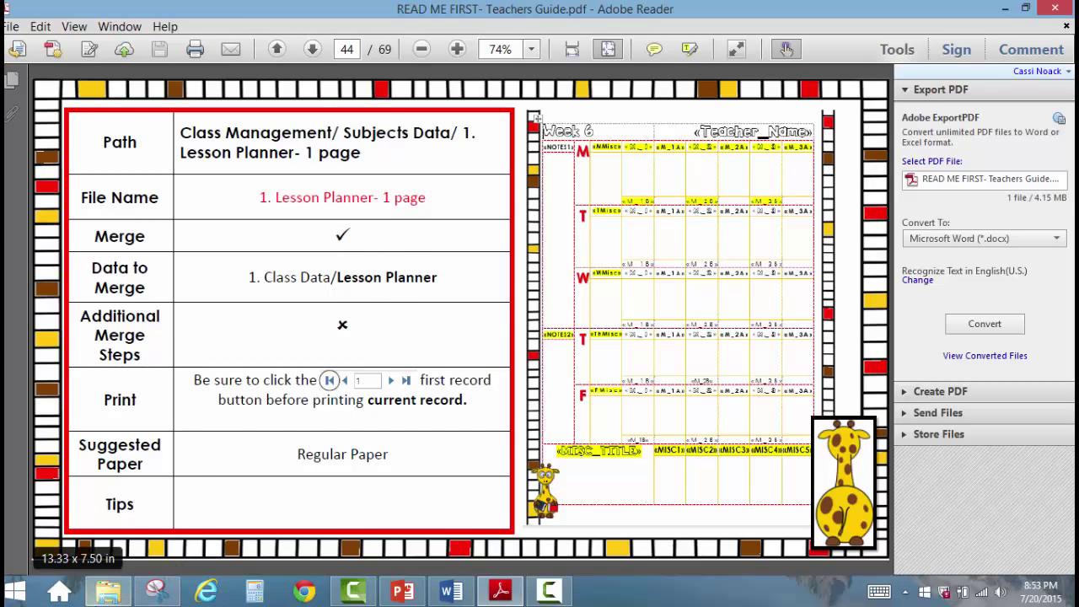
Open 1. Lesson Planner- 1 page from the class managment > Subjects Data folder
click(118, 600)
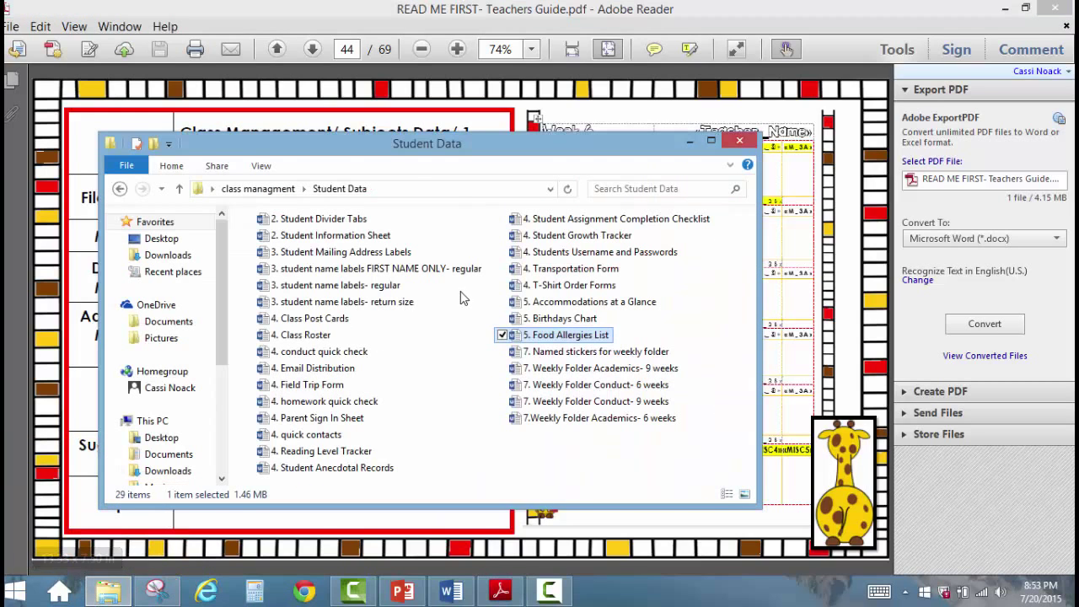
click(270, 191)
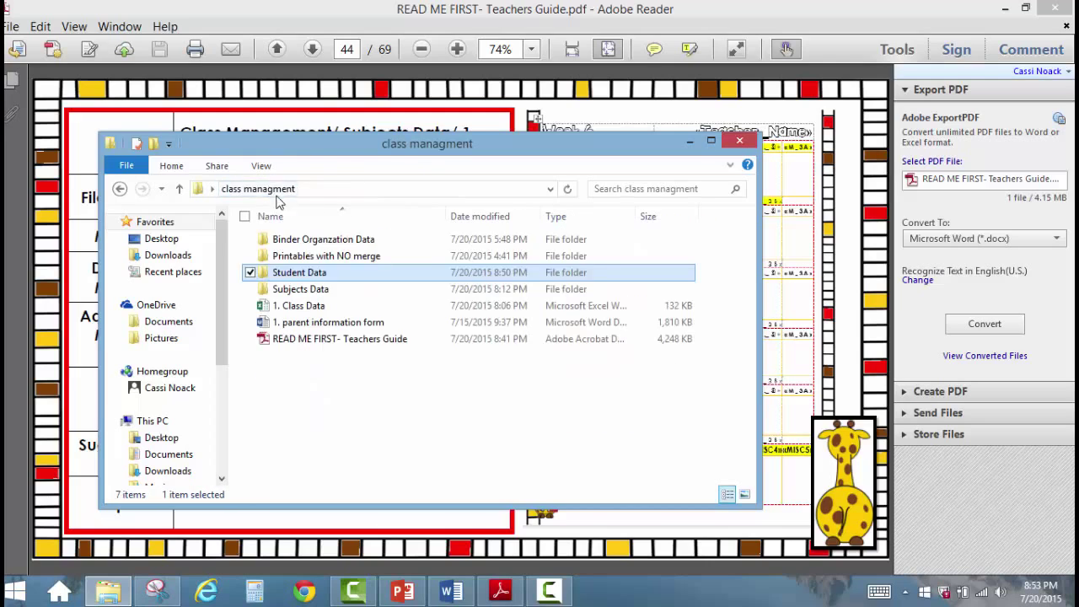
click(307, 289)
click(306, 288)
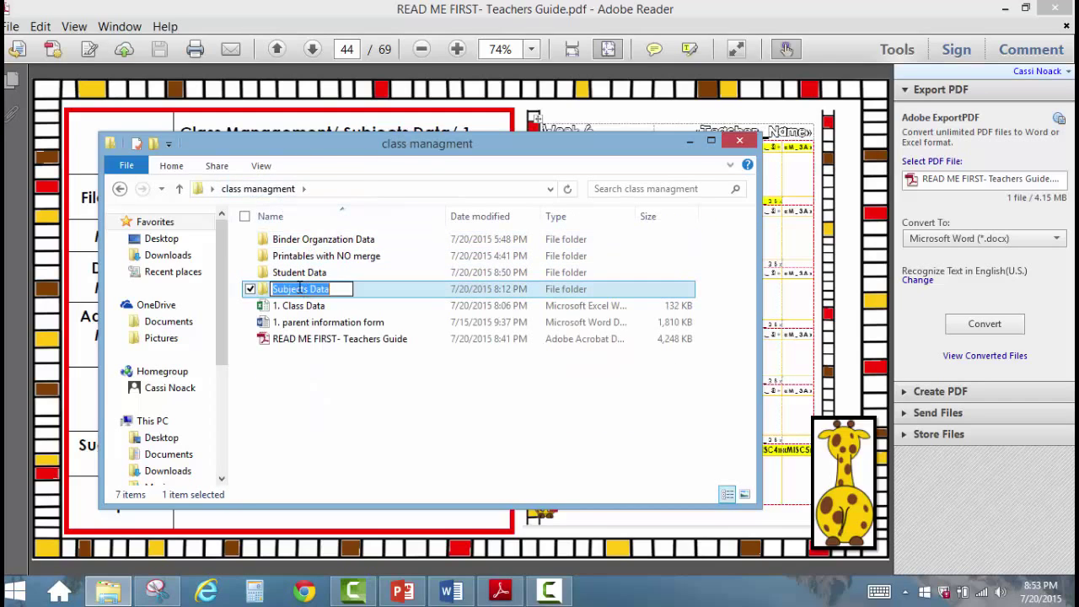
double_click(306, 288)
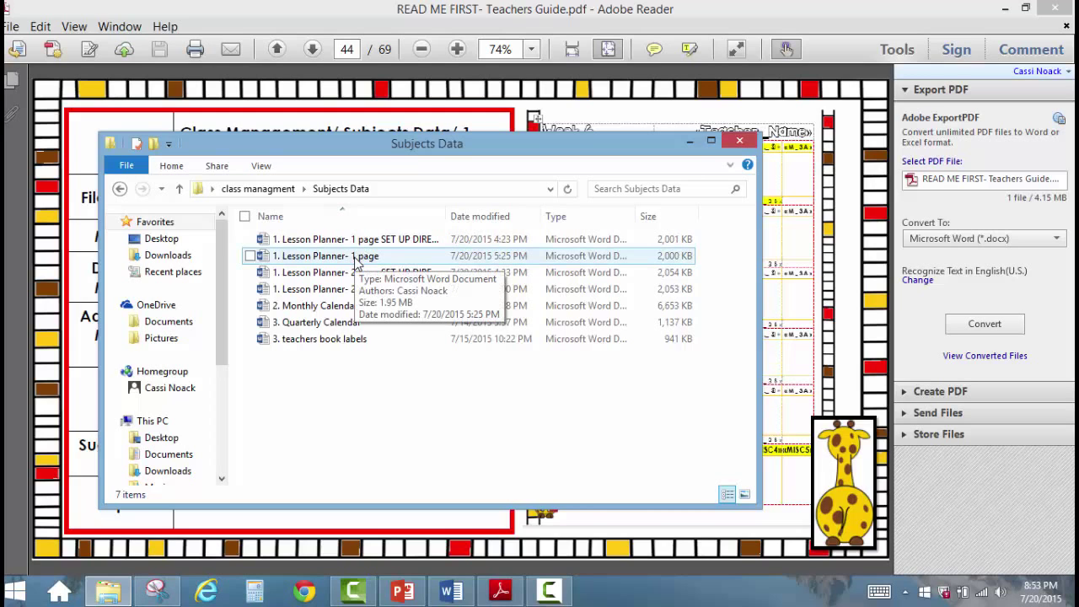
double_click(356, 257)
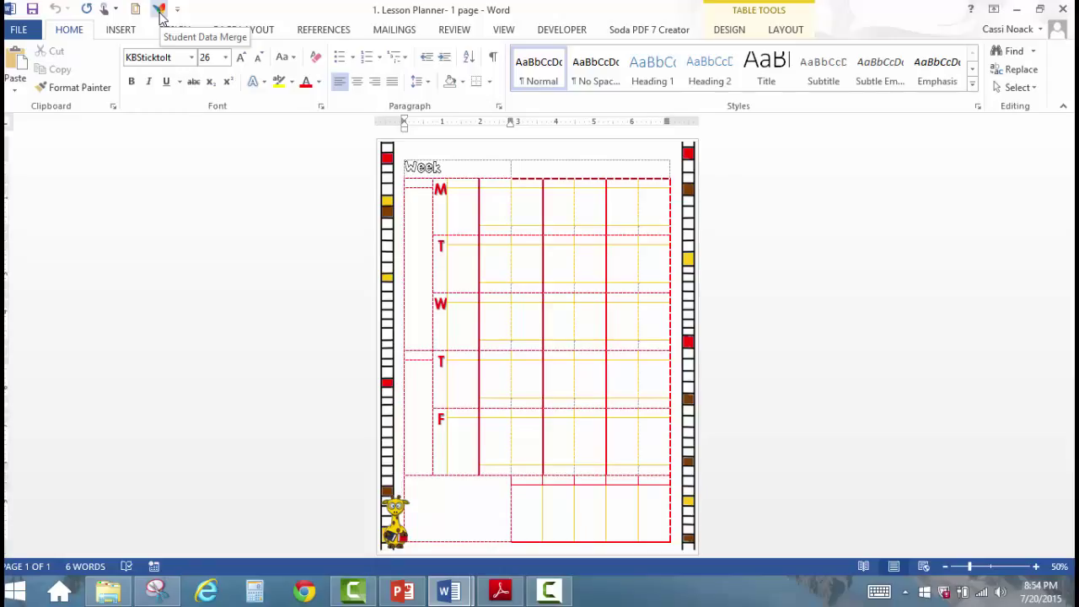
Start recording a new macro and assign it to a button
click(562, 30)
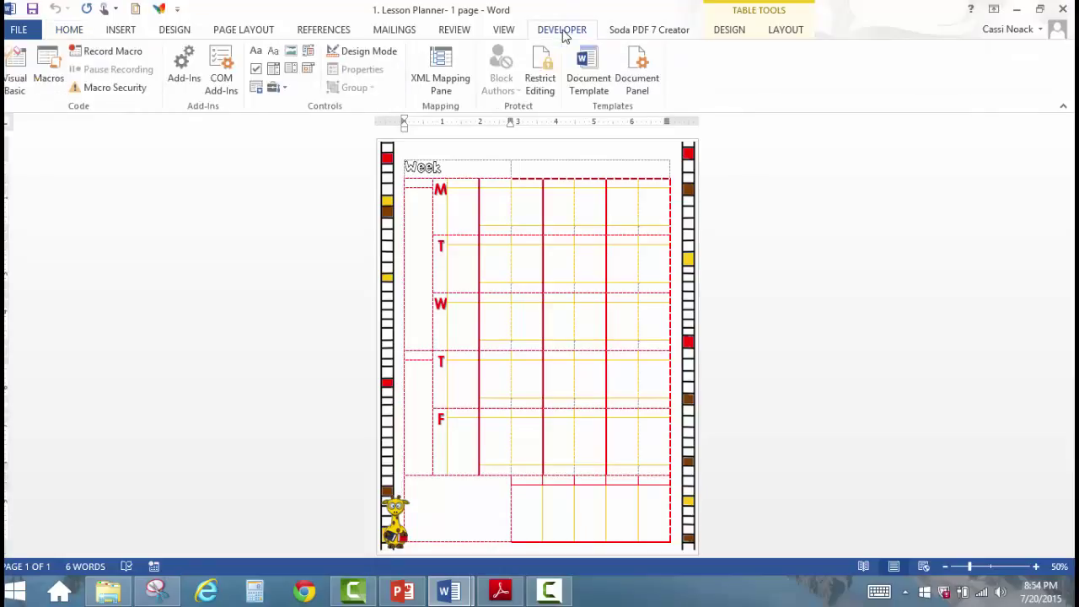
click(116, 55)
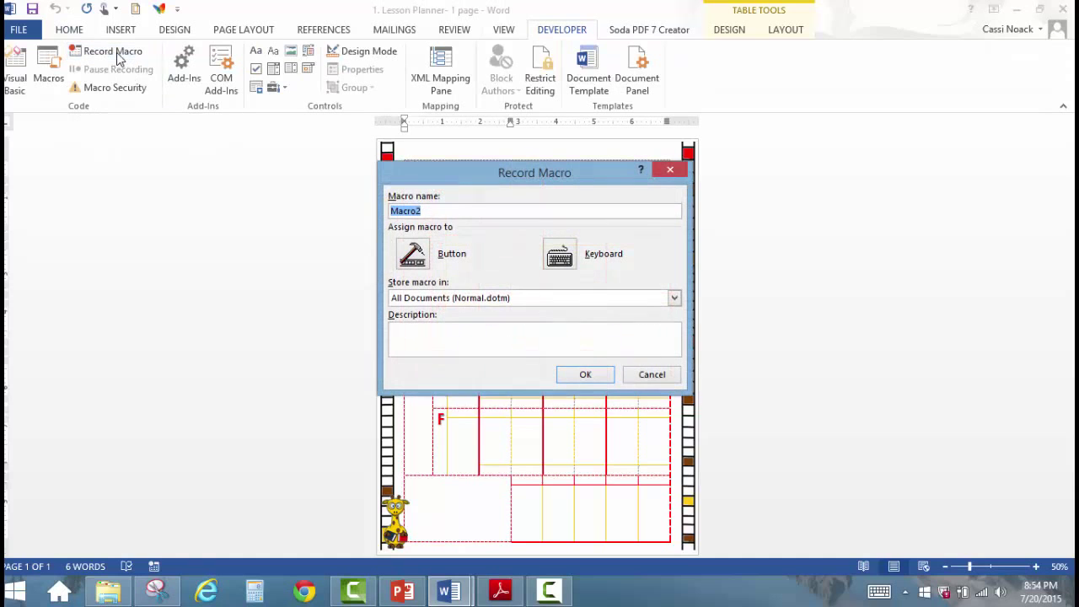
click(413, 256)
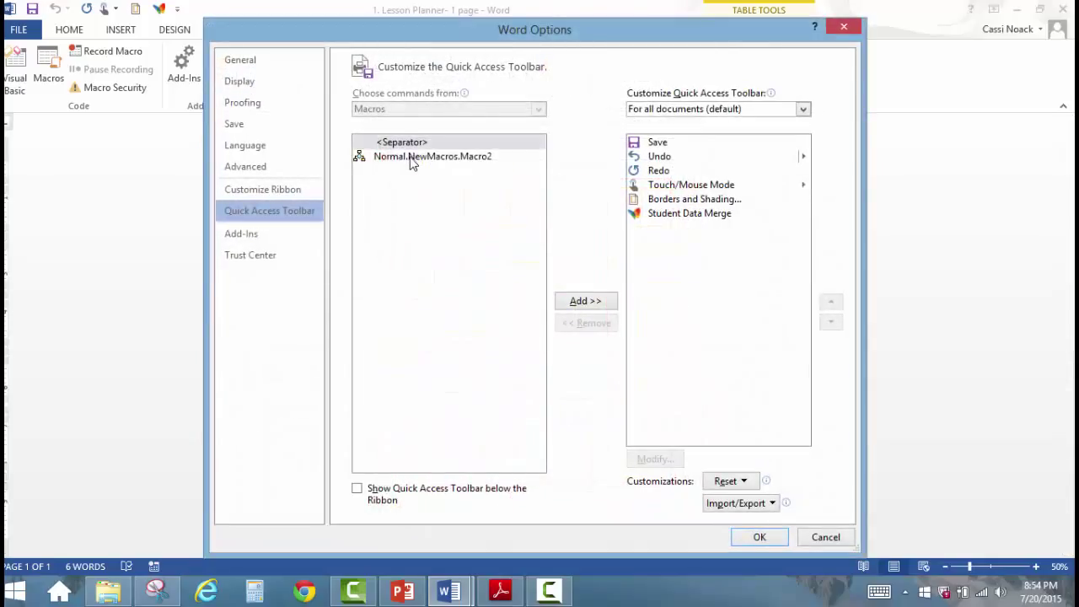
Add Macro2 to the Quick Access Toolbar as 'Lesson Planner Merge' with an icon
click(412, 162)
click(583, 302)
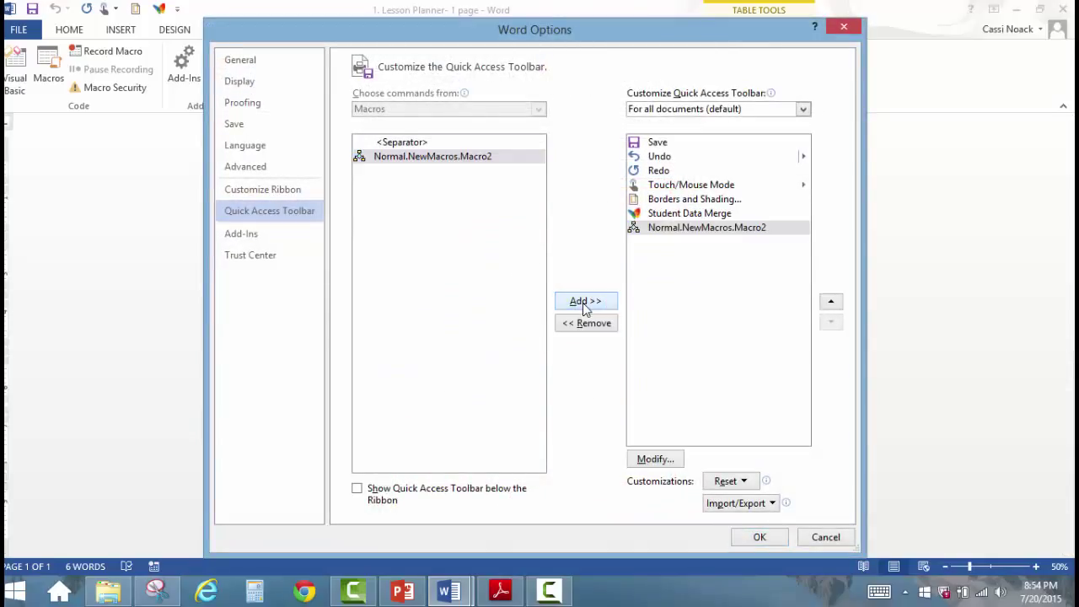
click(662, 460)
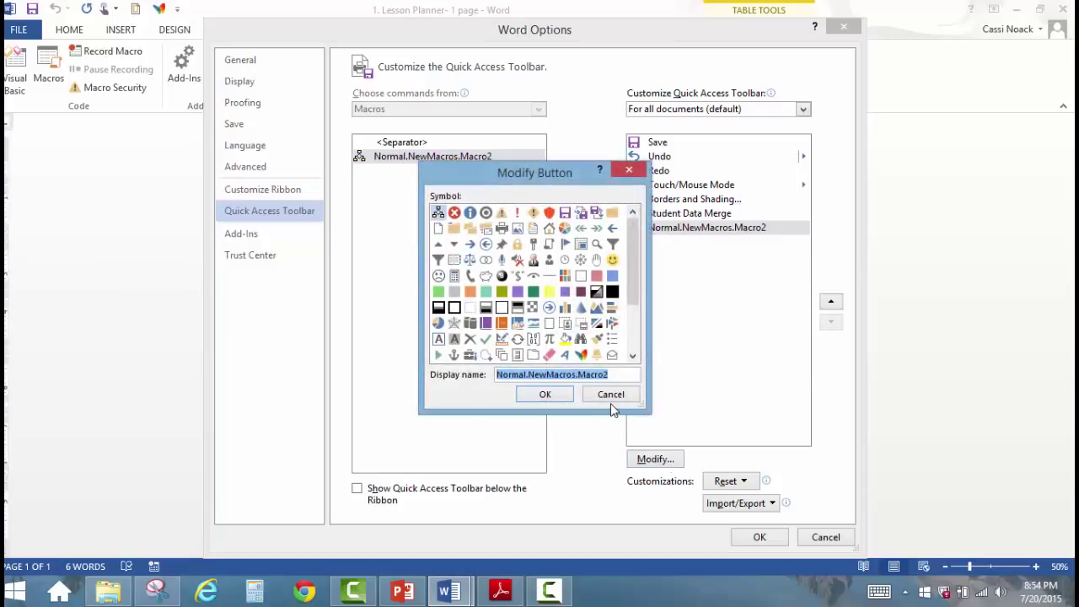
text(Lesson P)
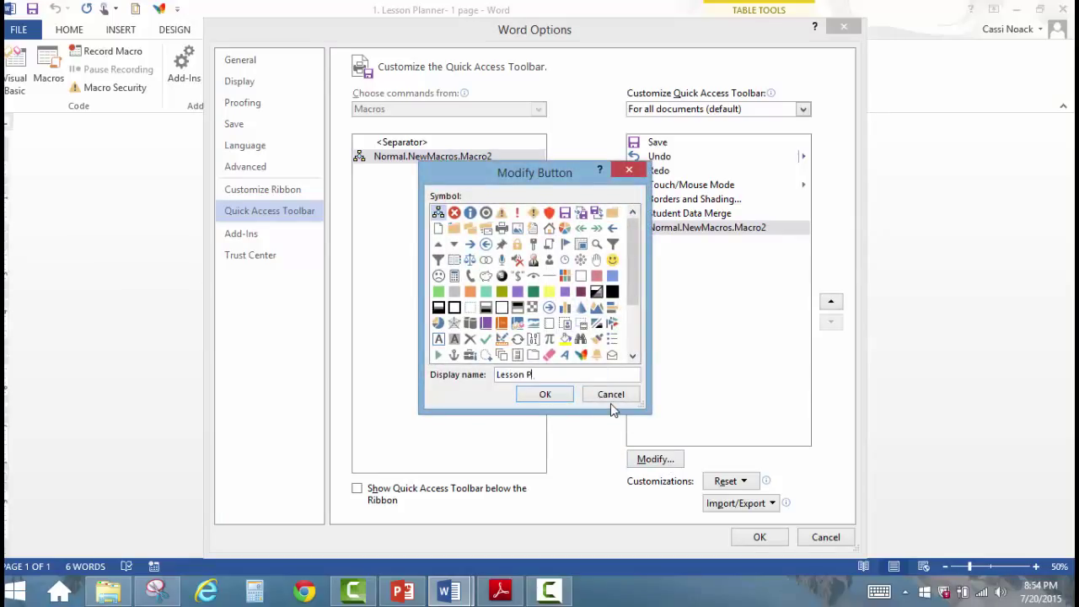
text(lanner Merge)
drag(639, 298, 643, 353)
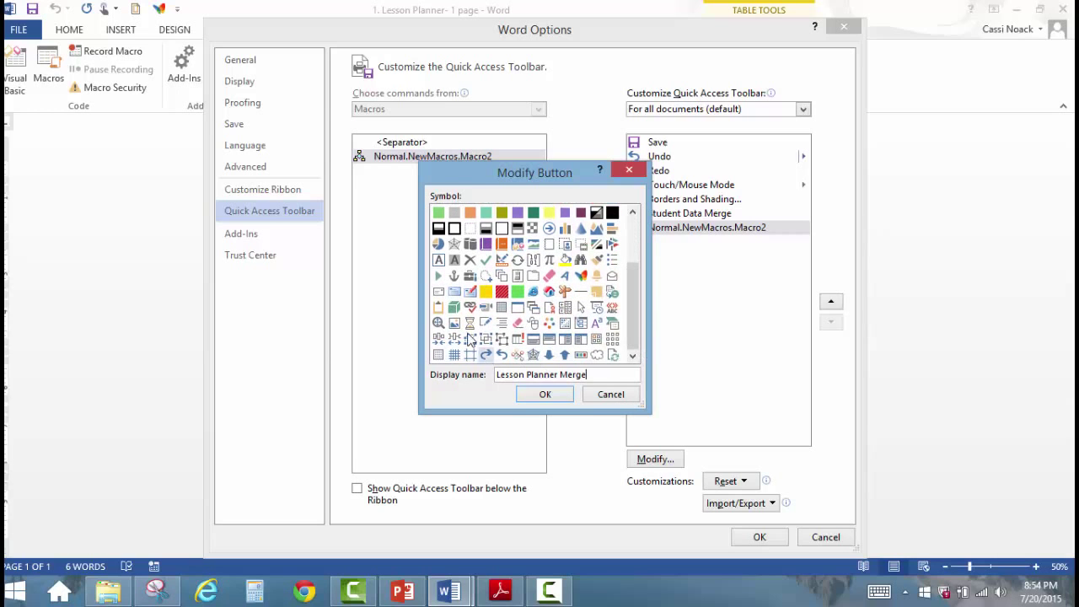
click(562, 397)
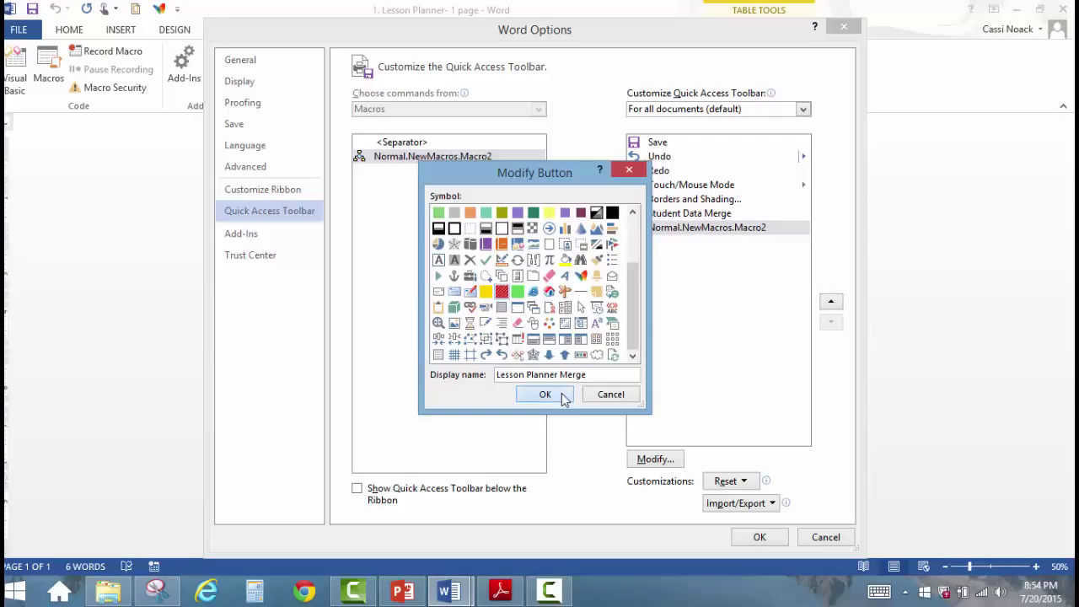
click(752, 533)
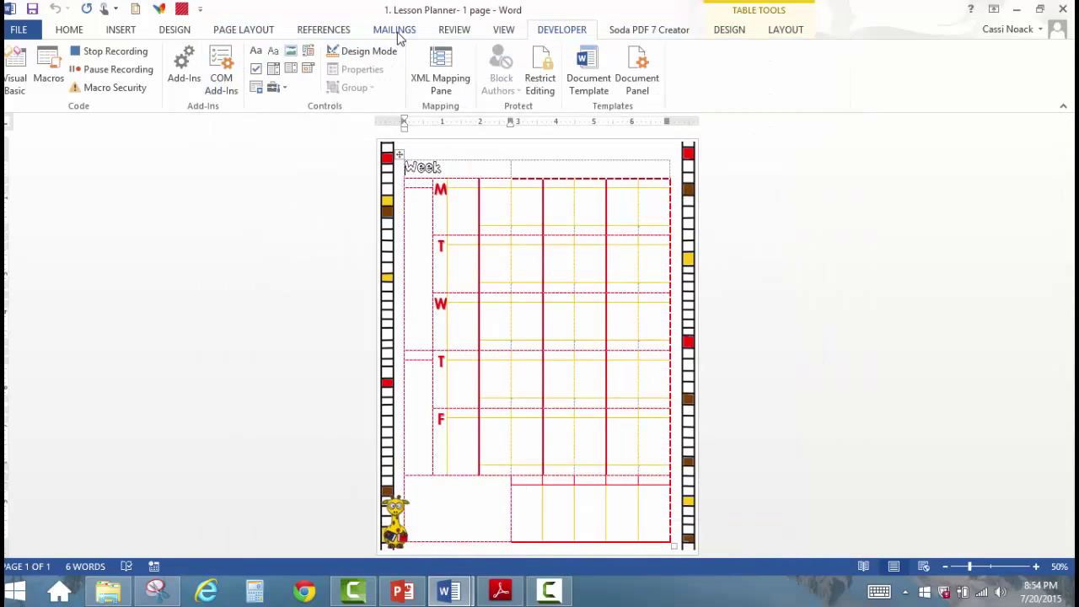
Choose the 1. Class Data workbook in Desktop/class managment as the existing recipient list
click(394, 30)
click(157, 85)
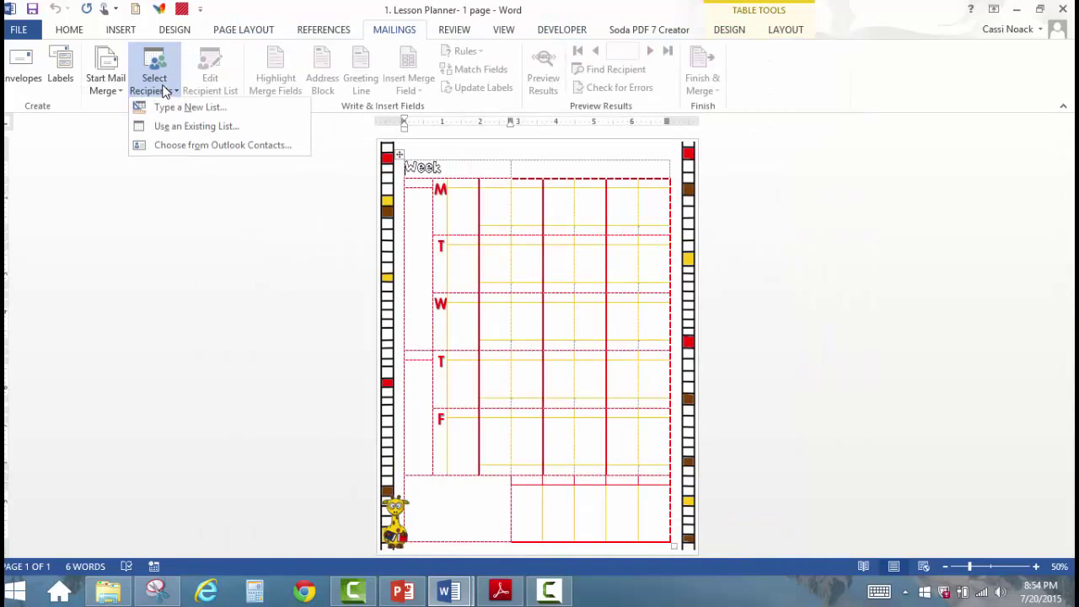
click(169, 127)
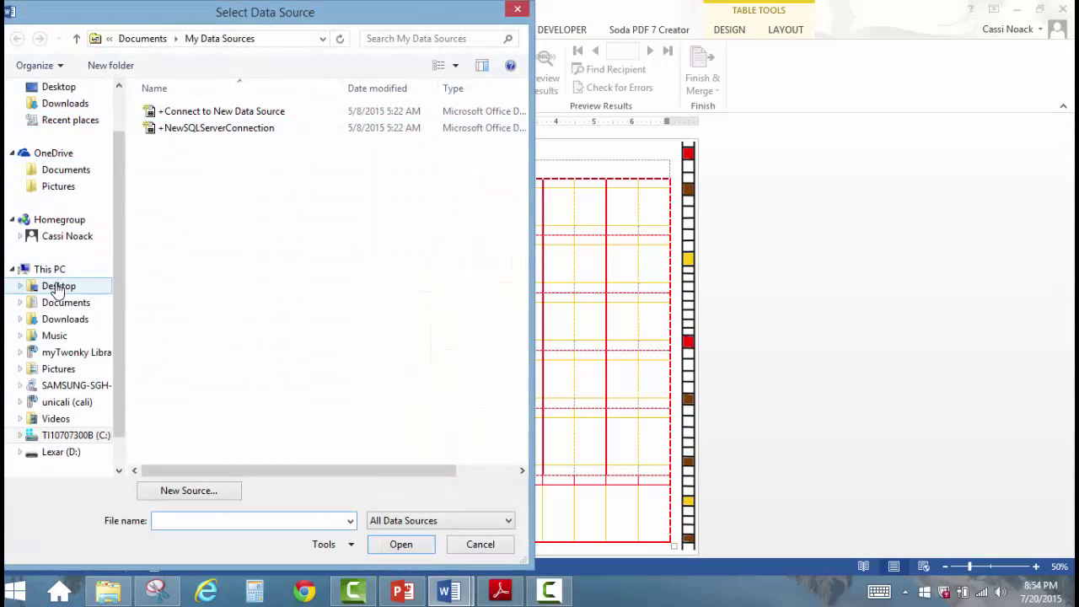
click(56, 288)
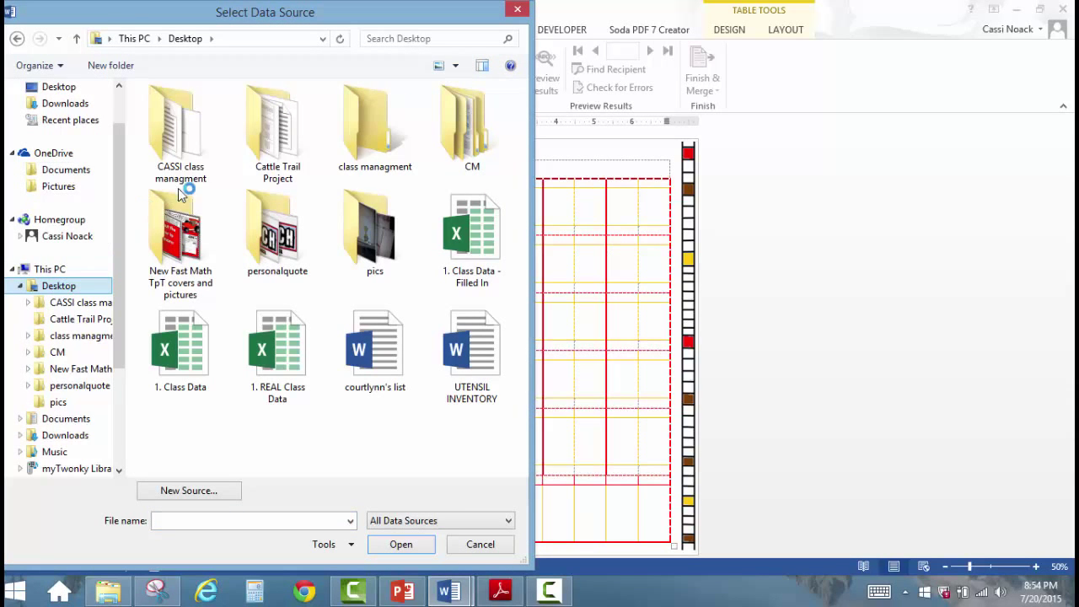
double_click(377, 128)
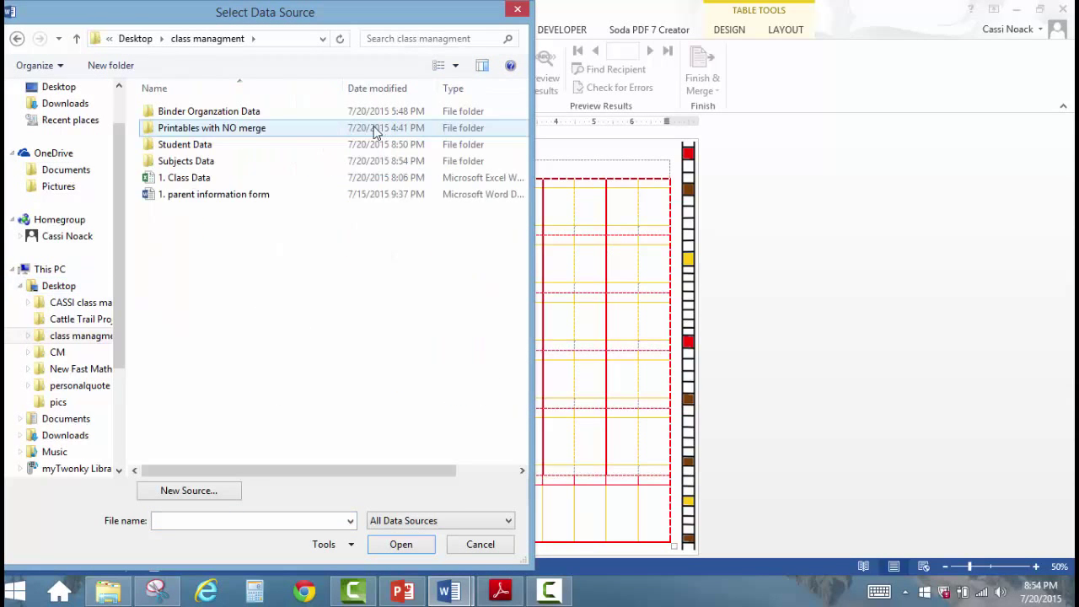
double_click(165, 179)
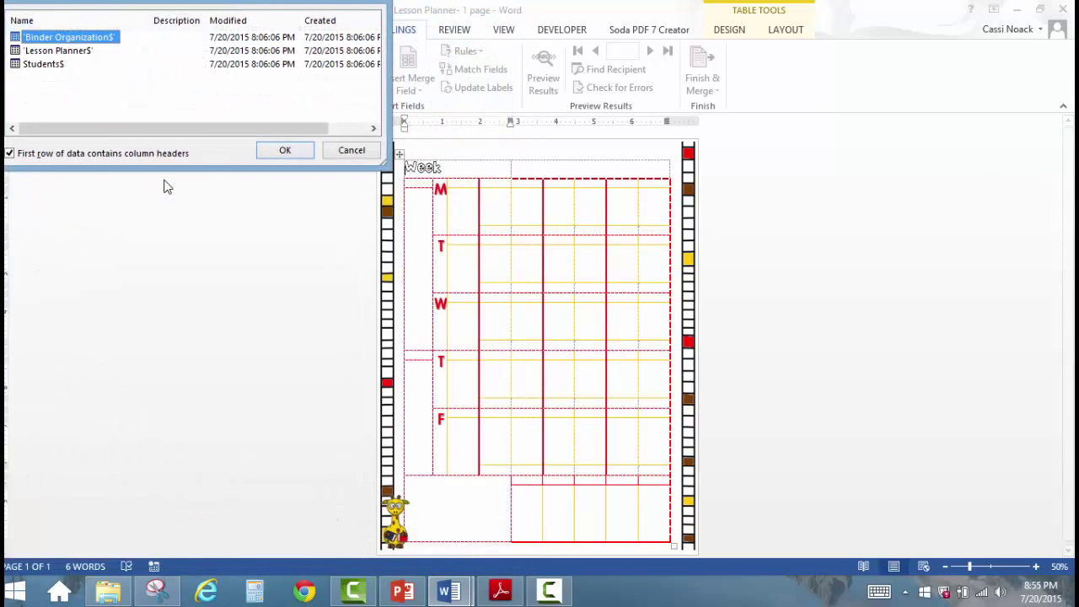
Use the Lesson Planner$ sheet, preview the merged results, and stop macro recording
click(49, 52)
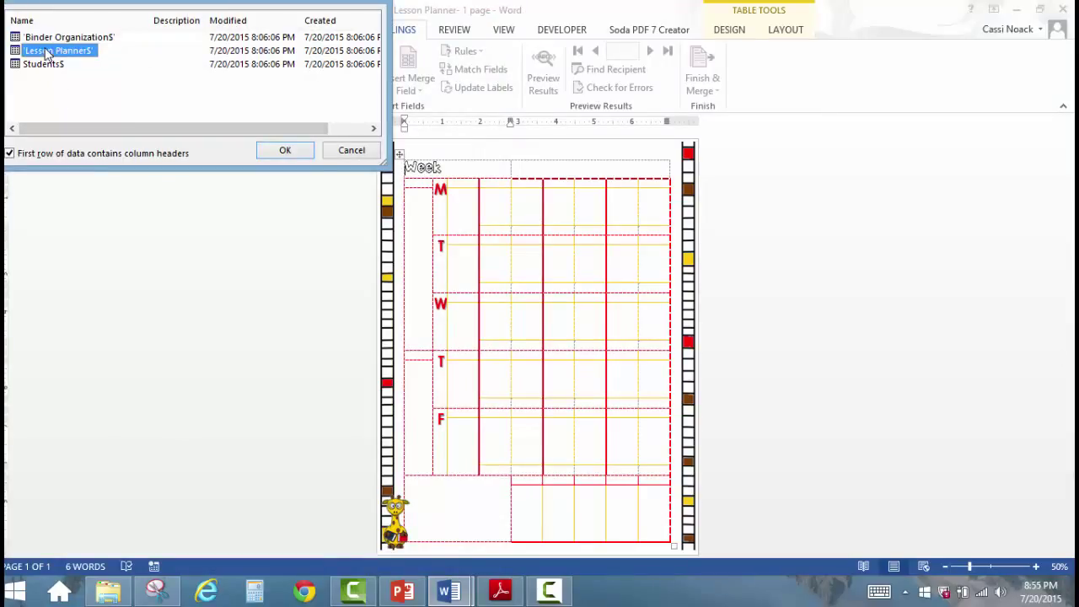
click(285, 151)
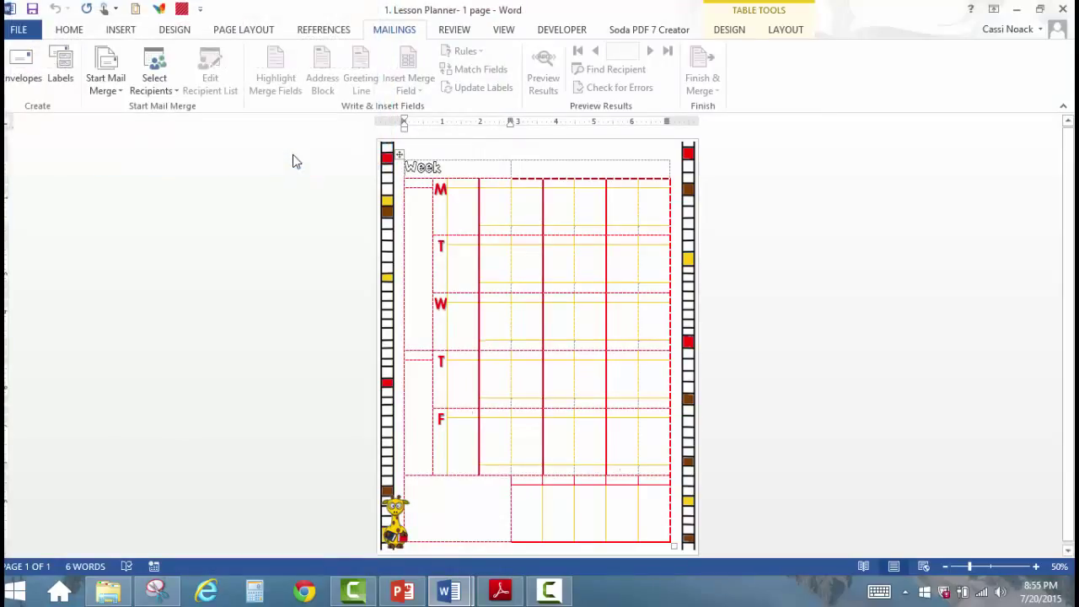
click(541, 82)
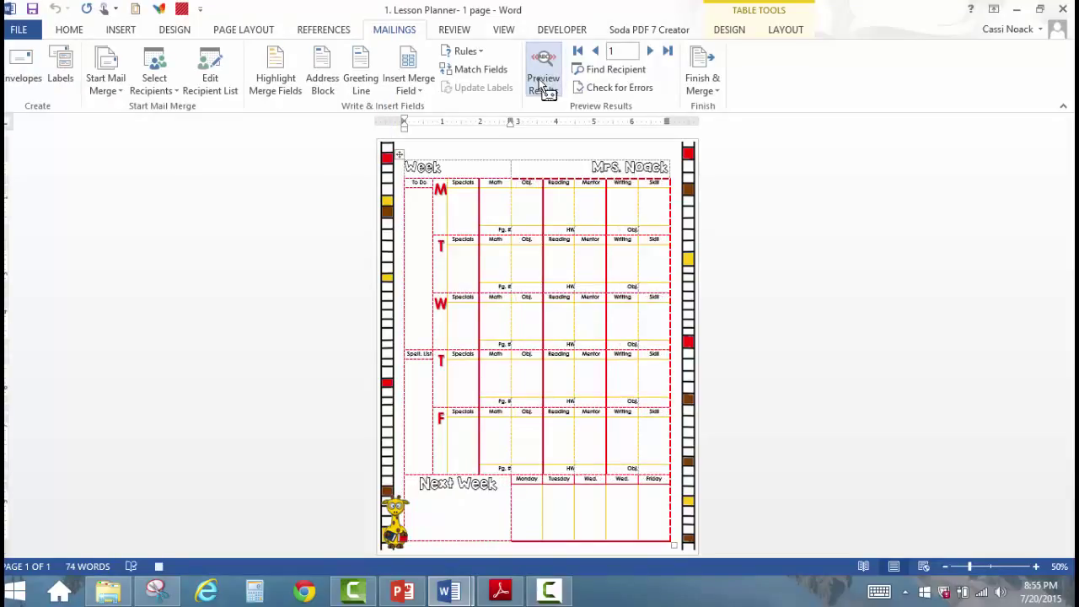
click(558, 31)
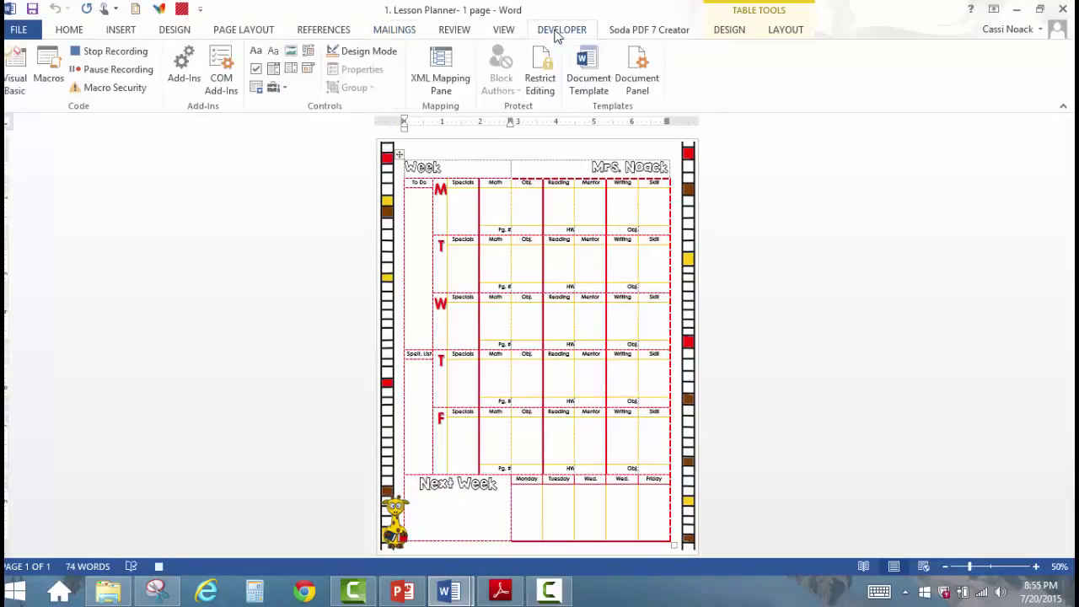
click(109, 58)
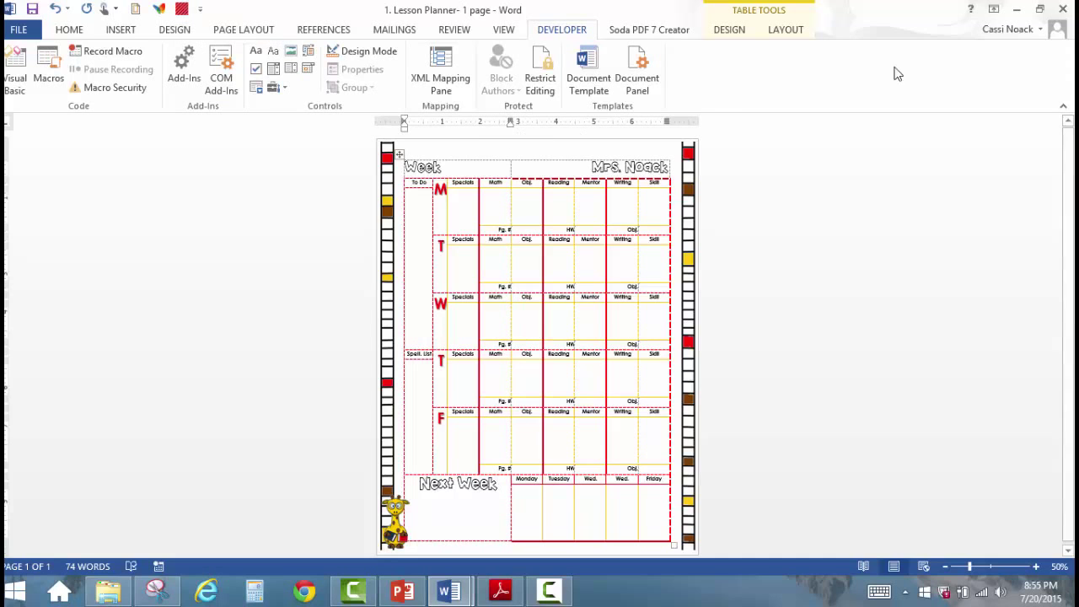
Close the planner unsaved, reopen it, run Lesson Planner Merge, and return to the guide PDF
click(1064, 10)
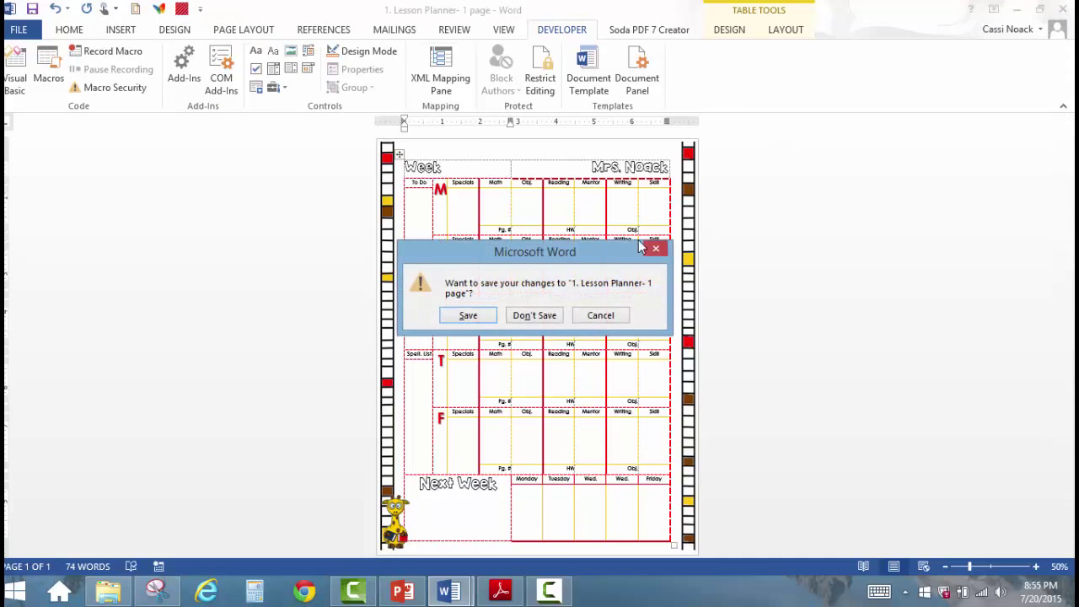
click(534, 317)
click(108, 592)
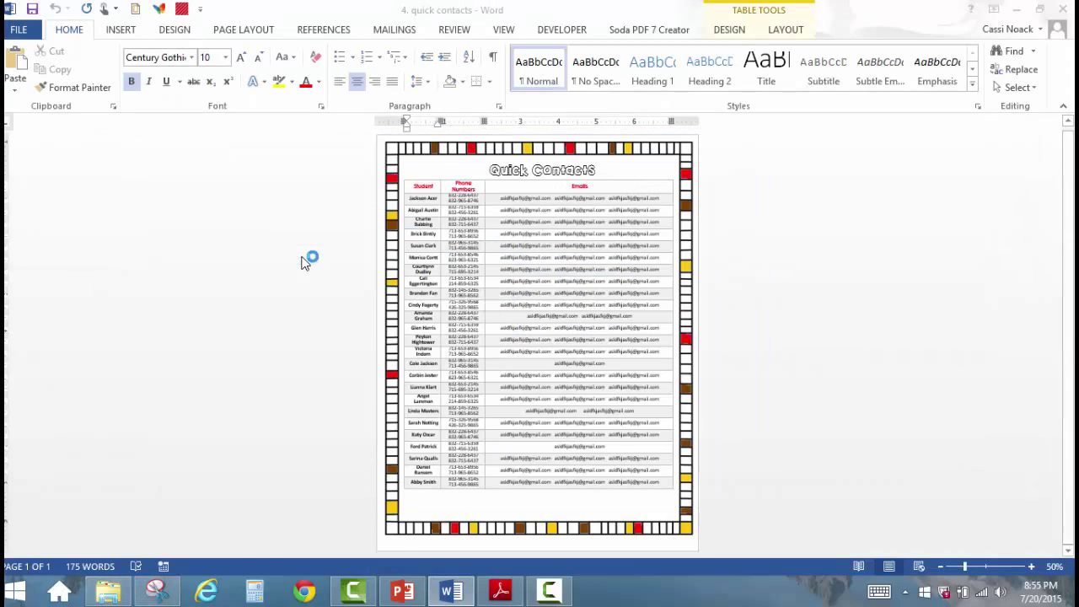
click(182, 10)
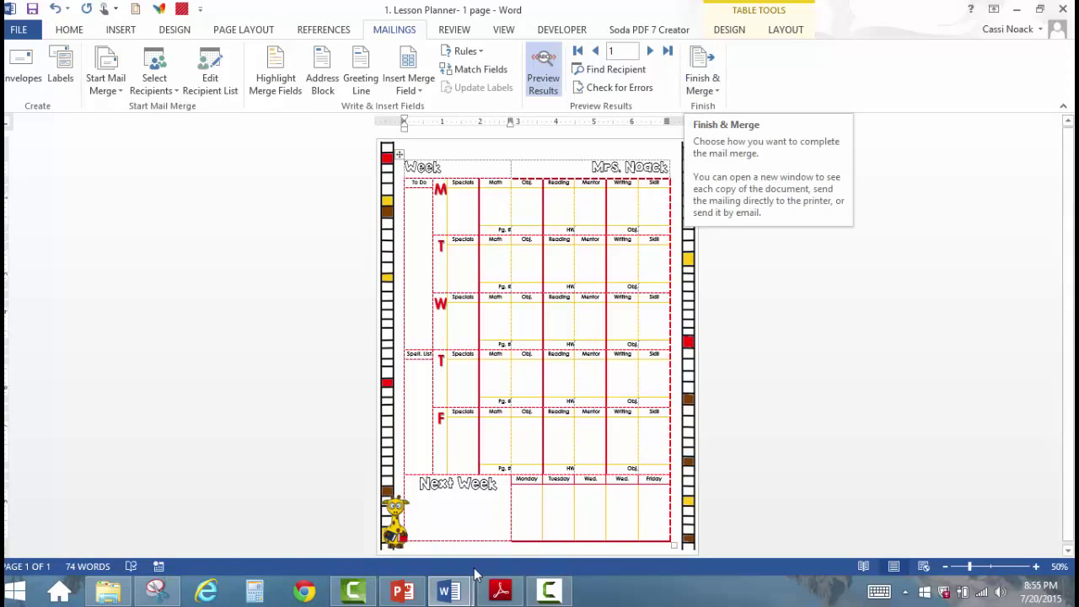
click(504, 594)
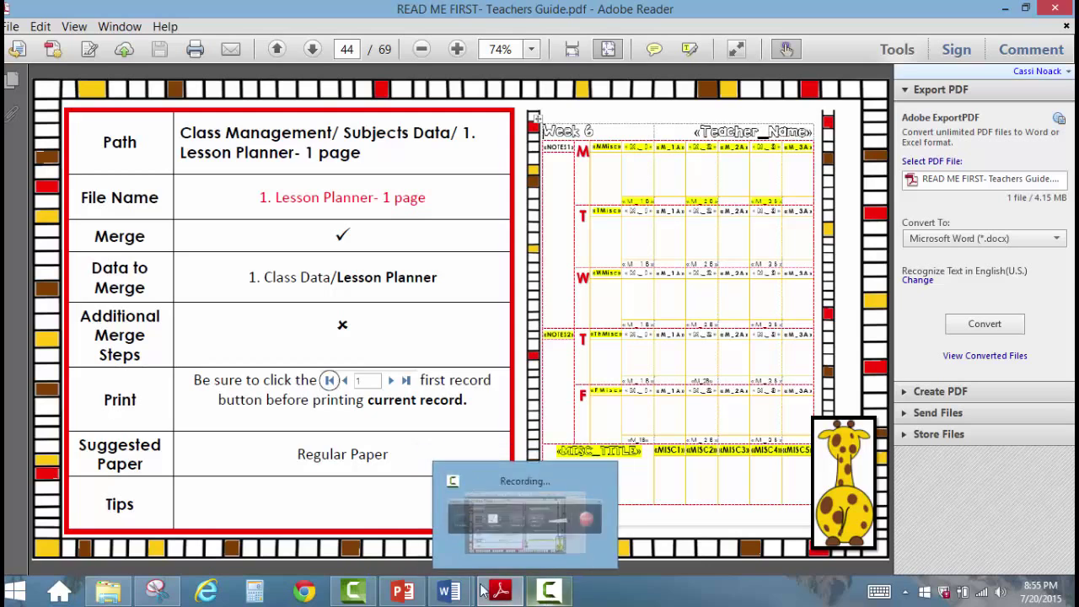
Set up printing of the current merged record with 3 copies, then cancel
mouse_move(448, 592)
click(523, 506)
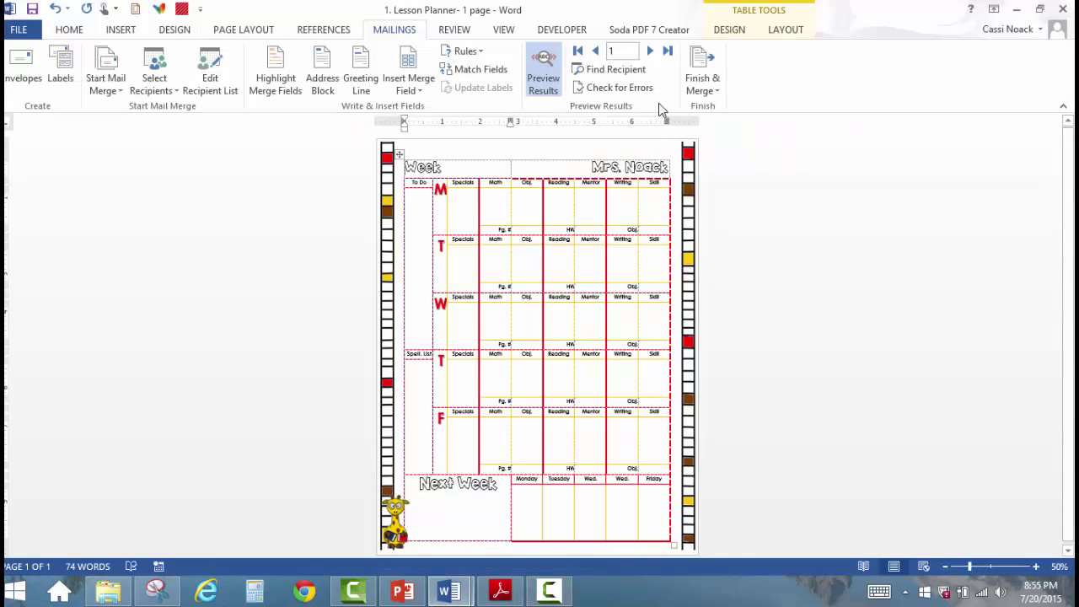
click(701, 82)
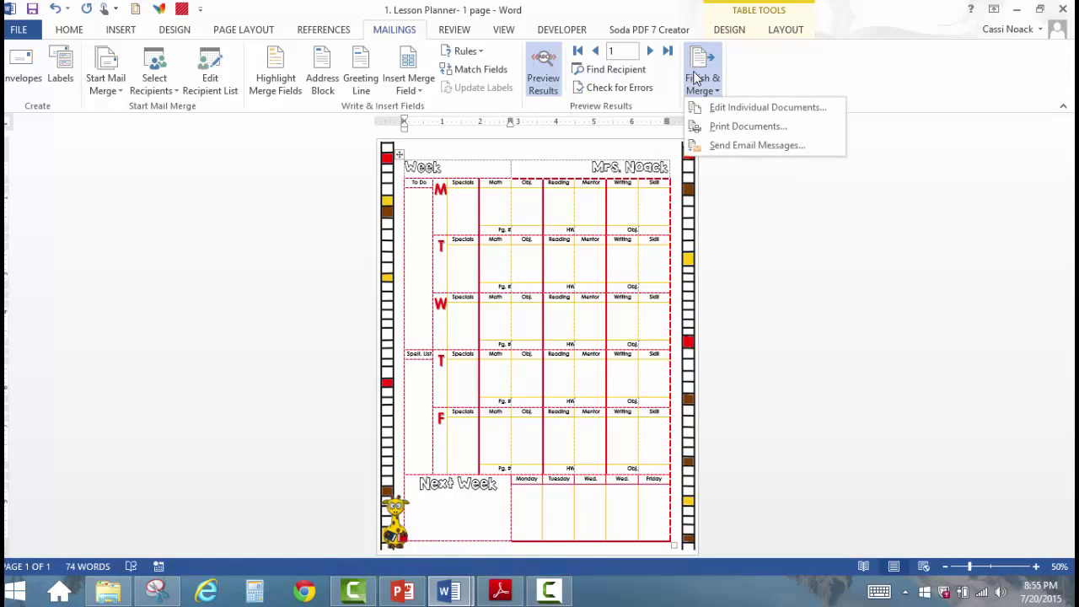
click(718, 126)
click(731, 113)
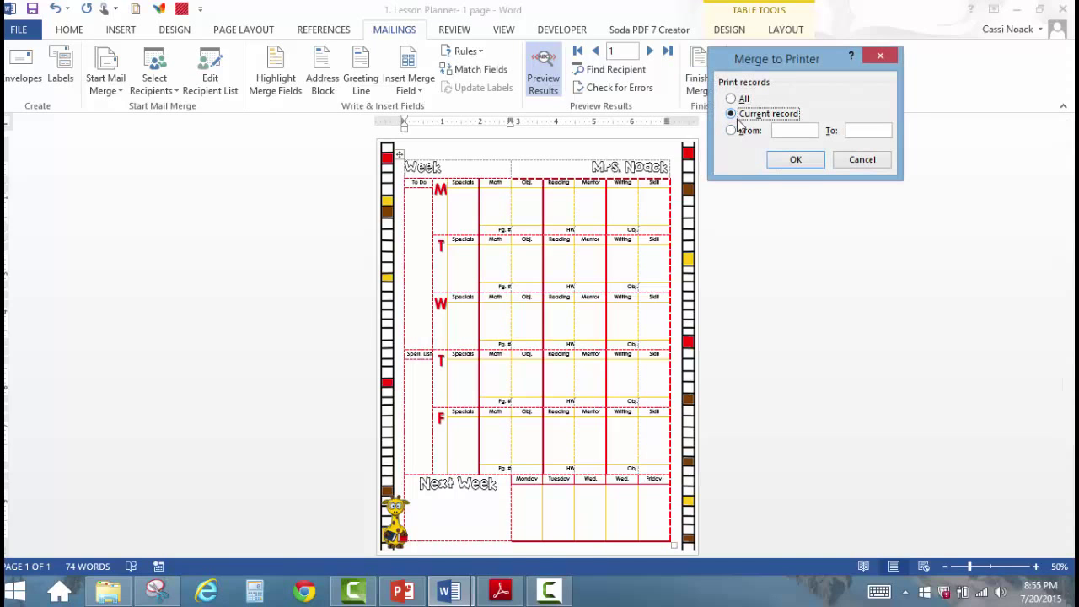
click(776, 164)
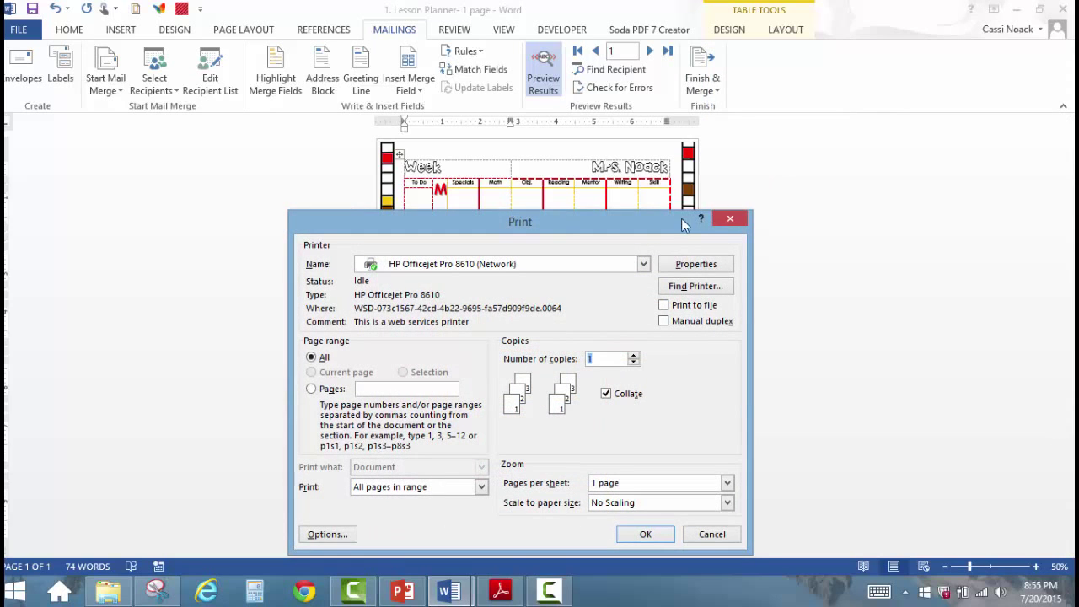
drag(673, 221, 694, 170)
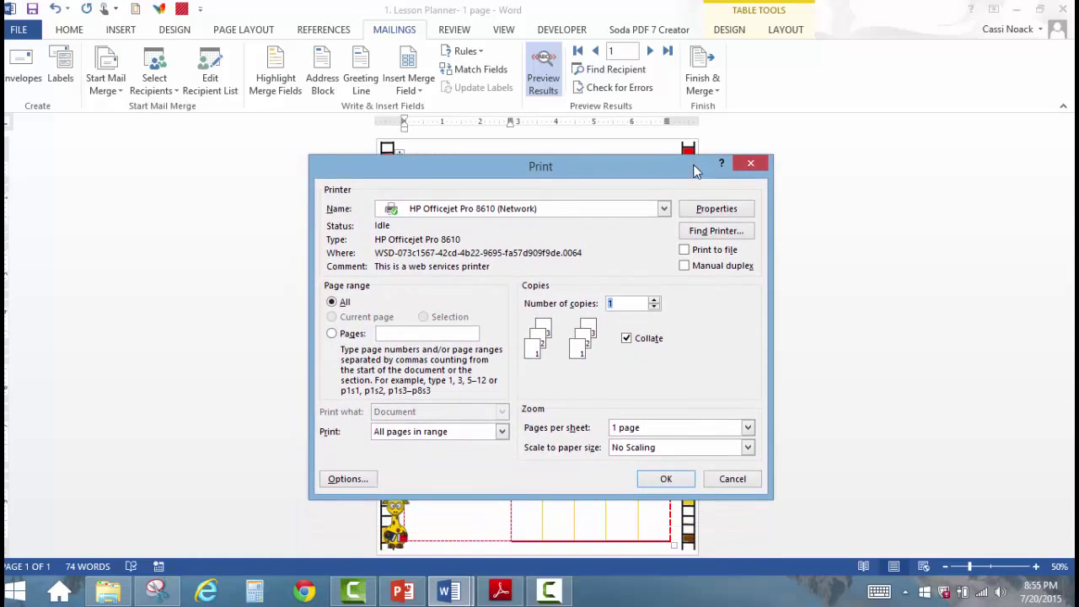
click(654, 300)
click(654, 300)
click(730, 479)
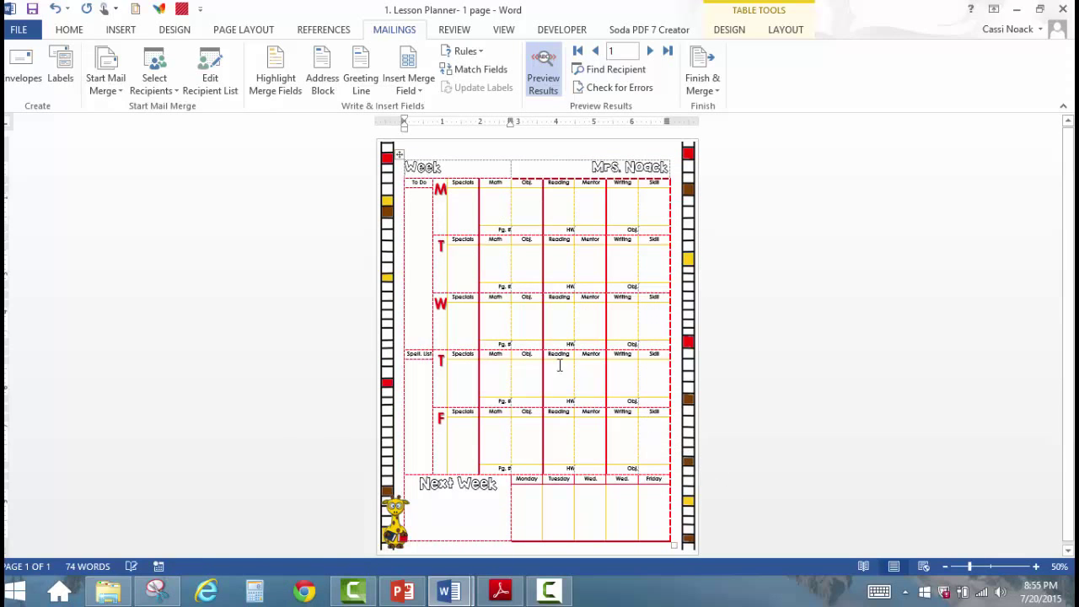
Type 'Lesso' in the Monday Math cell, then close the planner without saving
click(499, 198)
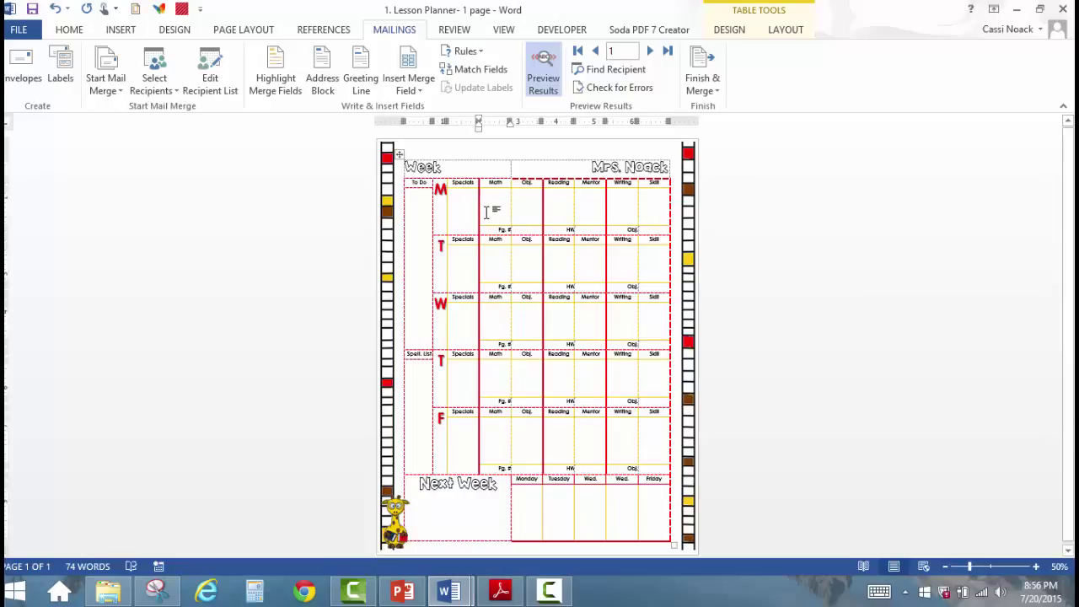
text(Lesso)
click(1063, 9)
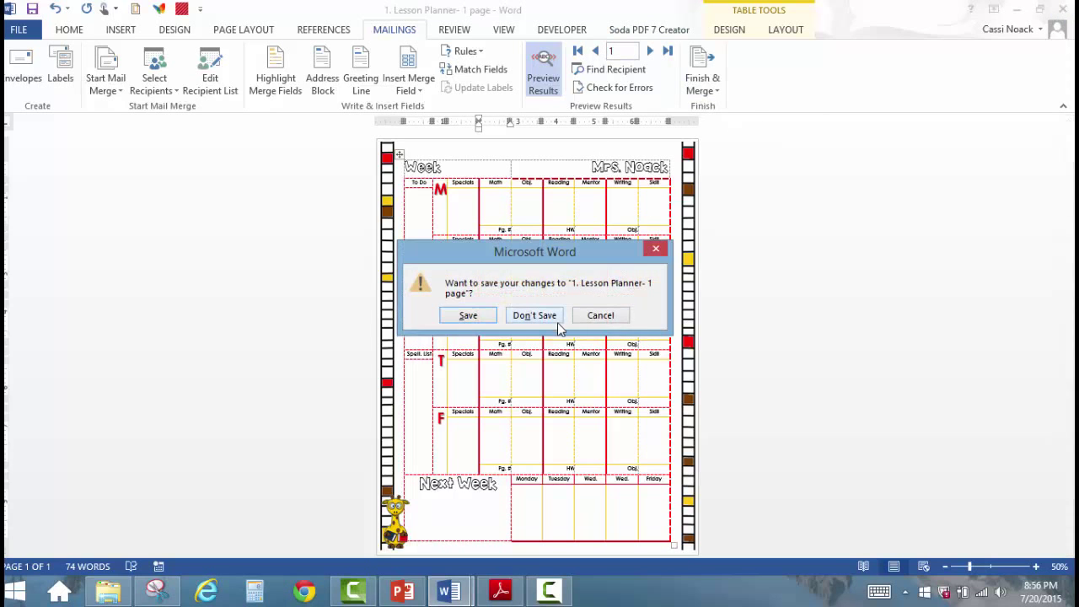
click(534, 315)
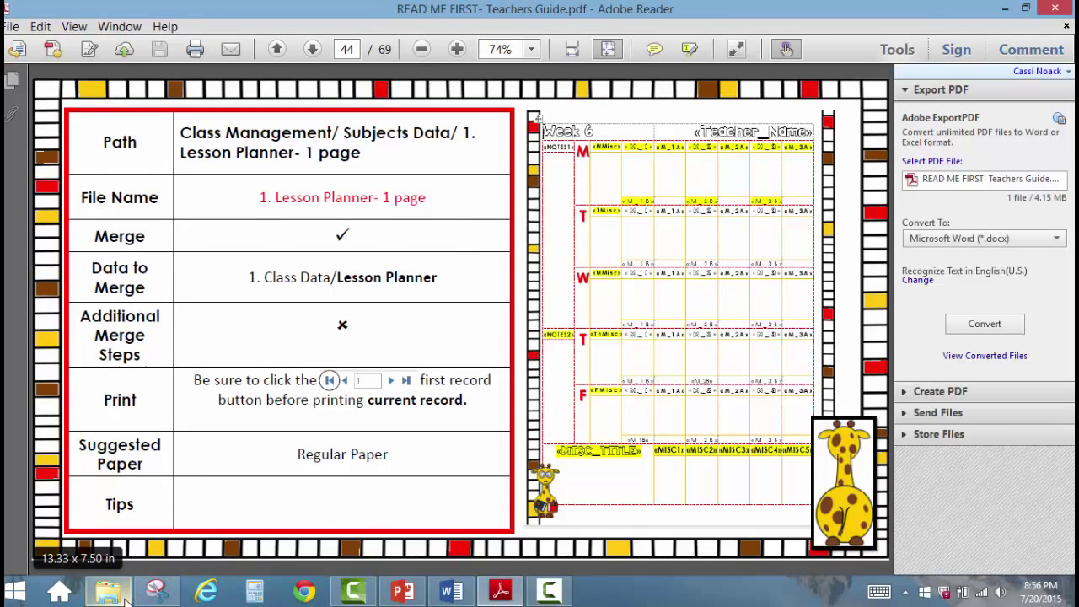
Open 1. Lesson Planner- 2 page, fill it via the quick-access merge button, and close unsaved
click(124, 599)
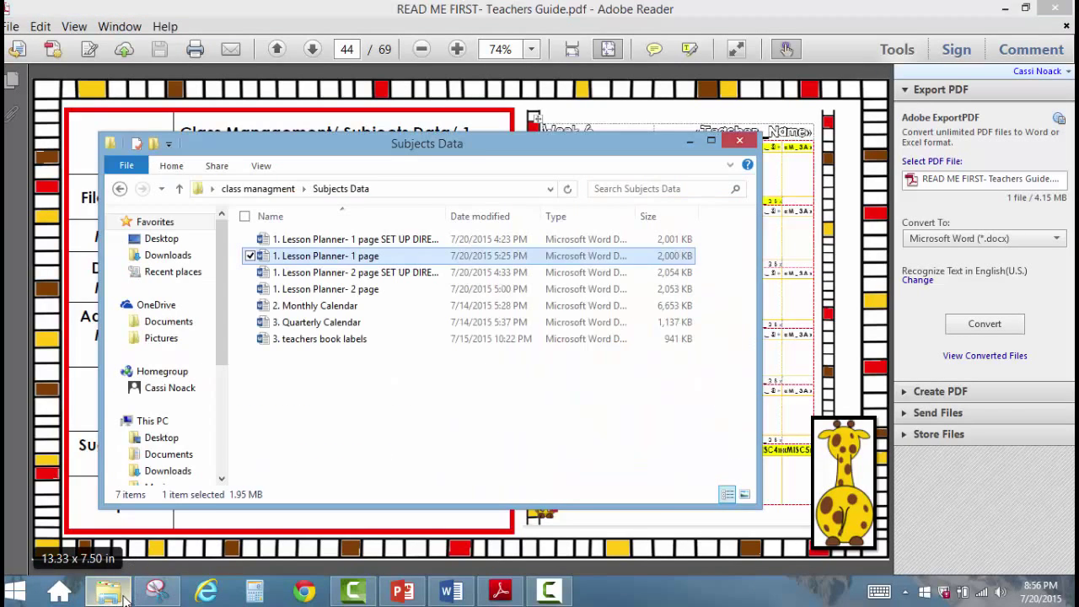
double_click(355, 289)
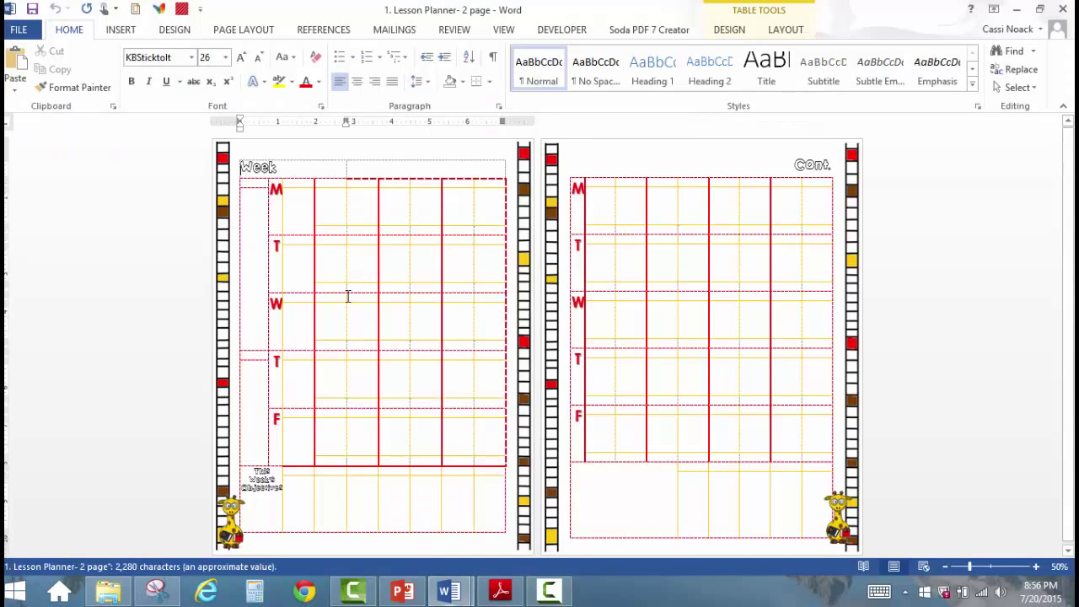
click(183, 11)
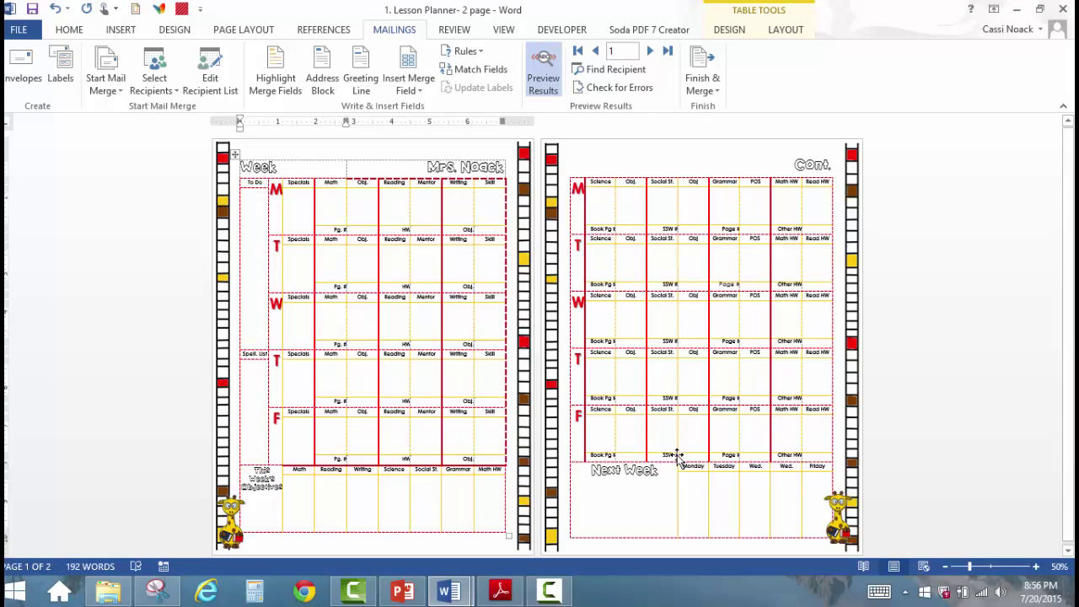
click(1063, 9)
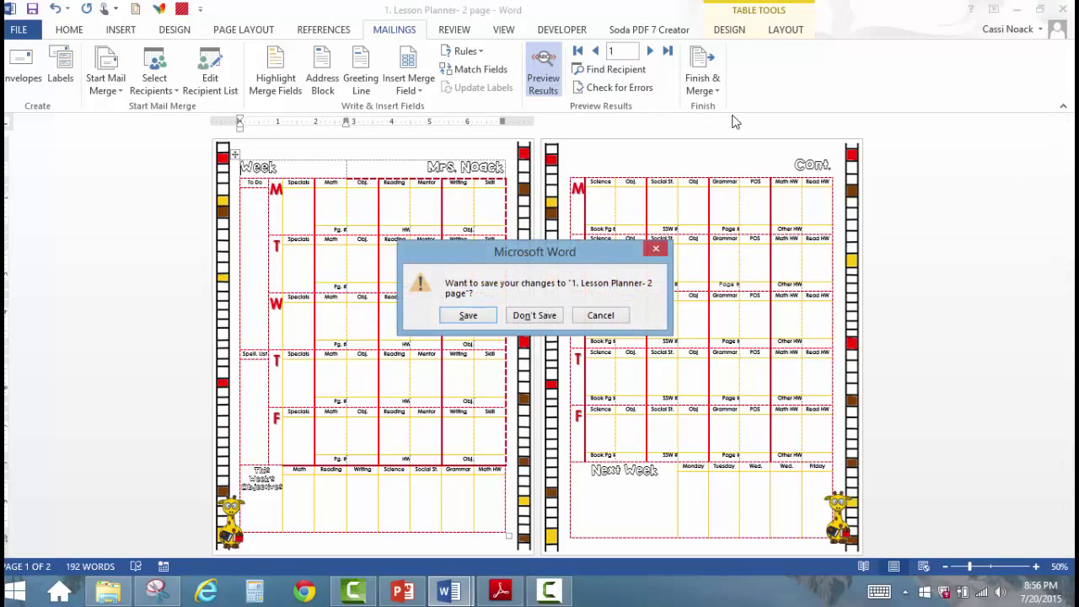
click(534, 315)
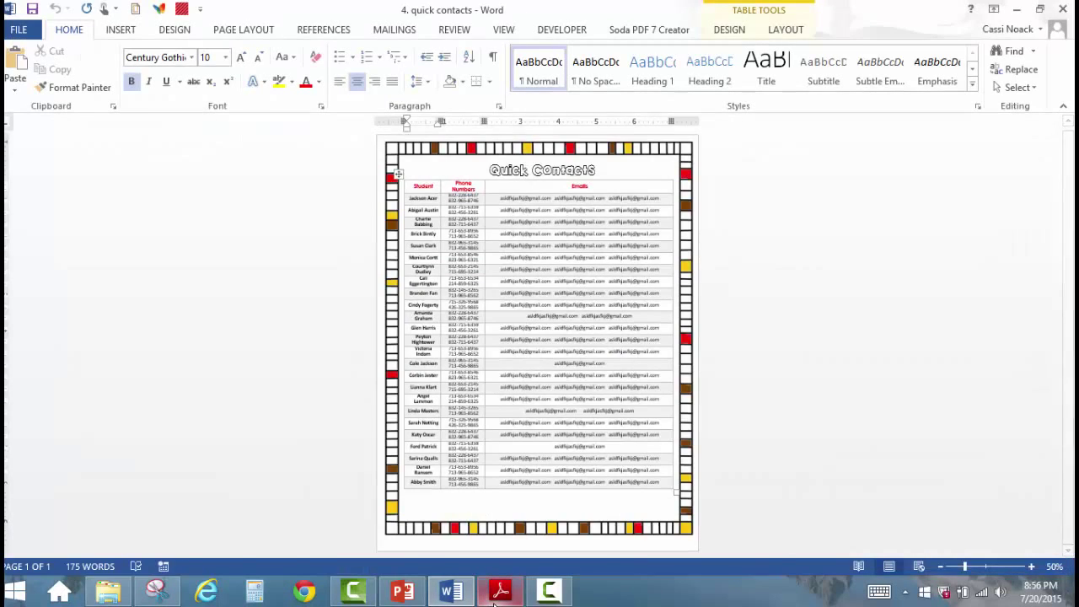
Page through guide pages 45–48 to the Teachers book label page, then return to page 7
click(497, 597)
click(312, 51)
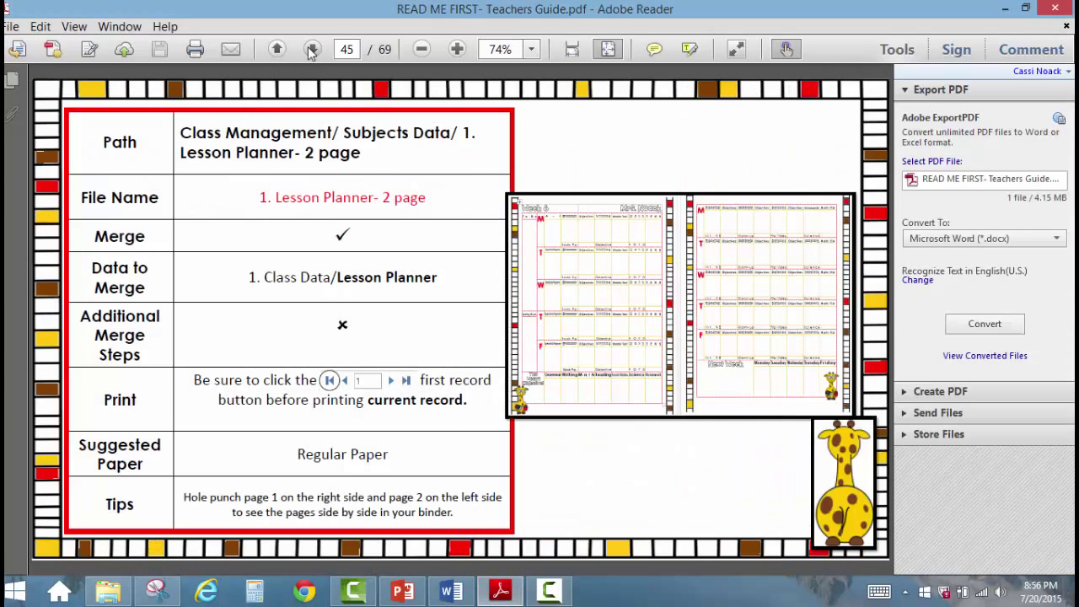
click(313, 51)
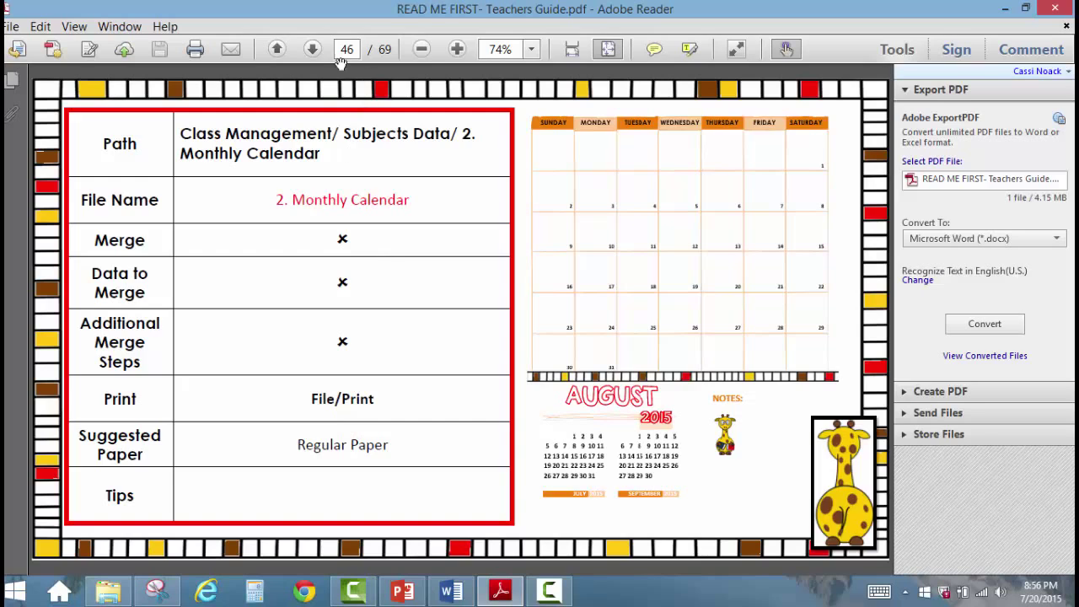
click(312, 51)
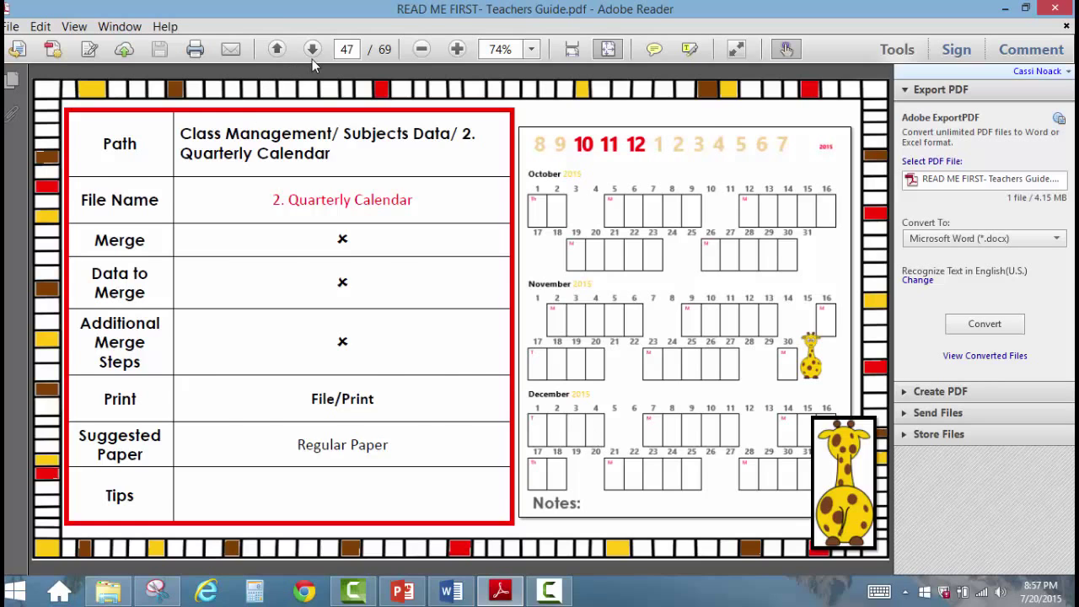
click(313, 52)
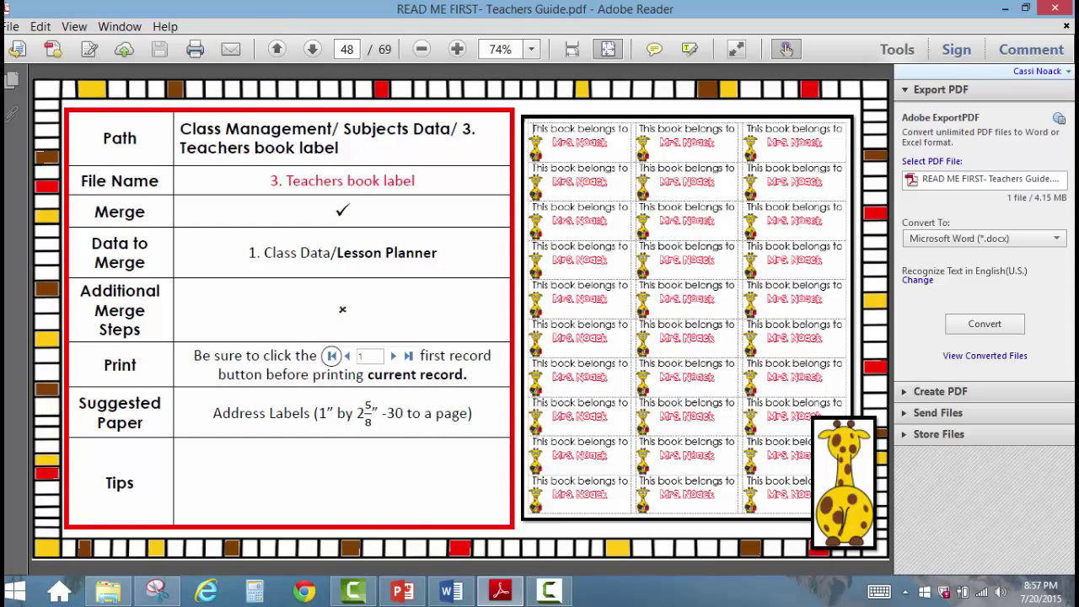
click(497, 594)
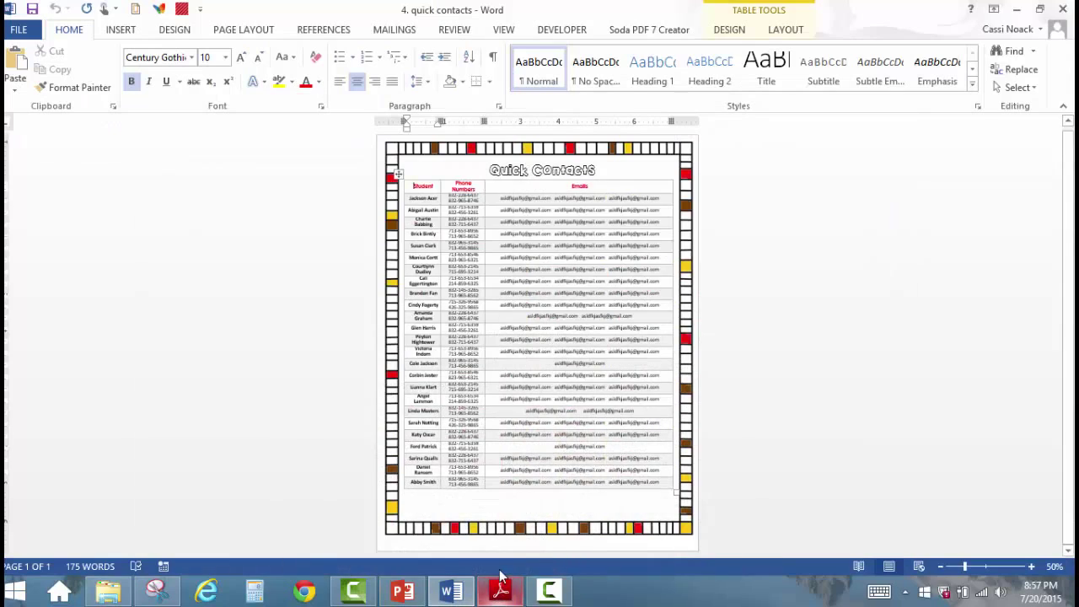
click(497, 595)
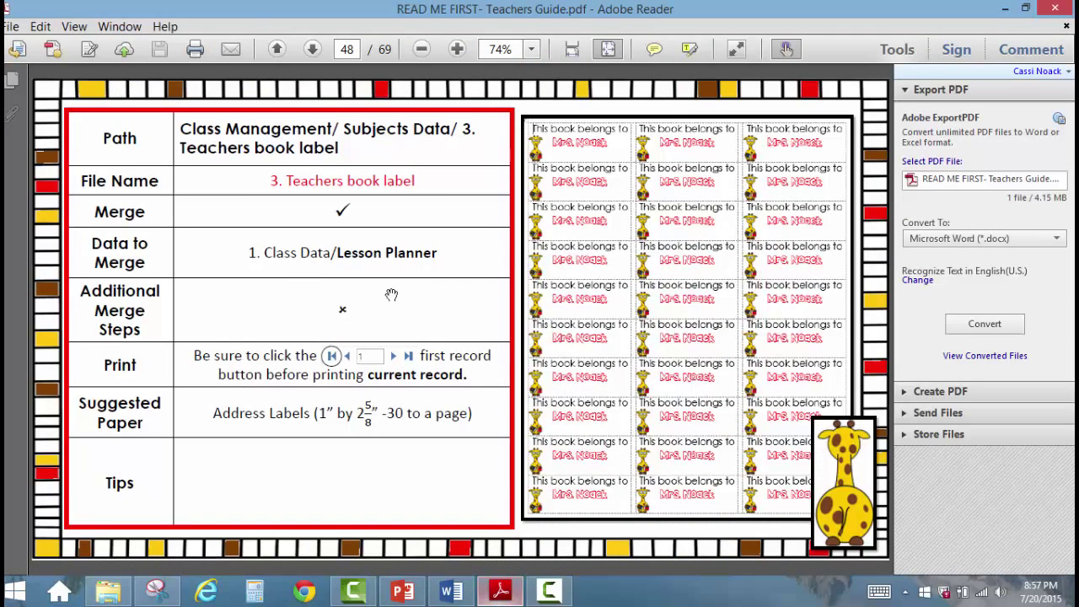
click(820, 511)
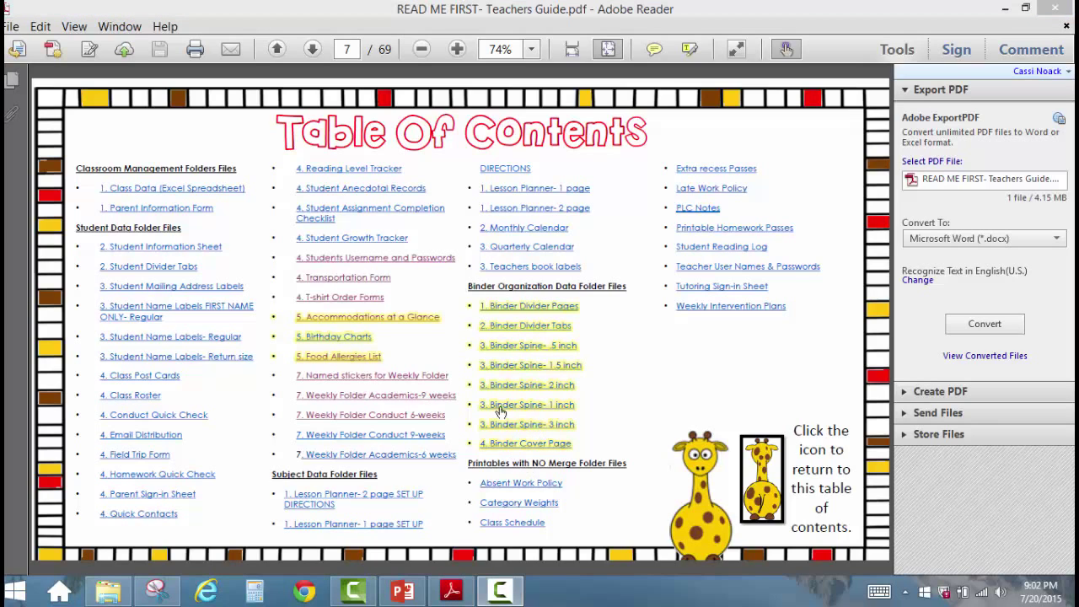
Go to the 1. Binder Divider Pages instructions on page 50 and bring up the Binder Organzation Data folder
click(504, 310)
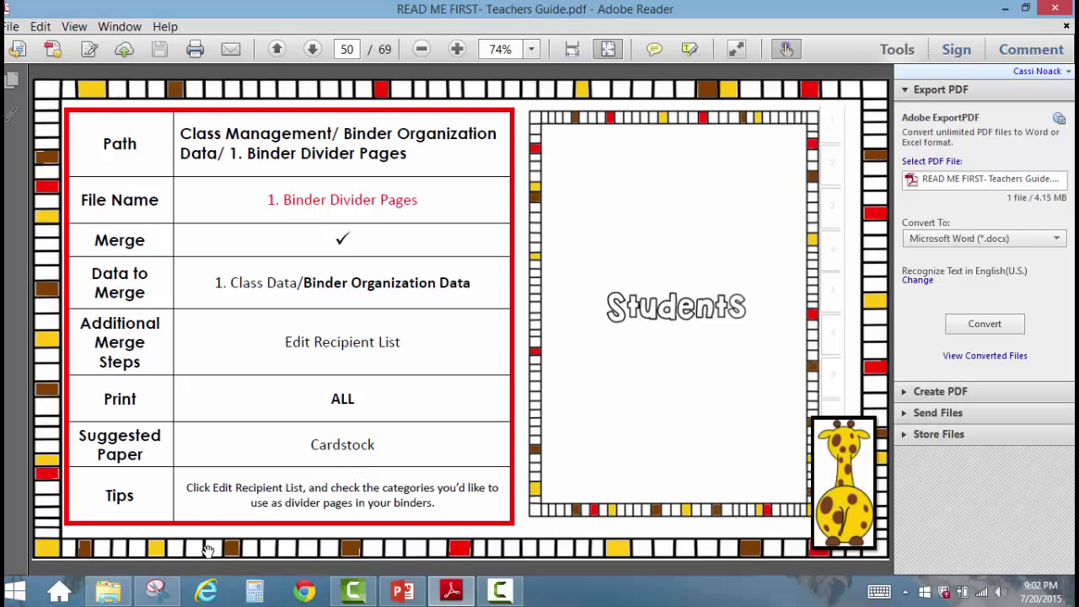
mouse_move(109, 597)
click(108, 505)
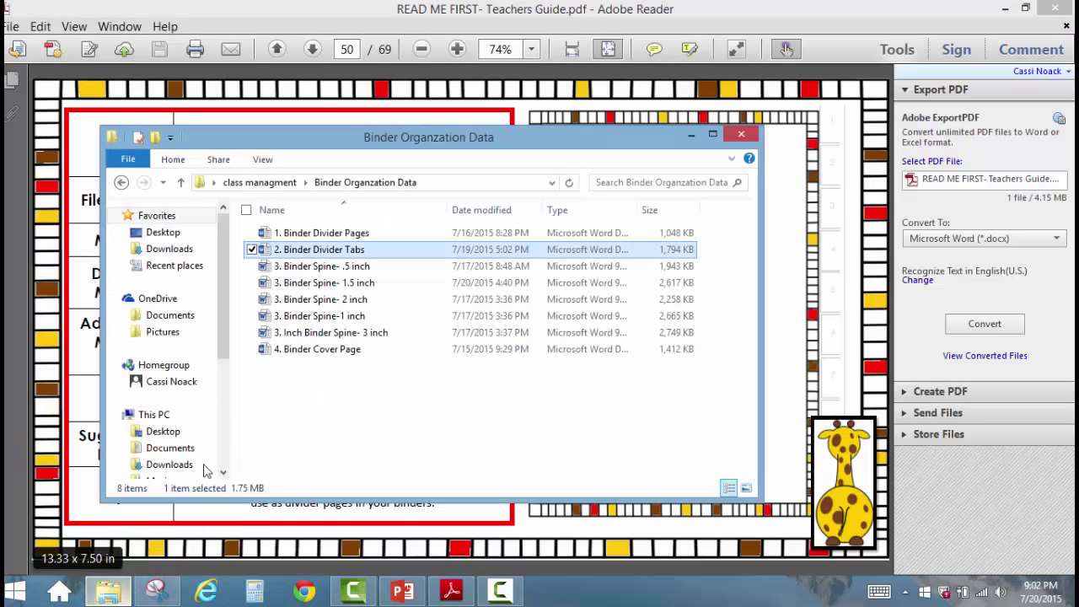
Open 1. Binder Divider Pages, preview the merged data and show the recipient list
double_click(318, 235)
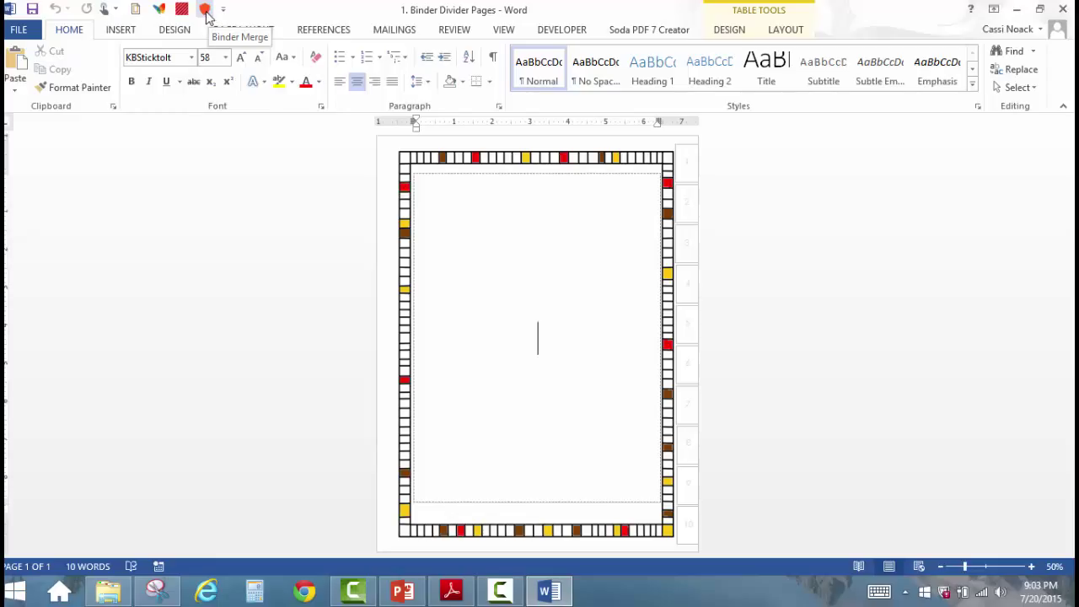
click(205, 10)
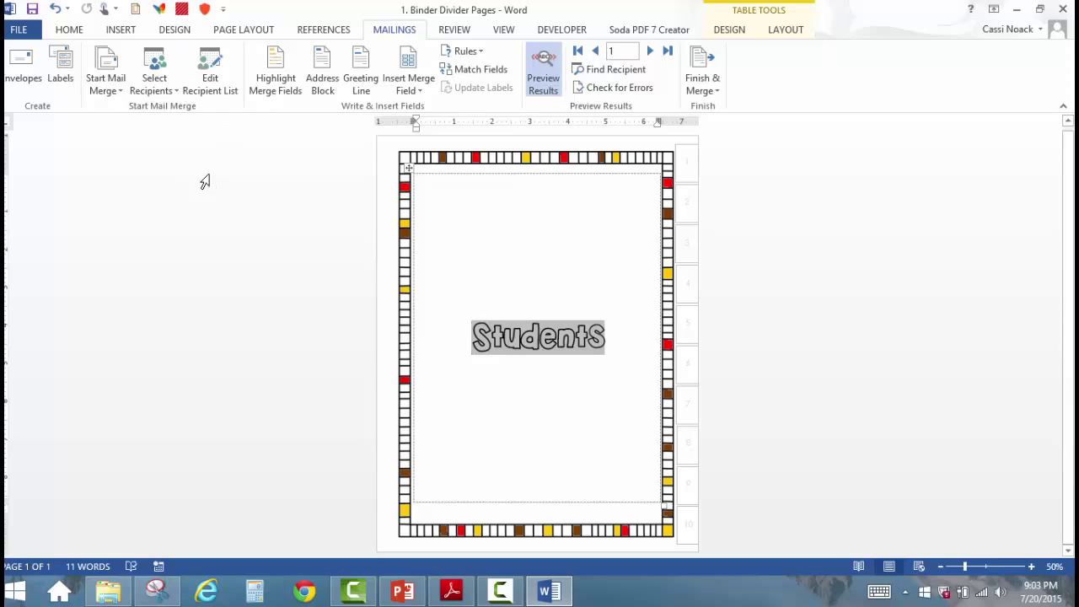
click(206, 93)
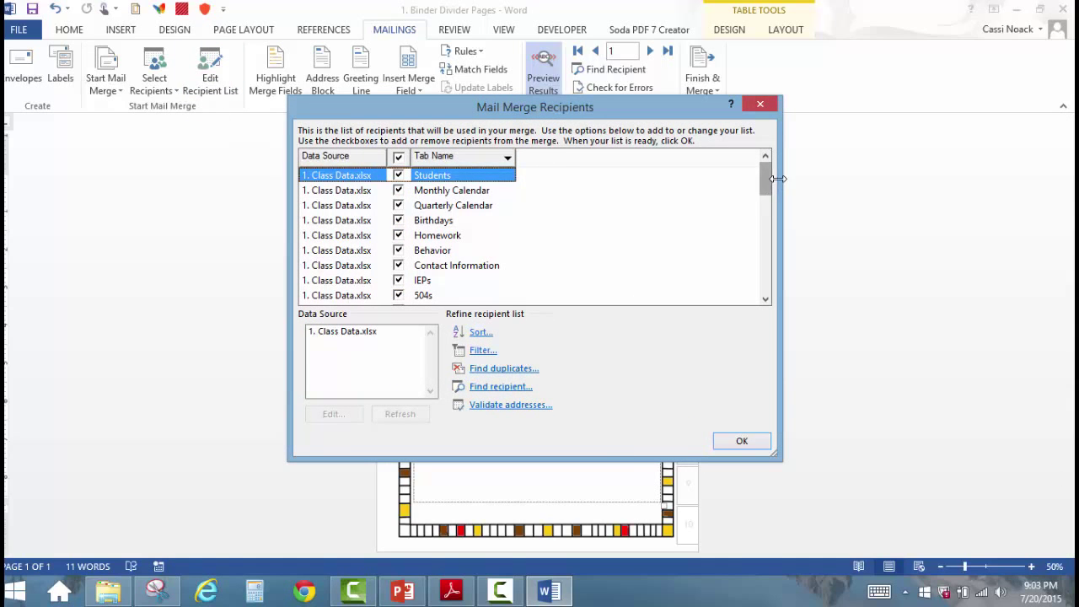
mouse_move(767, 191)
mouse_down()
mouse_move(771, 286)
mouse_move(772, 185)
mouse_up()
Limit recipients to Monthly Calendar, Quarterly Calendar, Homework, Behavior, IEPs and 504s
click(399, 157)
click(399, 158)
click(399, 158)
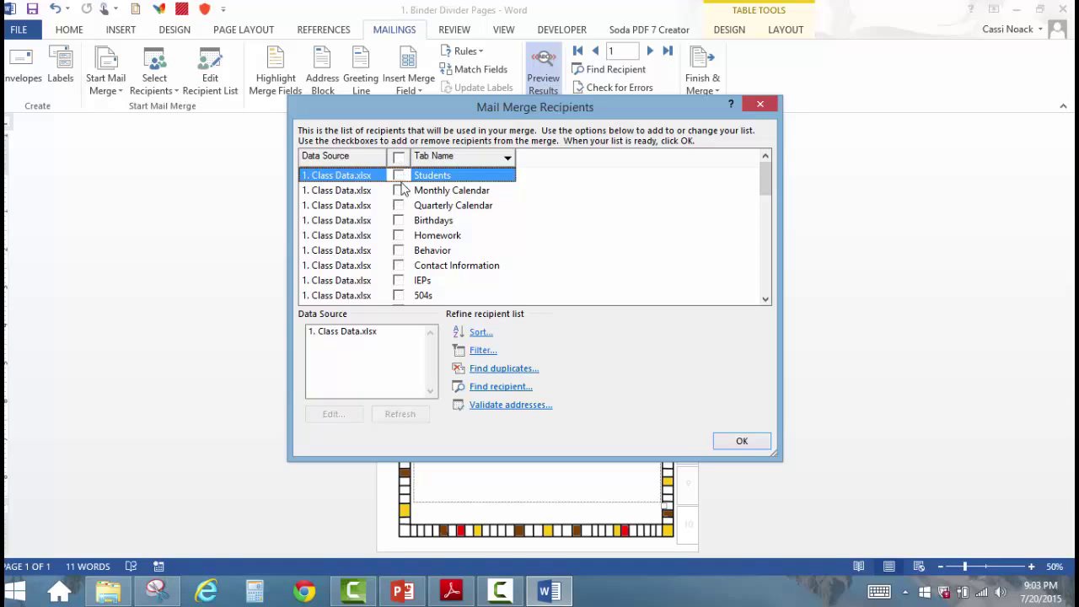
click(398, 191)
click(398, 205)
click(397, 237)
click(398, 251)
click(398, 280)
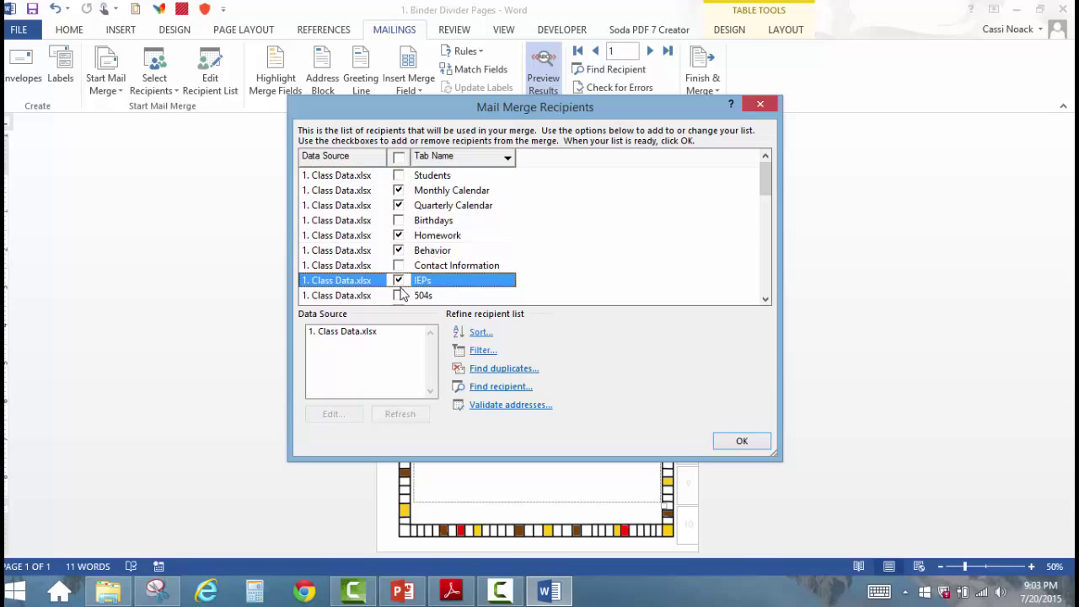
click(398, 295)
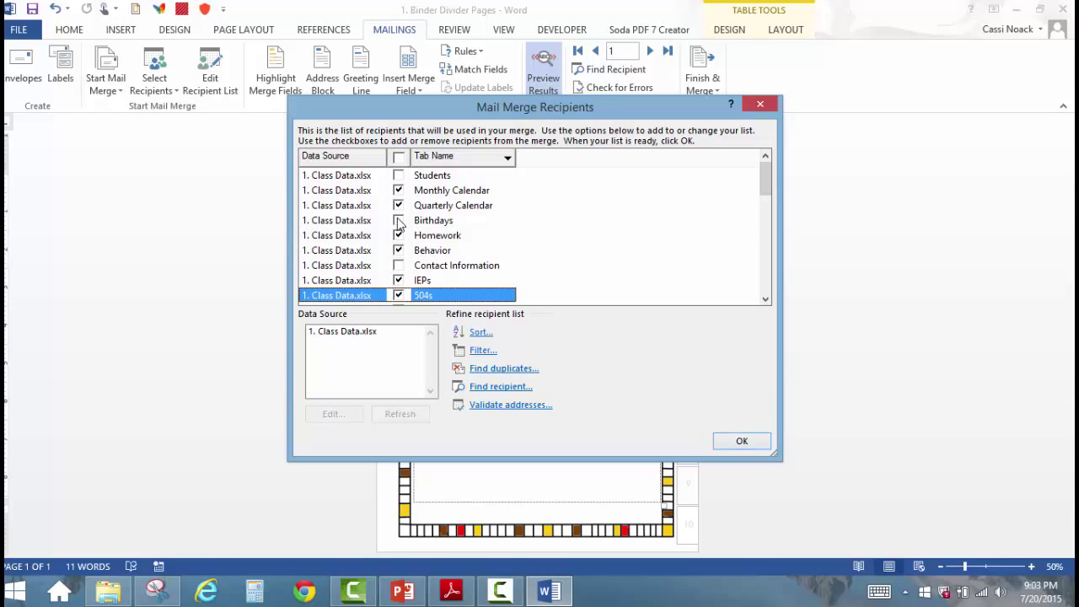
click(733, 443)
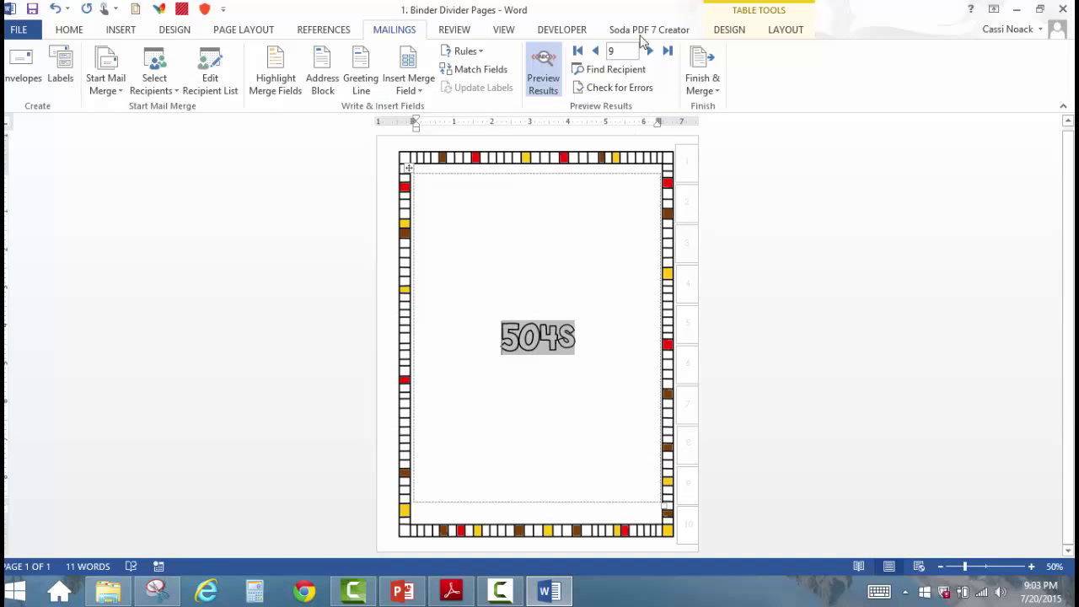
Step the merge preview back to the Monthly Calendar record
click(596, 52)
click(595, 52)
click(596, 52)
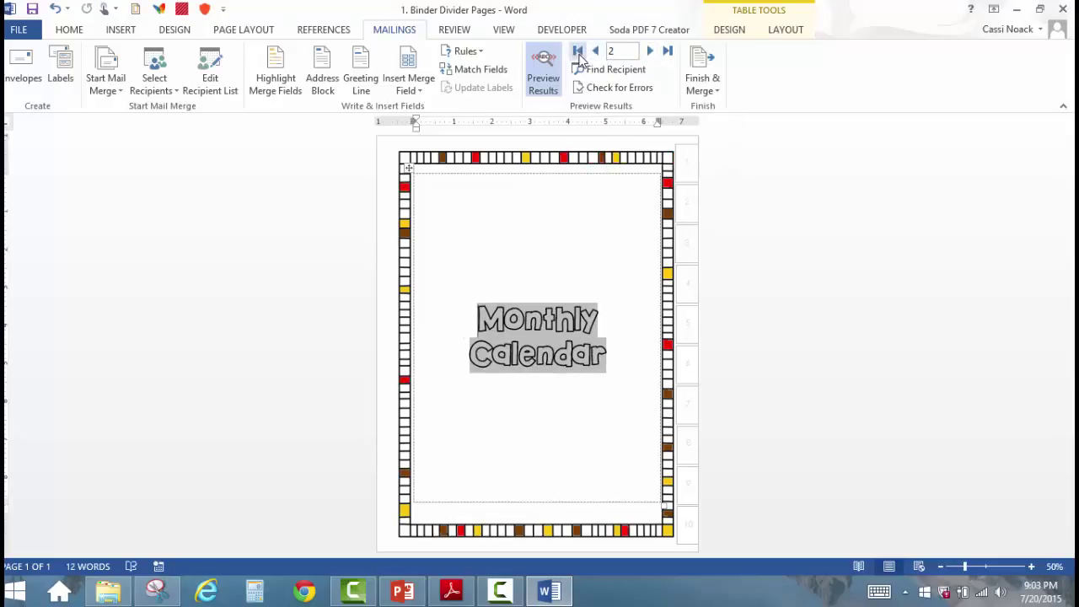
Print all merged divider page records, then close the document without saving
click(699, 78)
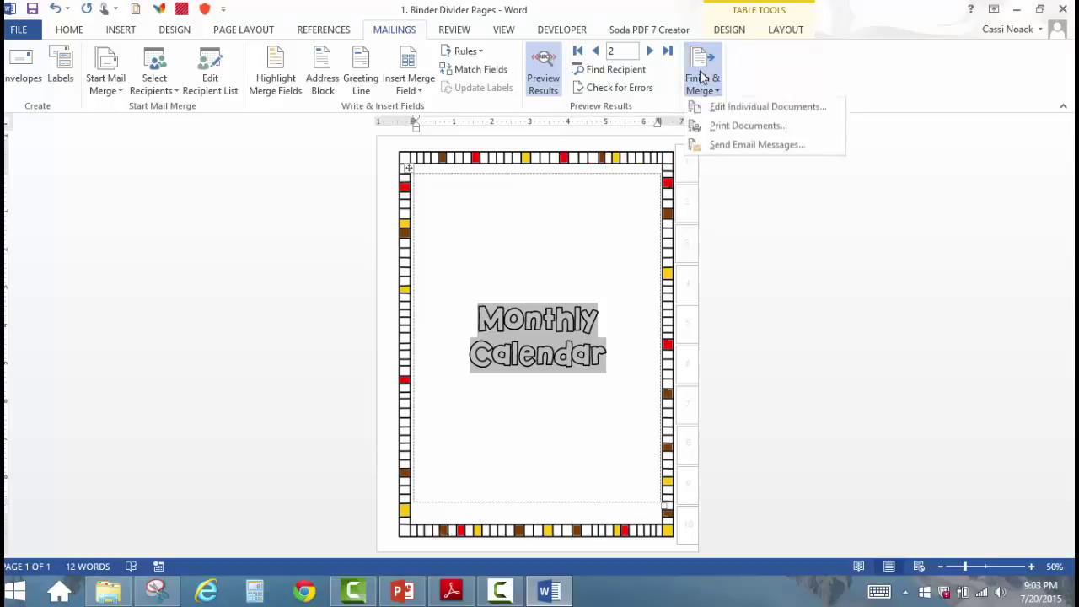
click(714, 128)
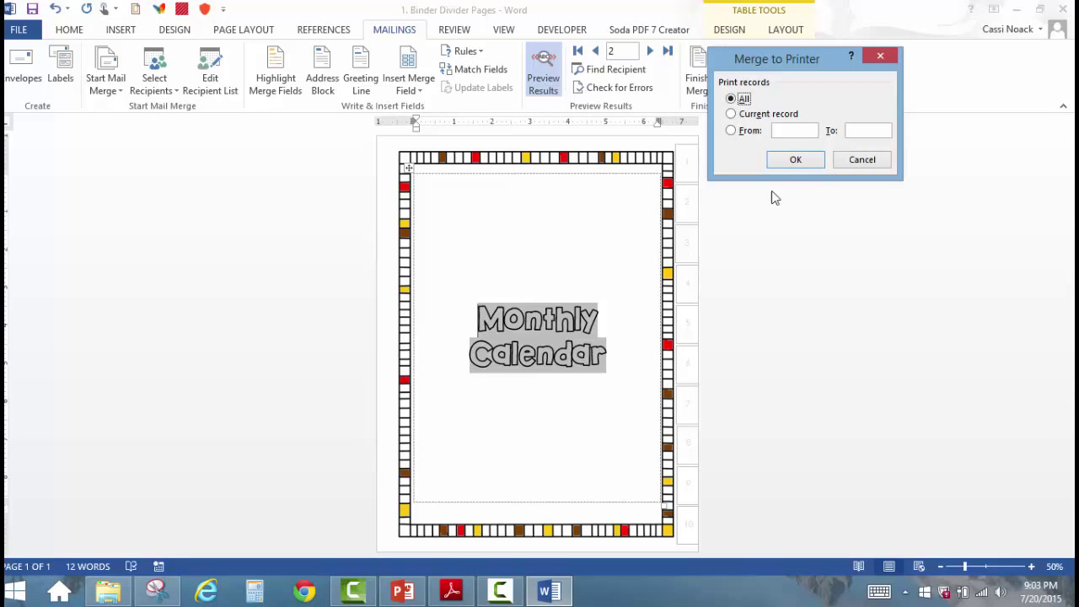
click(804, 158)
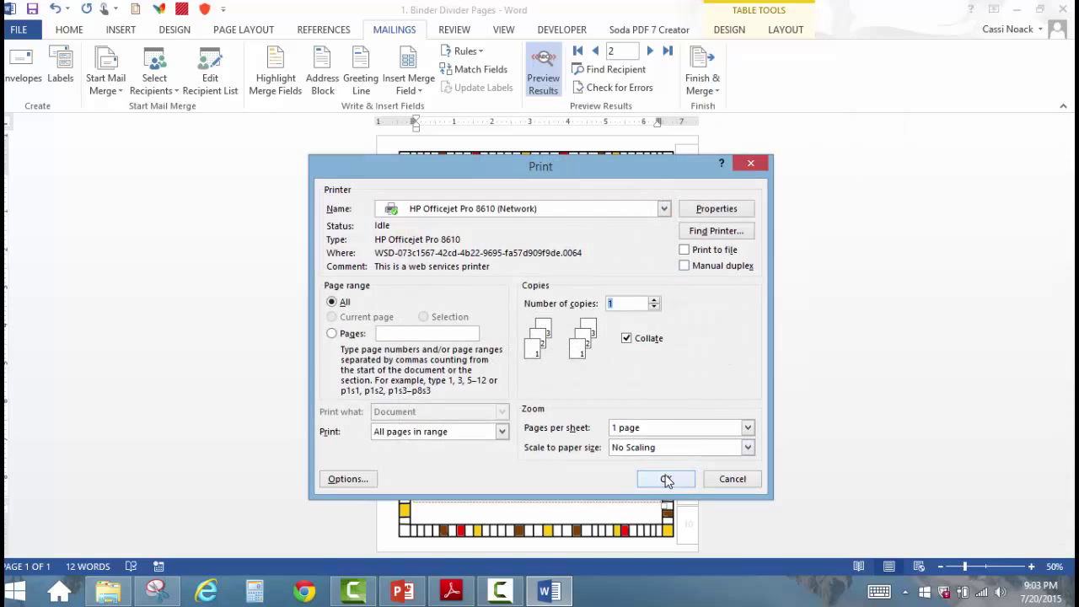
click(732, 479)
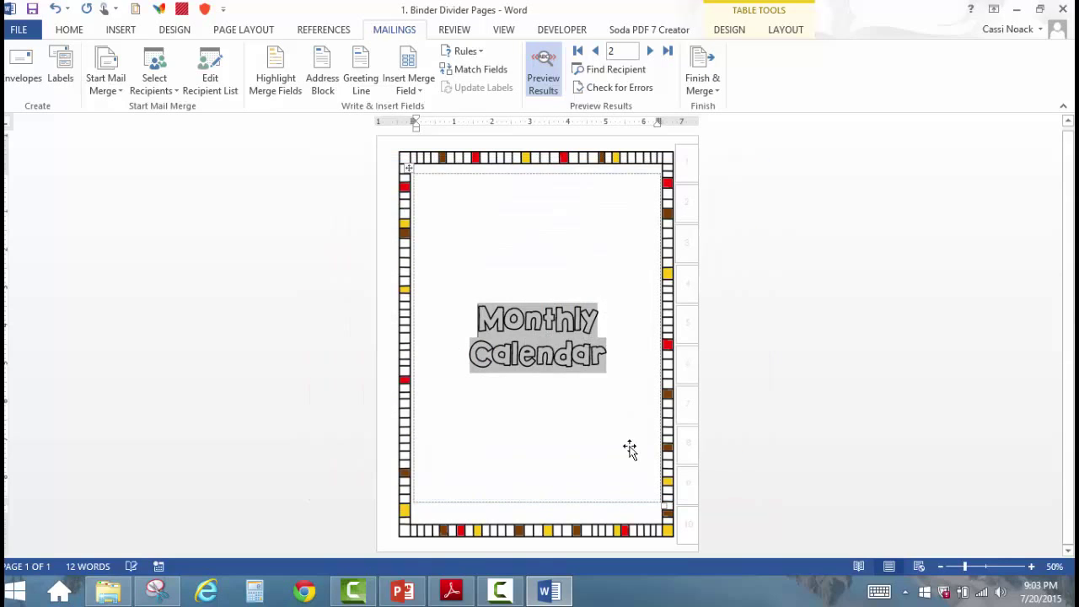
click(1063, 8)
click(531, 316)
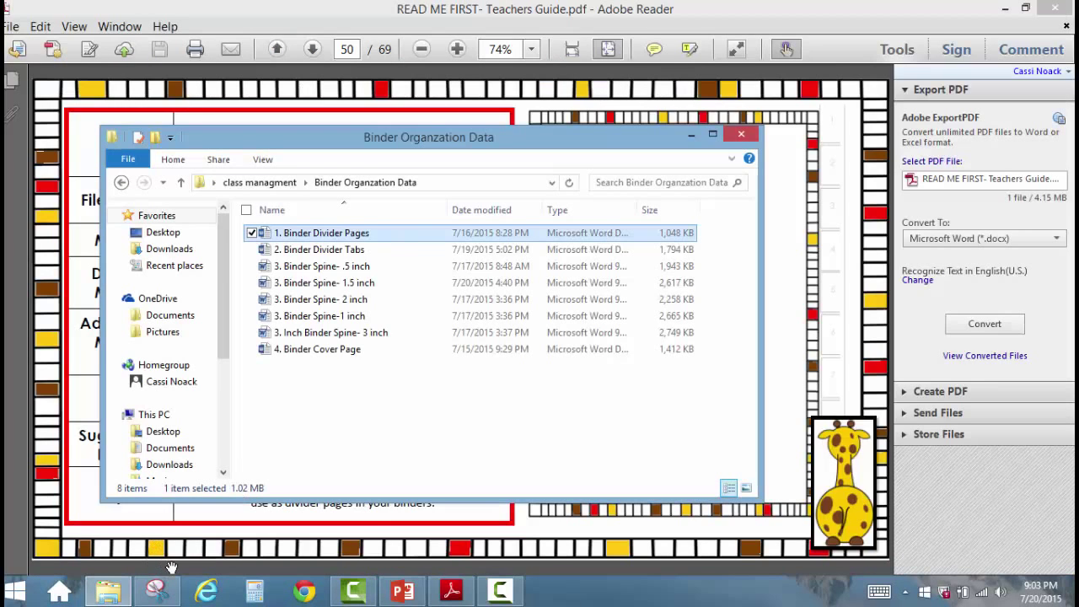
Open 2. Binder Divider Tabs, accept the data query prompt and show the recipient list
double_click(327, 251)
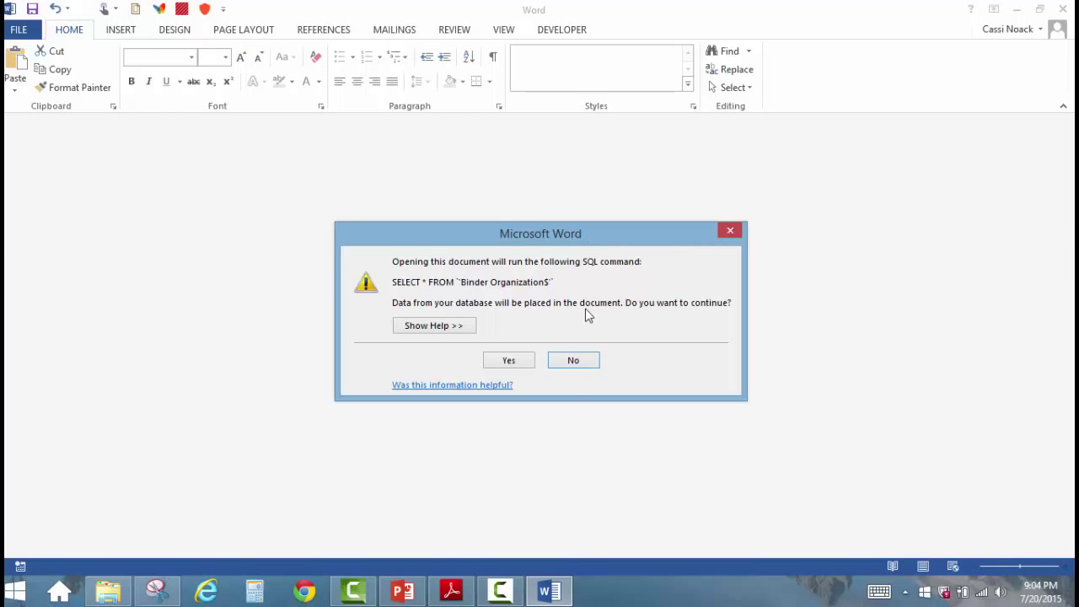
click(574, 363)
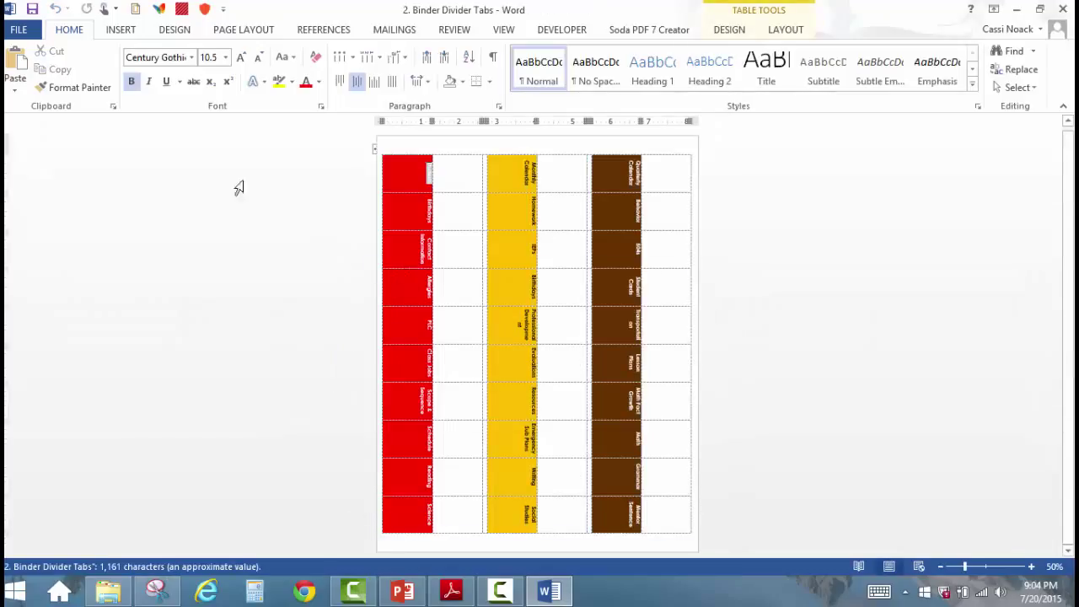
click(206, 12)
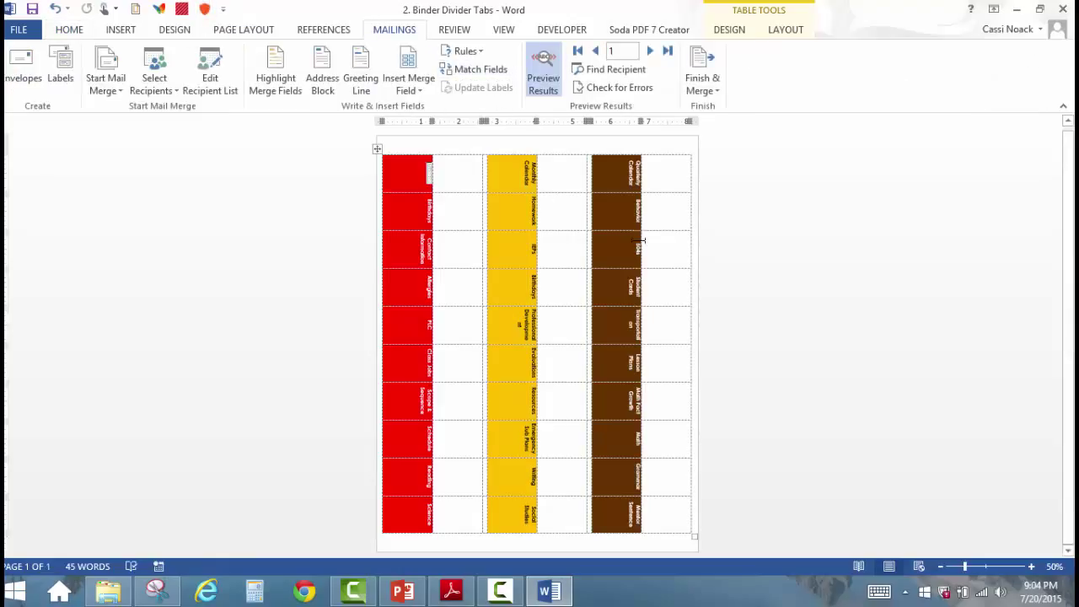
click(208, 97)
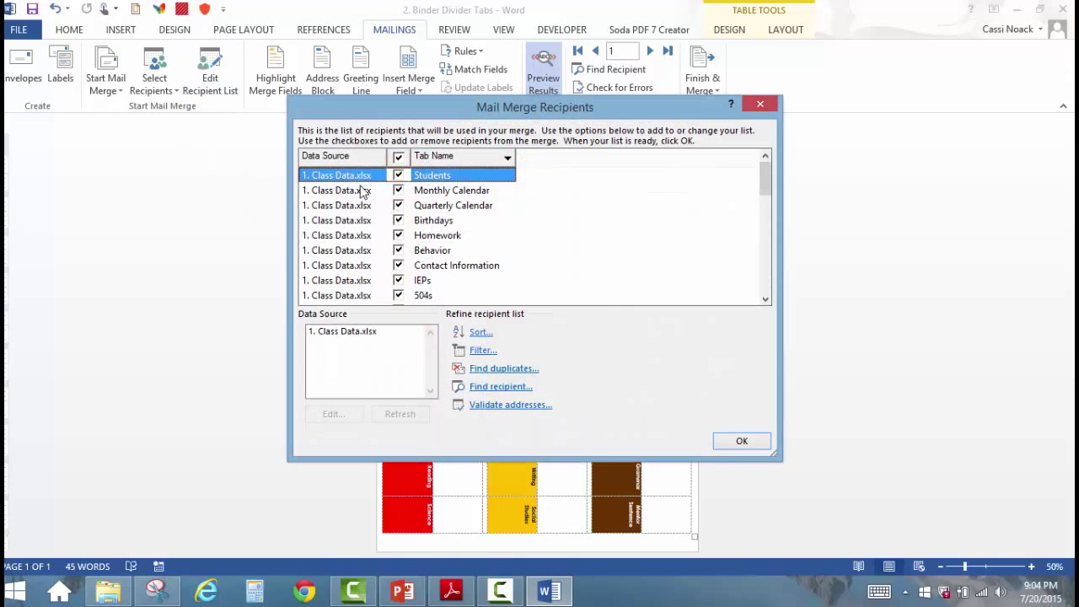
Include only Monthly Calendar, Birthdays, Homework, Behavior and IEPs, previewing the first record
click(398, 190)
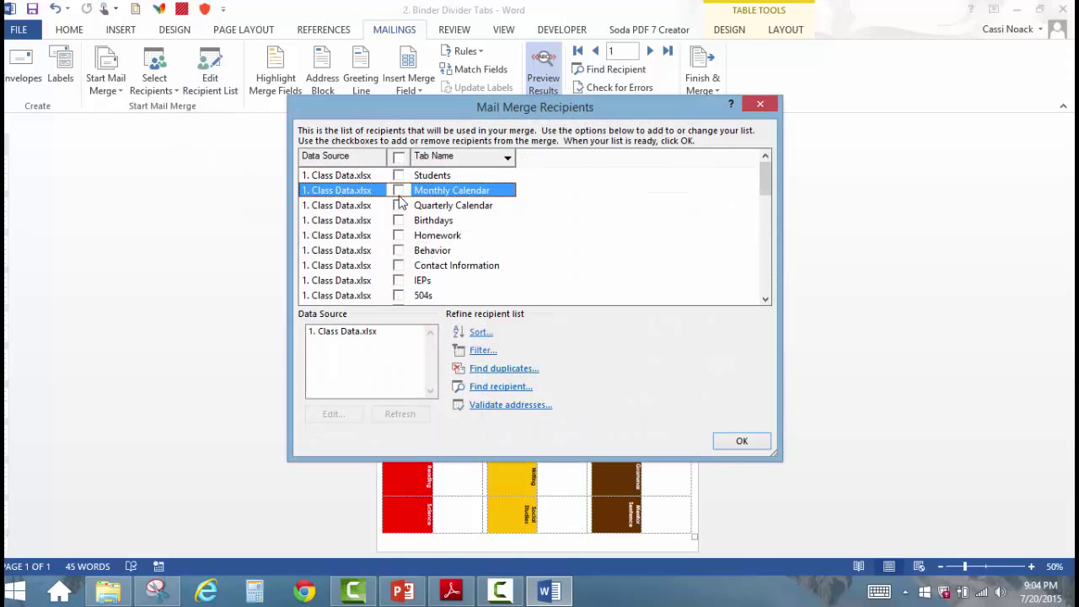
click(397, 220)
click(397, 235)
click(398, 250)
click(398, 281)
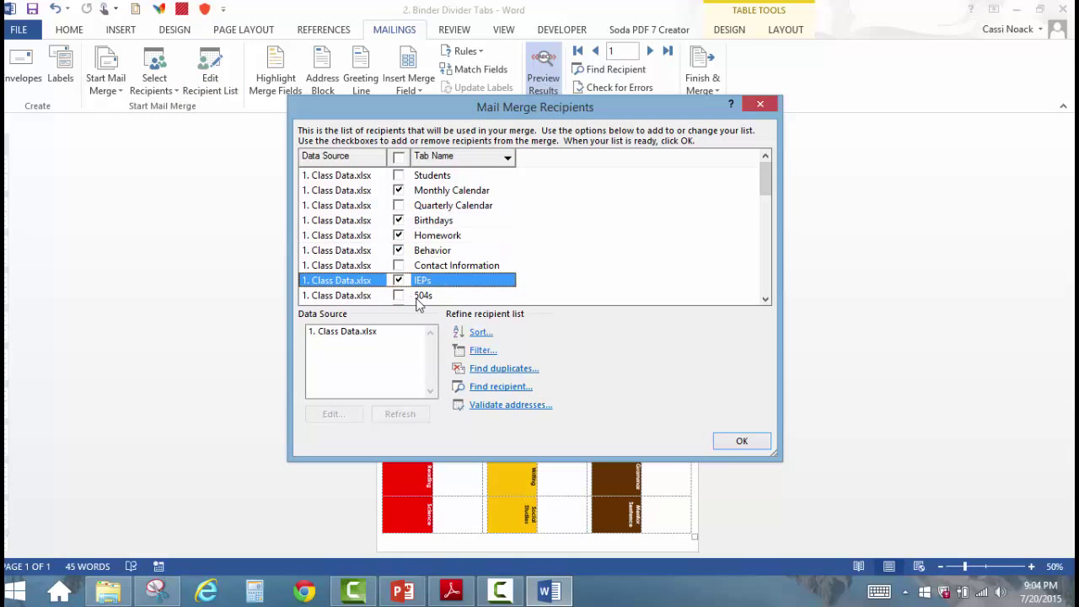
click(741, 441)
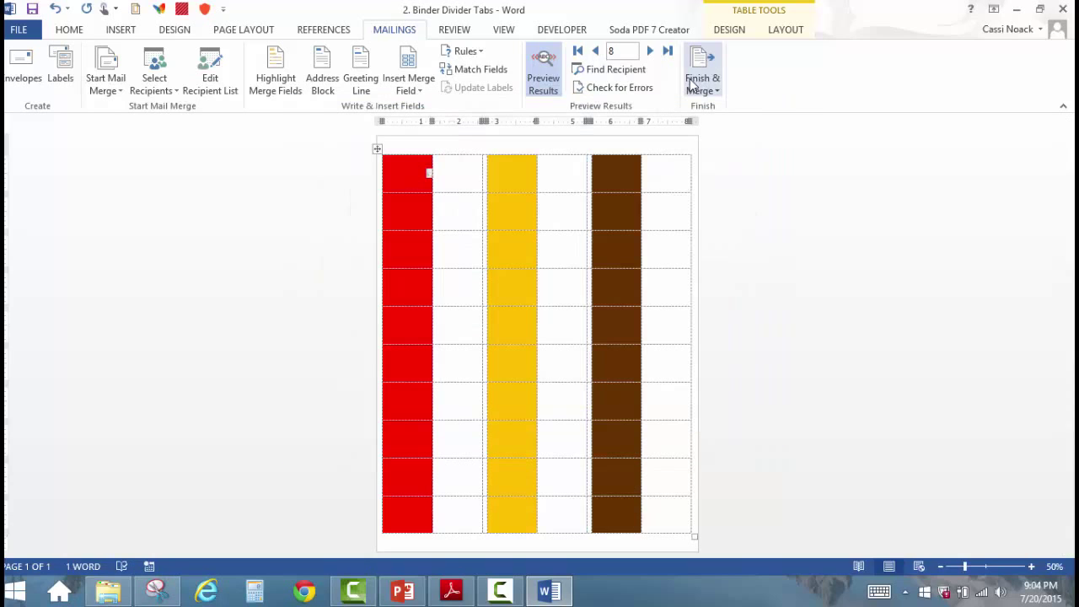
click(578, 51)
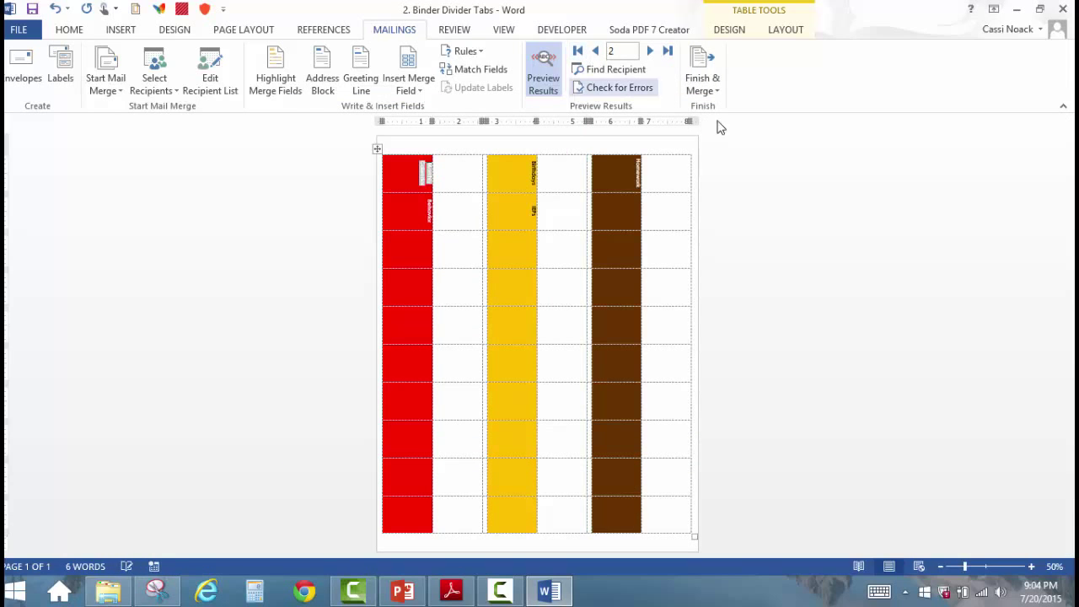
Print the current tab record, then close the document without saving
click(703, 85)
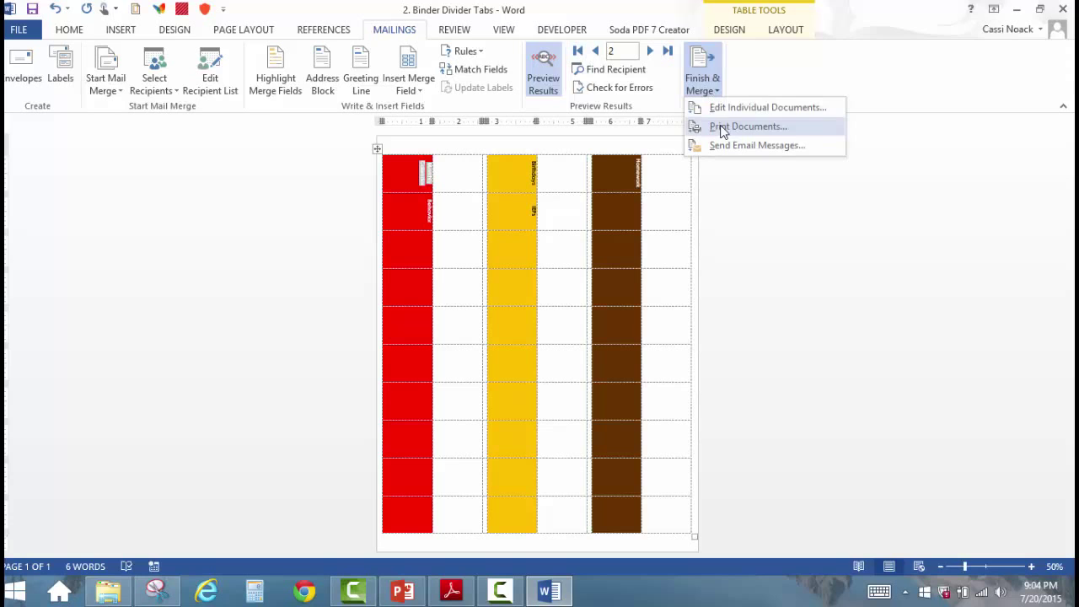
click(723, 128)
click(731, 113)
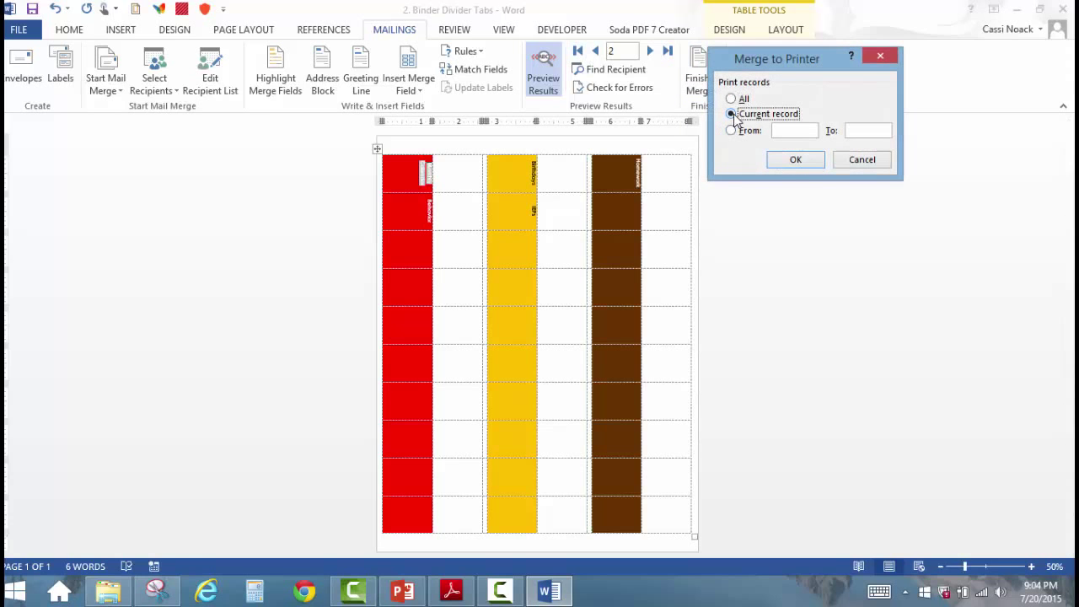
click(778, 161)
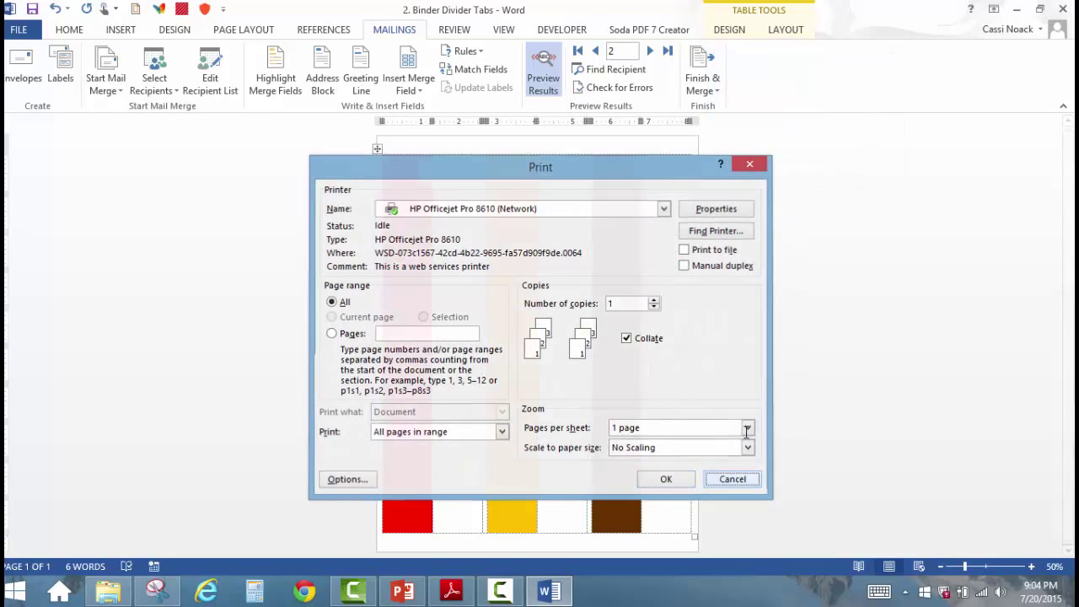
click(733, 479)
click(1063, 9)
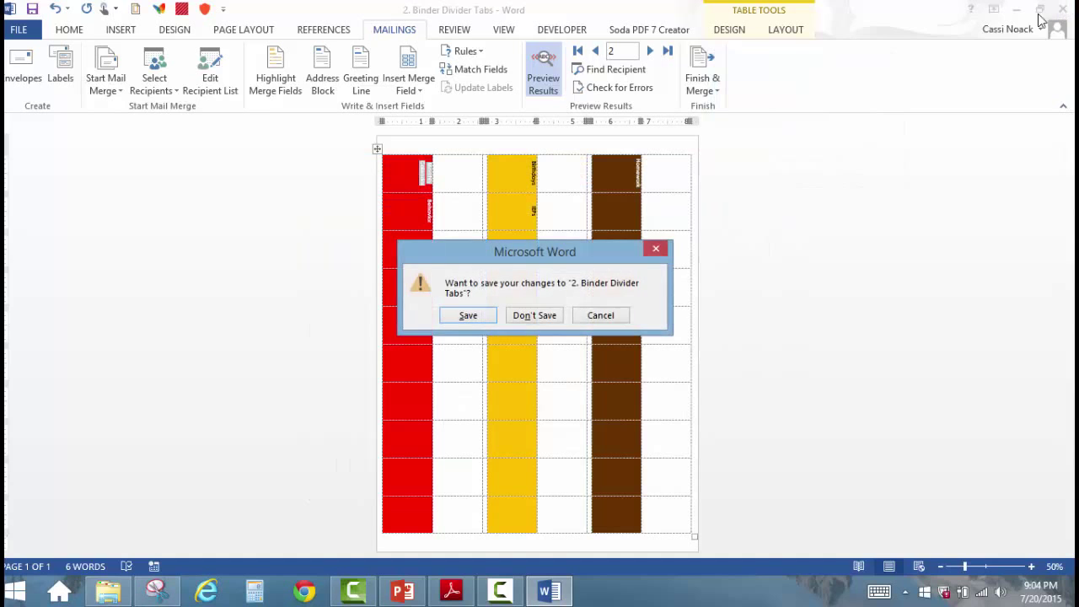
click(539, 313)
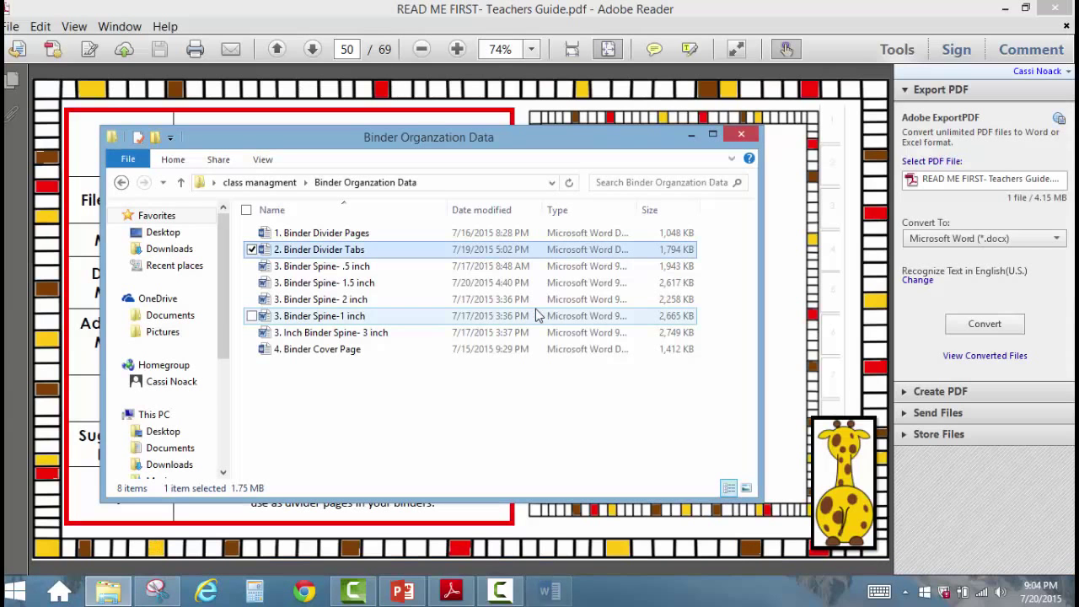
Open 3. Binder Spine-1 inch and limit recipients to Students, Quarterly Calendar and Homework
double_click(331, 316)
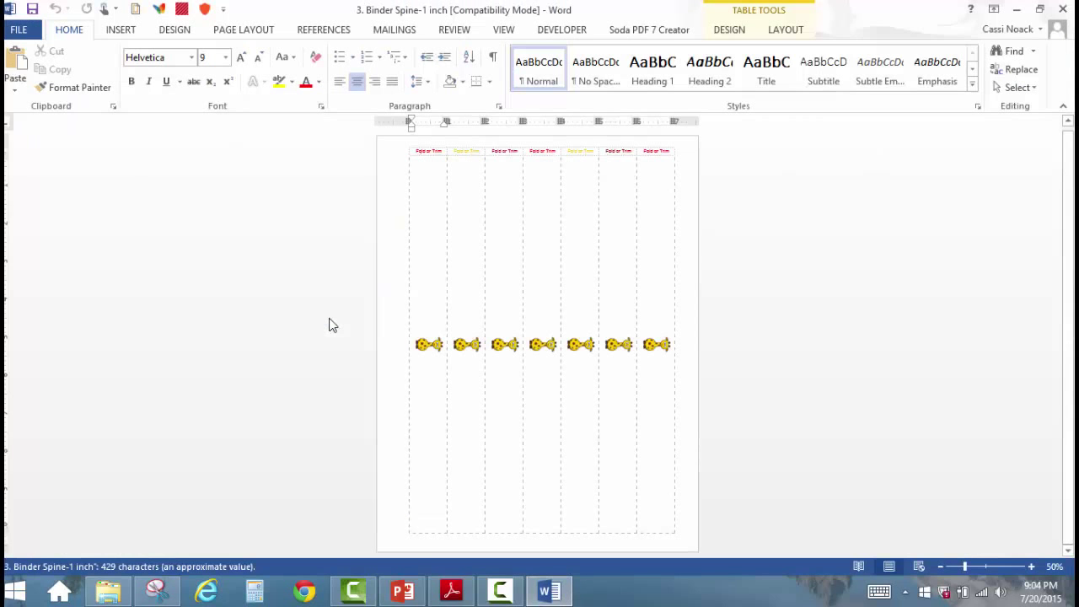
click(205, 10)
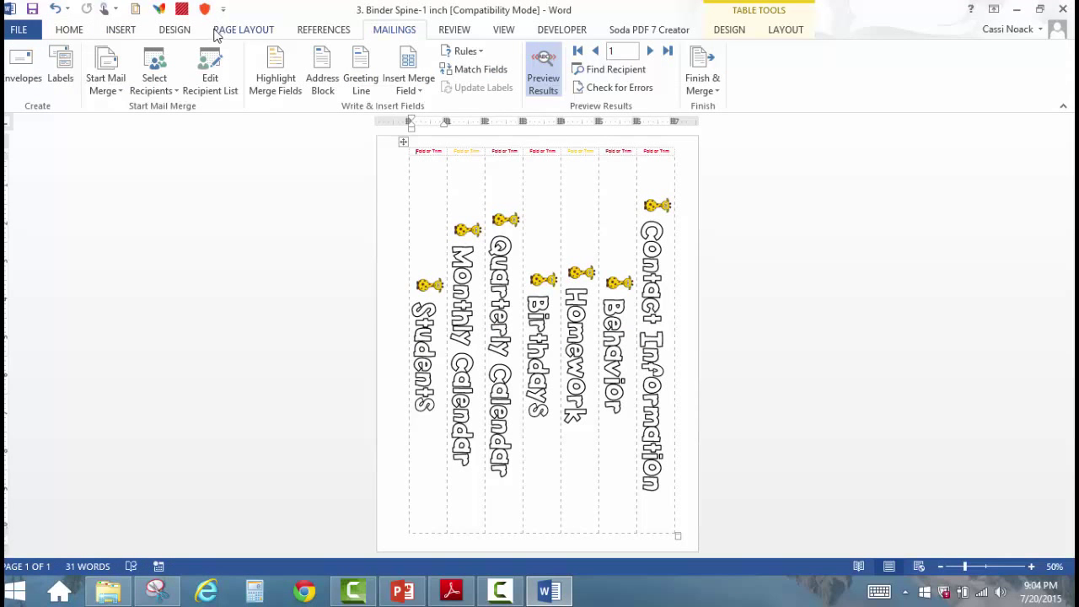
click(212, 79)
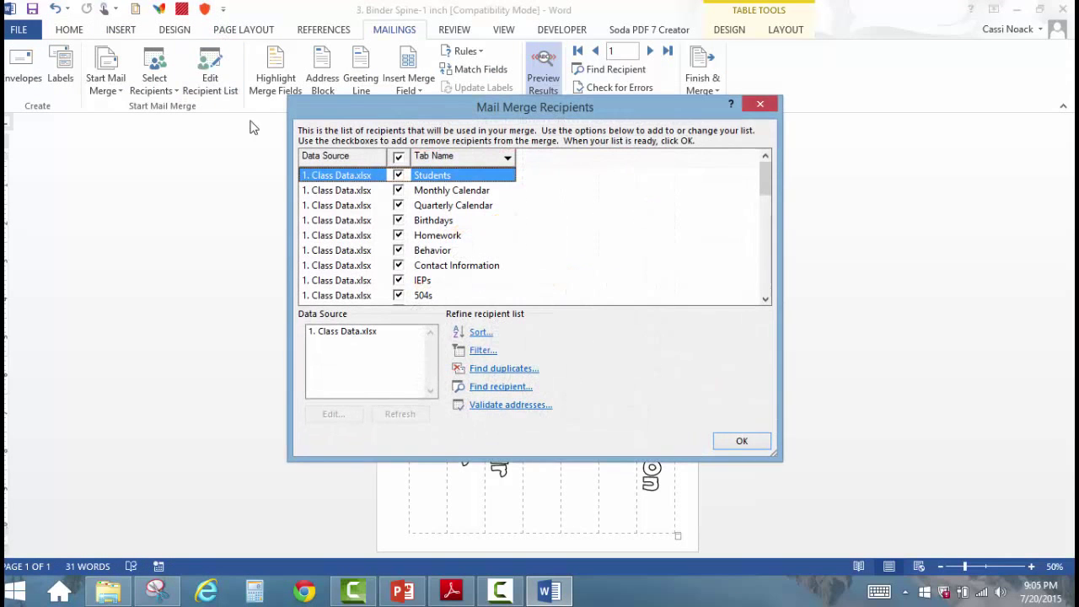
click(398, 157)
click(398, 205)
click(398, 235)
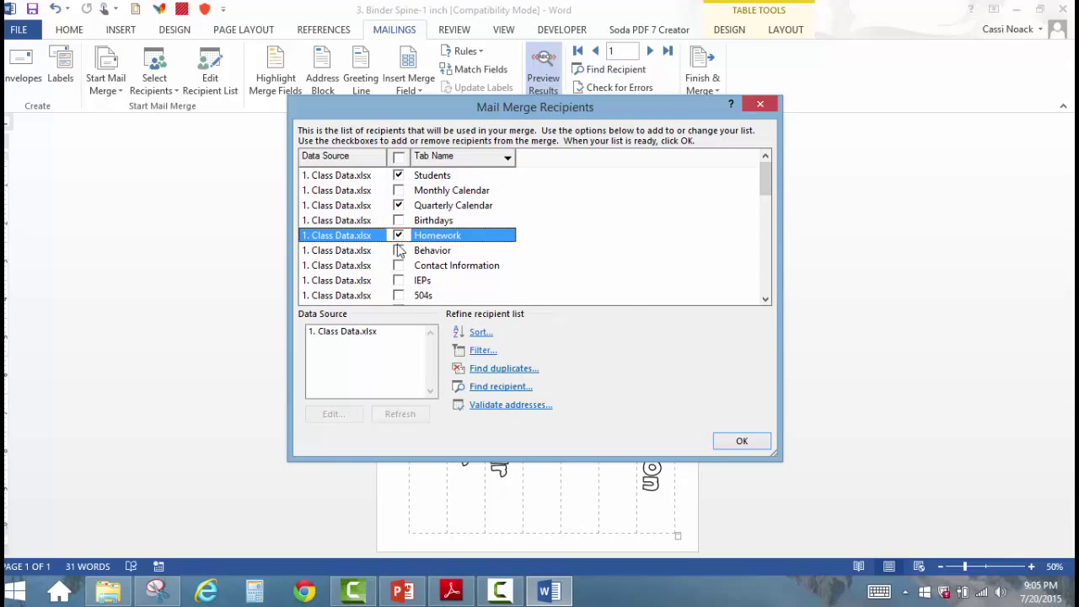
click(742, 443)
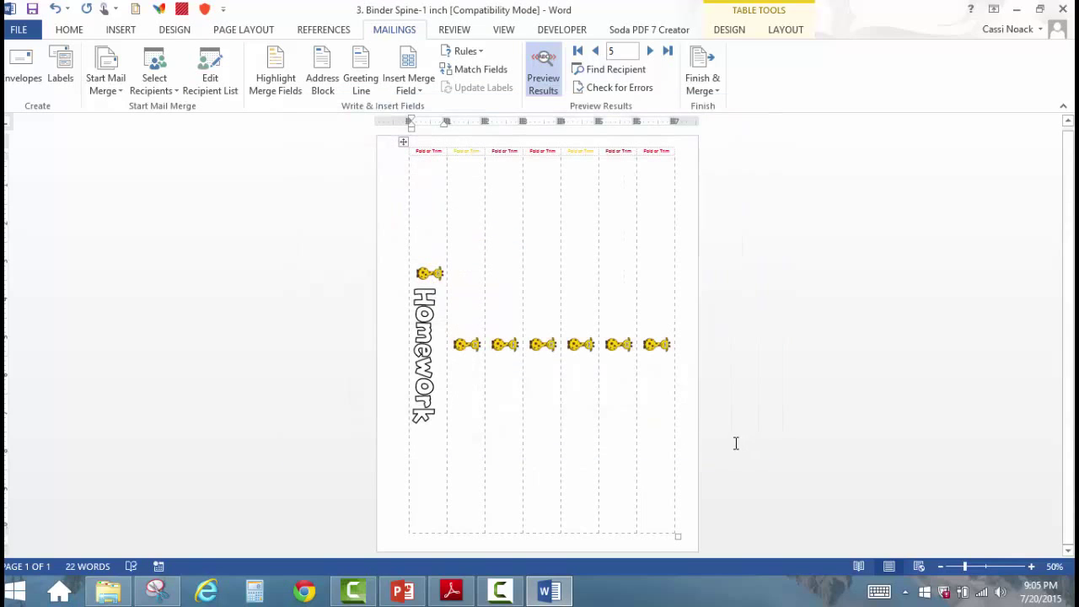
Browse the merged spine label previews and return to the first record
click(578, 52)
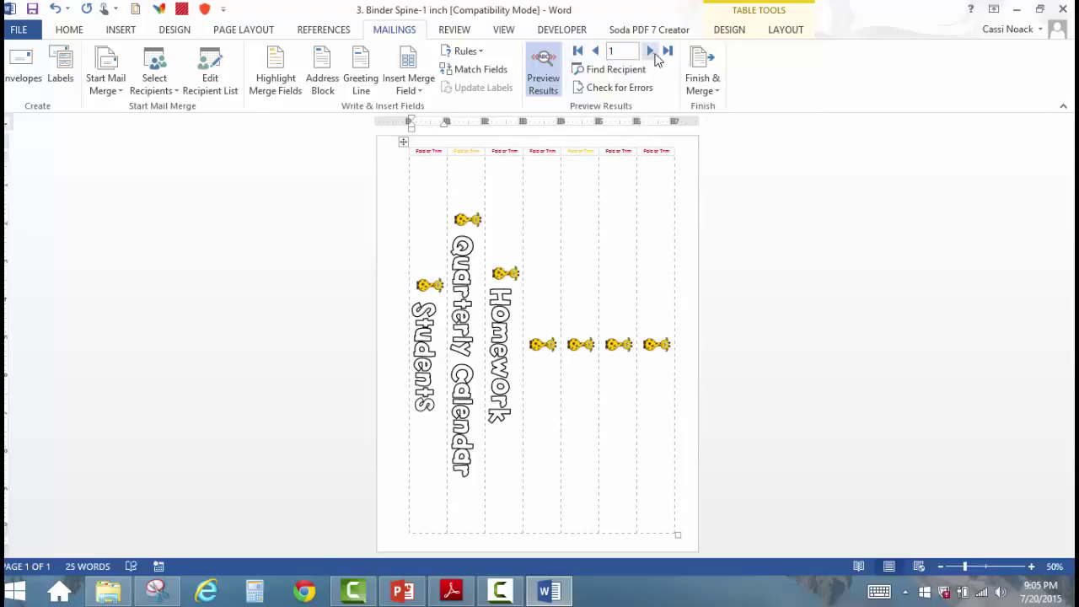
click(651, 52)
click(650, 52)
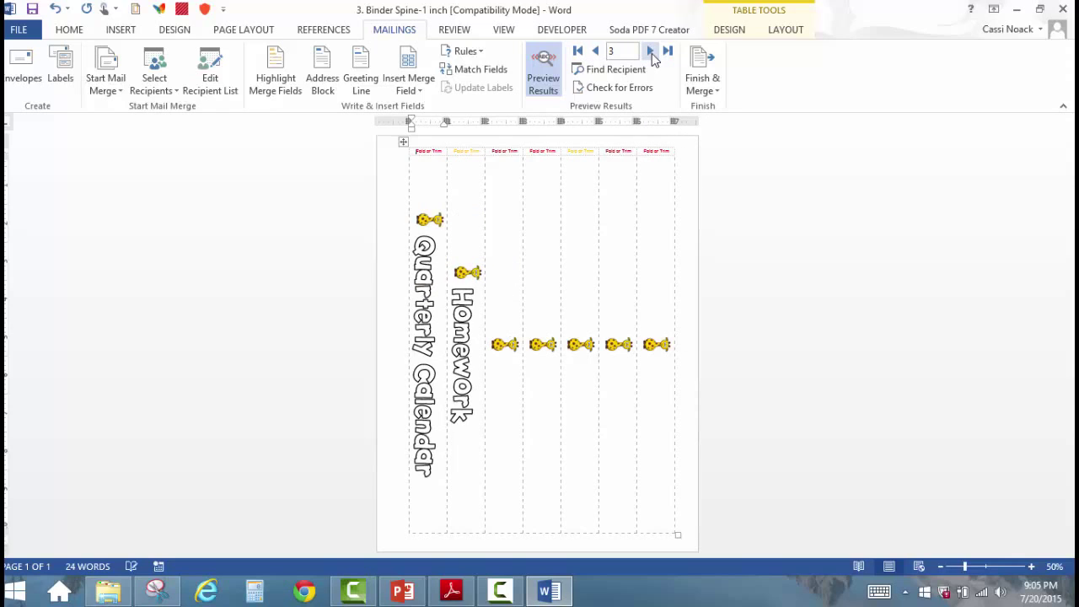
click(578, 52)
Start printing the current spine record, cancel, and bring the Teachers Guide PDF forward
click(700, 80)
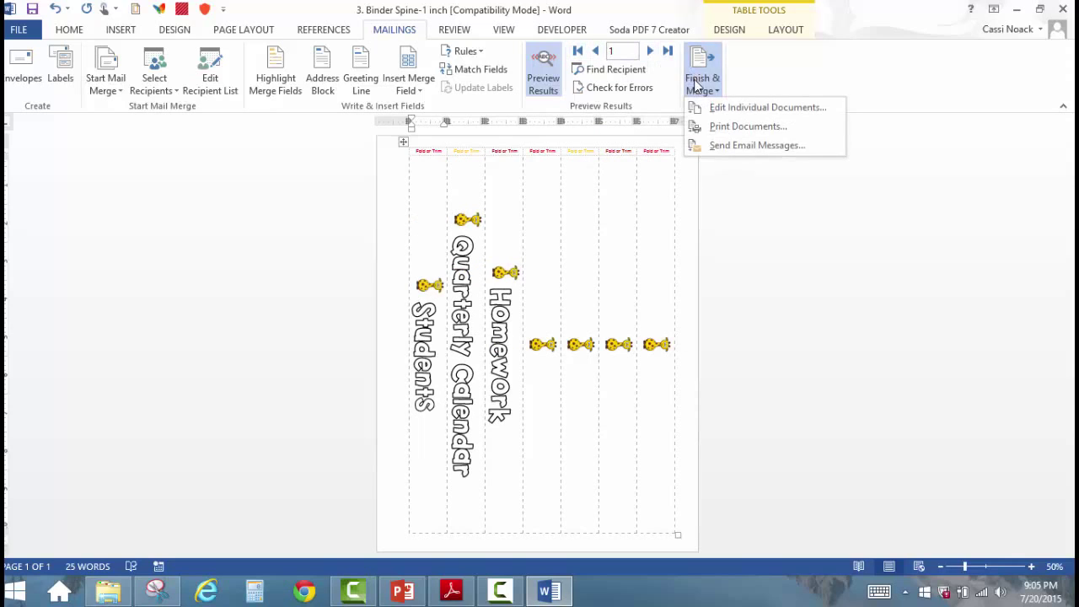
click(709, 128)
click(731, 114)
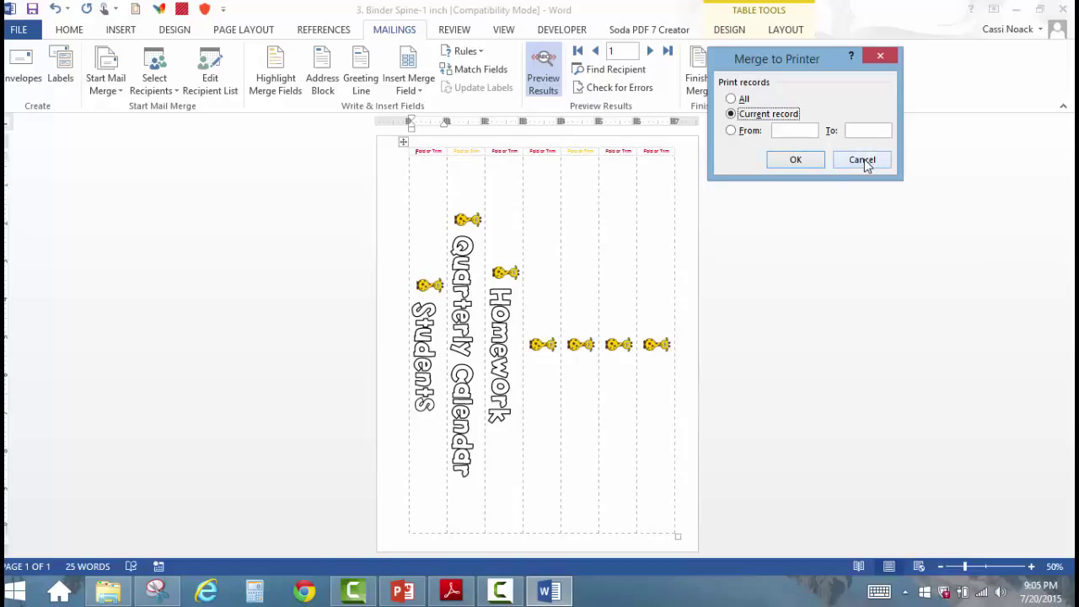
click(862, 160)
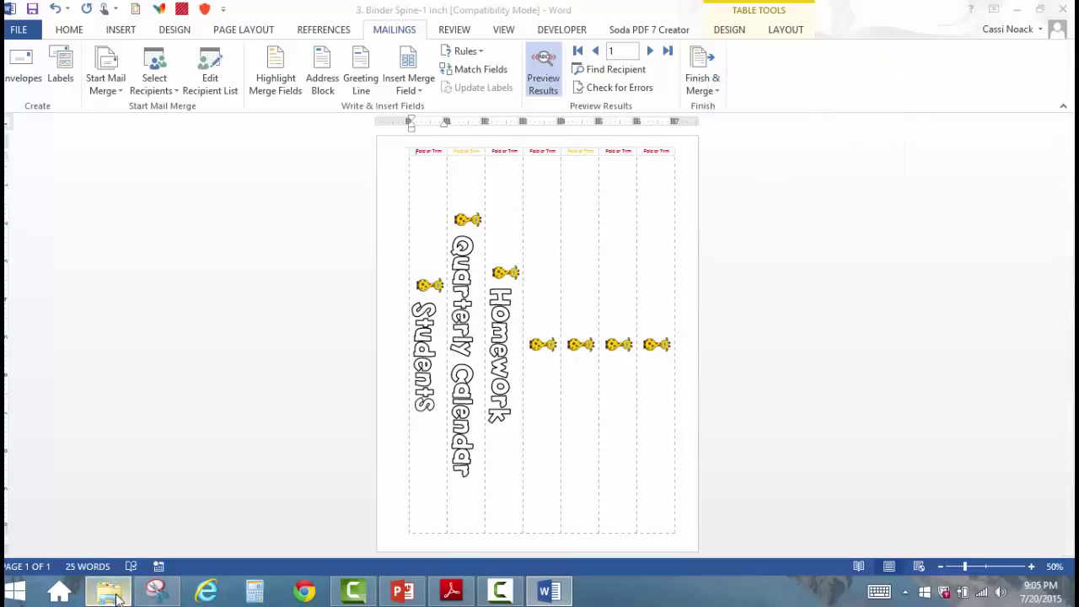
click(116, 597)
click(455, 593)
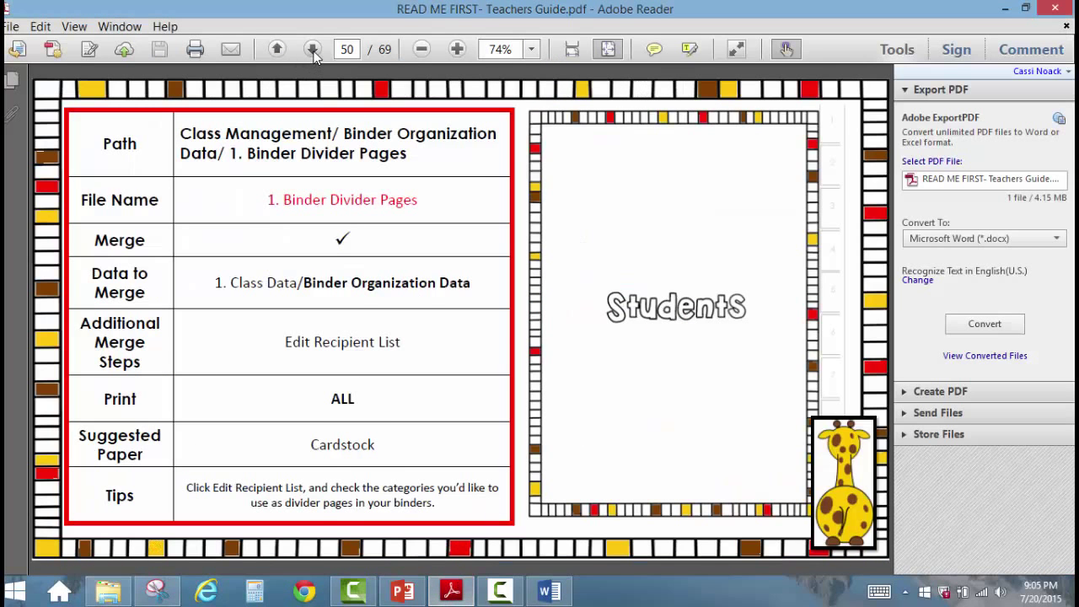
Advance the Teachers Guide six pages to the 3. Binder Spine- 3 inch instructions
click(312, 50)
click(312, 49)
click(312, 50)
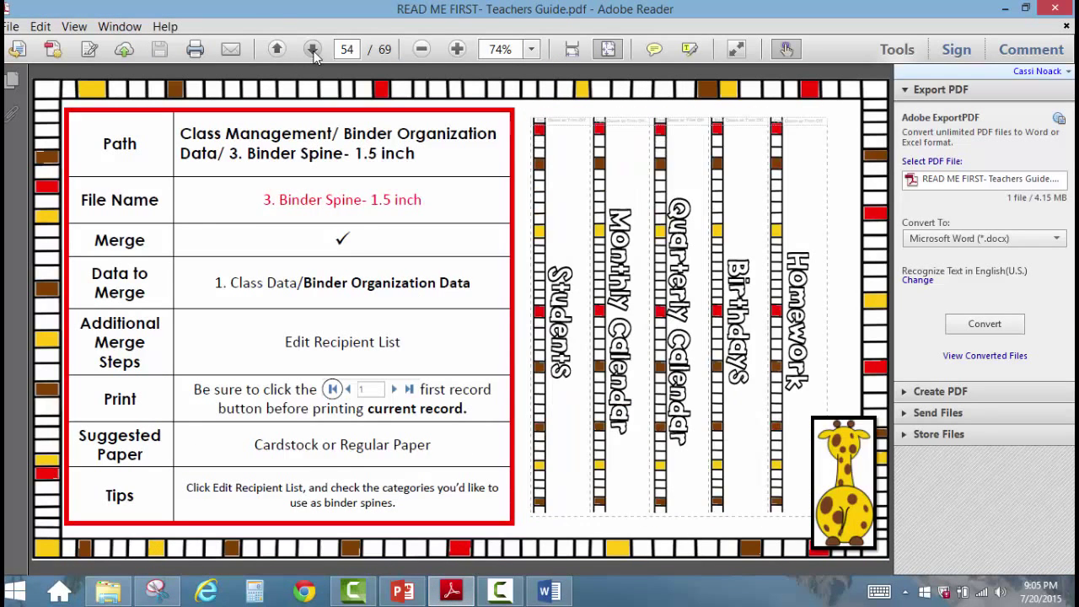
click(312, 50)
click(312, 50)
click(312, 50)
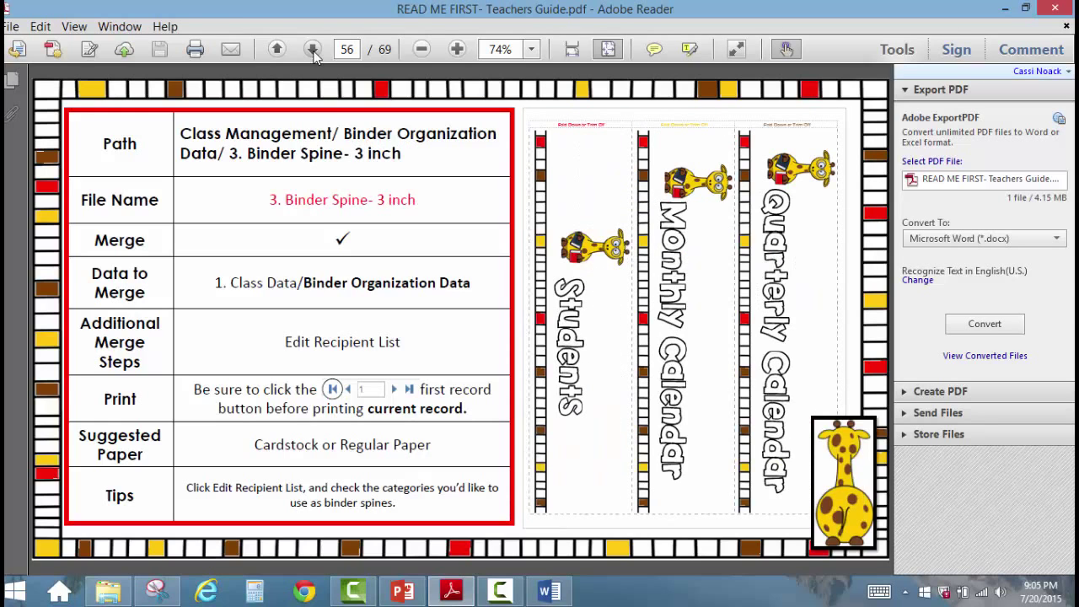
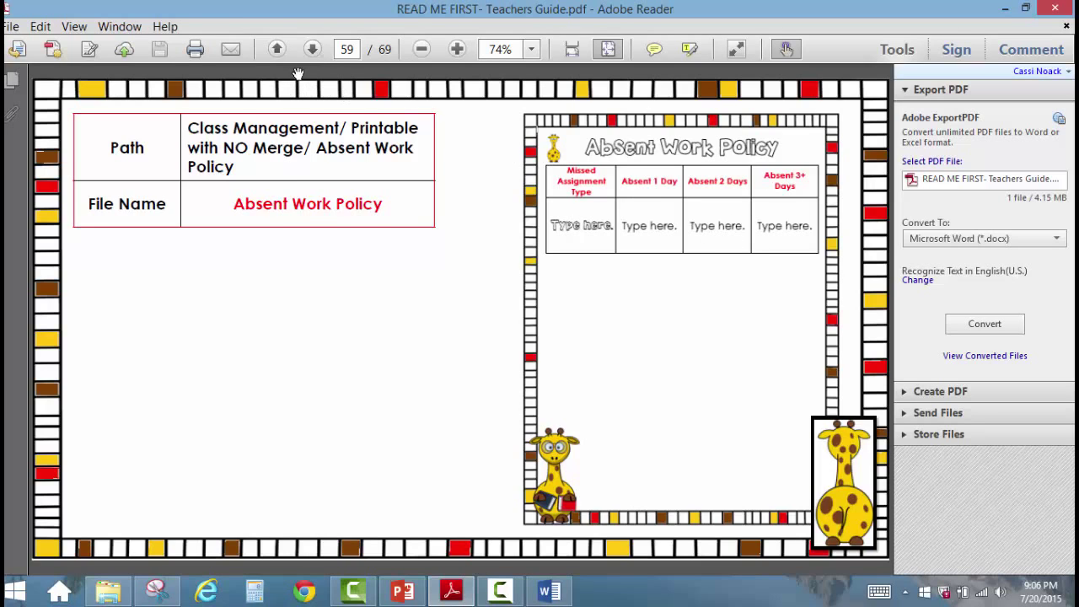
Page the teachers guide forward from page 59 to page 67, then open File Explorer
click(312, 51)
click(313, 50)
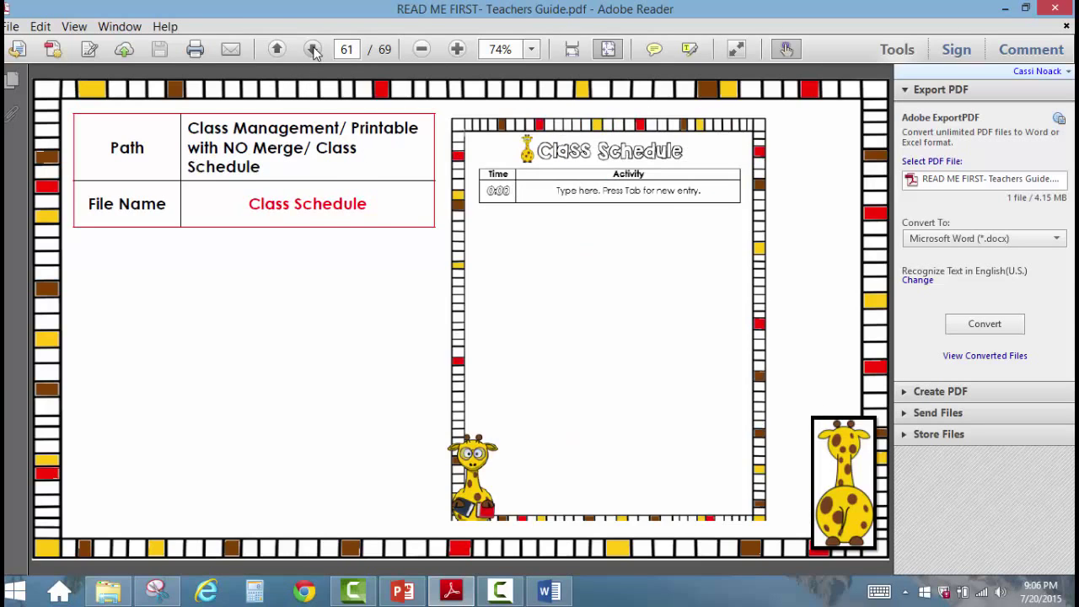
click(313, 51)
click(313, 51)
click(313, 50)
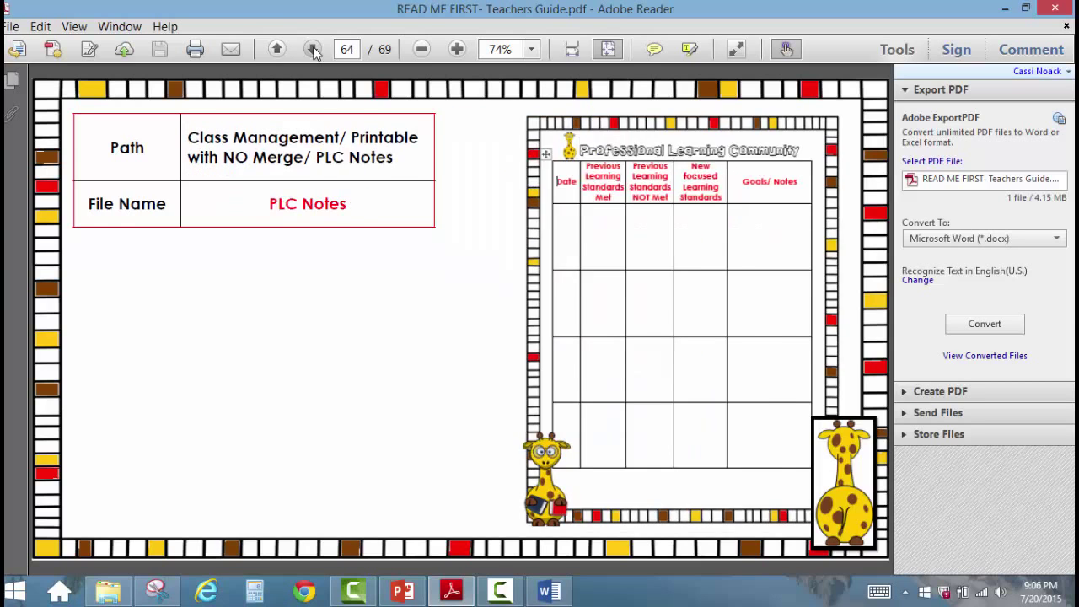
click(312, 50)
click(313, 50)
click(313, 51)
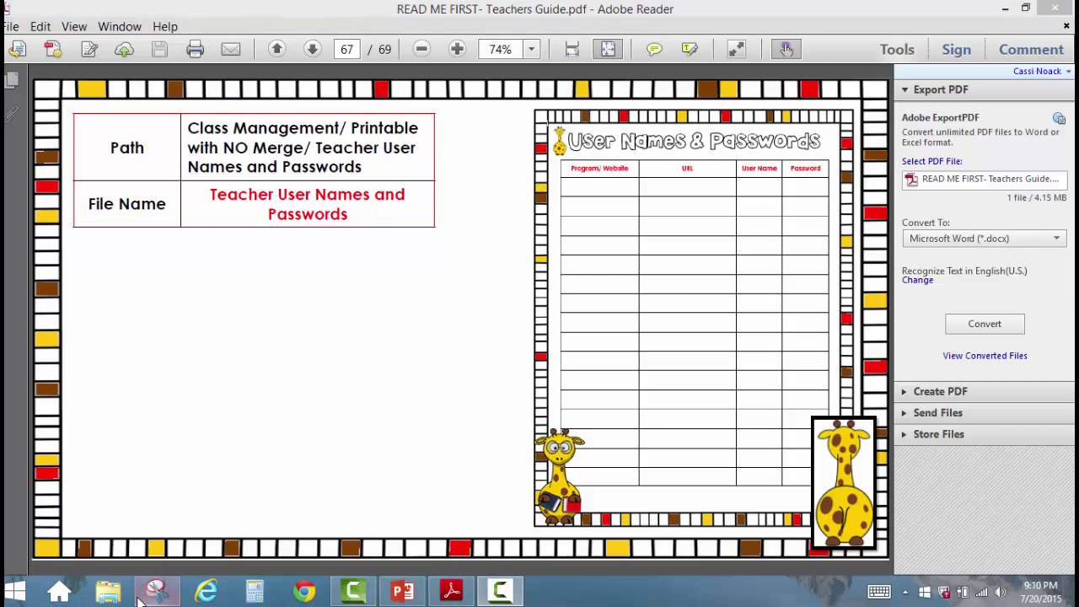
key(super+e)
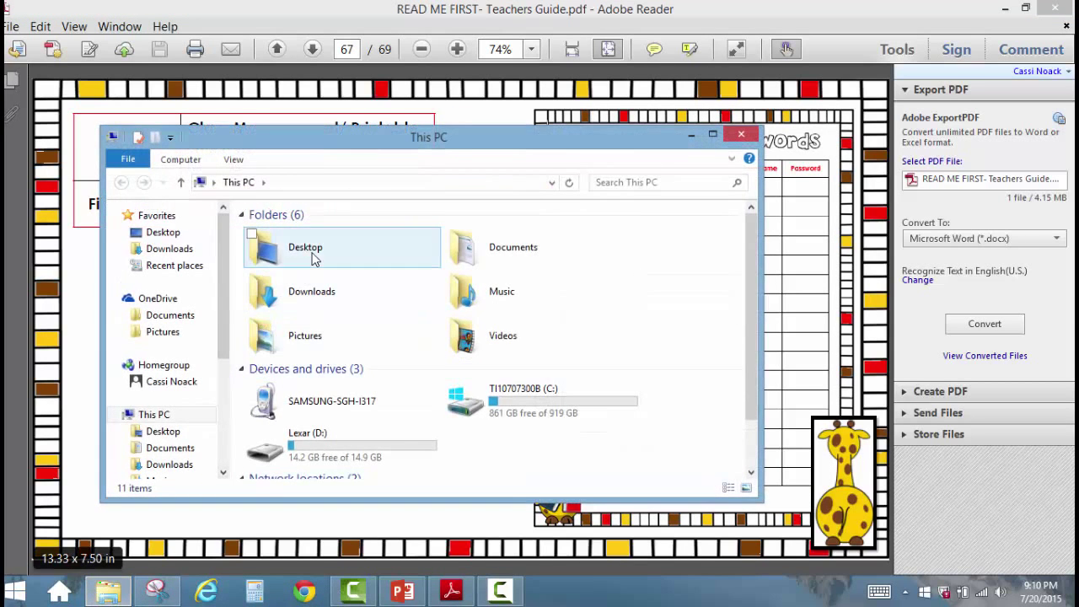
Check and close 1. Class Data in class managment, then open Student Data's '3. student name labels- regular'
double_click(312, 253)
double_click(463, 249)
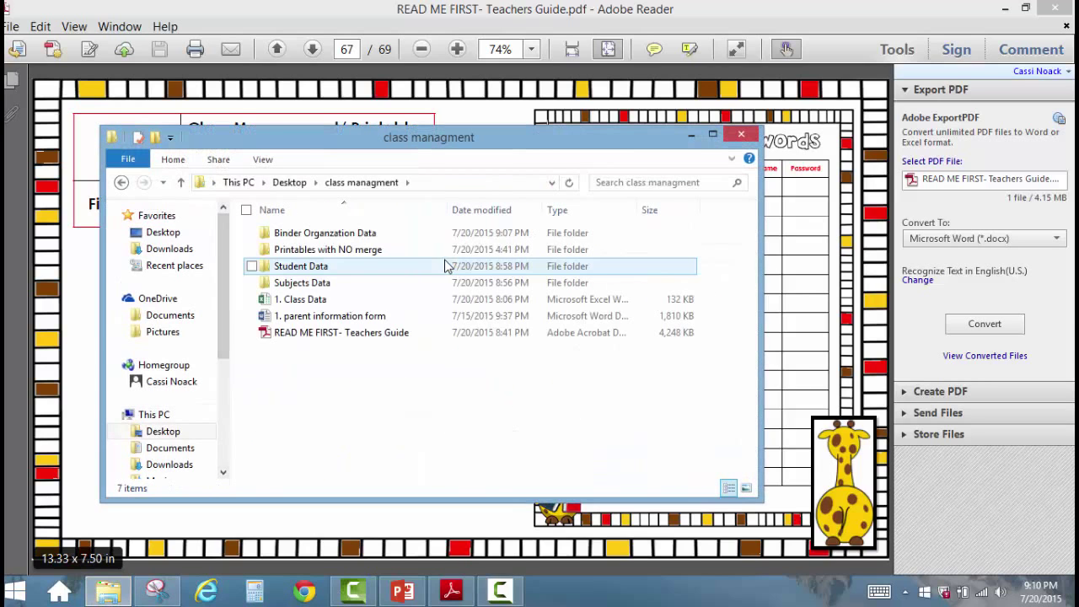
click(321, 307)
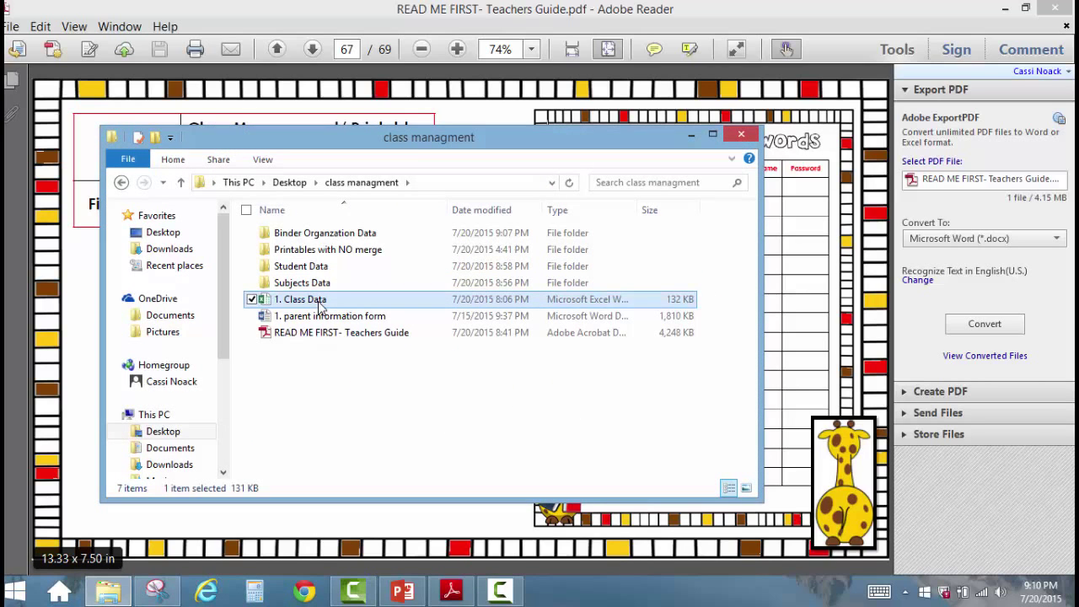
double_click(321, 304)
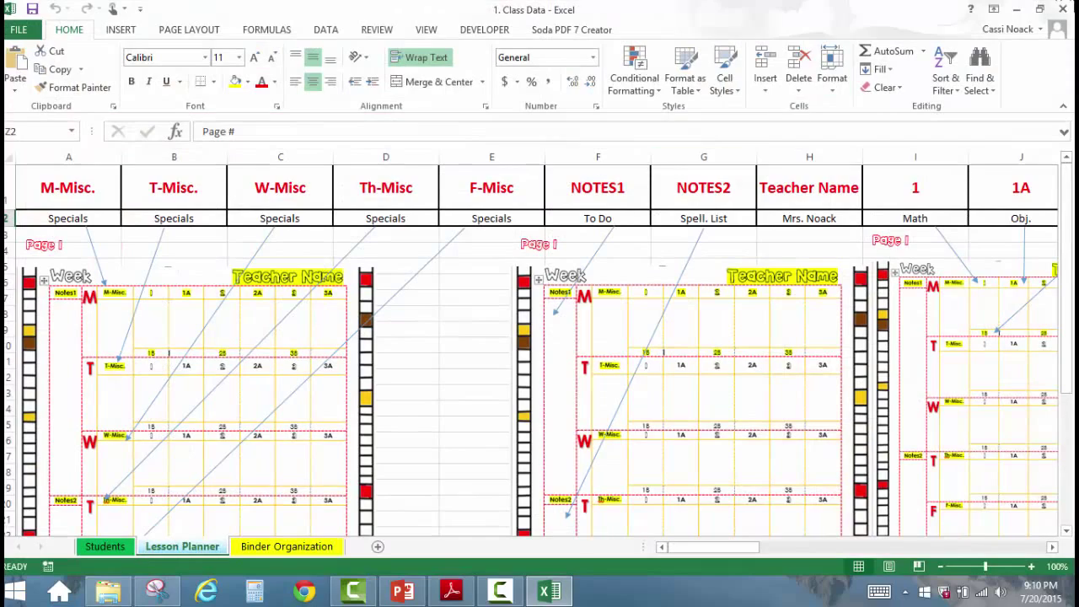
click(1066, 10)
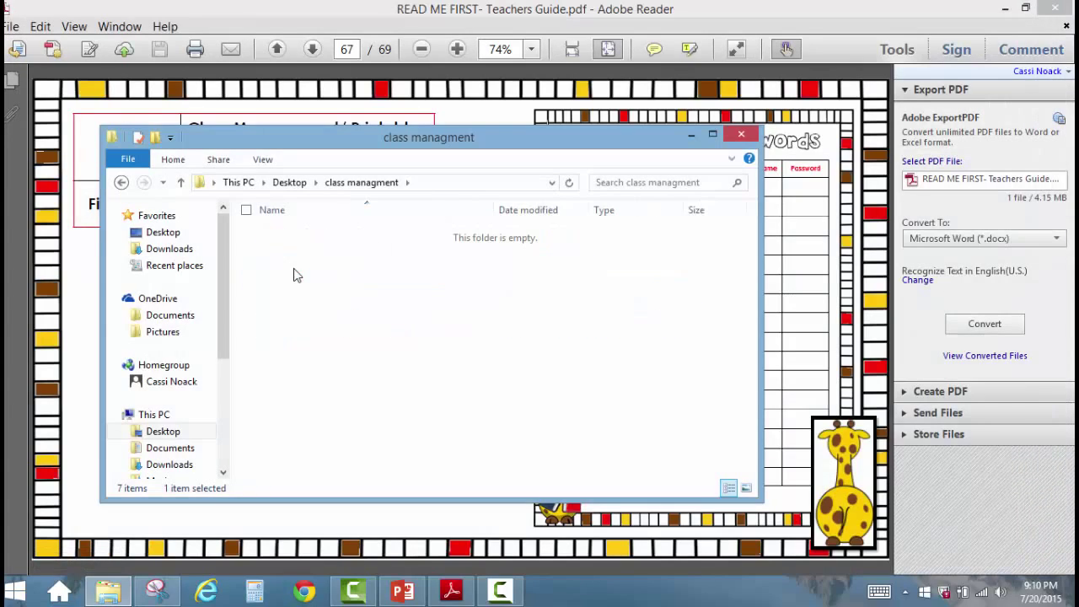
double_click(294, 274)
double_click(305, 300)
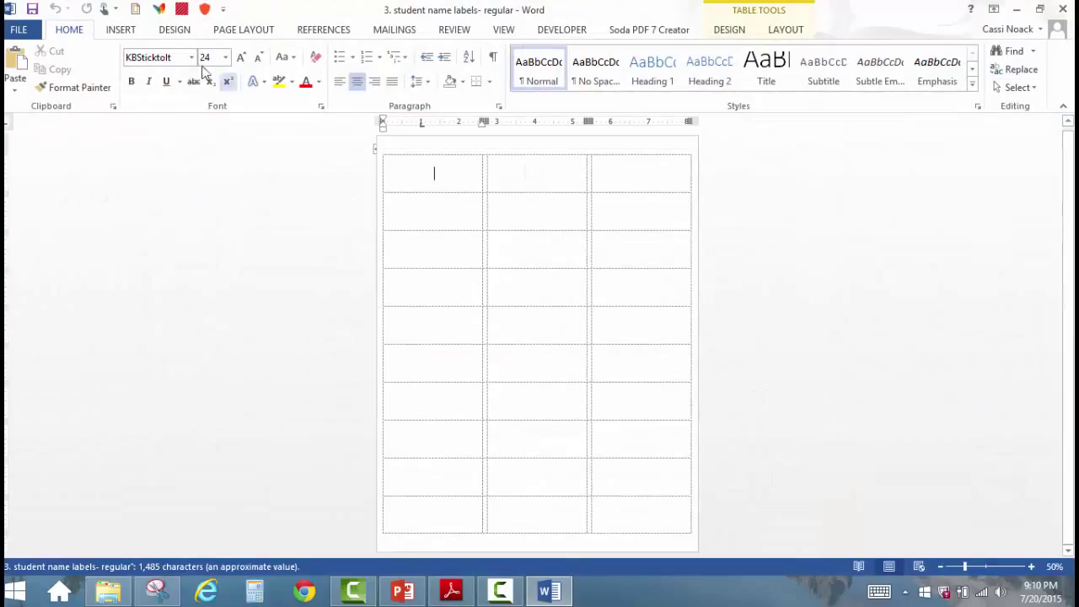
Merge the previewed student name labels into a new document using Finish & Merge > Edit Individual Documents
click(158, 8)
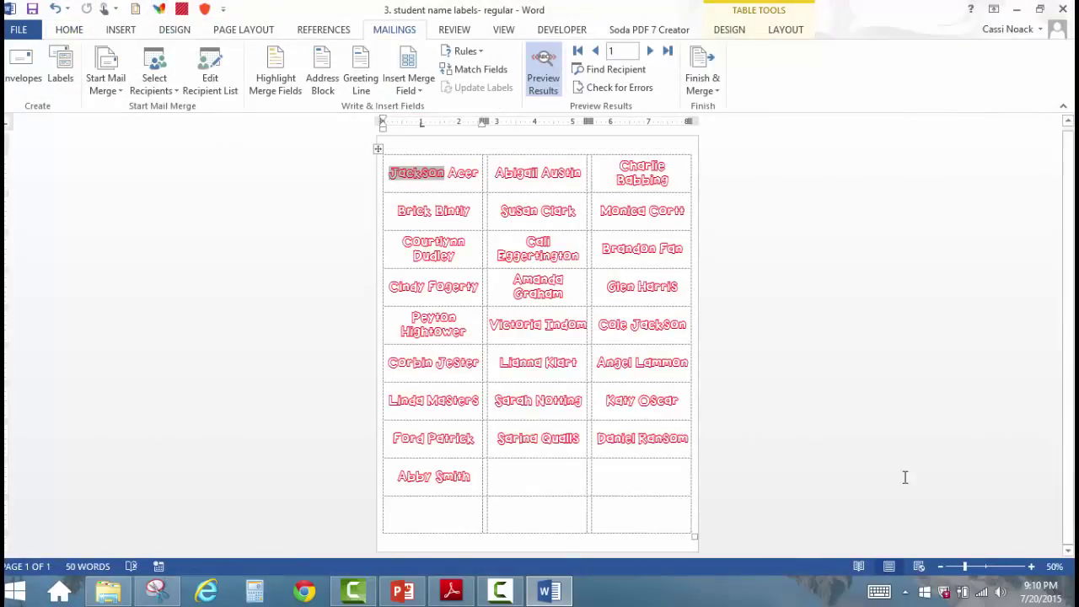
click(867, 471)
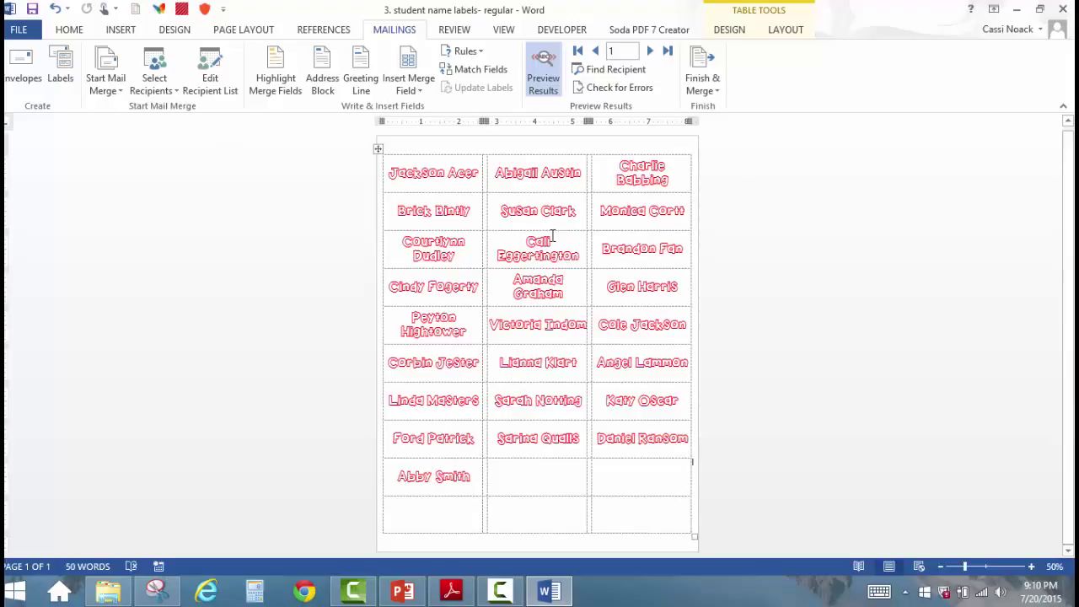
click(702, 83)
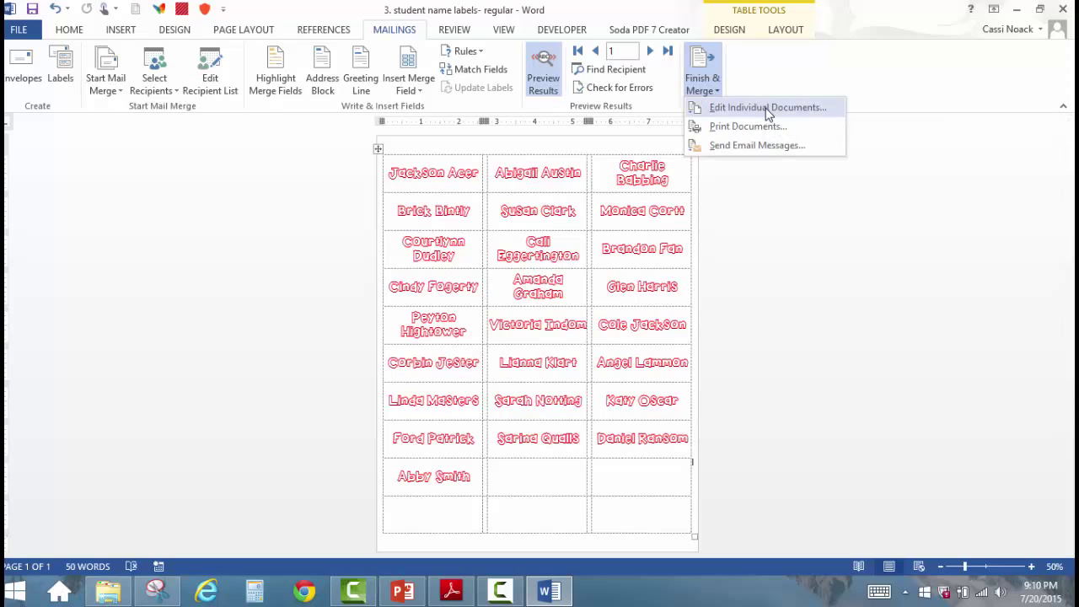
click(768, 108)
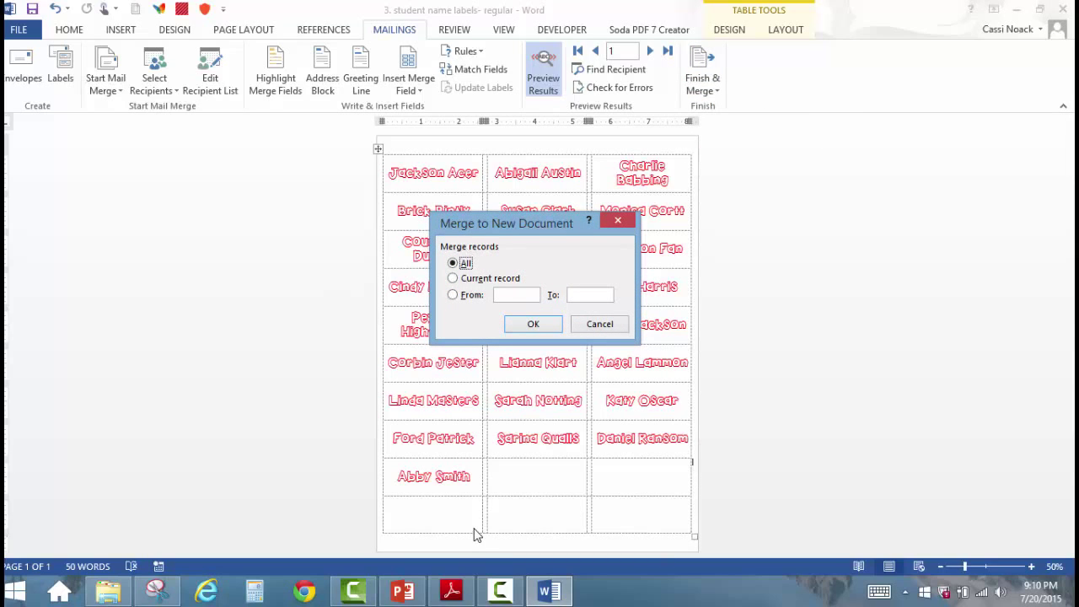
click(456, 280)
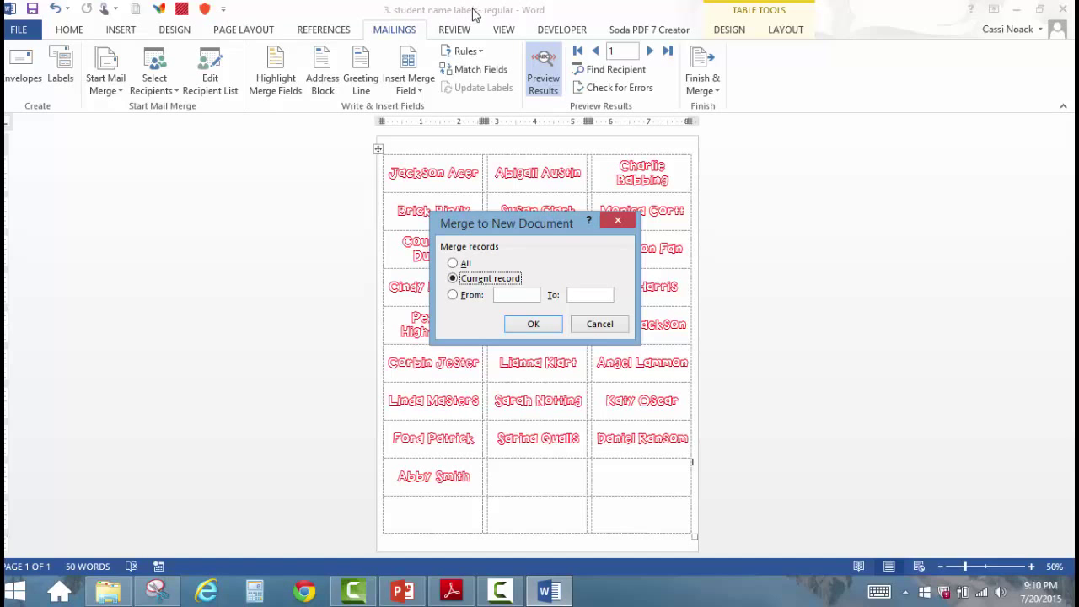
click(533, 325)
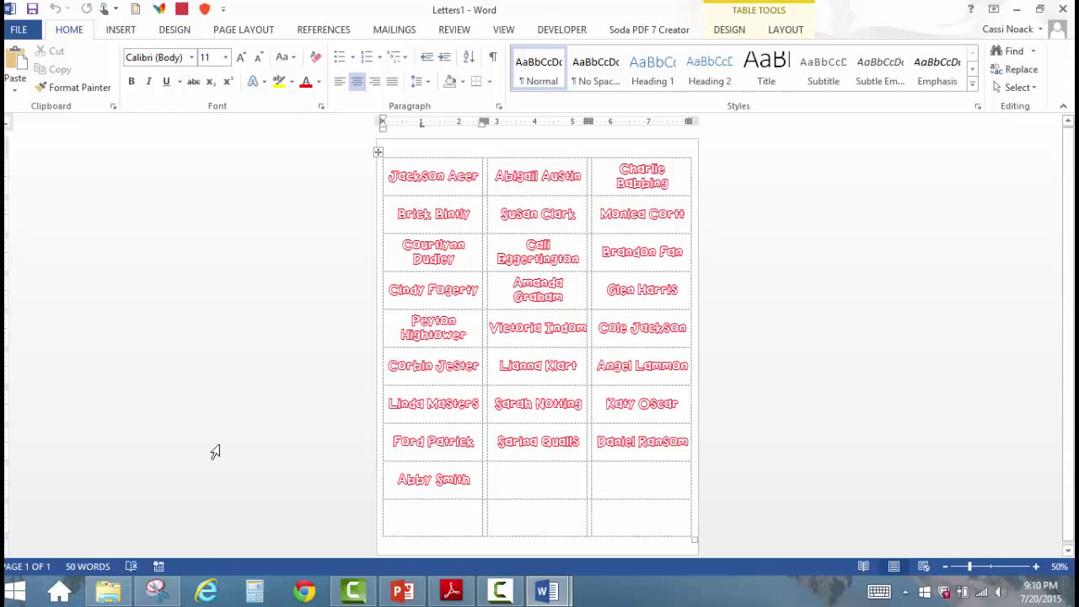
Open '4. Parent Sign In Sheet' from Student Data and preview merged student names on Mailings
click(108, 592)
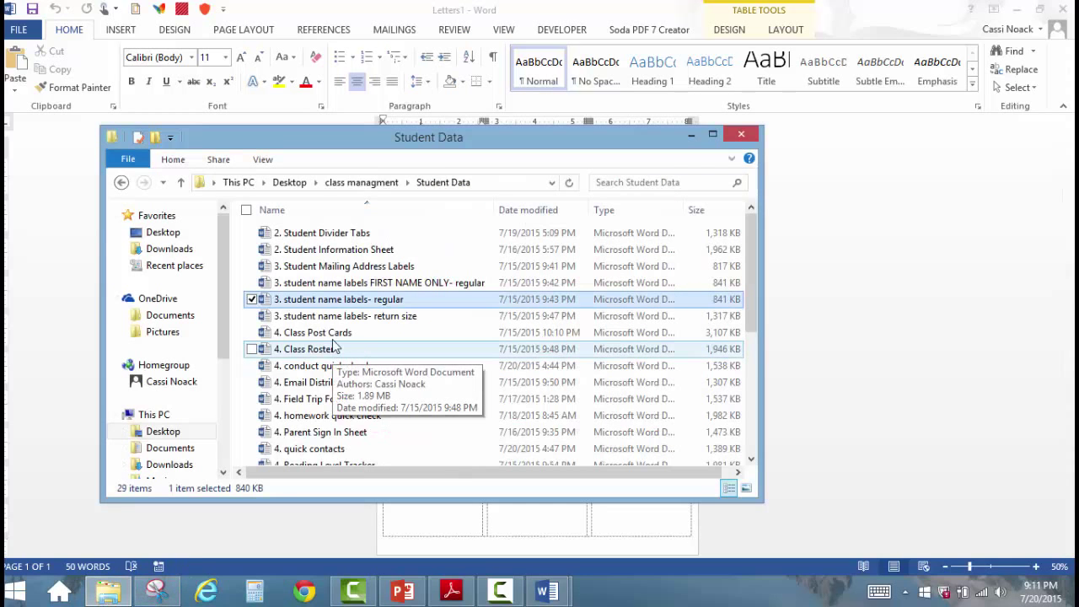
double_click(342, 432)
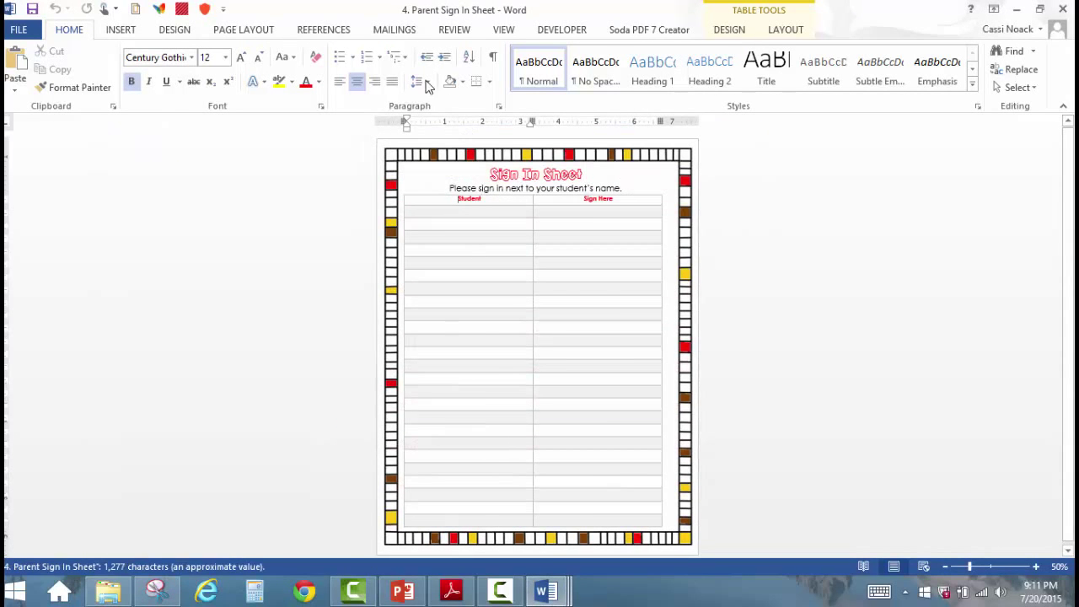
click(158, 9)
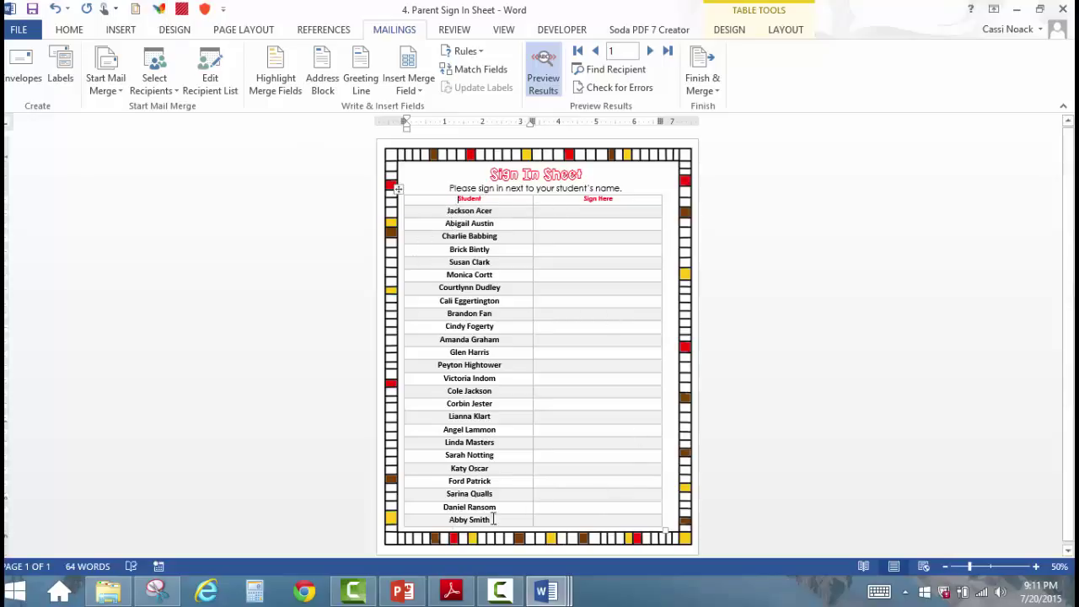
drag(494, 519, 449, 497)
key(Delete)
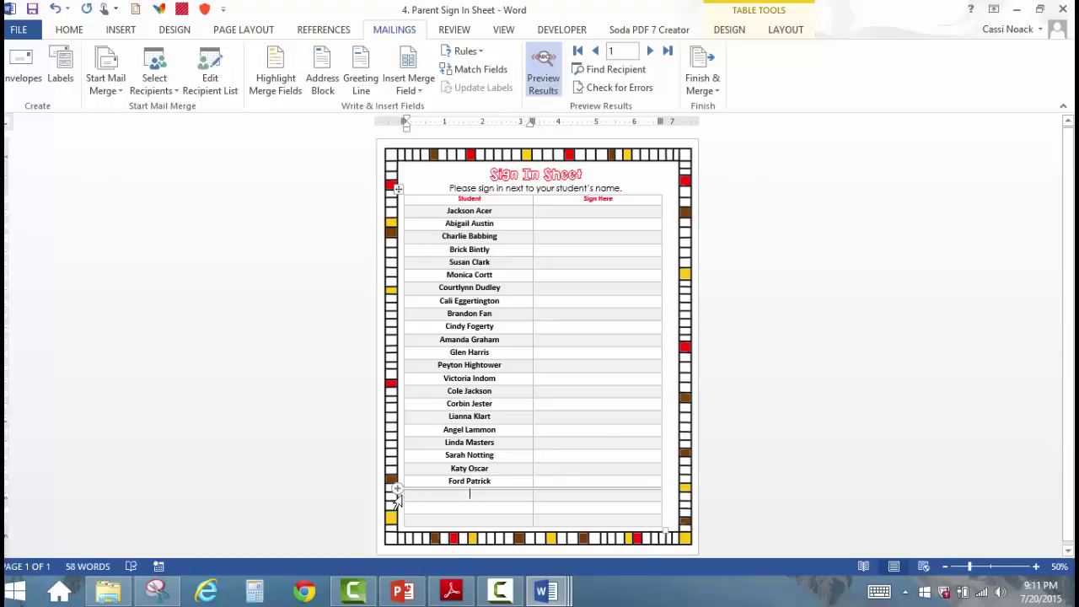
drag(398, 499, 392, 516)
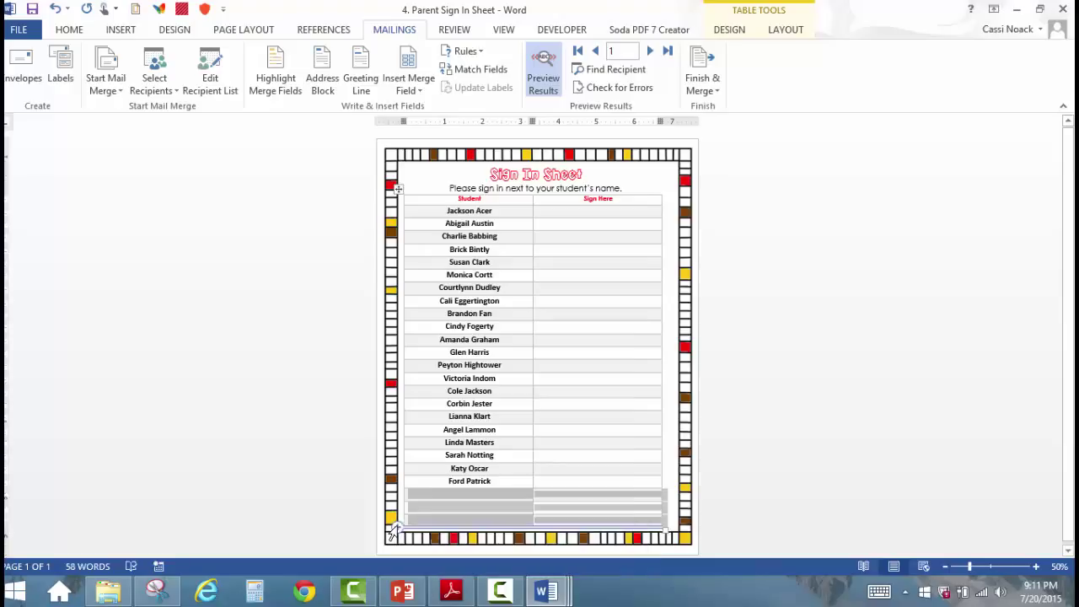
key(BackSpace)
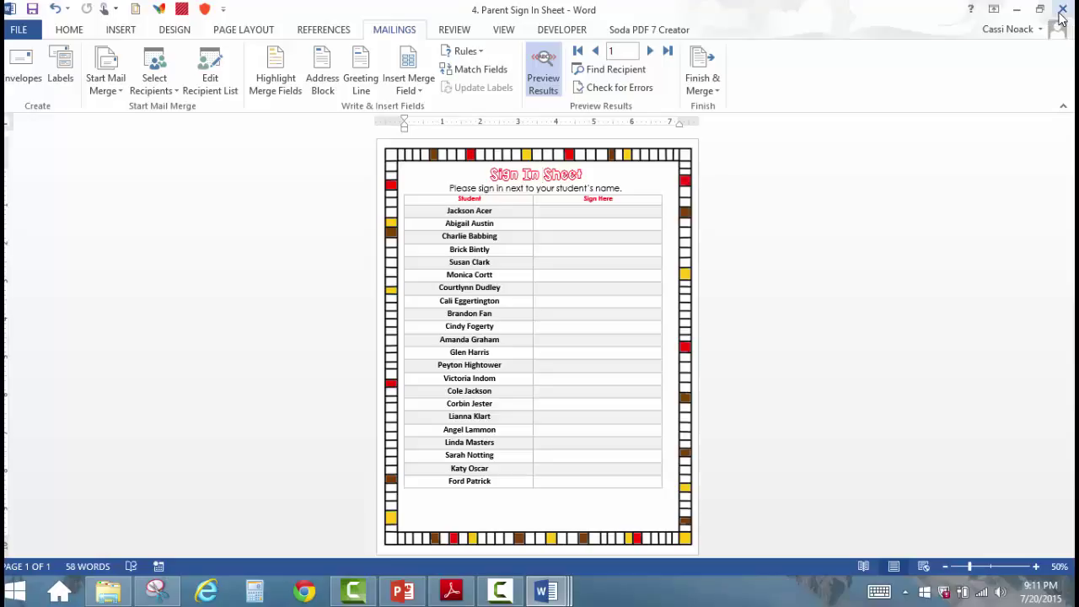
Undo the empty-row deletion and close the Parent Sign In Sheet
key(ctrl+z)
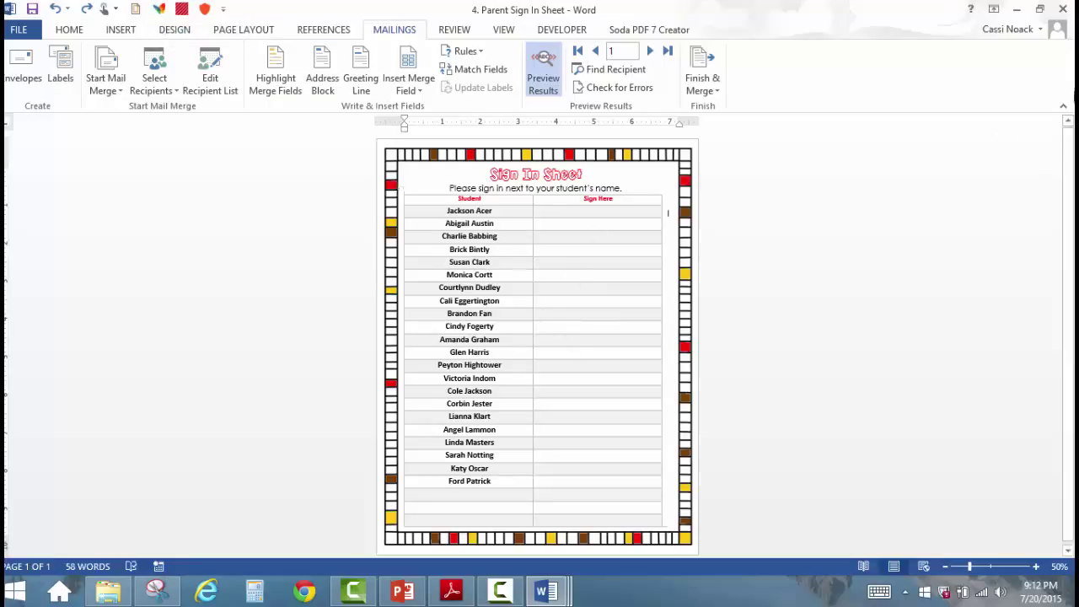
click(1063, 9)
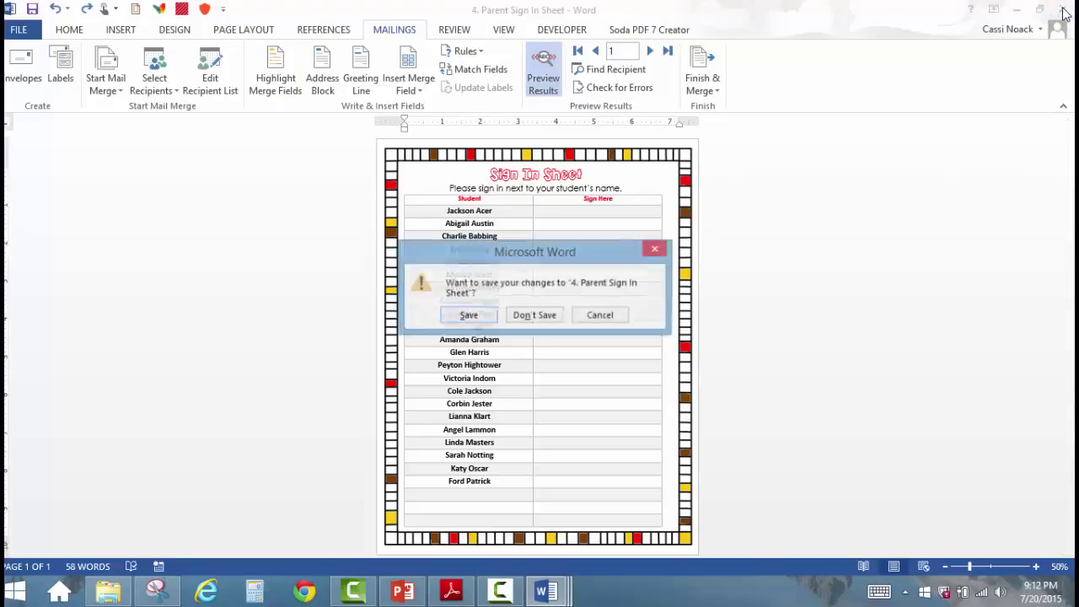